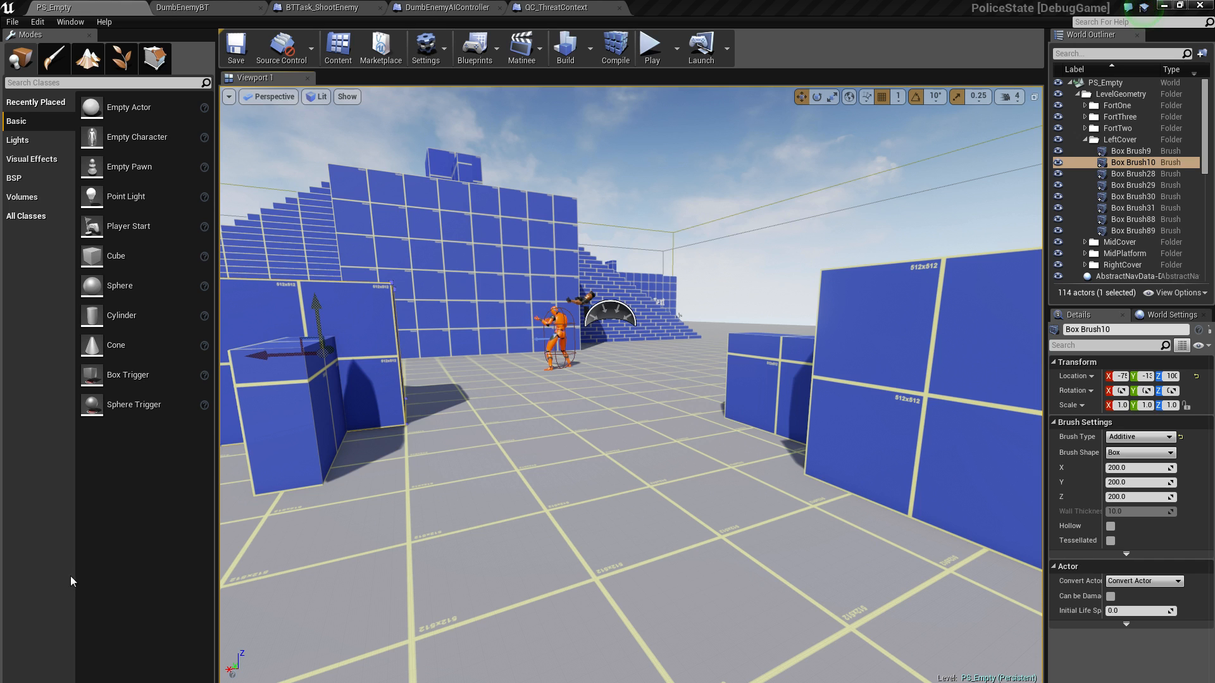
Enlarge the Content Browser so that the assets in the DumbEnemy folder are listed
drag(508, 682, 535, 550)
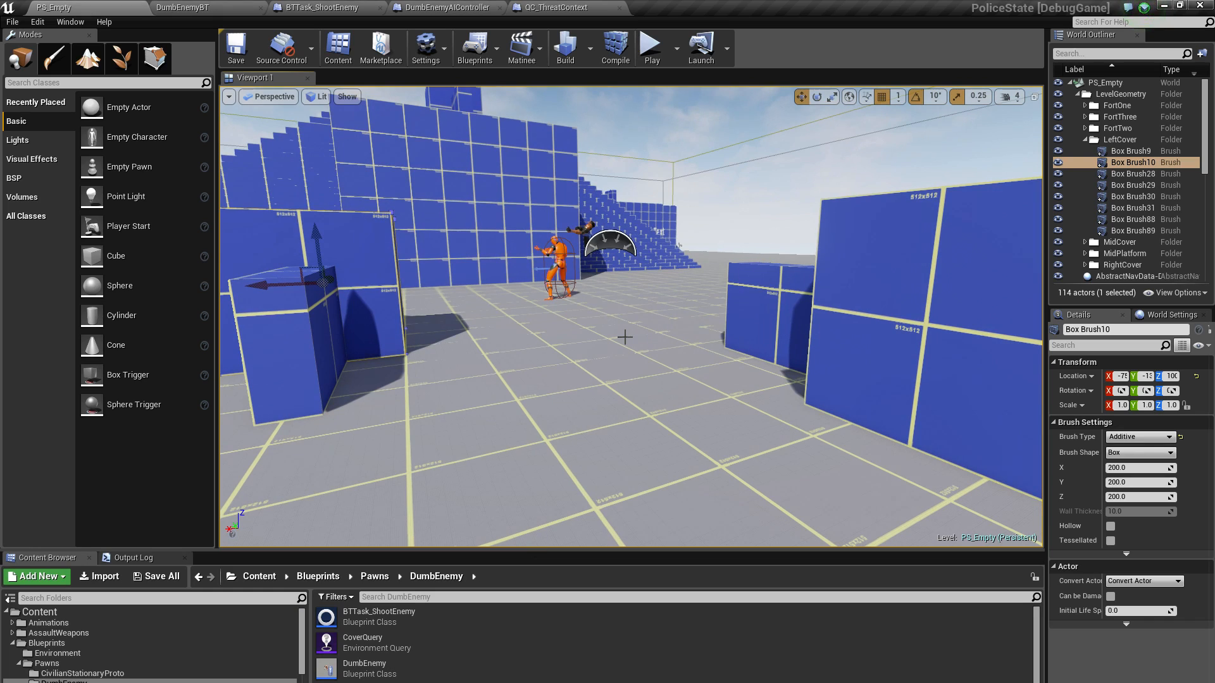
key(s)
right_drag(576, 322, 567, 298)
key(w)
key(s)
key(w)
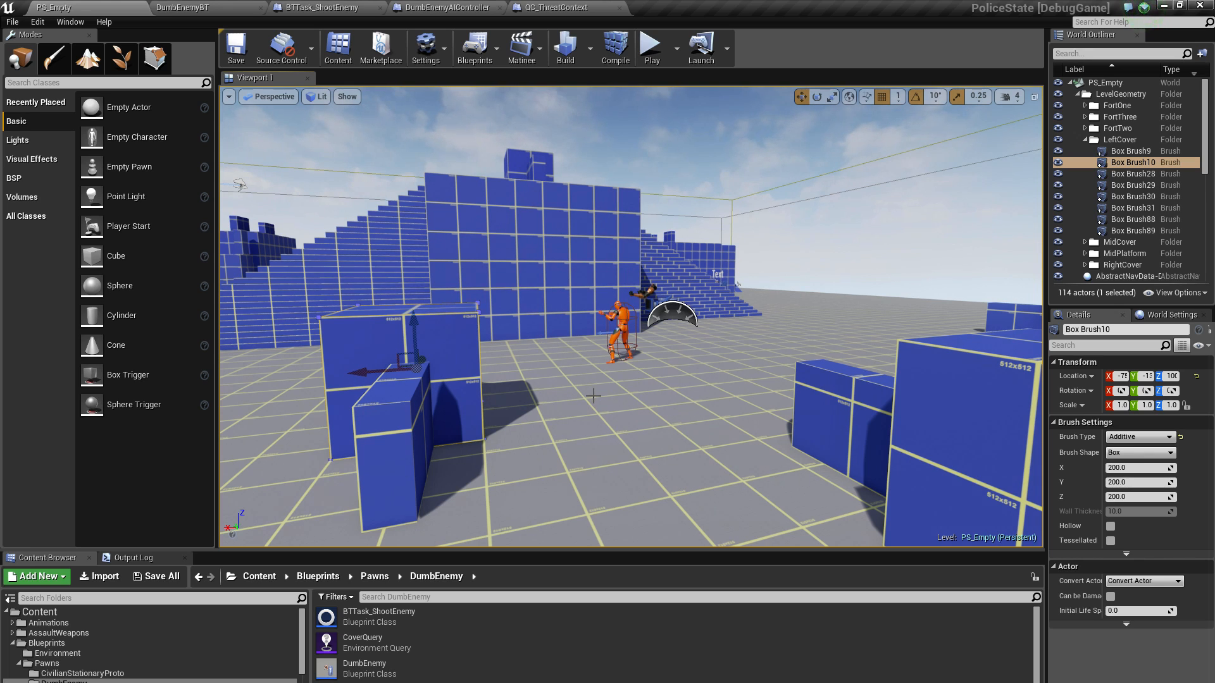
Play the level, turn on the gameplay debugger overlay and toggle its EQS category
click(652, 49)
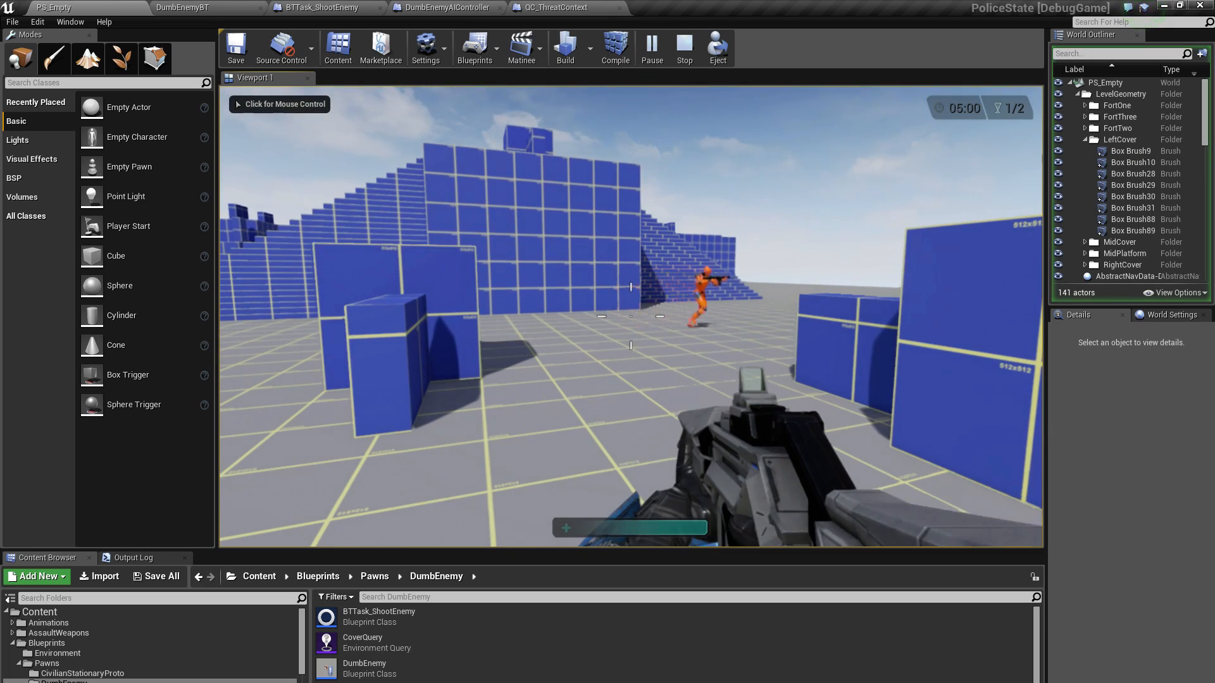
key(apostrophe)
key(2)
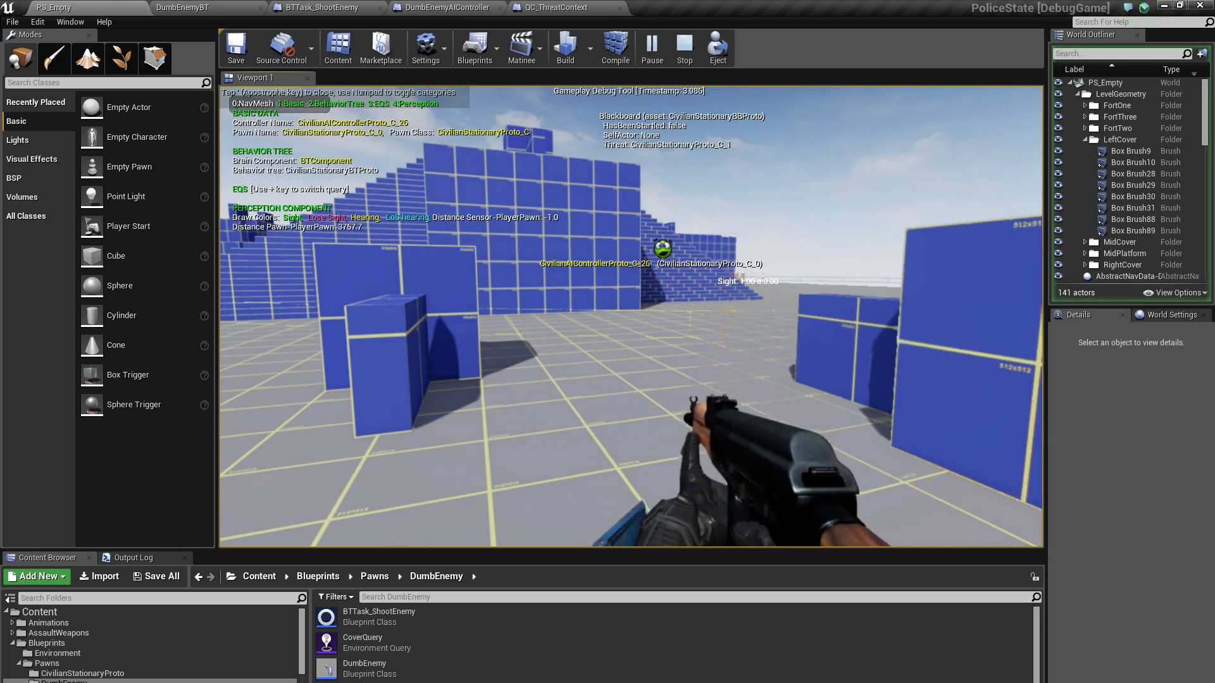
key(w)
key(w)
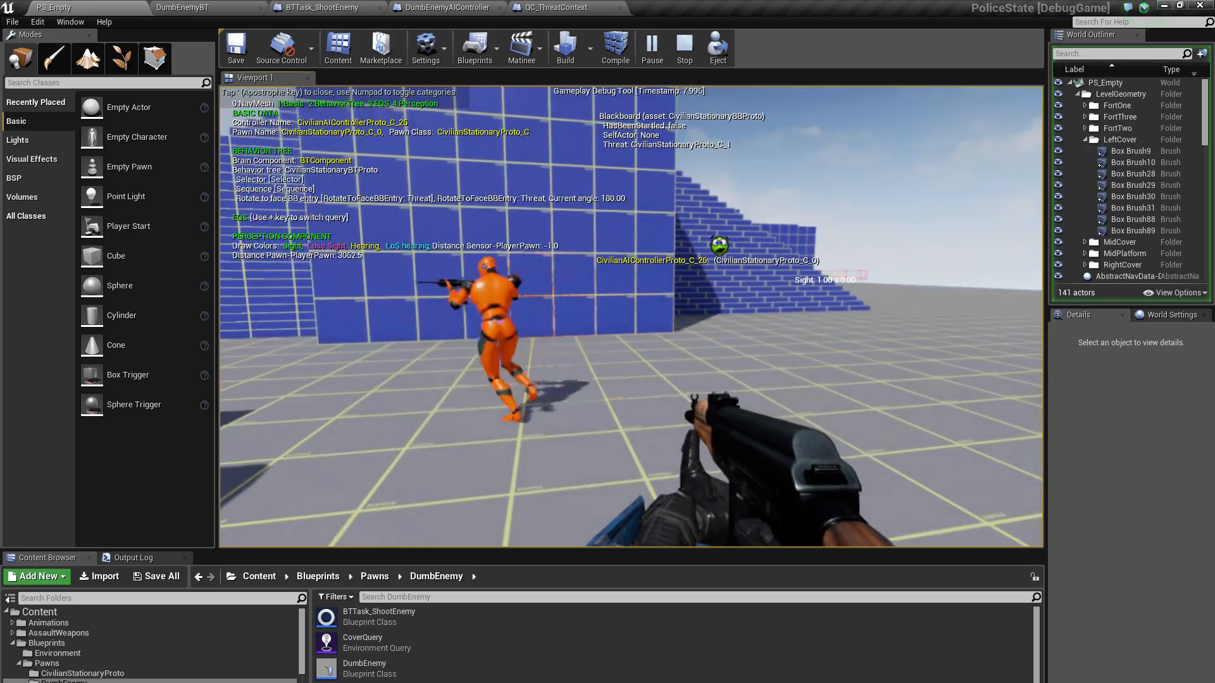
key(KP_3)
key(w)
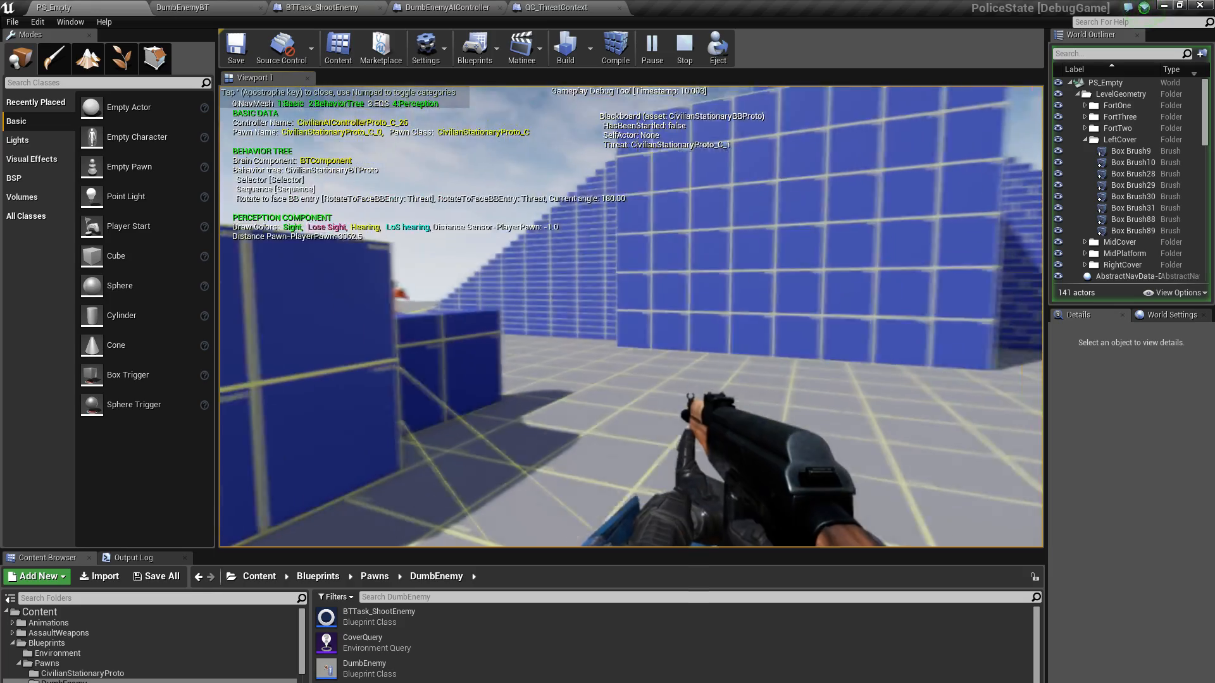
Run around the cover blocks to observe the orange enemy with the debug overlay active, and end the play session
key(shift+w)
key(w)
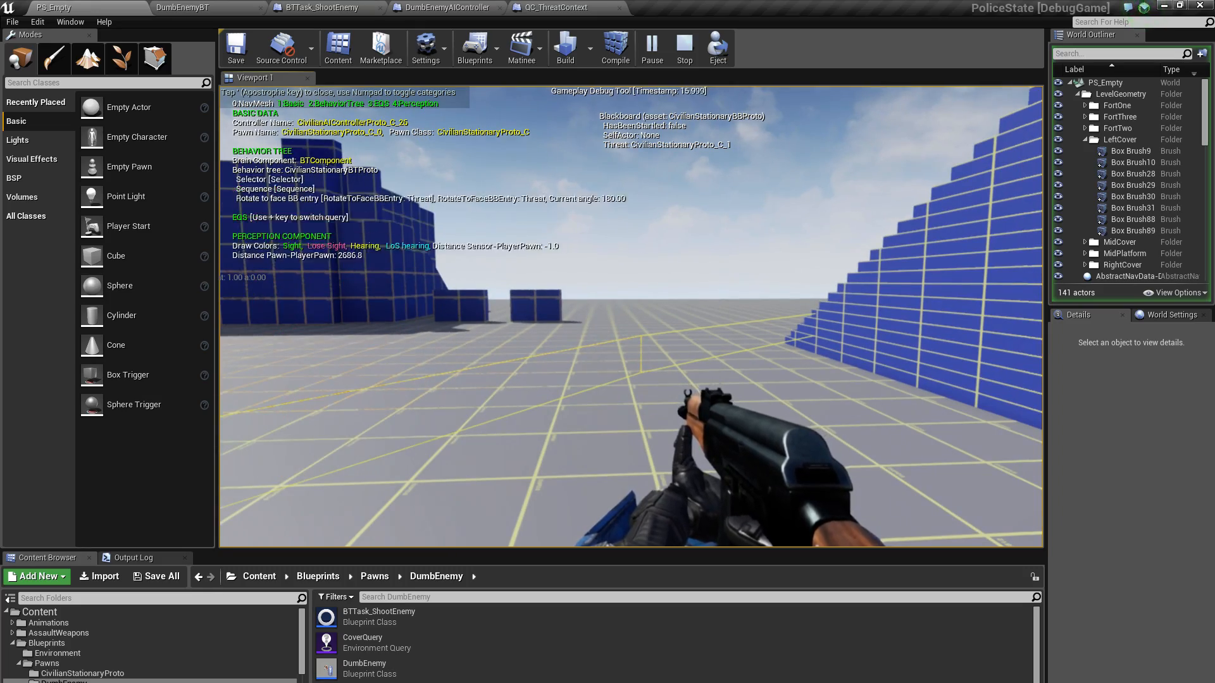
key(w)
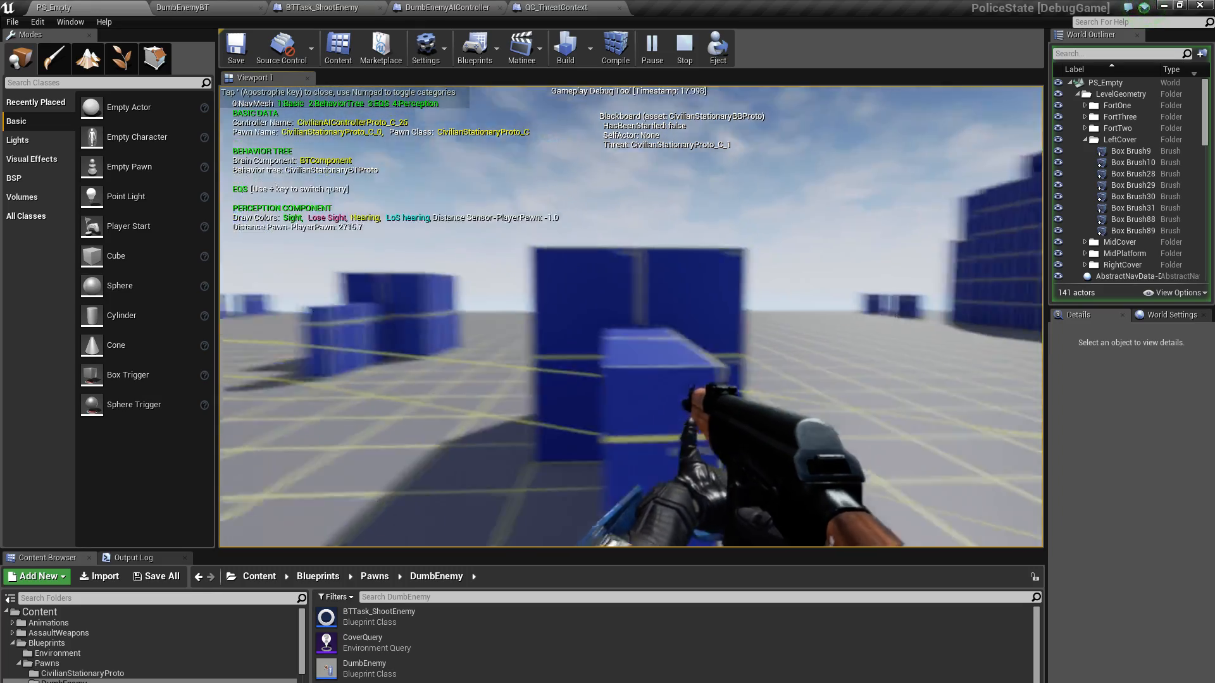
key(shift+w)
key(w)
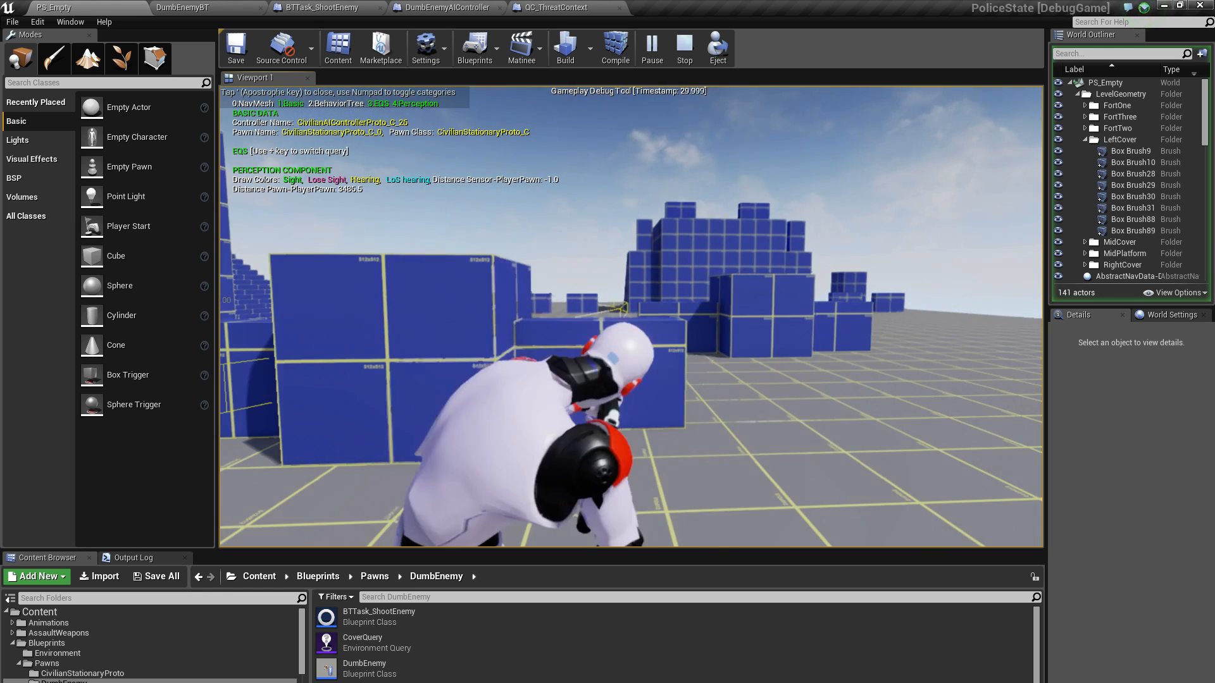
key(w)
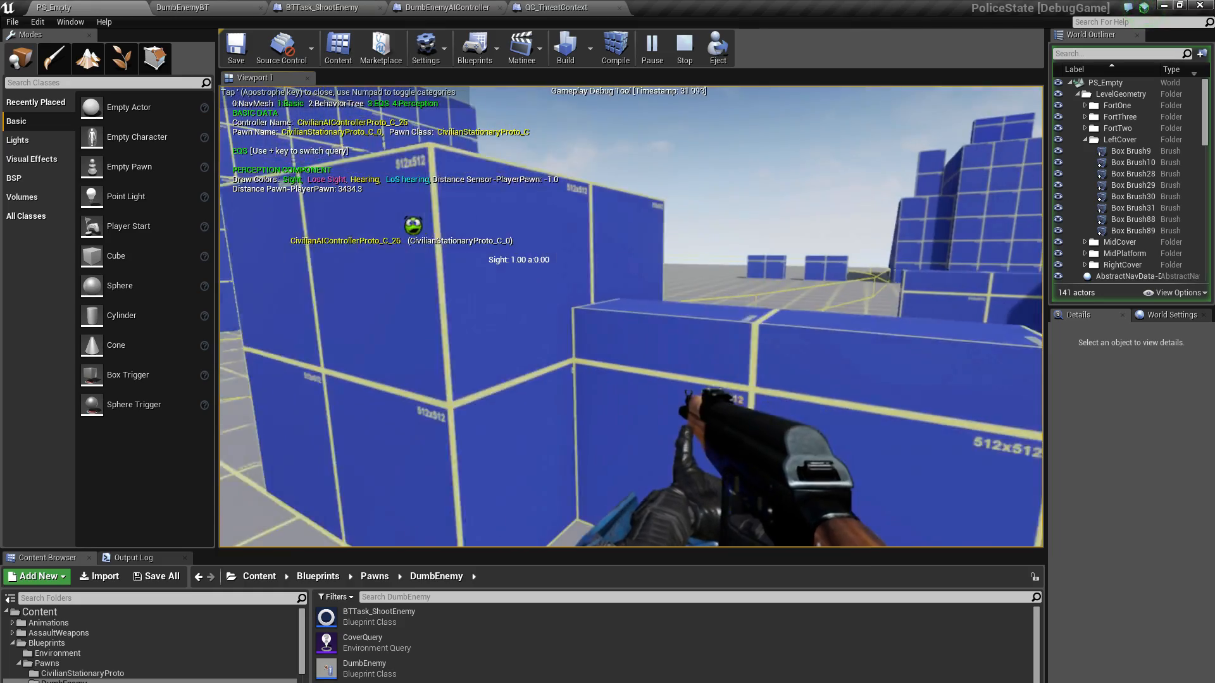
key(d)
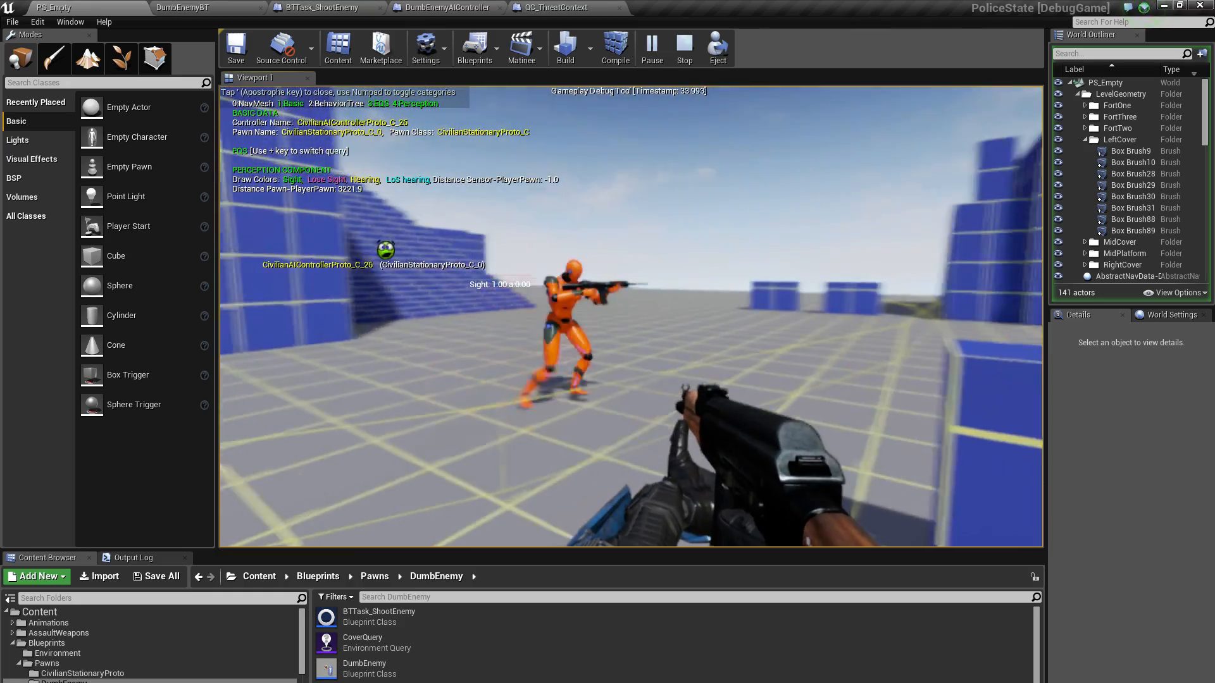
key(w)
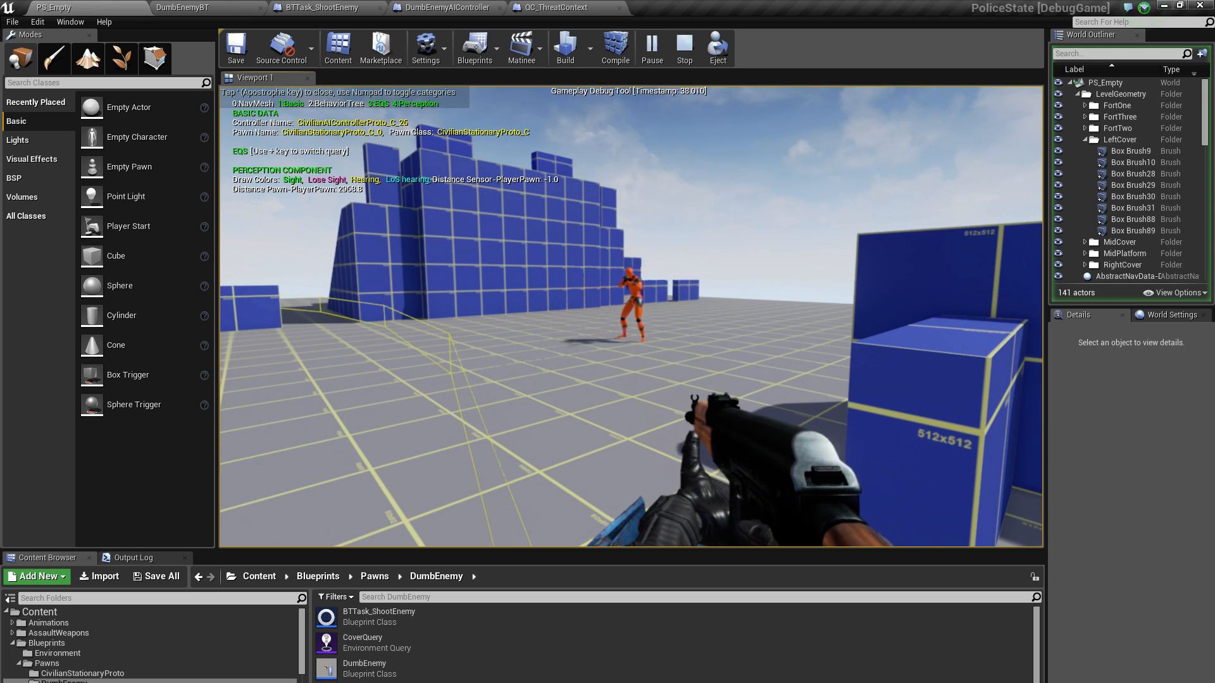
key(Escape)
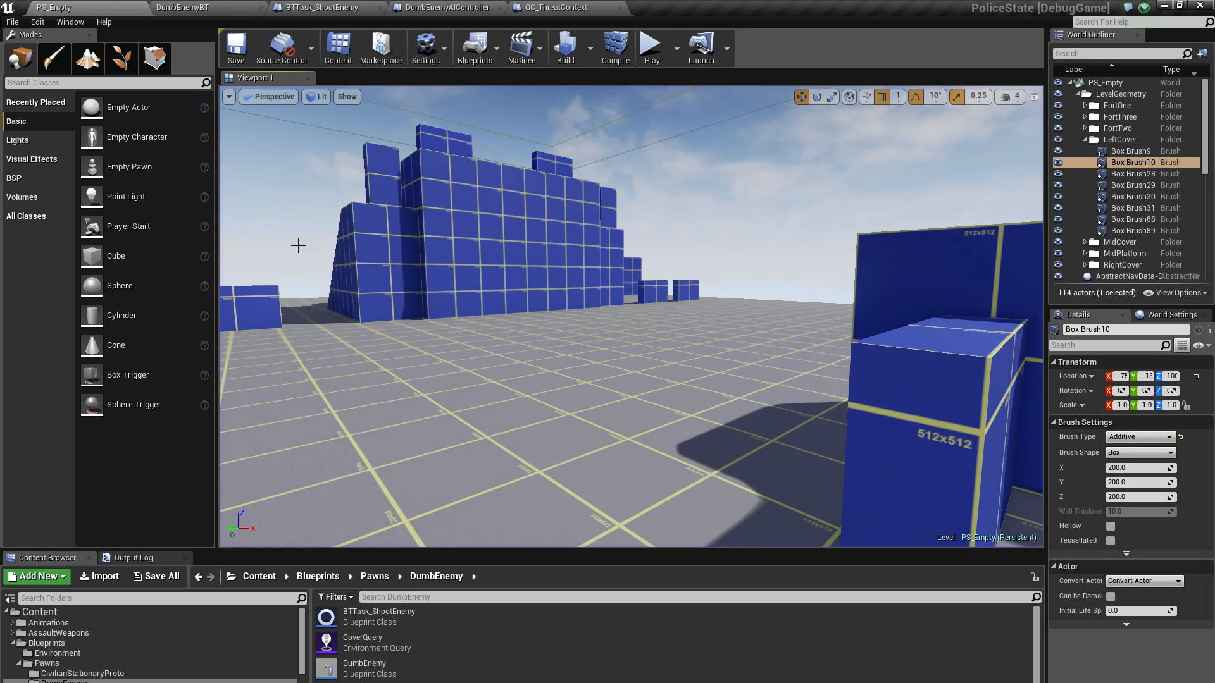
Enable the AI Debug developer show flag for the viewport
click(347, 96)
mouse_move(373, 405)
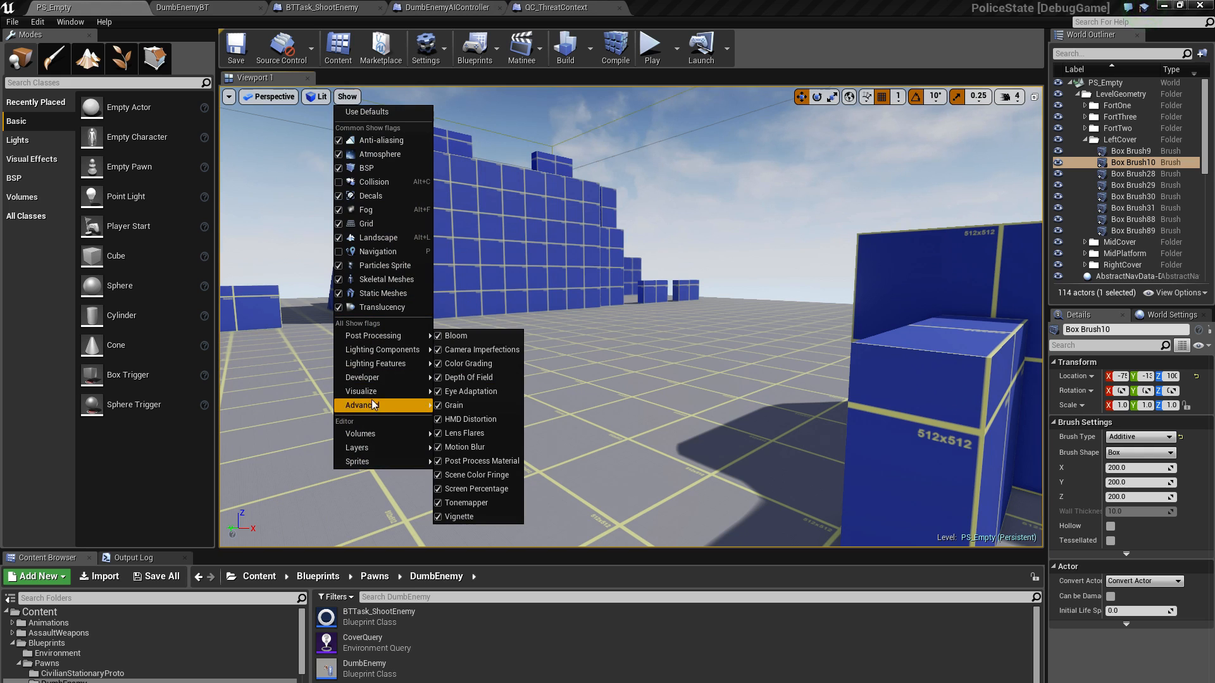
mouse_move(376, 381)
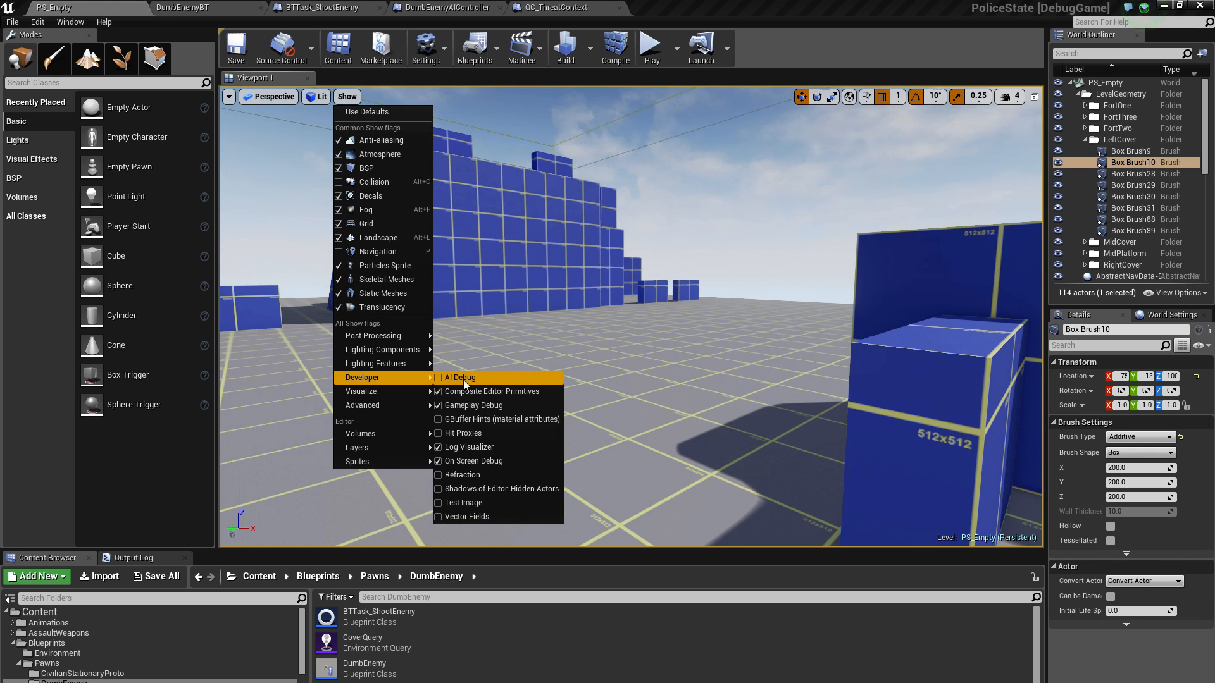
click(464, 378)
Play the level again and debug the orange enemy, hiding the Basic, BehaviorTree and Perception categories while keeping EQS shown
click(652, 47)
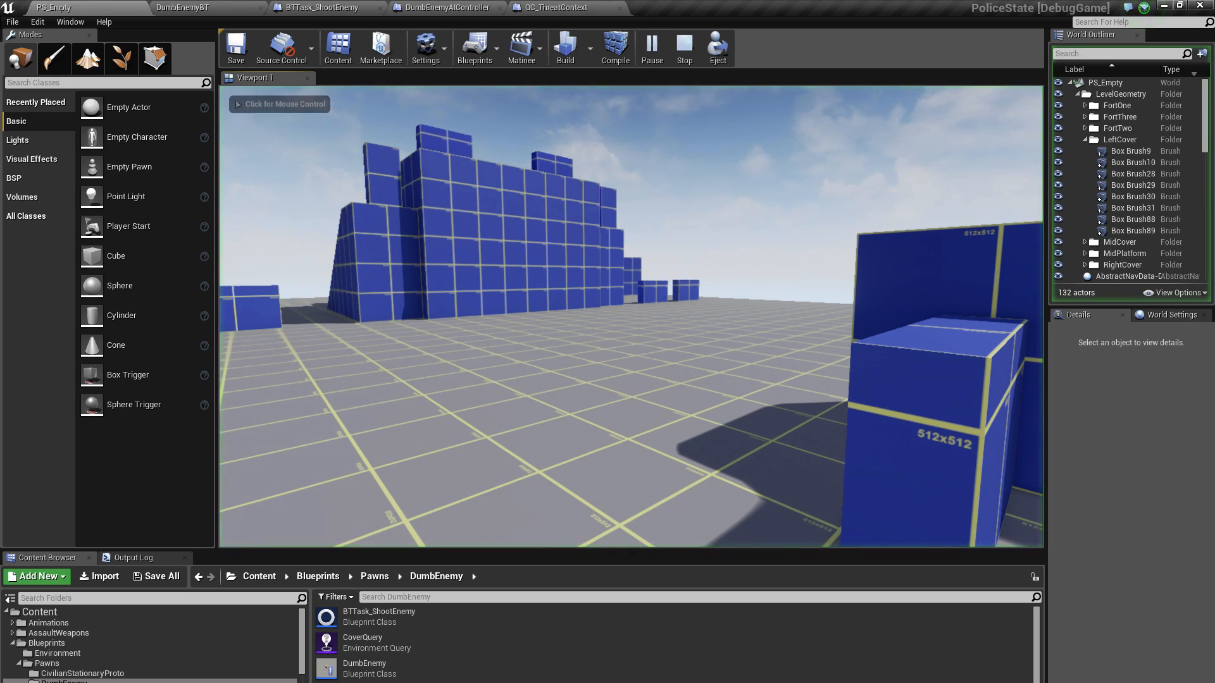
click(632, 316)
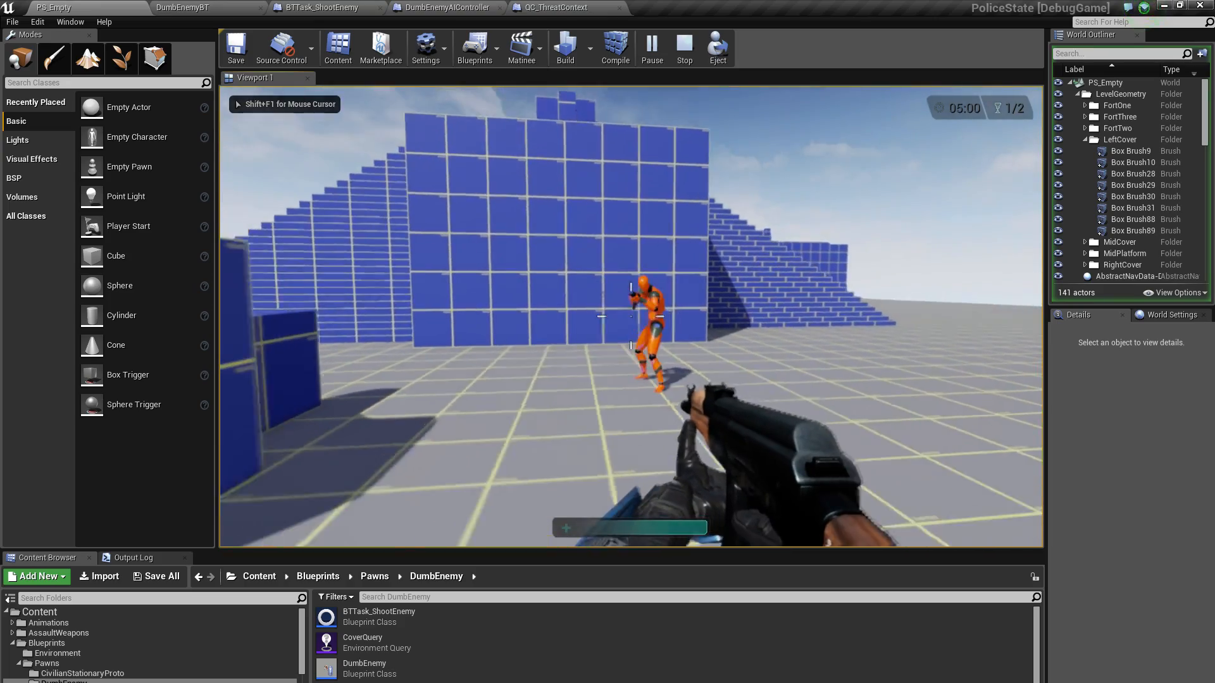
key(apostrophe)
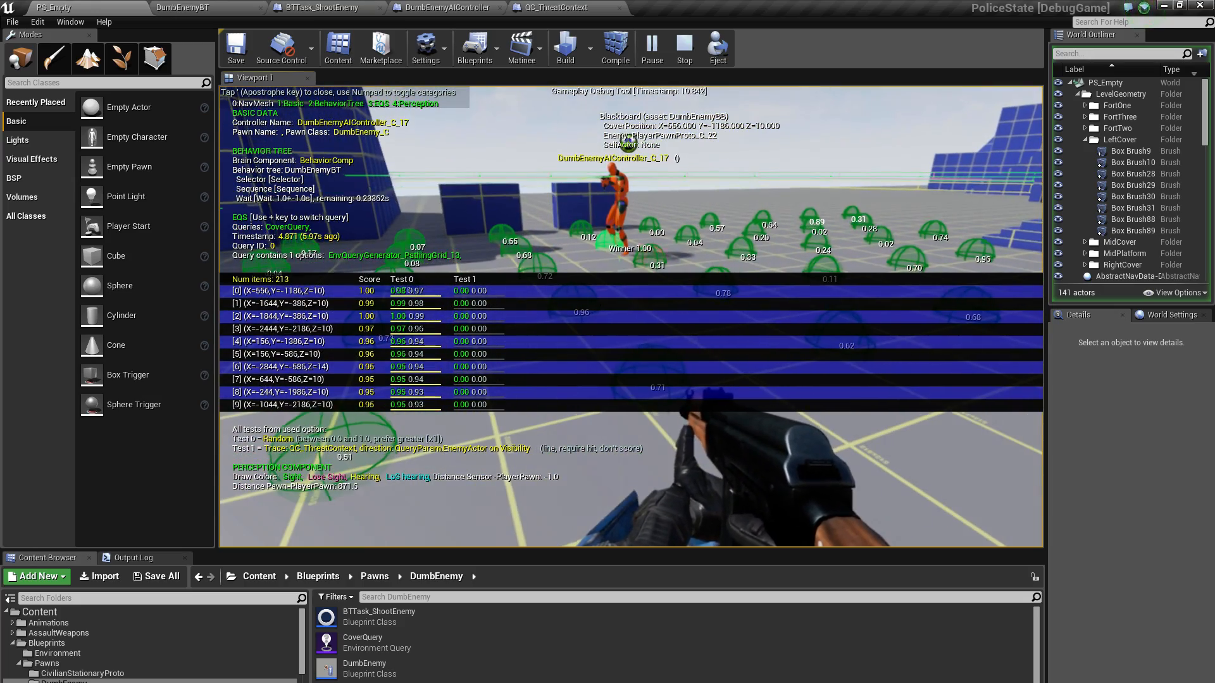
key(KP_1)
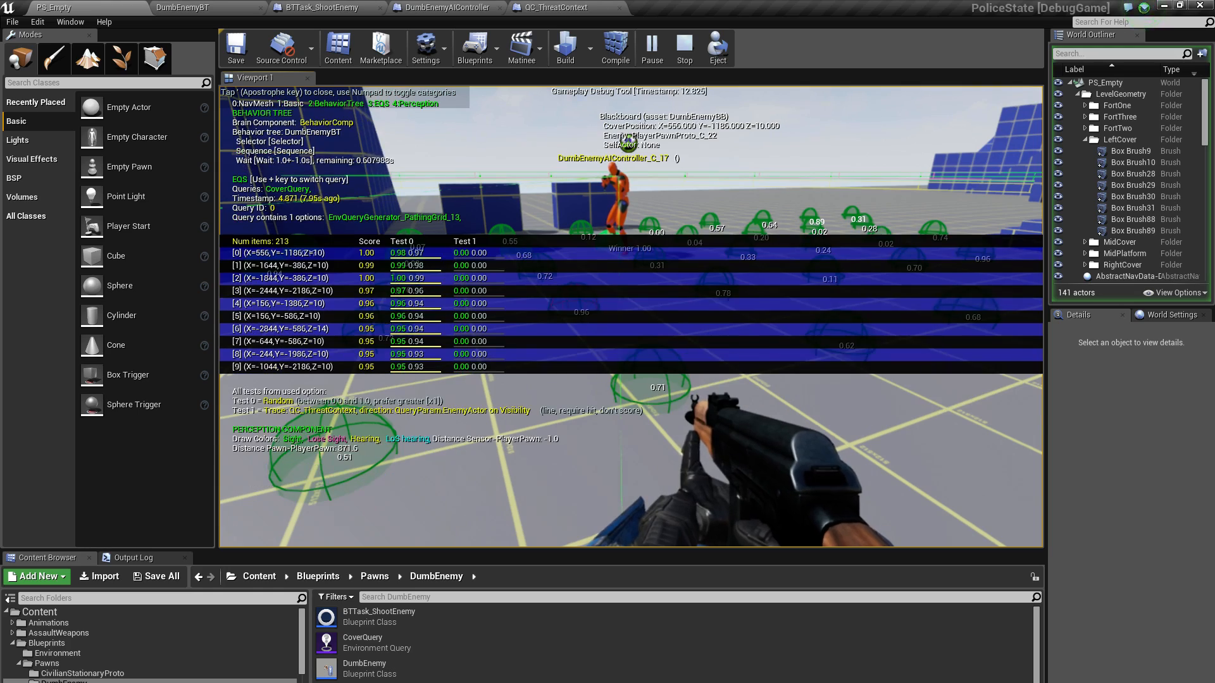
key(KP_2)
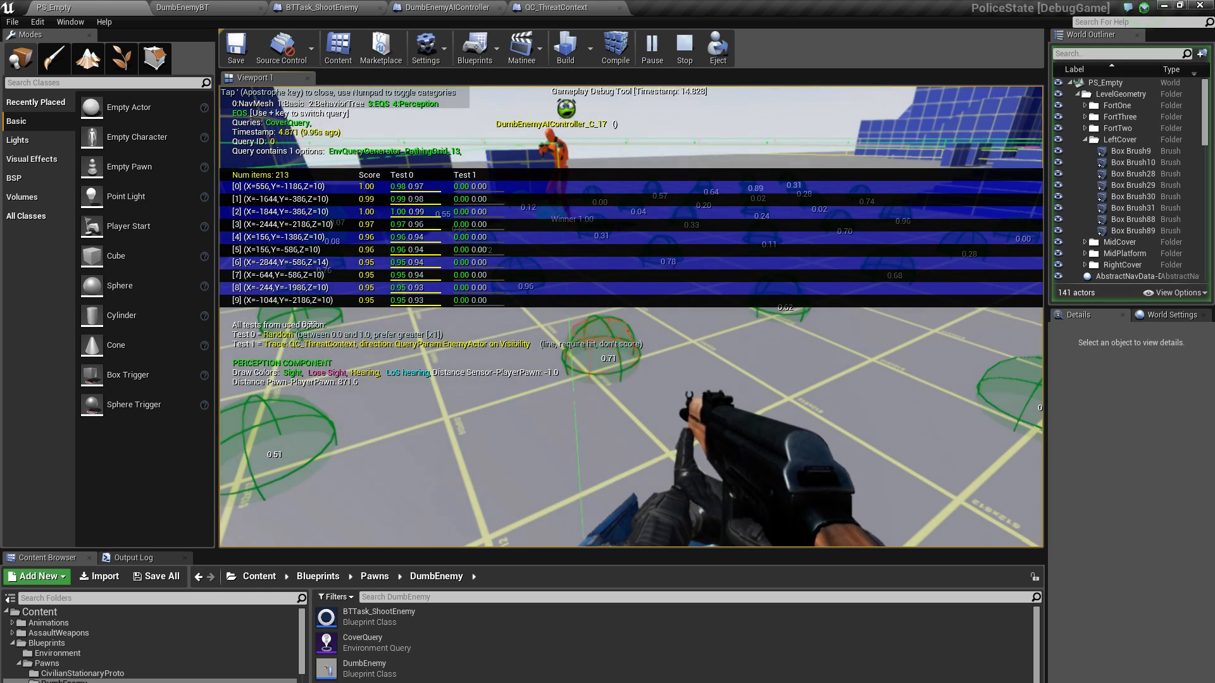
key(KP_4)
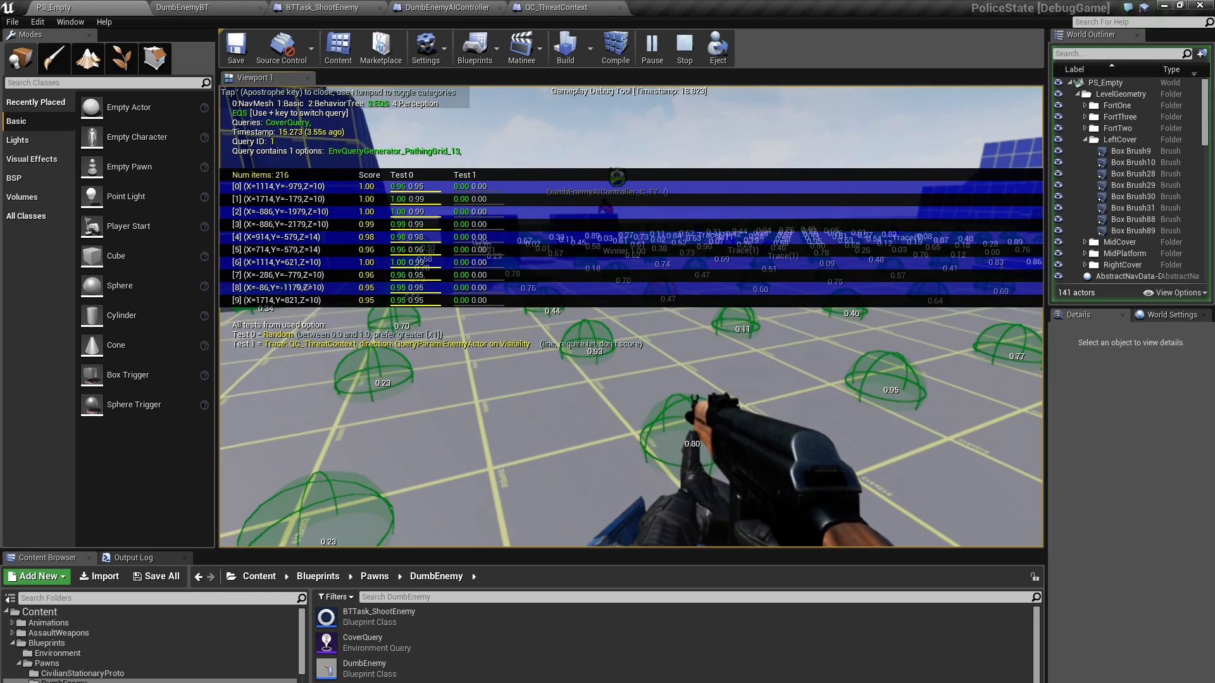
Eject from the player pawn to view the enemy with the free camera, and possess the pawn again
key(alt+Tab)
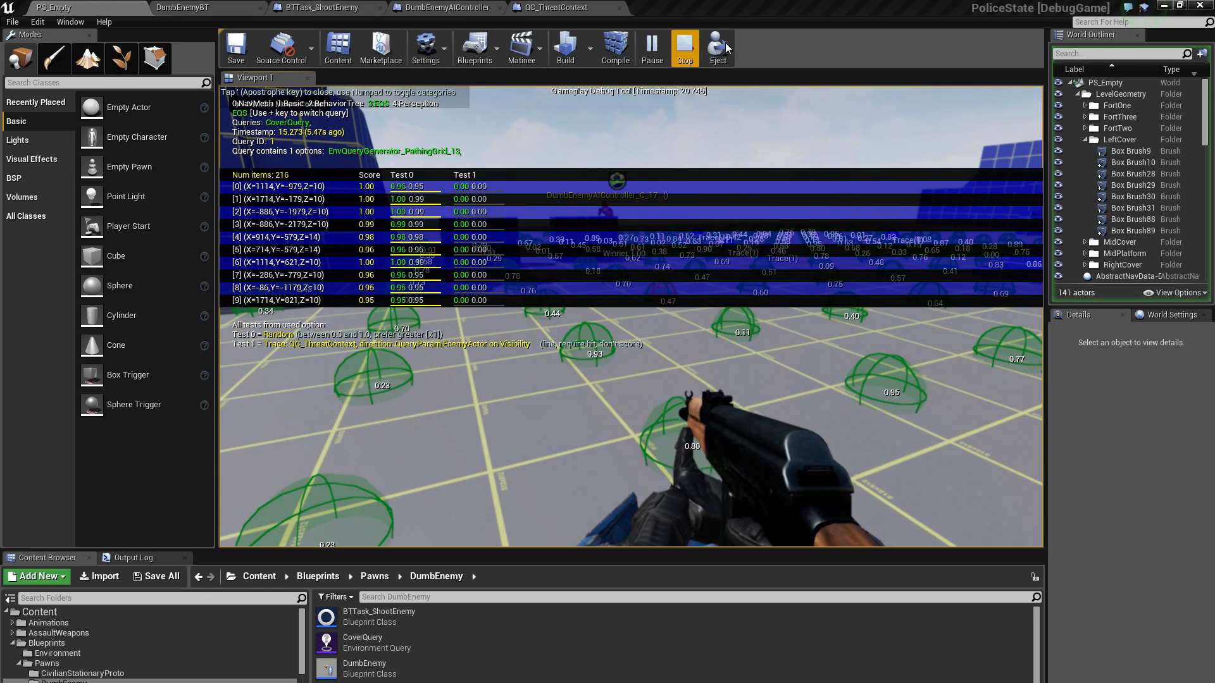
click(699, 121)
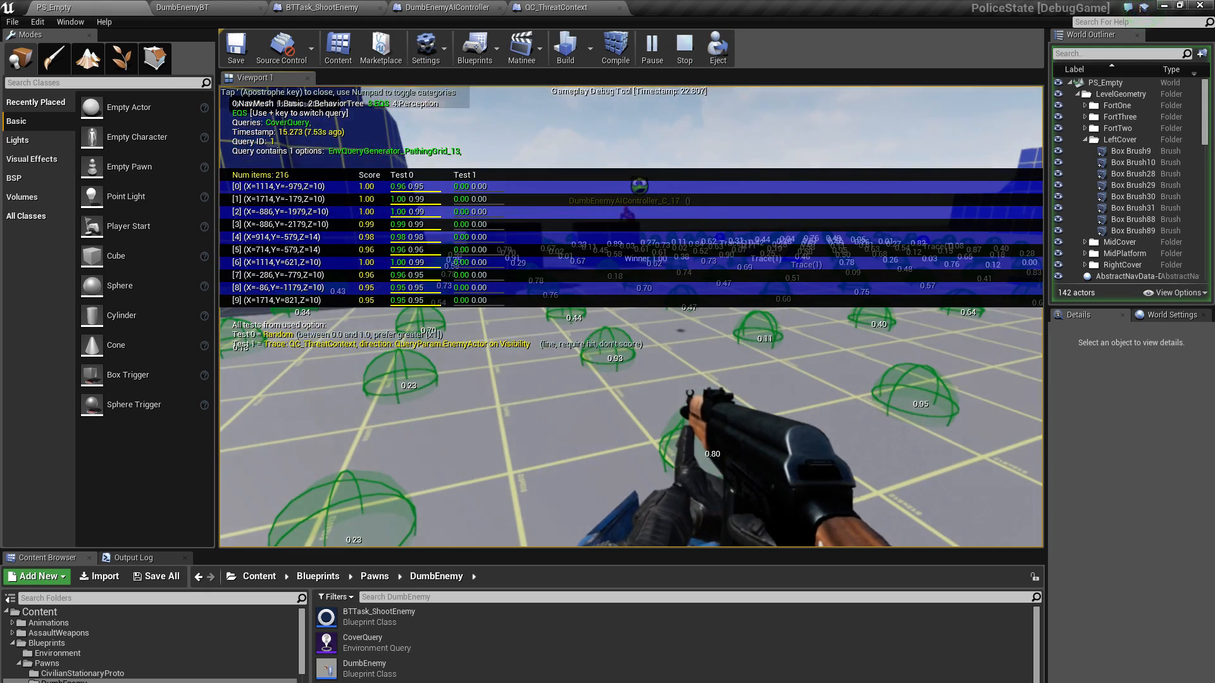
key(alt+Tab)
click(718, 46)
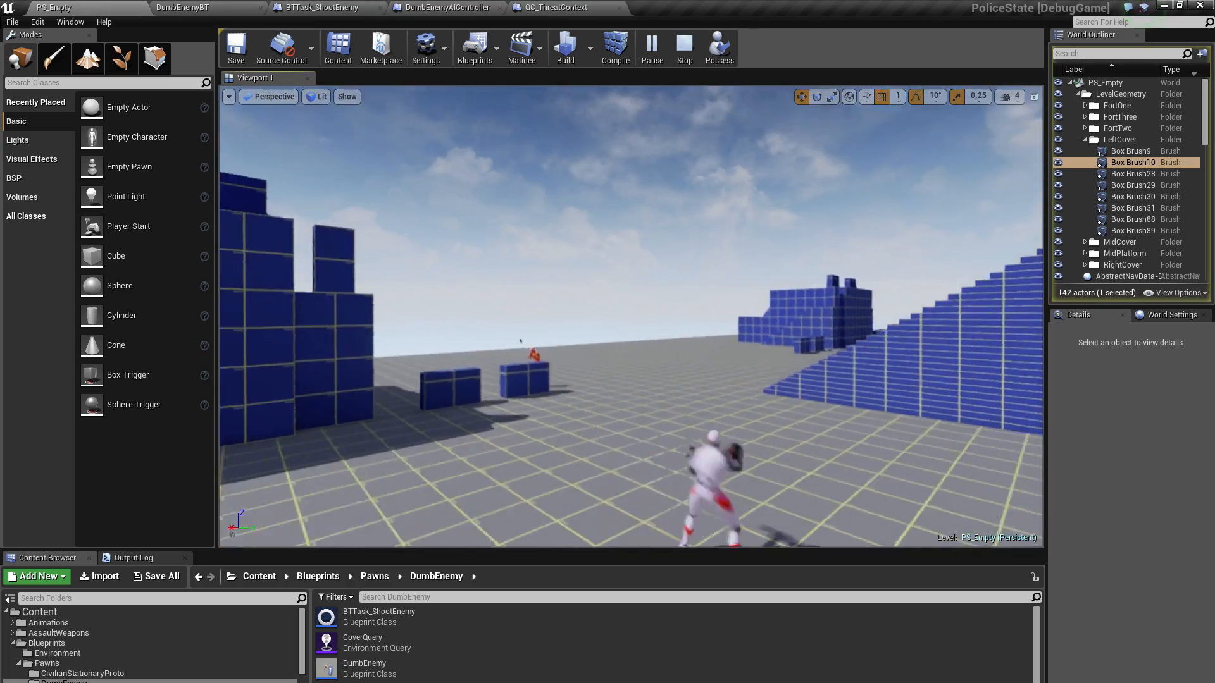
mouse_move(631, 316)
right_down()
mouse_move(631, 380)
mouse_move(684, 389)
mouse_move(683, 320)
mouse_move(617, 310)
mouse_move(658, 288)
mouse_move(598, 393)
mouse_move(411, 374)
mouse_move(557, 355)
mouse_move(633, 317)
right_up()
key(w)
key(w)
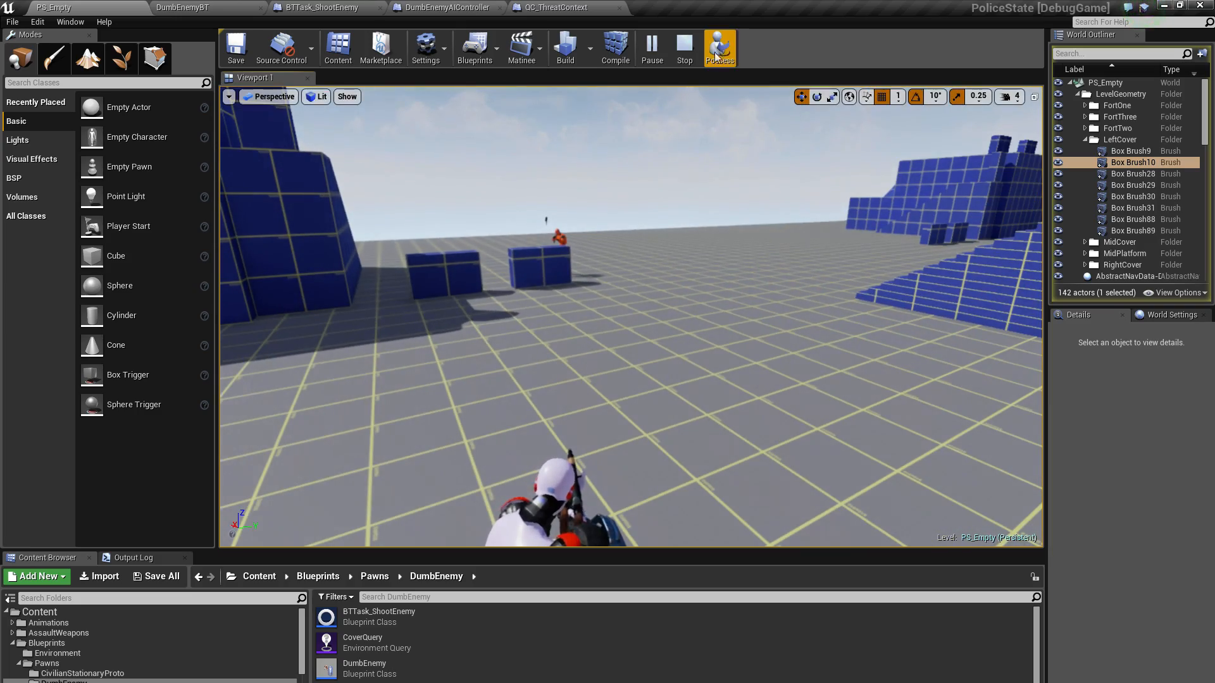
click(720, 45)
Target the orange enemy with the gameplay debugger and examine its CoverQuery points and scores from different spots around the cover and platforms
key(apostrophe)
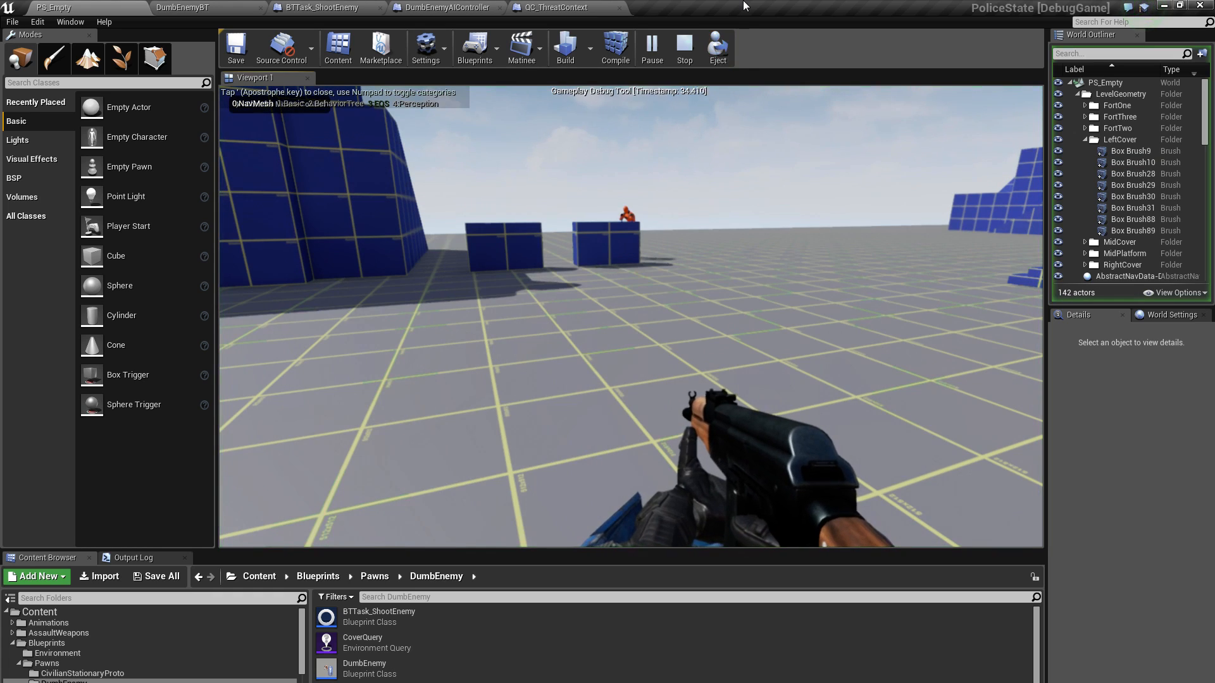
key(apostrophe)
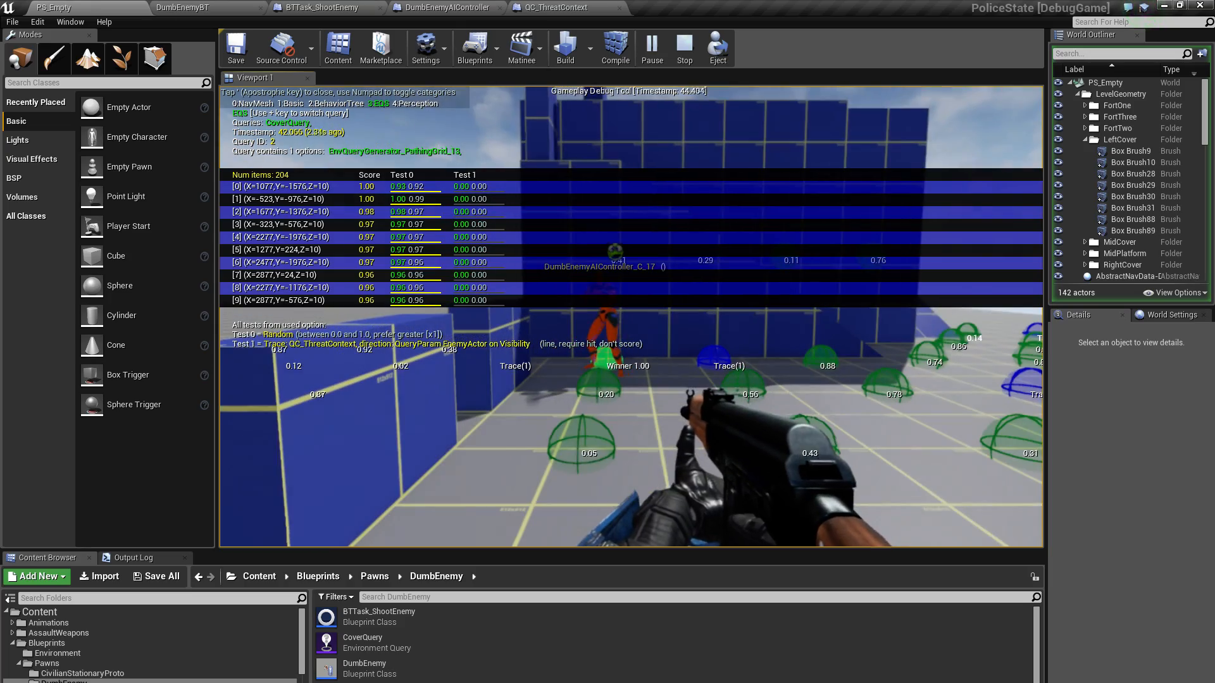
key(s)
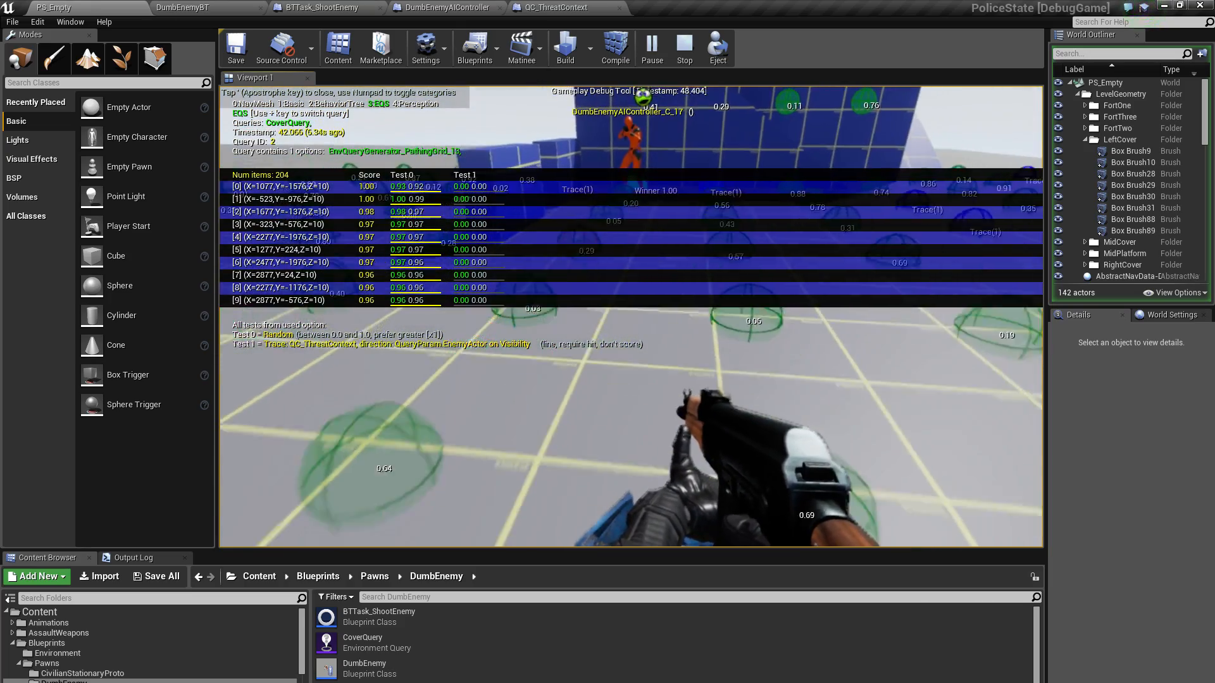
key(shift+w)
key(space)
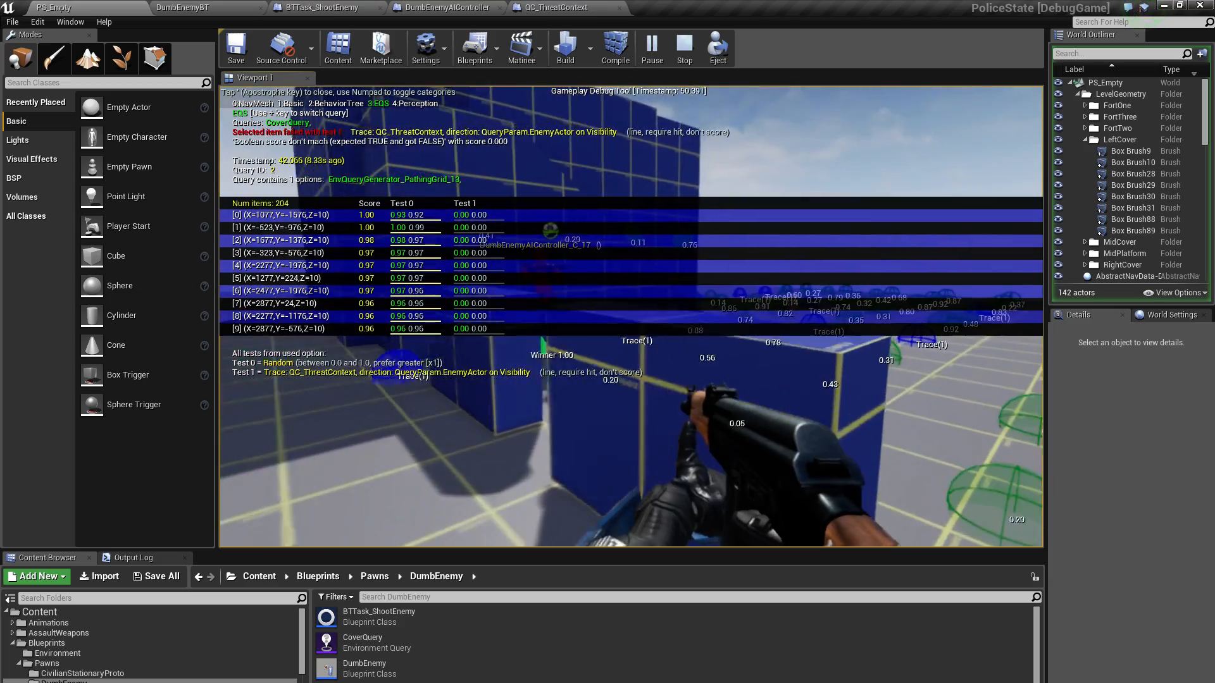
key(d)
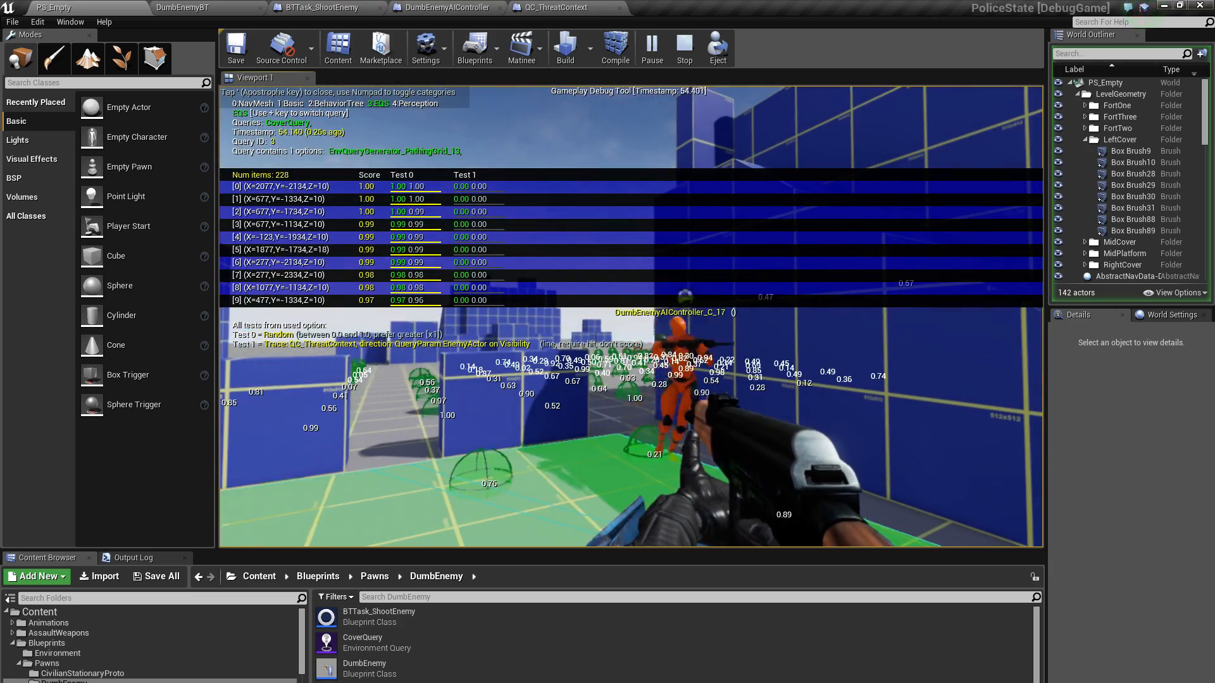
key(w)
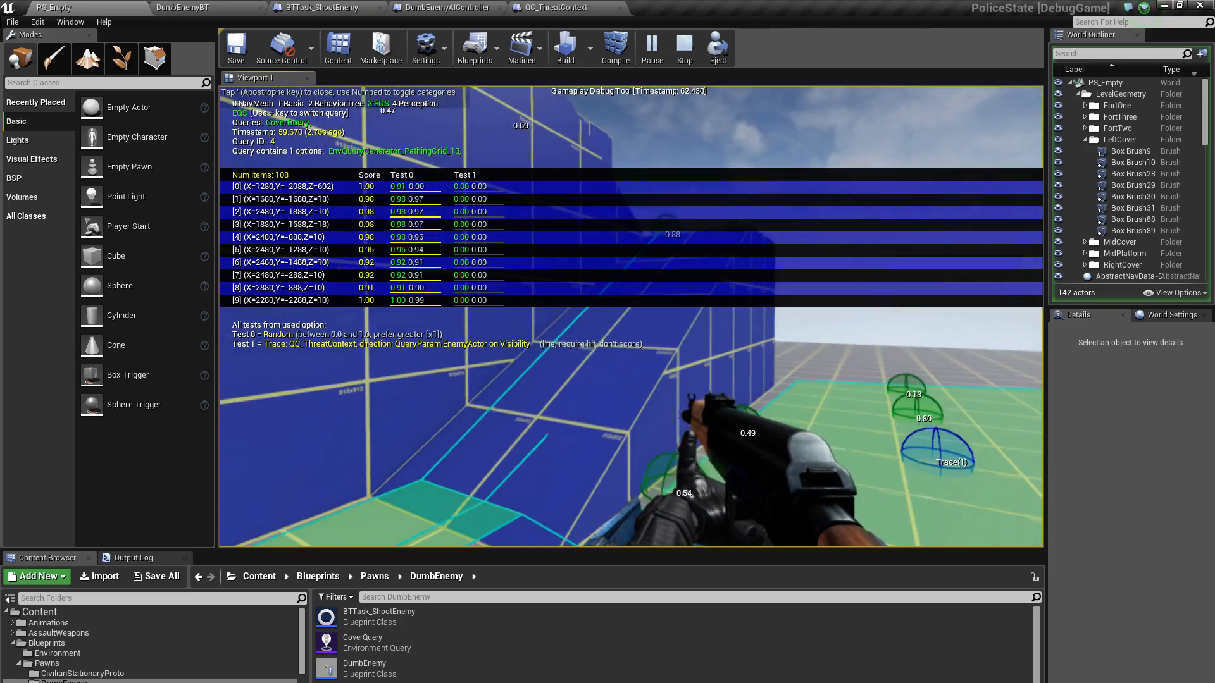
key(w)
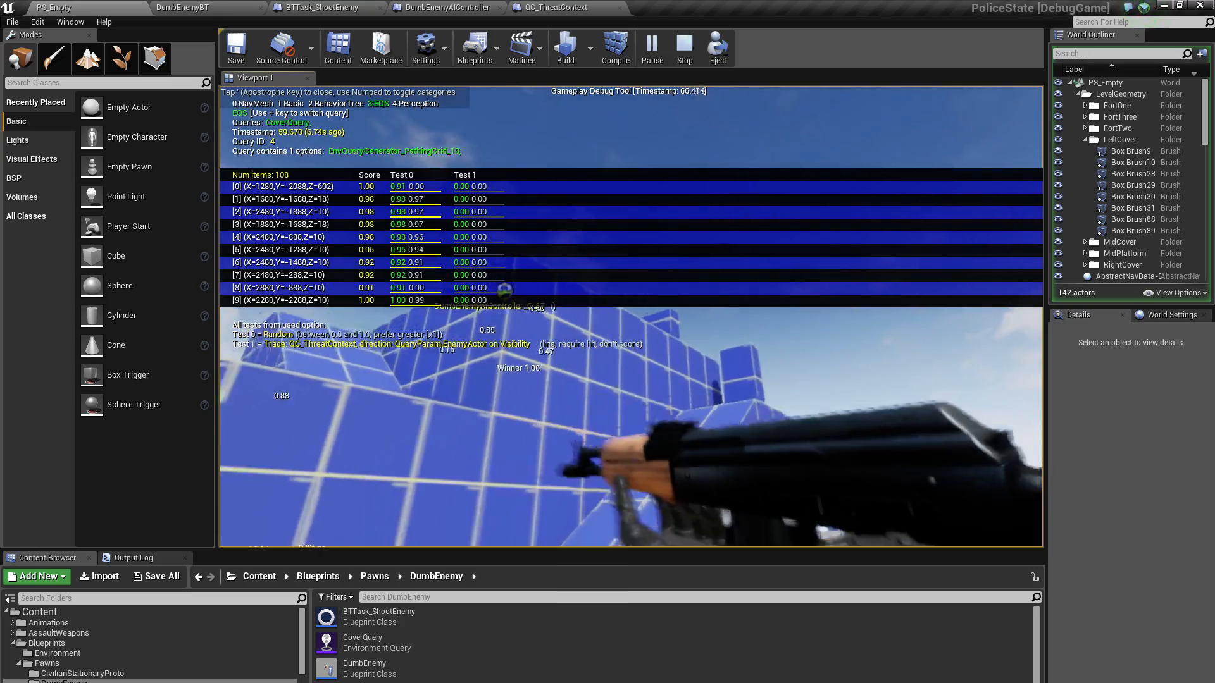
key(w)
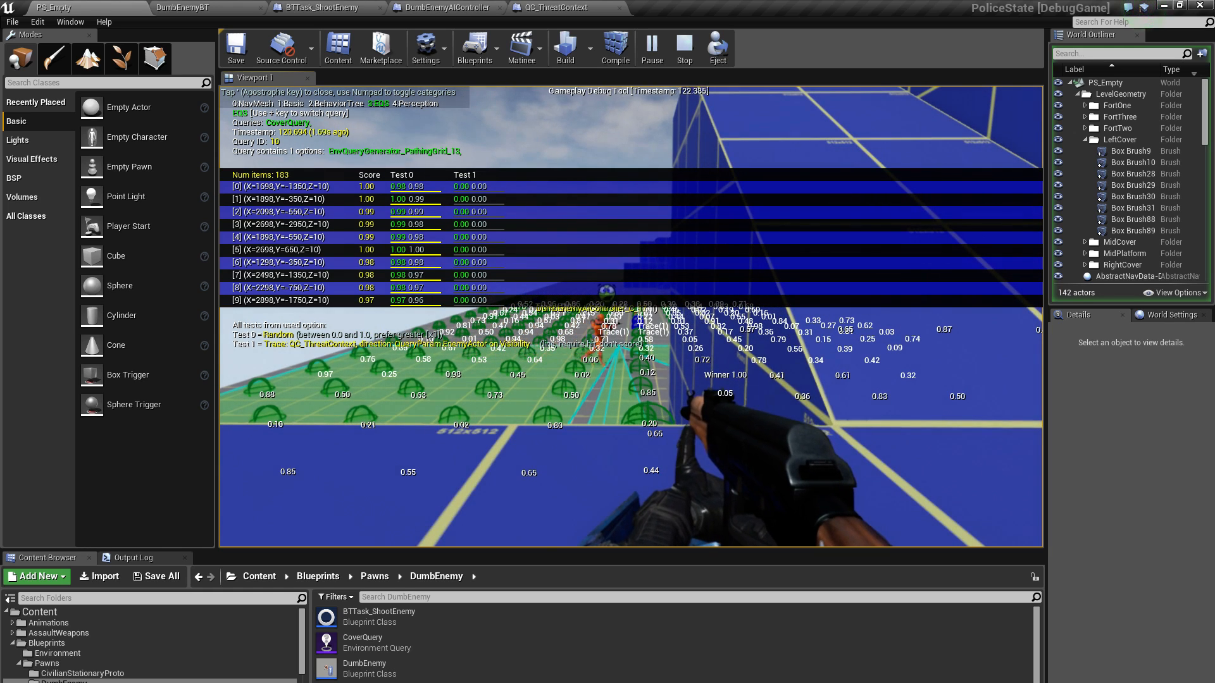
key(w)
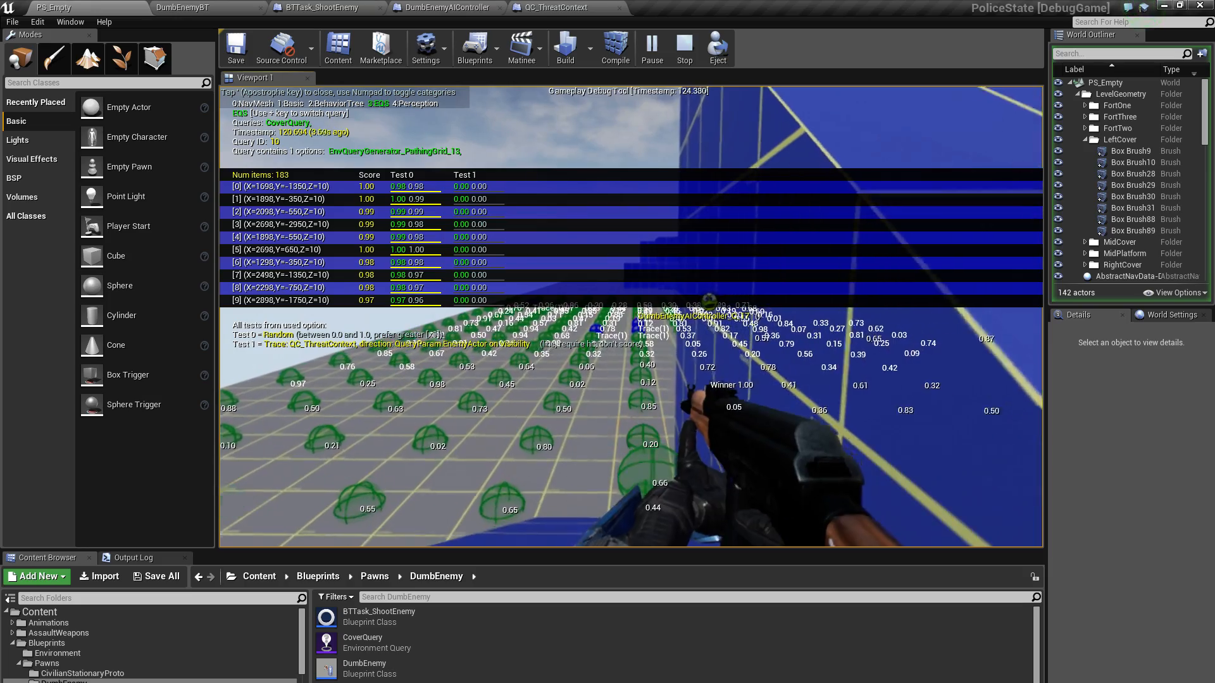
key(w)
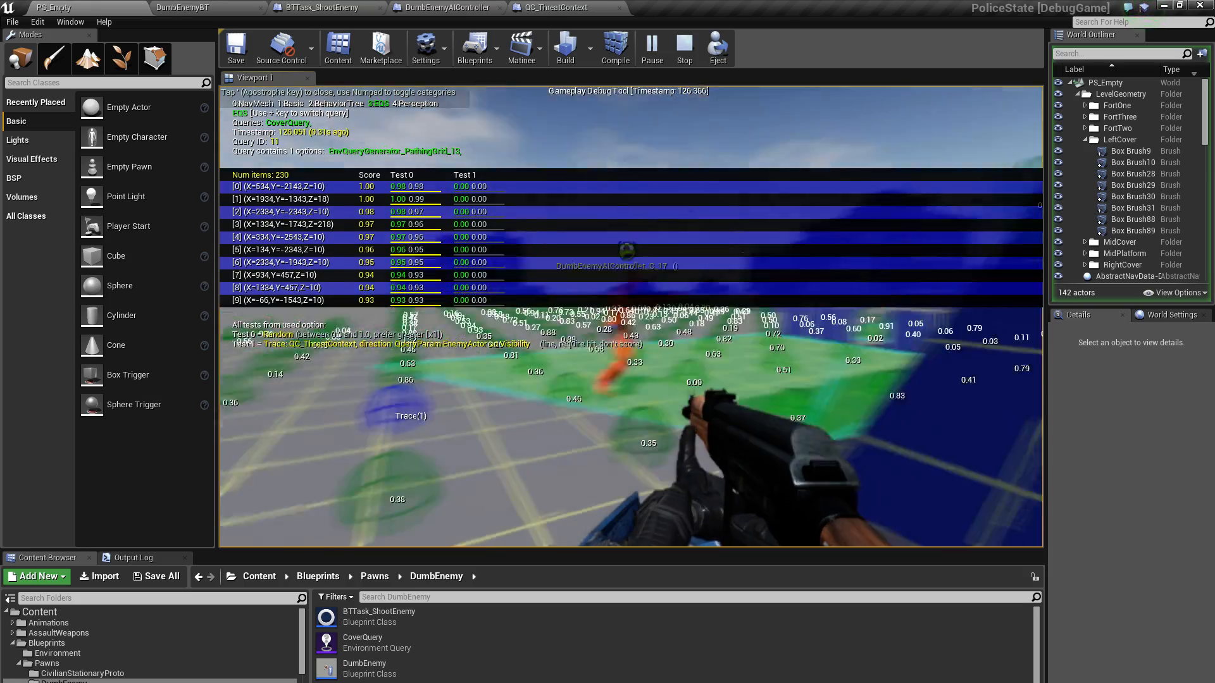
Follow the orange enemy around the level and examine how its CoverQuery points and scores change as it picks new cover spots
key(w)
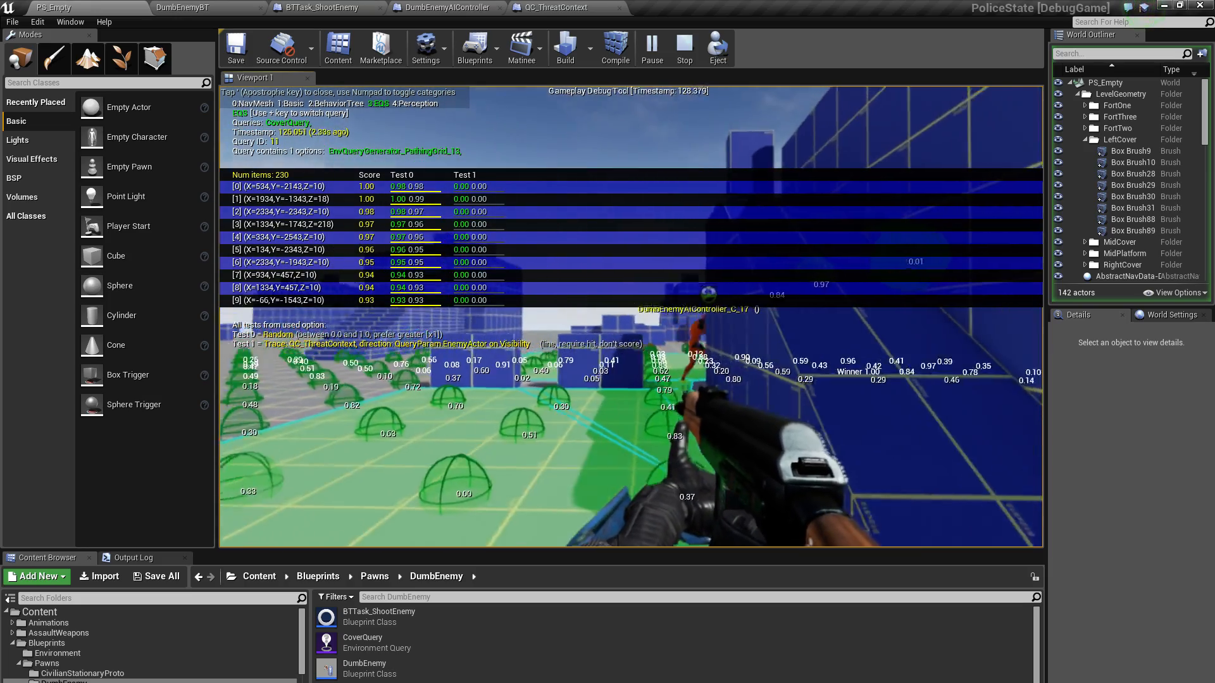
key(w)
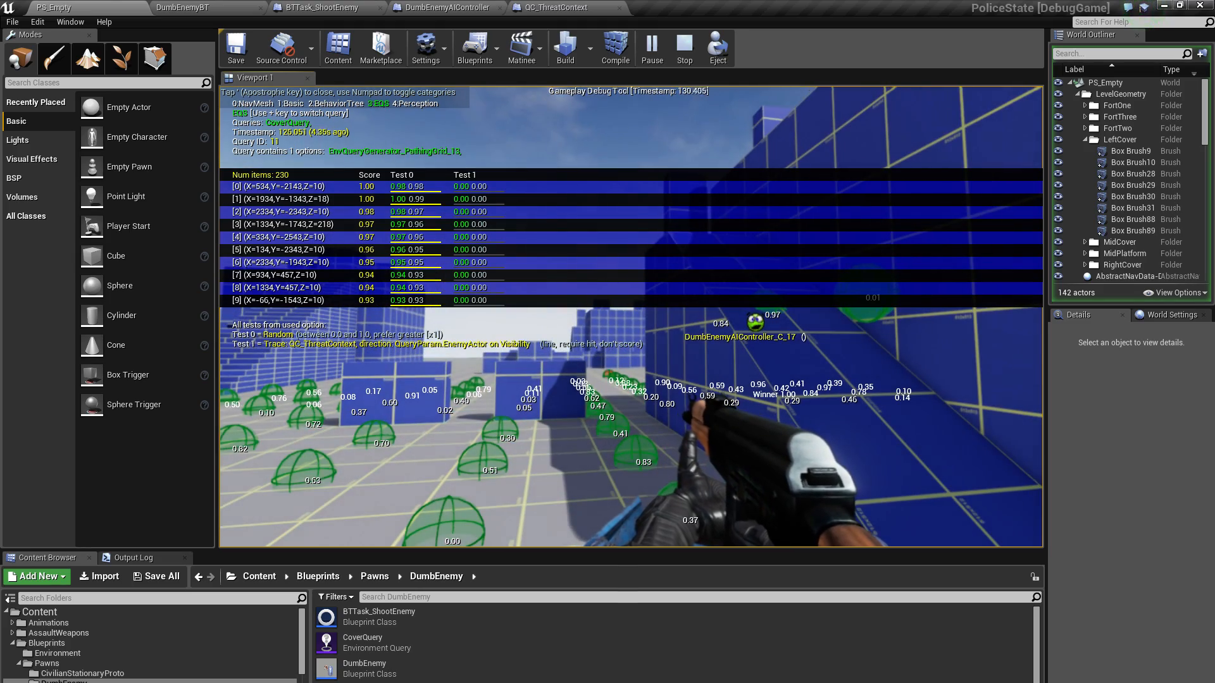
key(w)
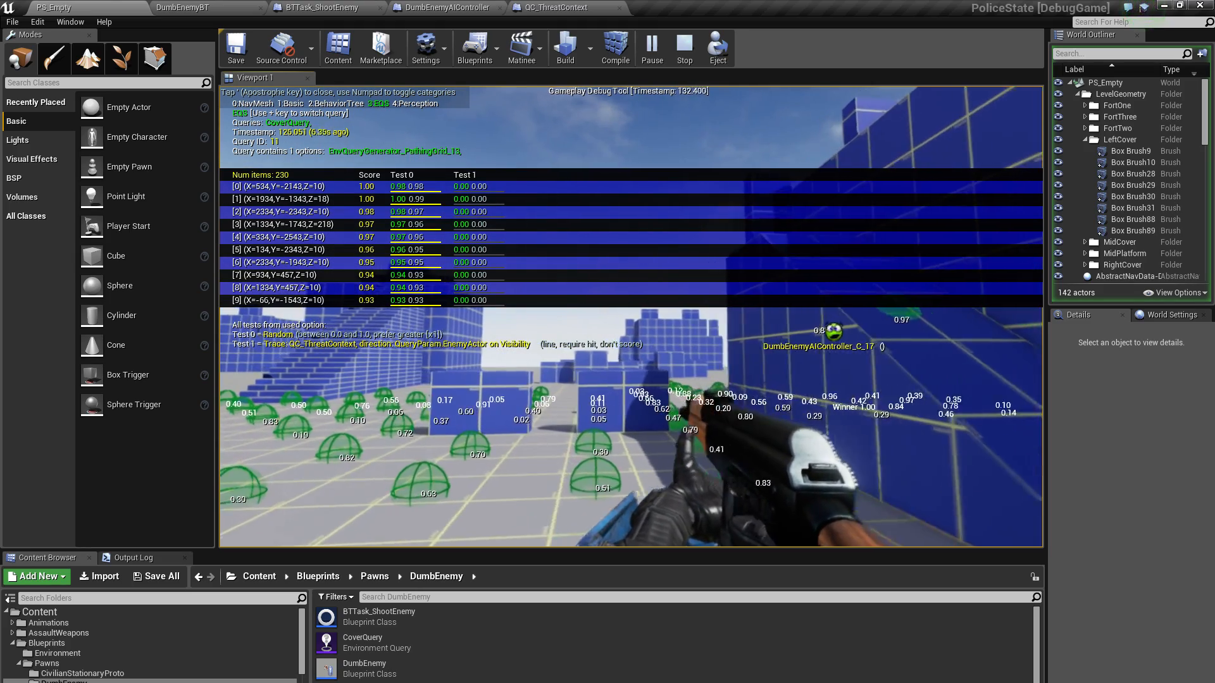
key(w)
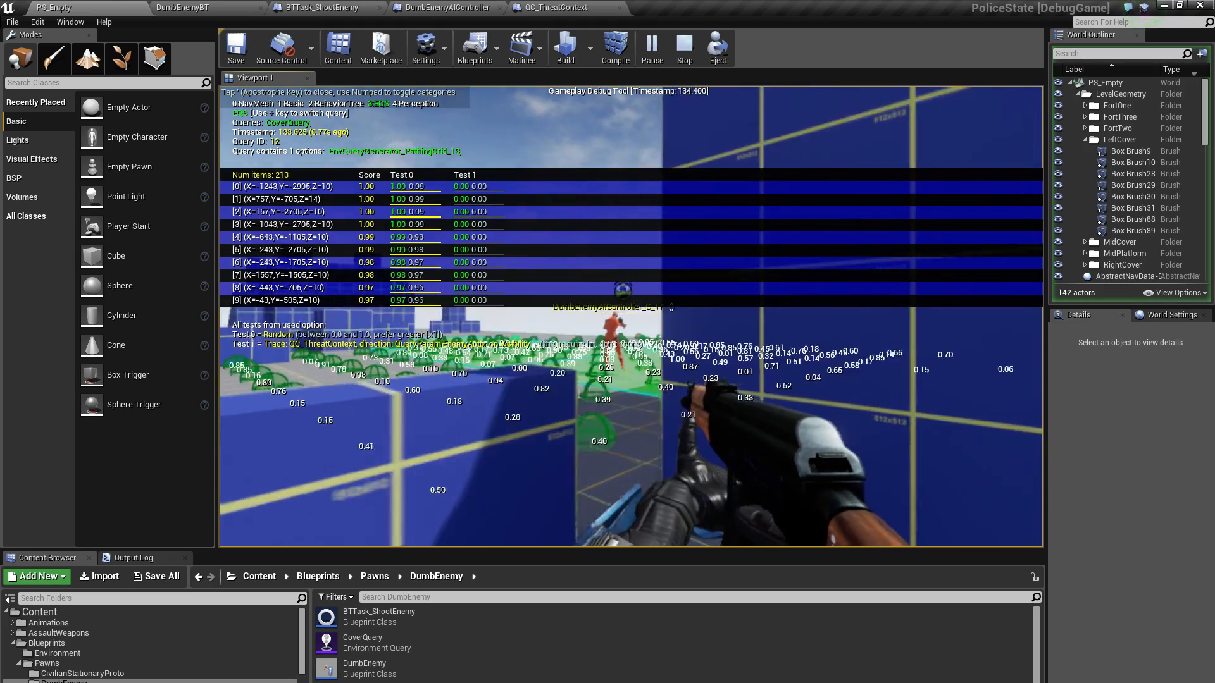
key(w)
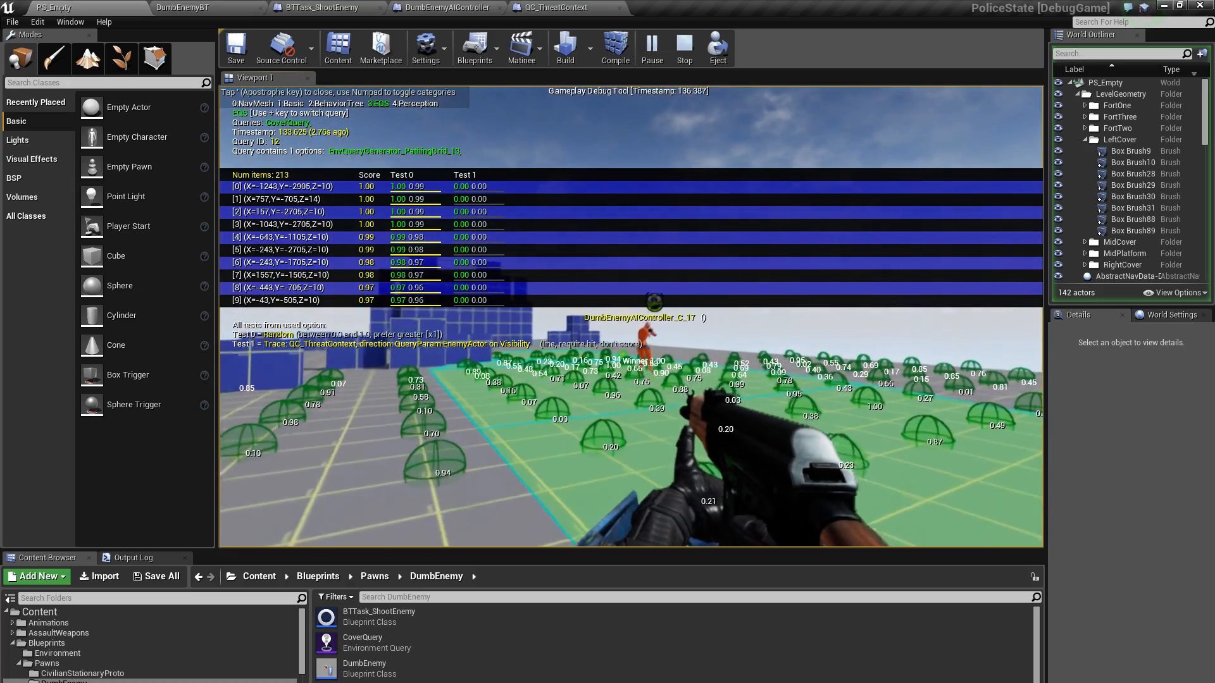
key(w)
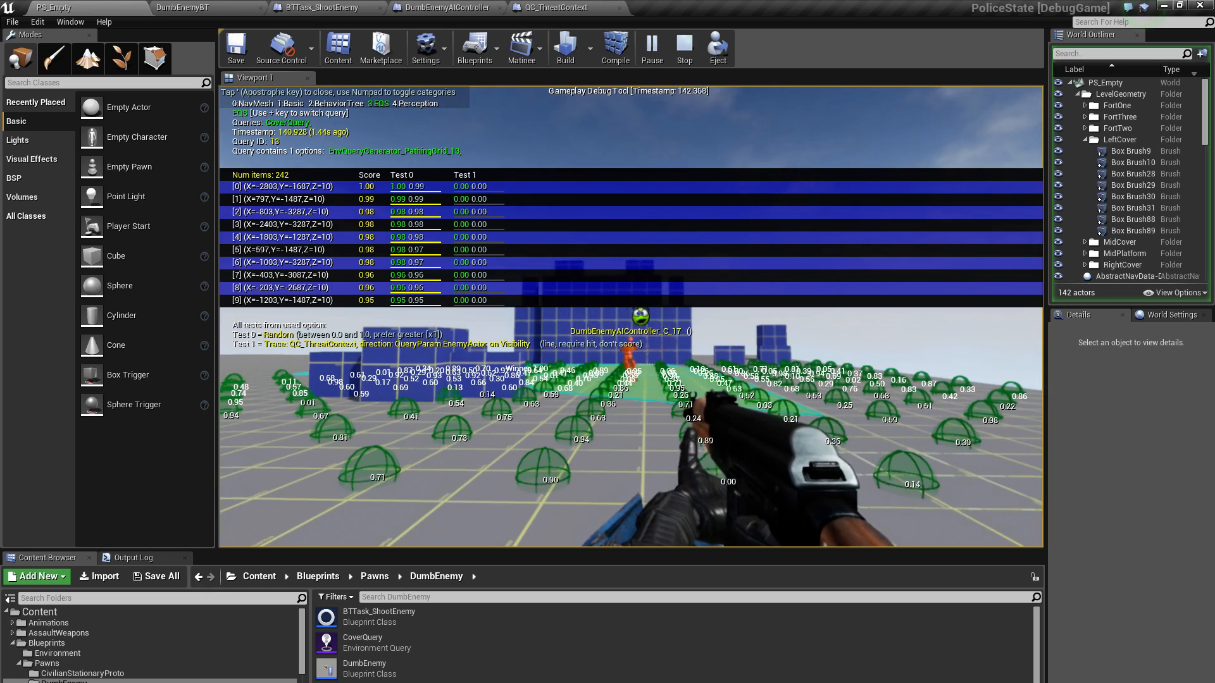
key(w)
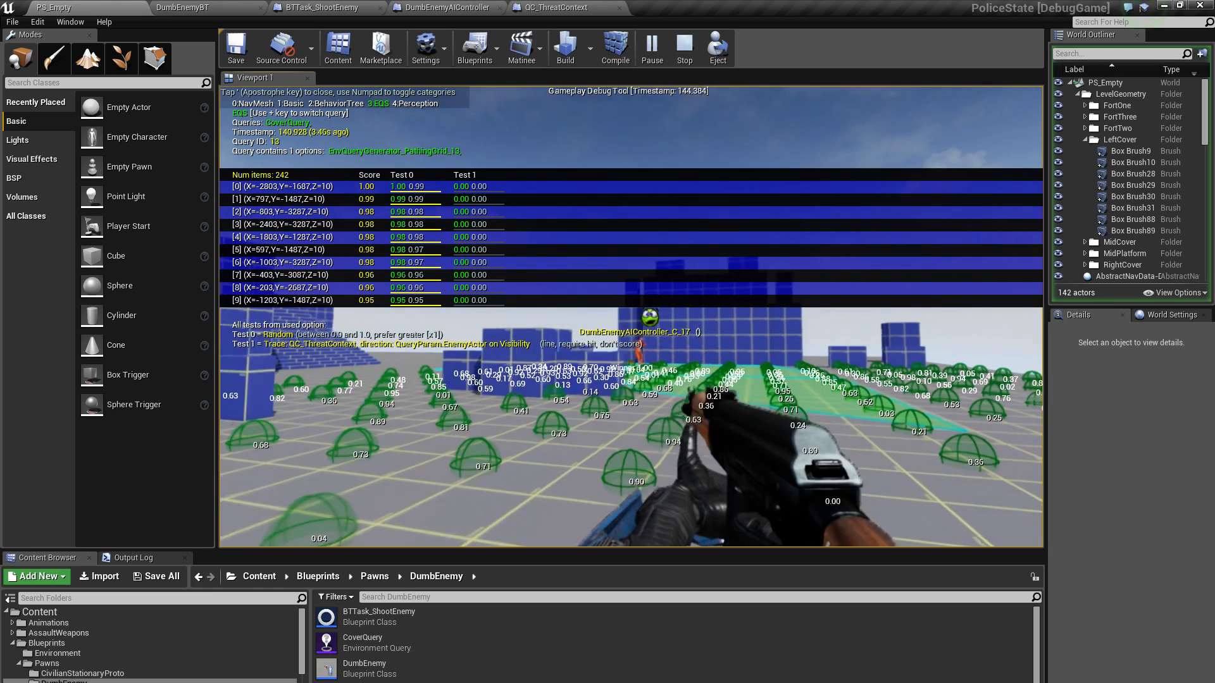
key(w)
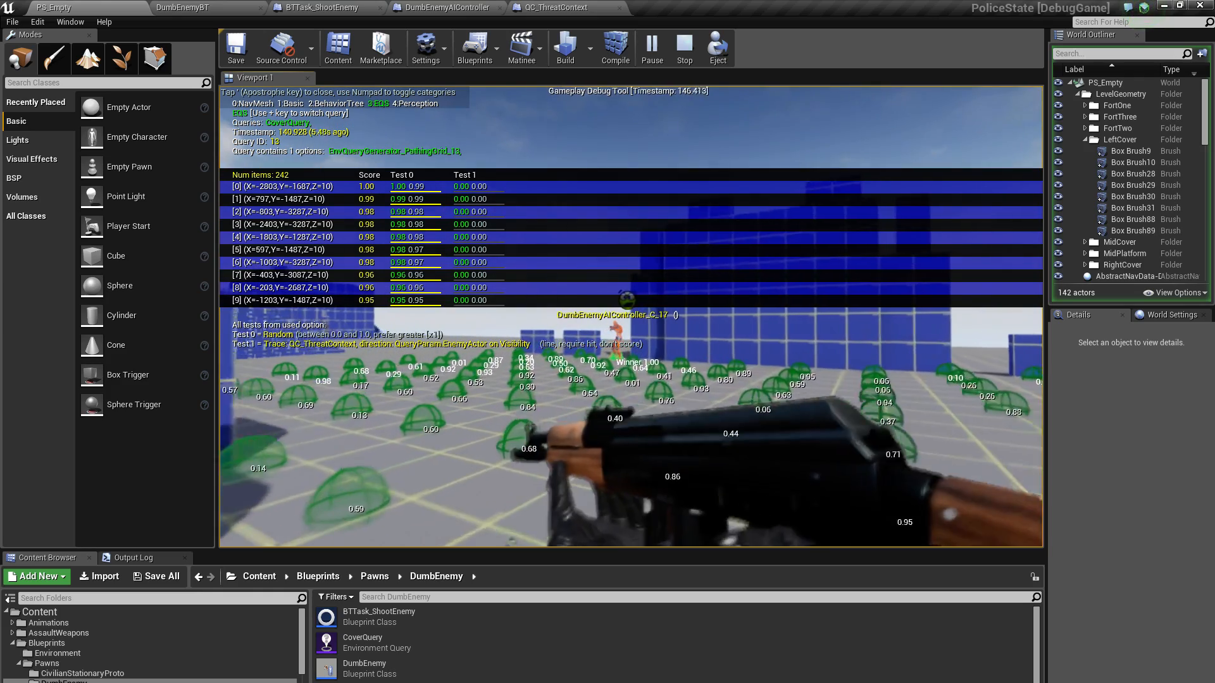
key(w)
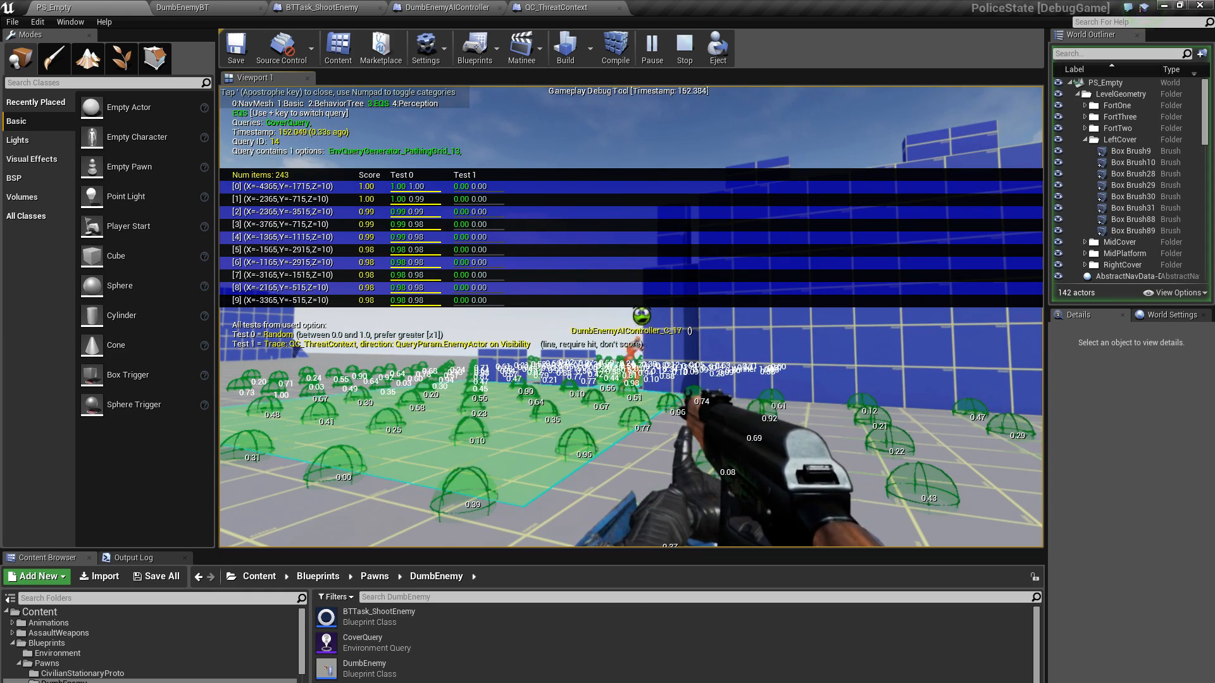
key(w)
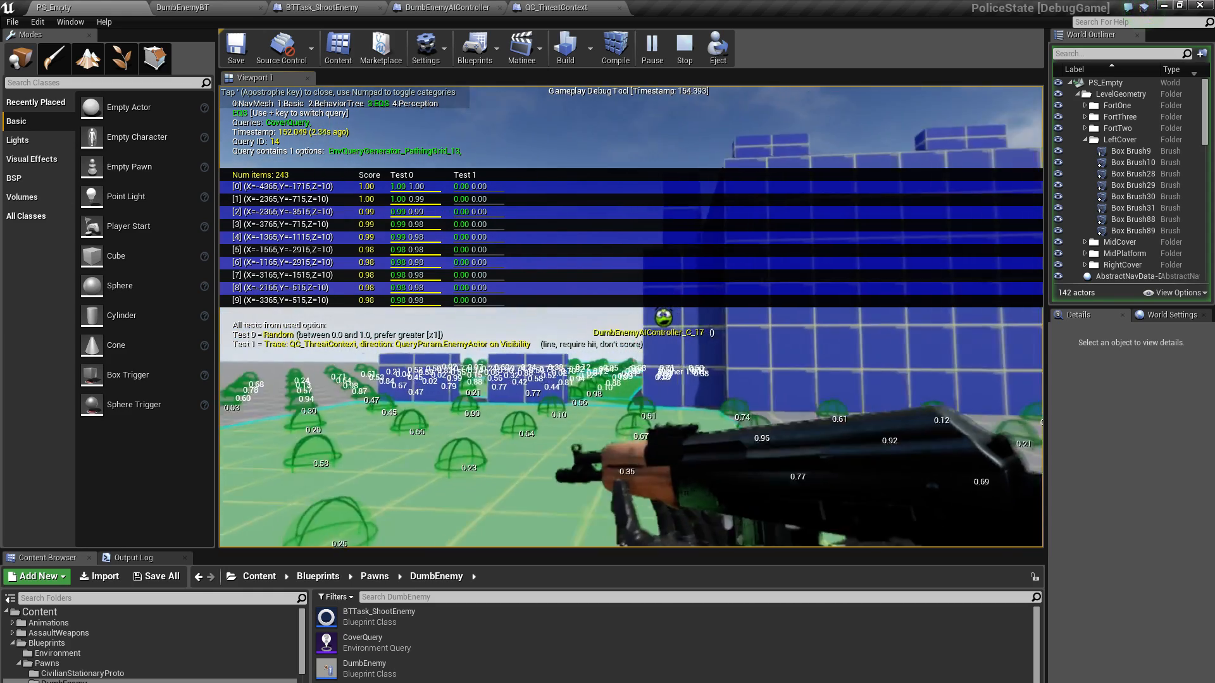
key(w)
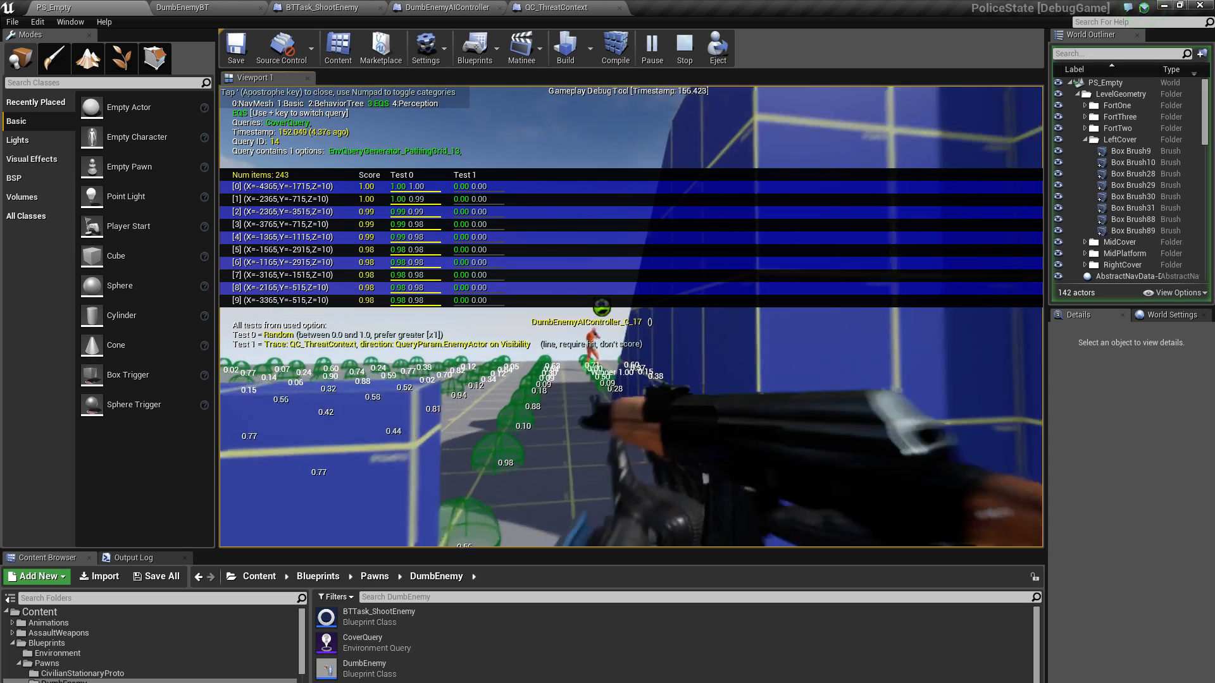
key(w)
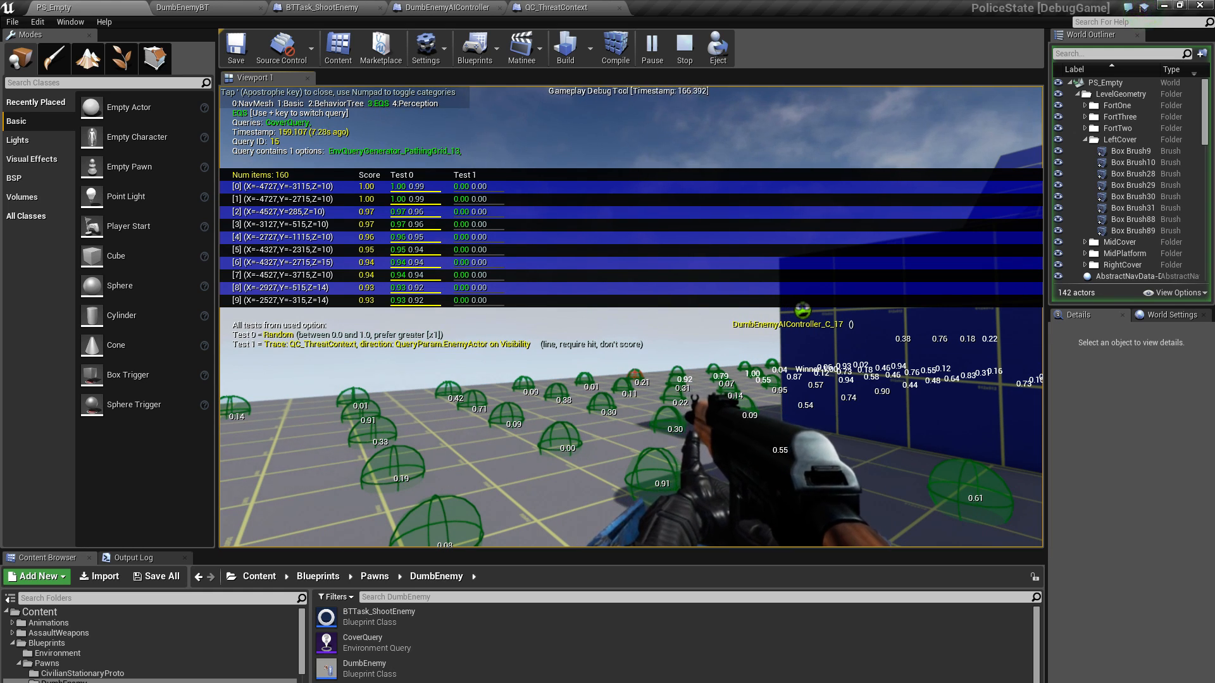
Stop the play session and show the navigation mesh across the level, viewed from above the cover blocks and staircase
key(Escape)
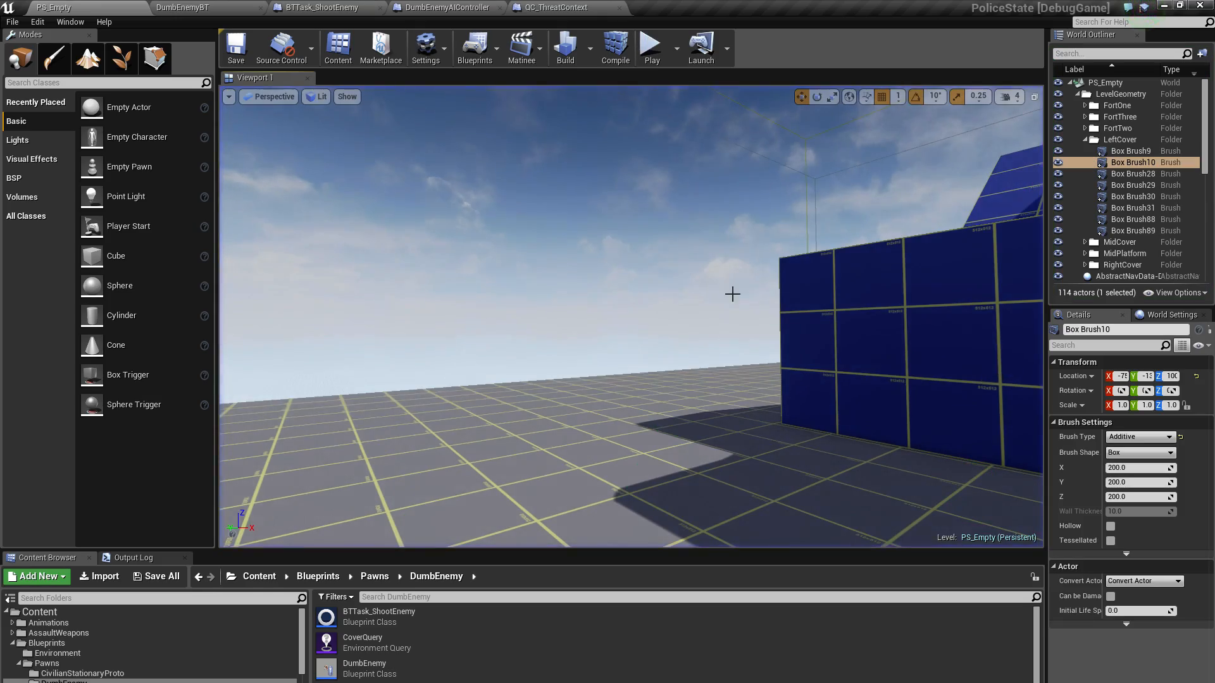
right_drag(733, 293, 609, 335)
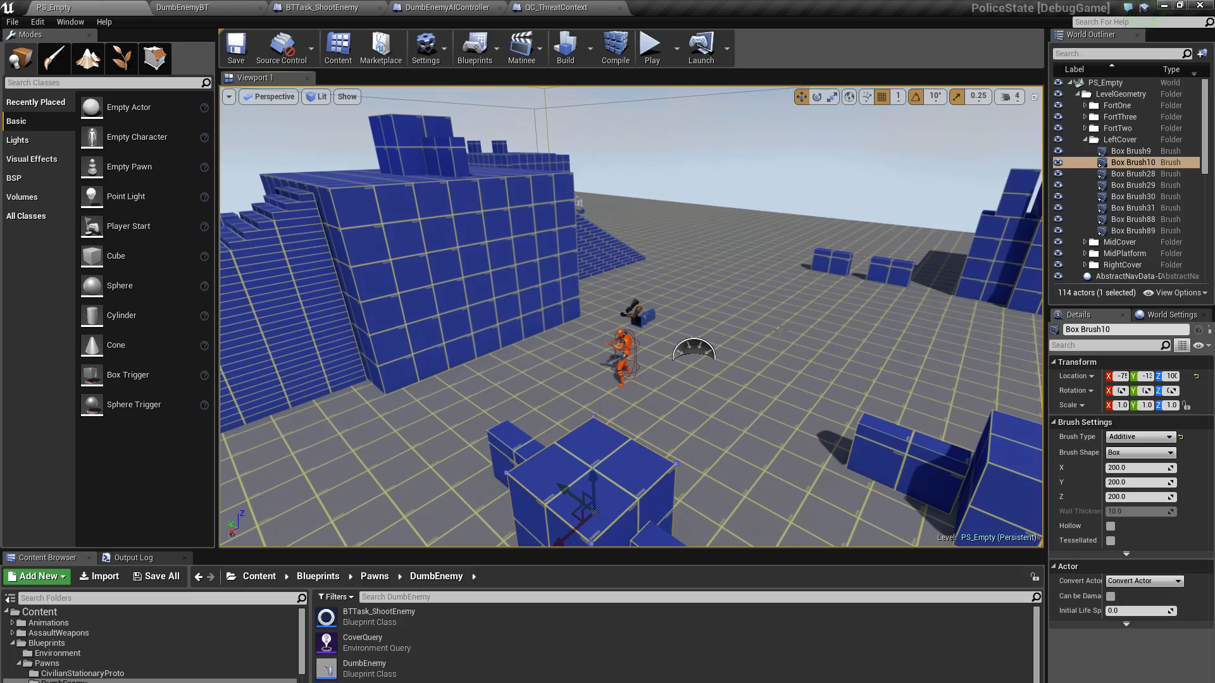
key(p)
mouse_move(710, 259)
right_down()
mouse_move(627, 262)
mouse_move(636, 269)
mouse_move(737, 261)
mouse_move(727, 248)
mouse_move(506, 206)
mouse_move(399, 149)
mouse_move(494, 144)
mouse_move(430, 161)
right_up()
right_drag(579, 414, 619, 428)
mouse_move(672, 313)
right_down()
mouse_move(778, 373)
mouse_move(823, 424)
mouse_move(737, 386)
right_up()
key(s)
right_drag(770, 268, 767, 264)
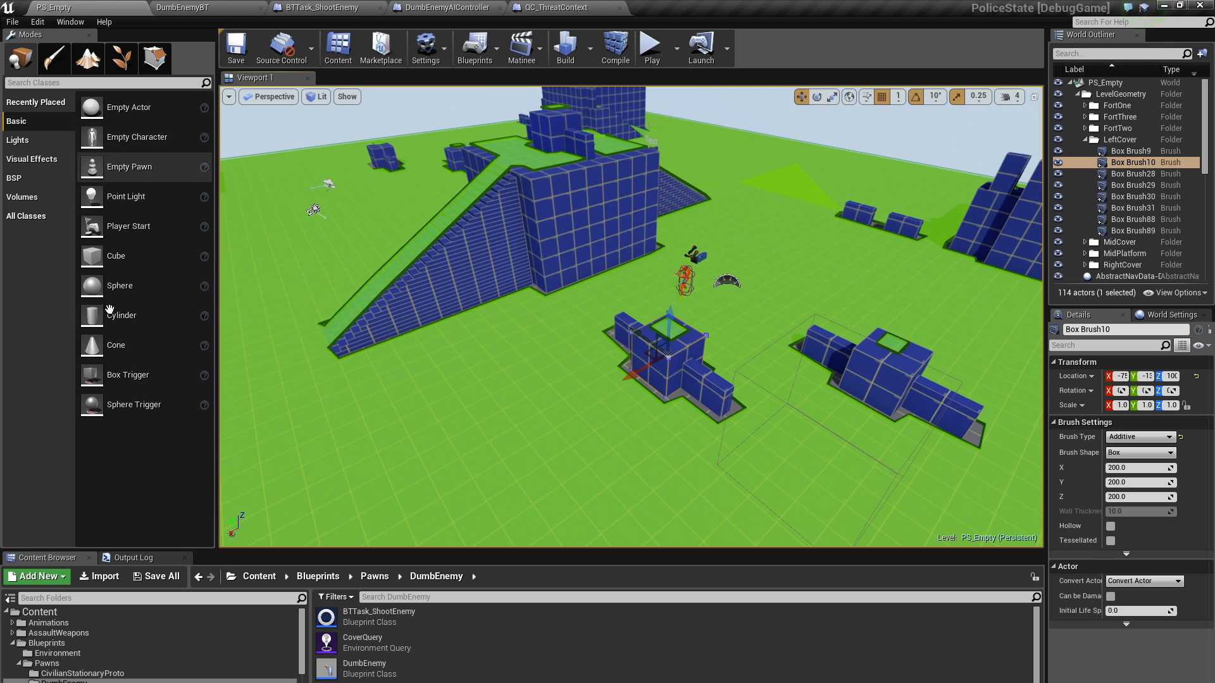
Place a Cube on the open floor between the staircase and the cover blocks and raise it to a Z location of about 74
drag(92, 257, 497, 382)
right_drag(495, 361, 719, 341)
key(w)
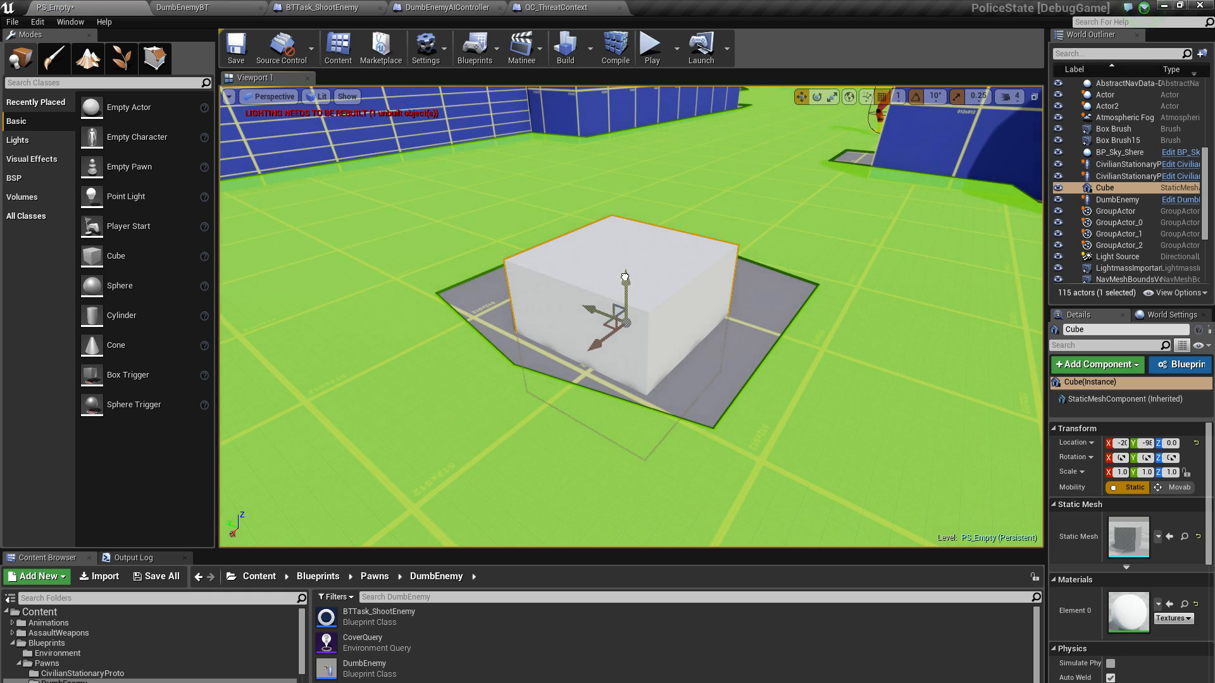
drag(625, 288, 626, 151)
drag(592, 206, 570, 237)
key(s)
right_drag(684, 296, 731, 292)
mouse_move(546, 246)
mouse_down()
mouse_move(683, 277)
mouse_move(566, 248)
mouse_up()
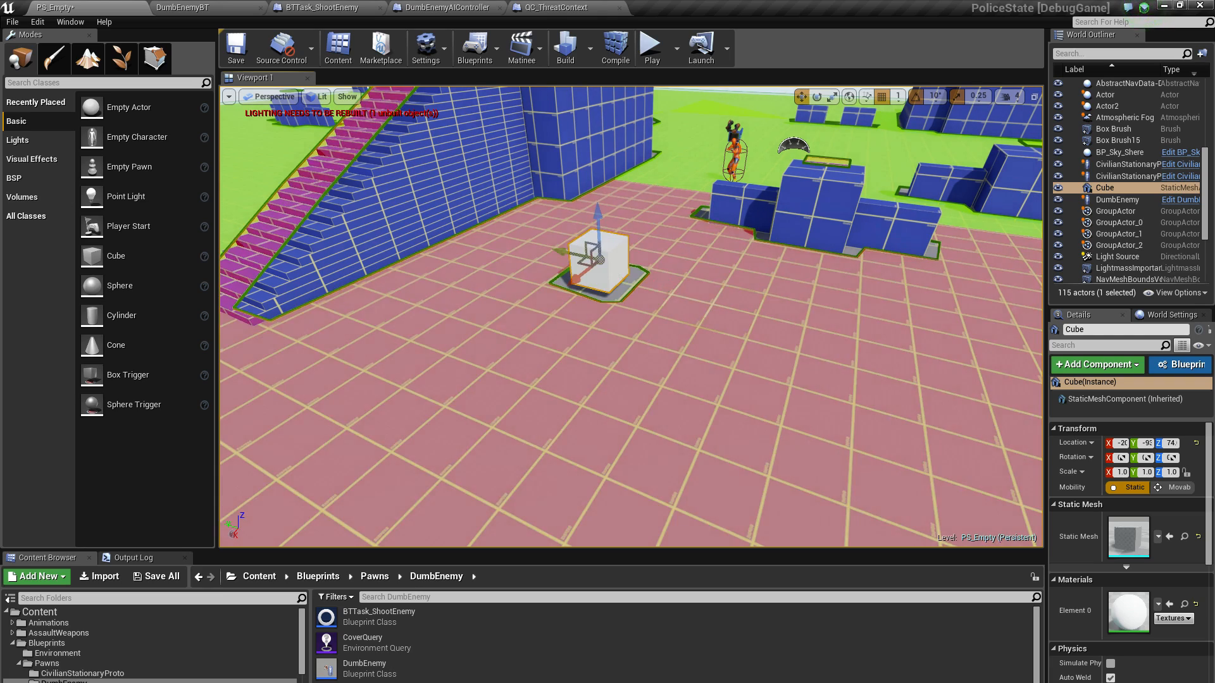
Move the cube horizontally along its Y axis to test how the navigation mesh rebuilds around it near the cover blocks
key(w)
right_drag(615, 271, 664, 268)
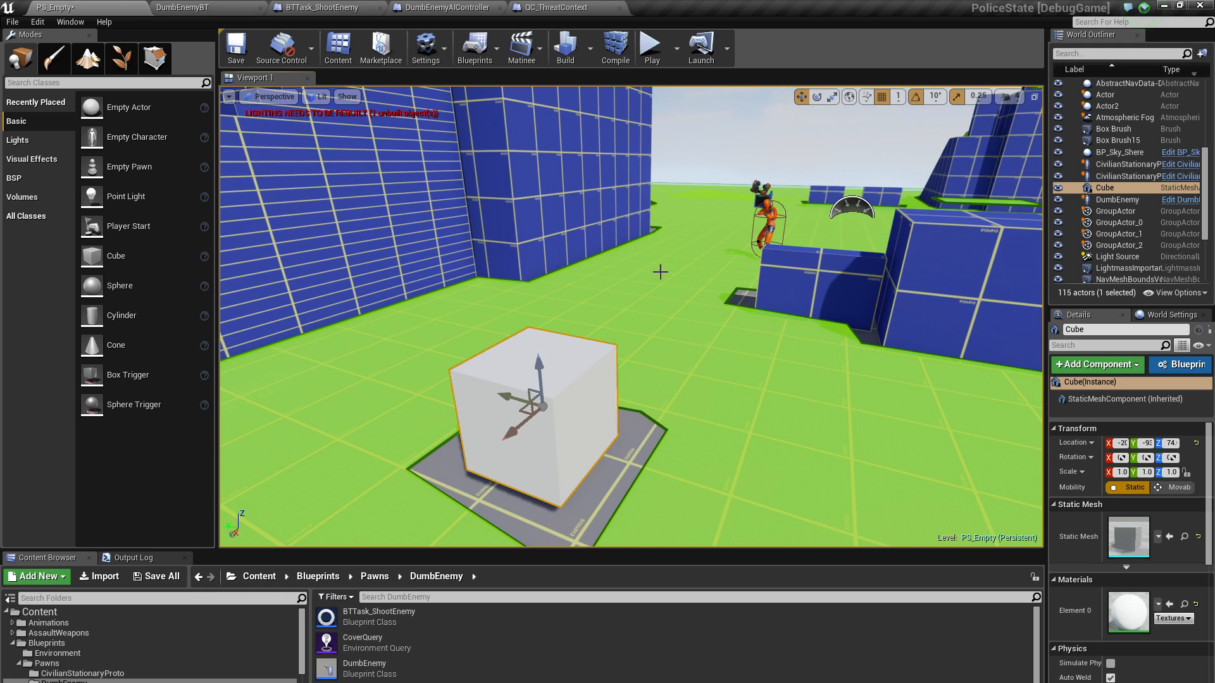
drag(513, 397, 422, 368)
key(s)
right_drag(451, 371, 501, 380)
key(a)
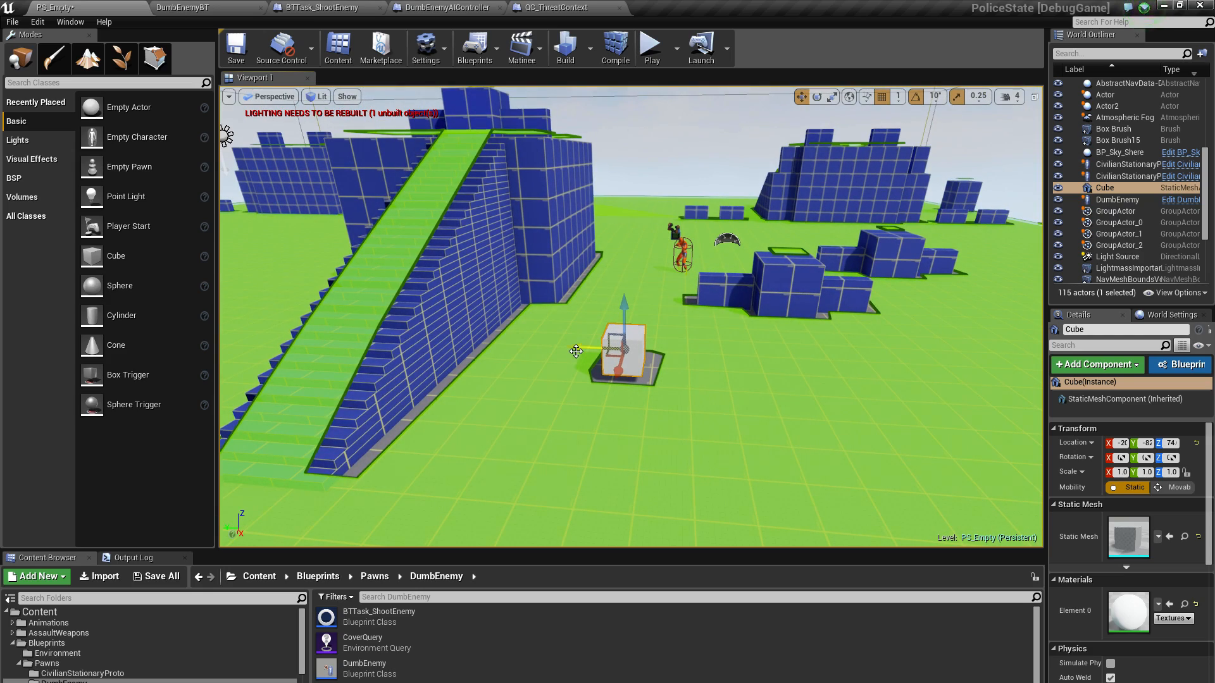
right_drag(600, 323, 633, 351)
key(w)
key(s)
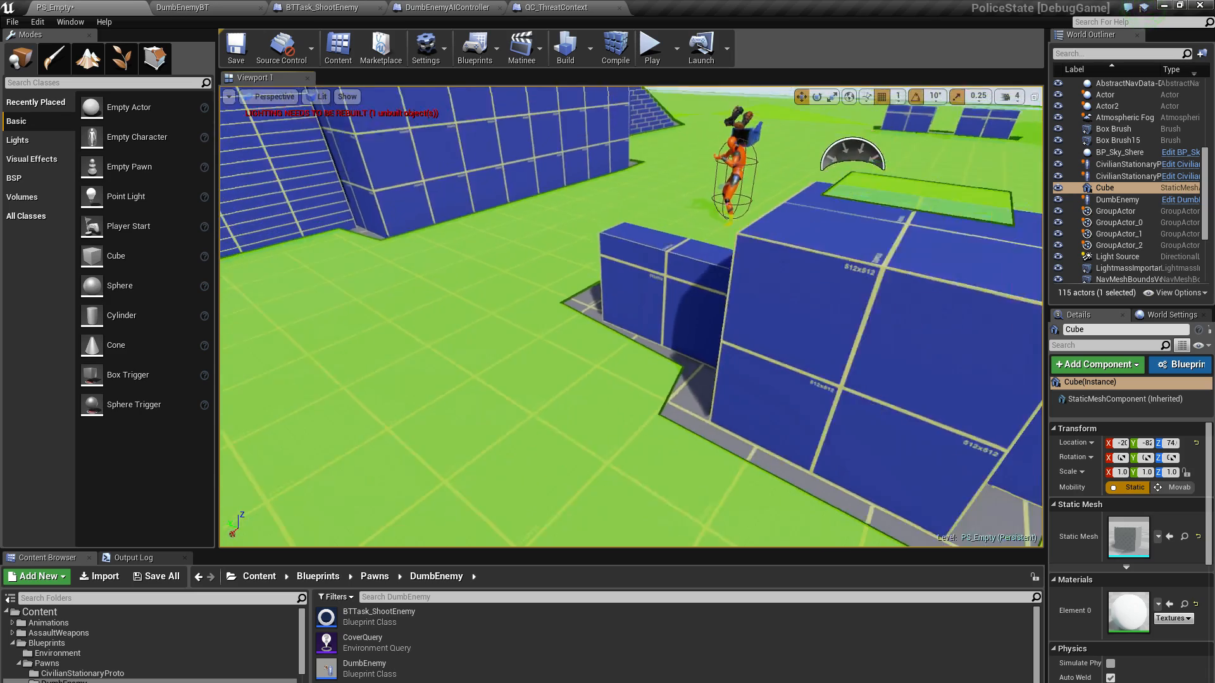
key(s)
mouse_move(628, 267)
right_down()
mouse_move(637, 269)
mouse_move(628, 267)
right_up()
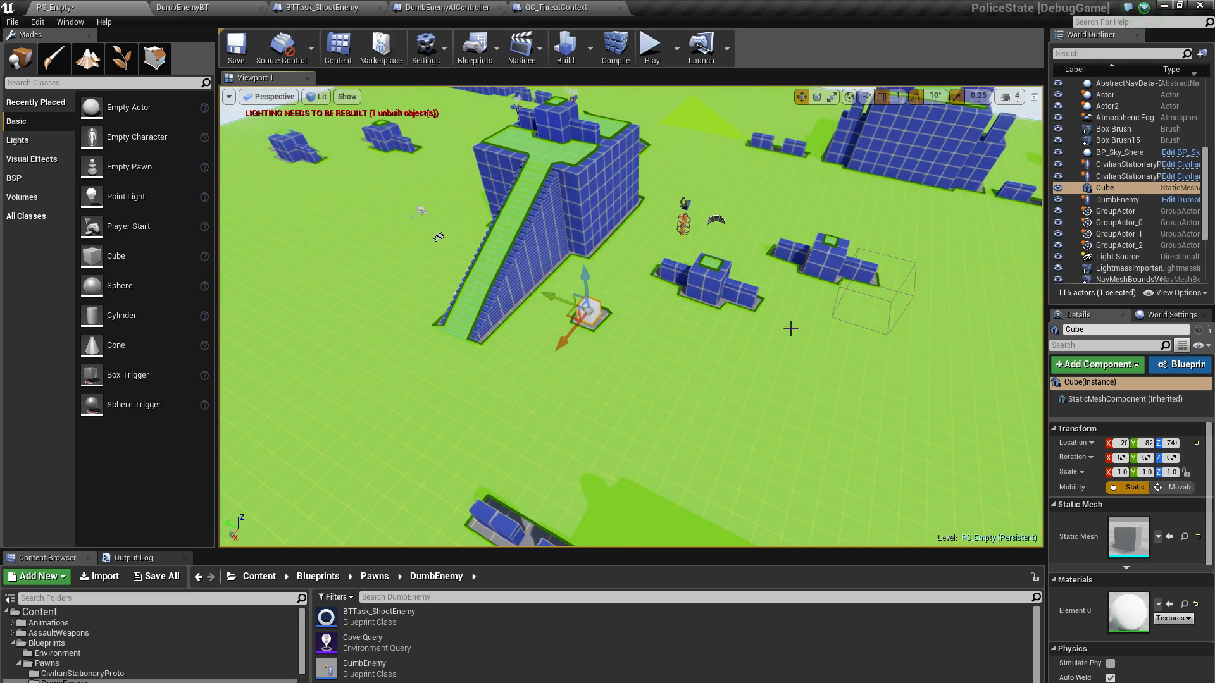
Select RecastNavMesh-Common, try drawing its triangle edges, and enable drawing of its polygon edges instead
scroll(1165, 260, down, 5)
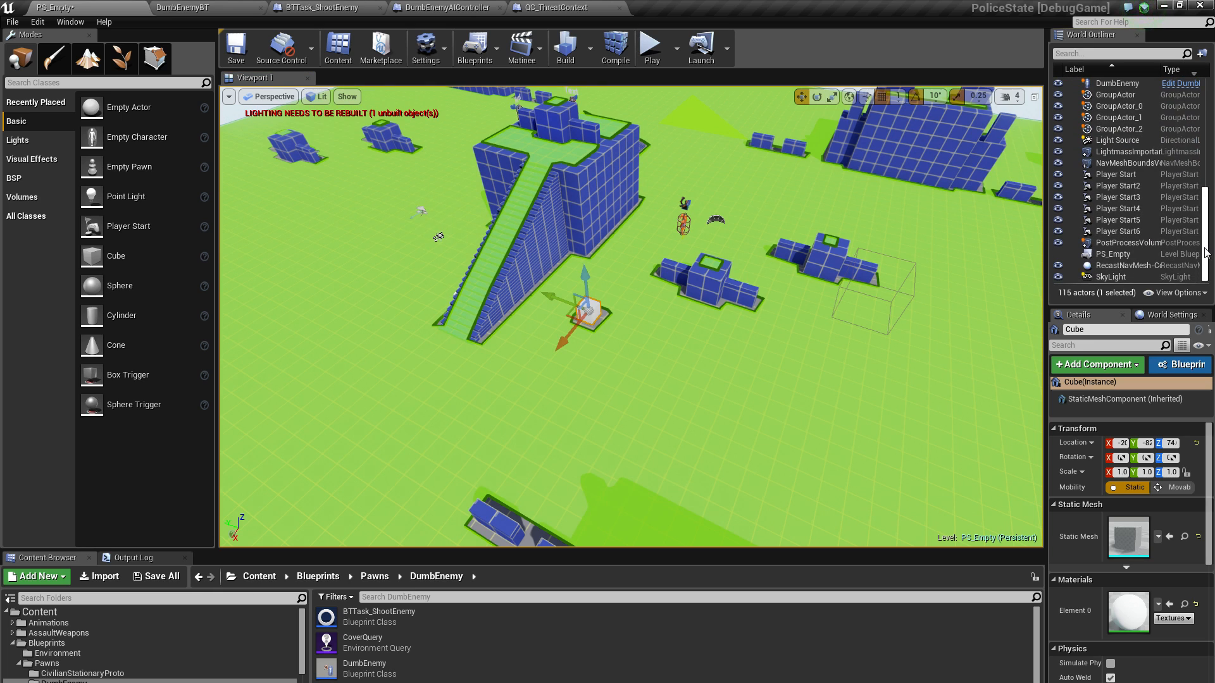
click(1125, 262)
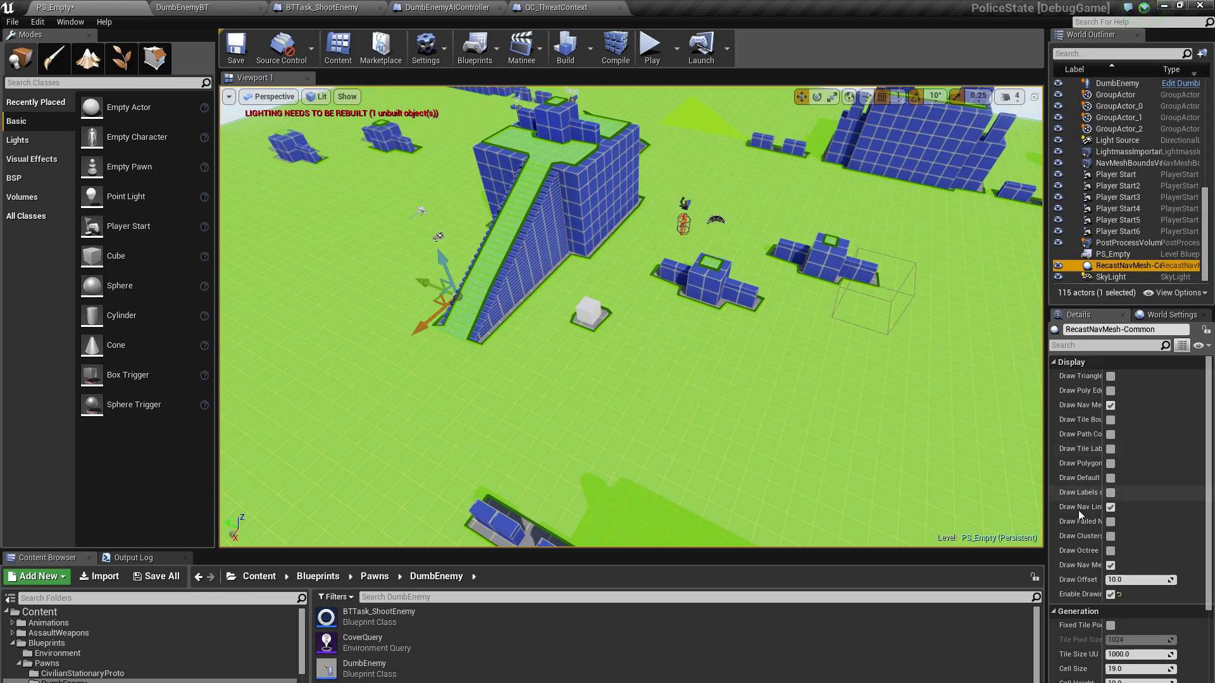
scroll(1130, 459, down, 1)
scroll(1123, 437, up, 1)
click(1111, 377)
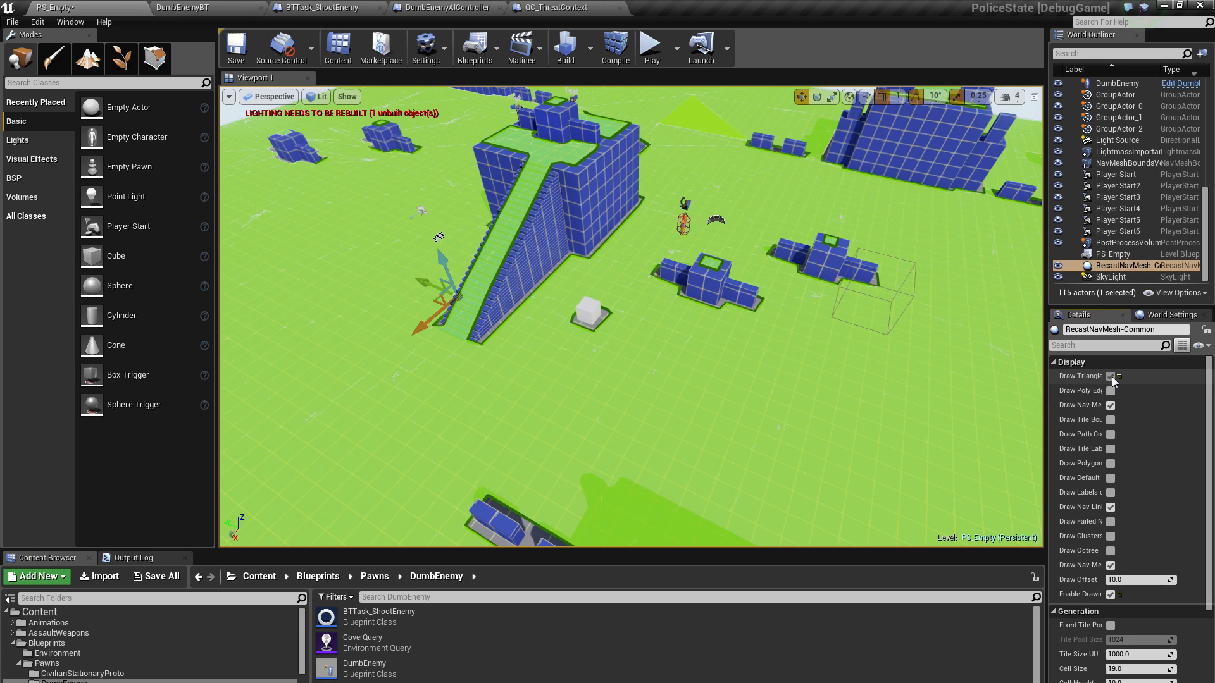
click(1111, 377)
click(1111, 392)
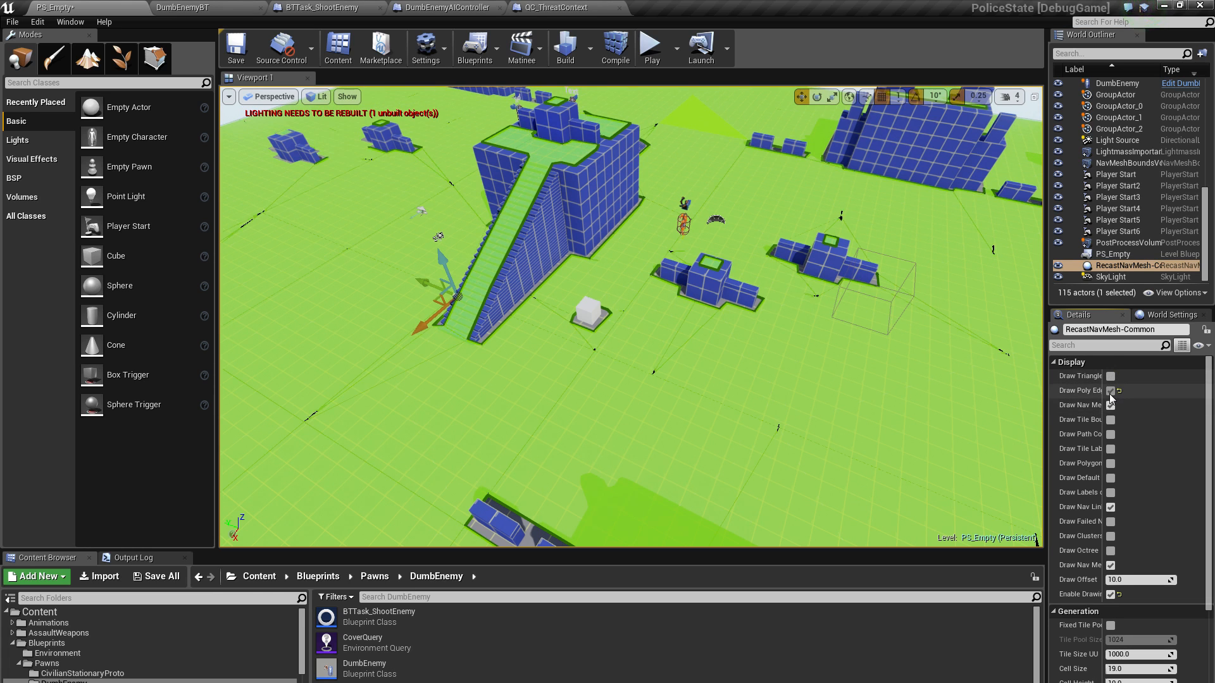
Examine the navmesh polygon edges around the white cube and up close around the base and corners of the blue cover blocks
mouse_move(756, 355)
right_down()
mouse_move(683, 357)
mouse_move(772, 357)
right_up()
right_drag(633, 405, 594, 382)
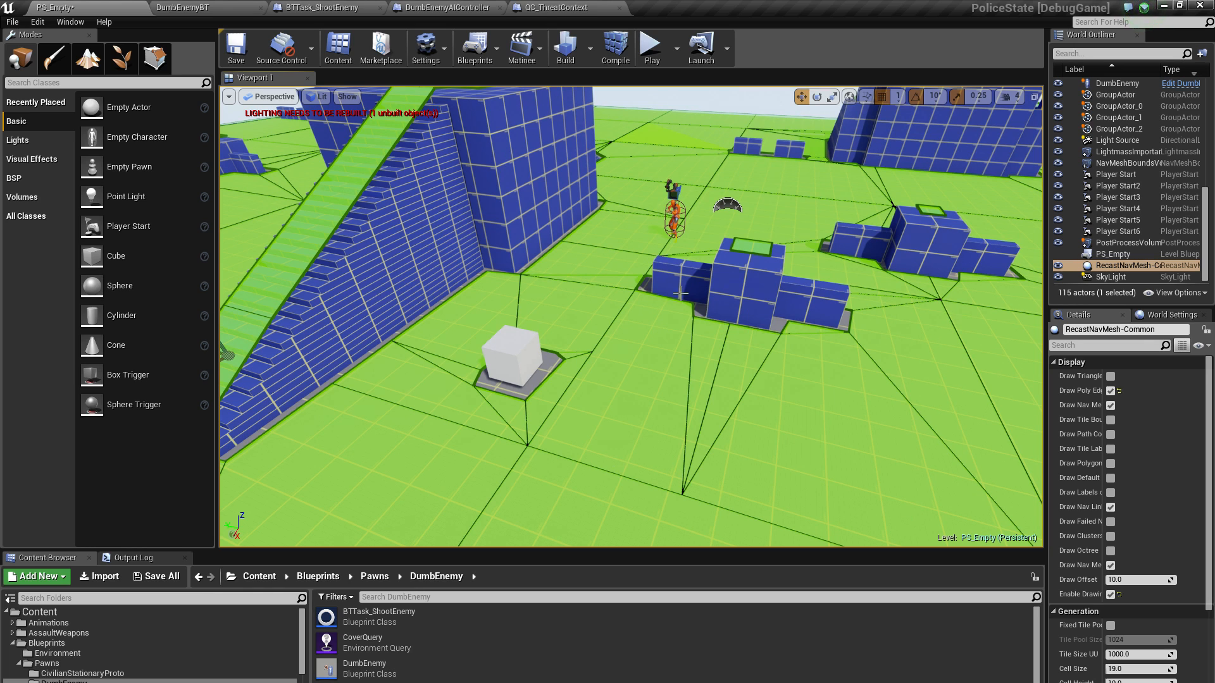
right_drag(684, 333, 728, 357)
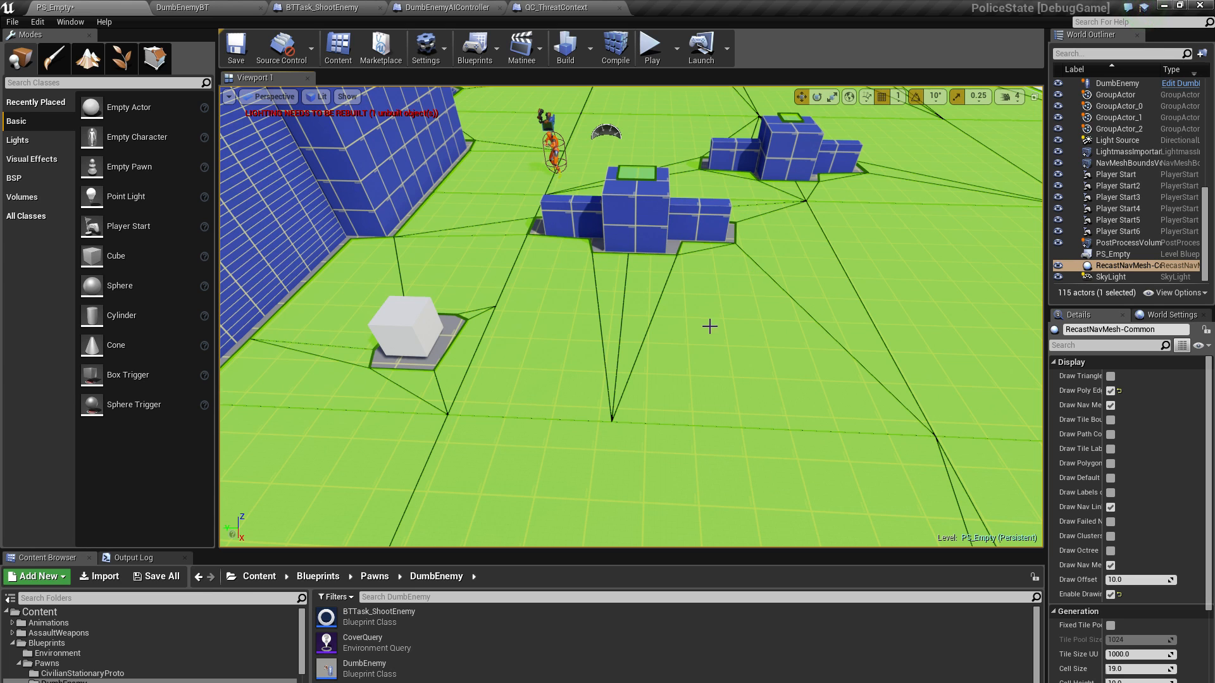
right_drag(560, 272, 532, 276)
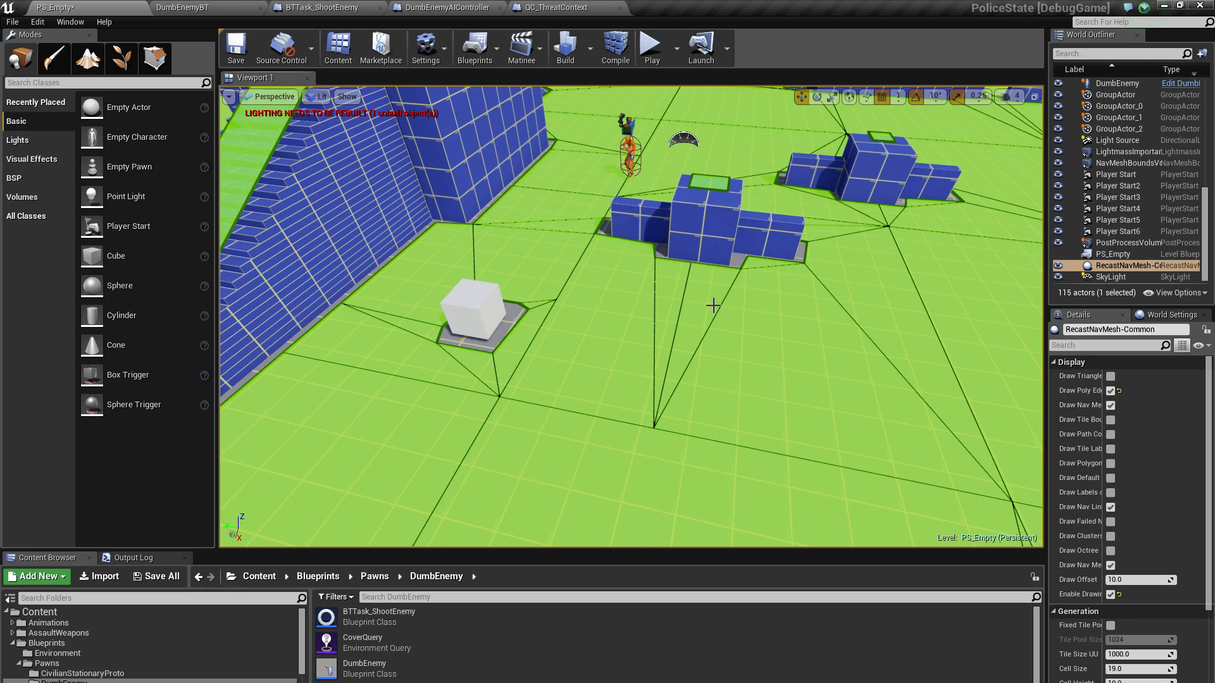
key(w)
right_drag(615, 238, 579, 247)
key(s)
key(d)
key(w)
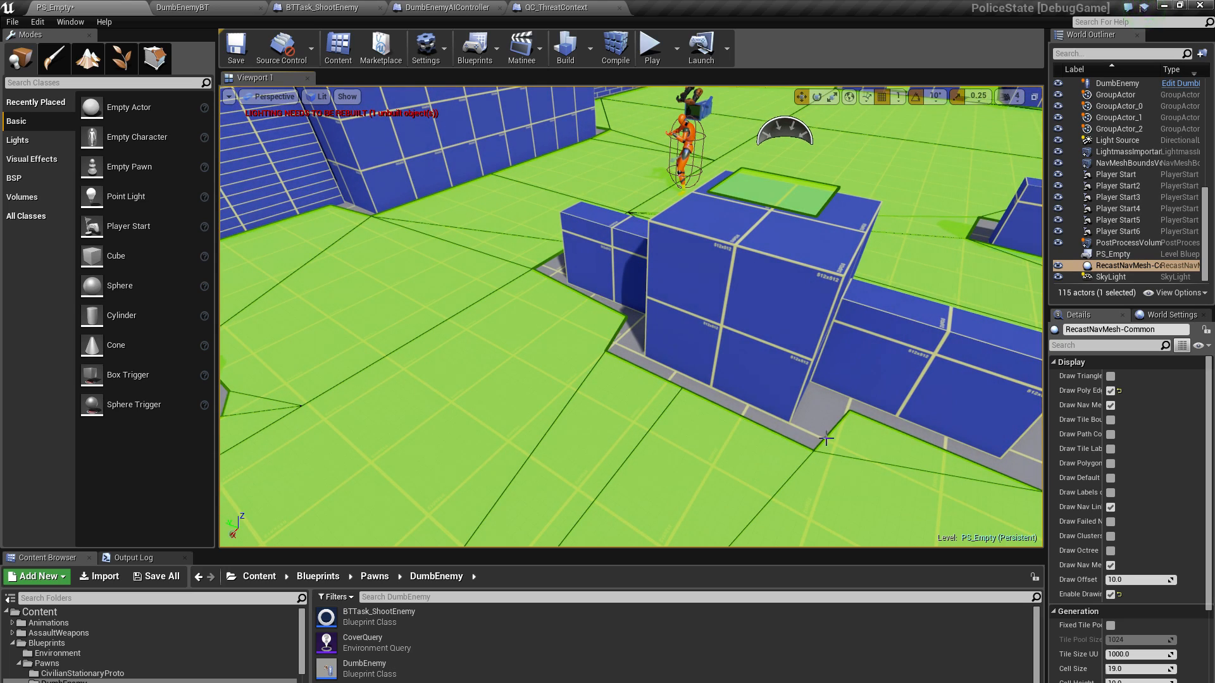
mouse_move(853, 405)
right_down()
mouse_move(899, 405)
mouse_move(867, 373)
mouse_move(861, 392)
right_up()
key(d)
key(a)
key(w)
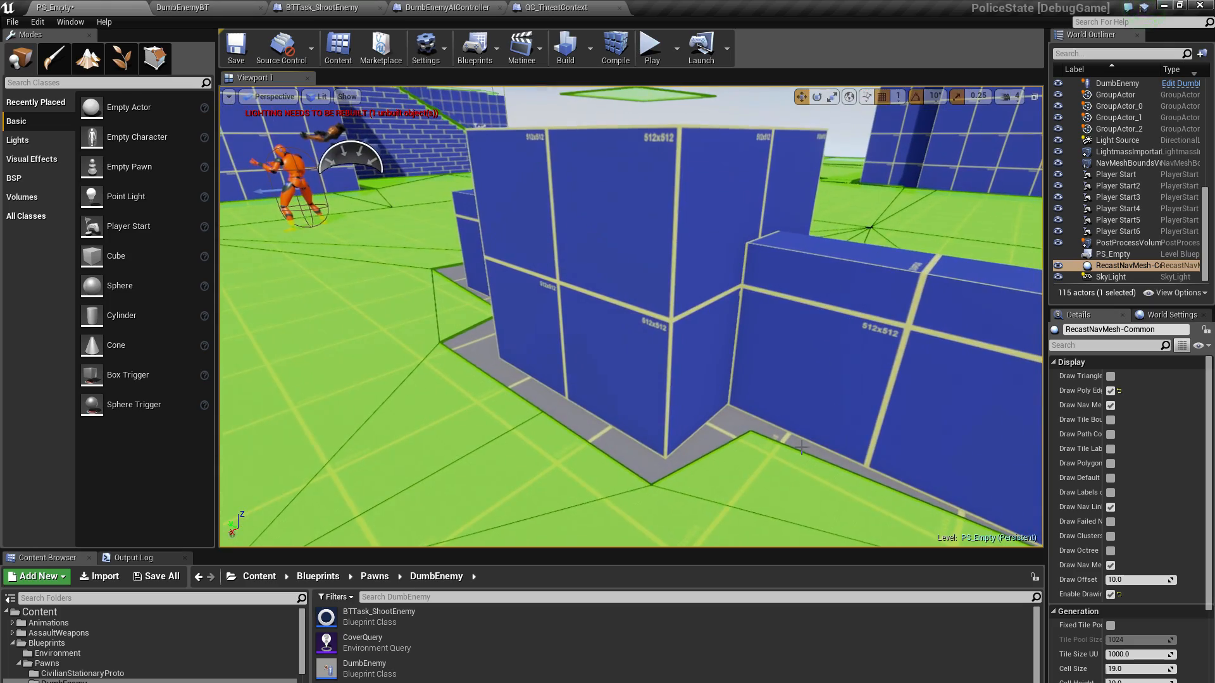
mouse_move(572, 366)
right_down()
mouse_move(592, 387)
mouse_move(572, 367)
right_up()
key(s)
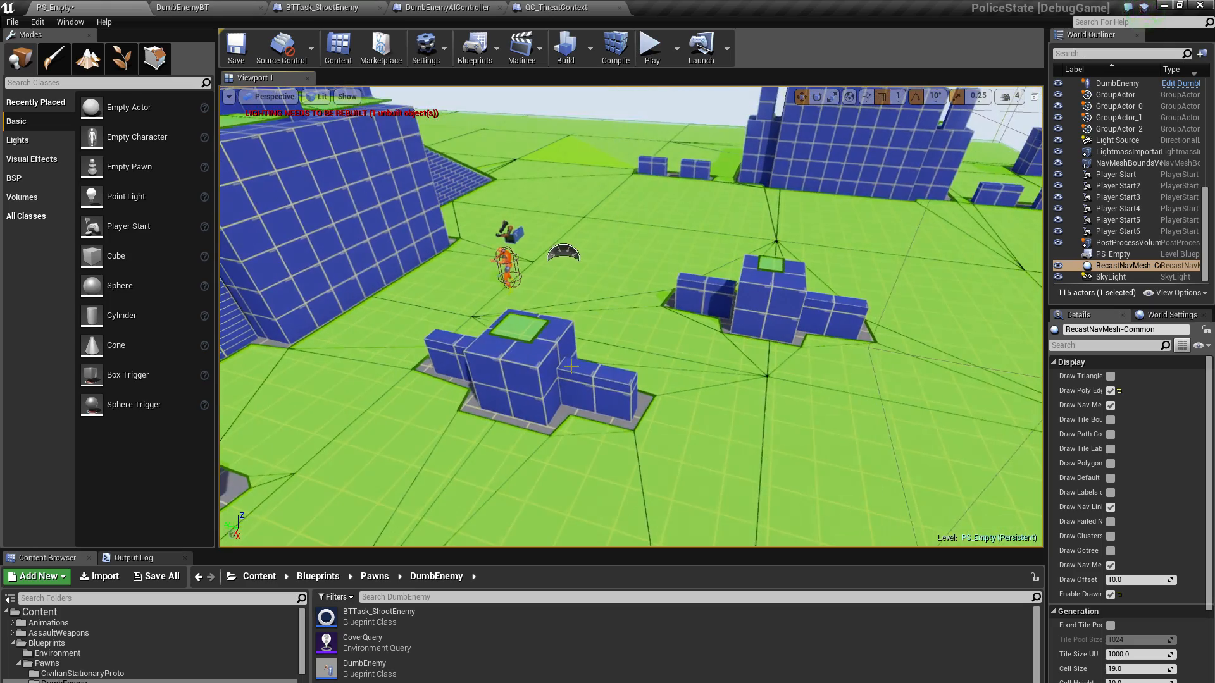
Select the white cube and shift it back and forth along its Y axis to test how the navmesh polygon edges adapt
right_drag(713, 285, 600, 323)
key(a)
key(w)
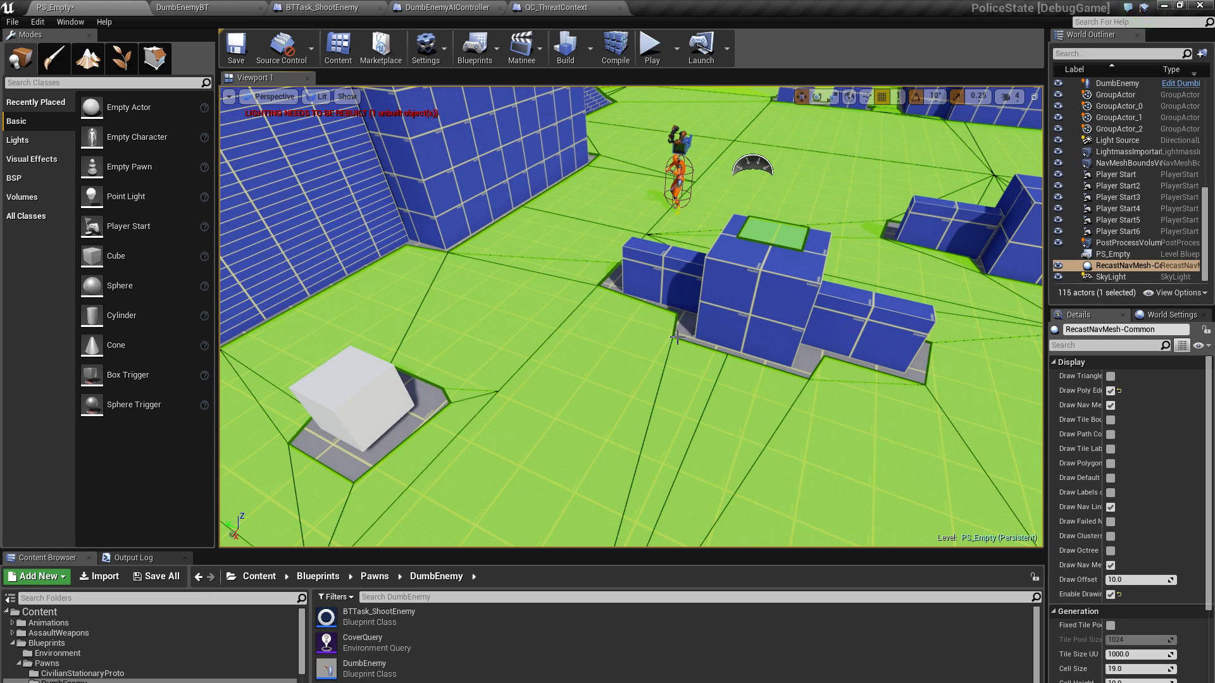
click(361, 395)
key(f)
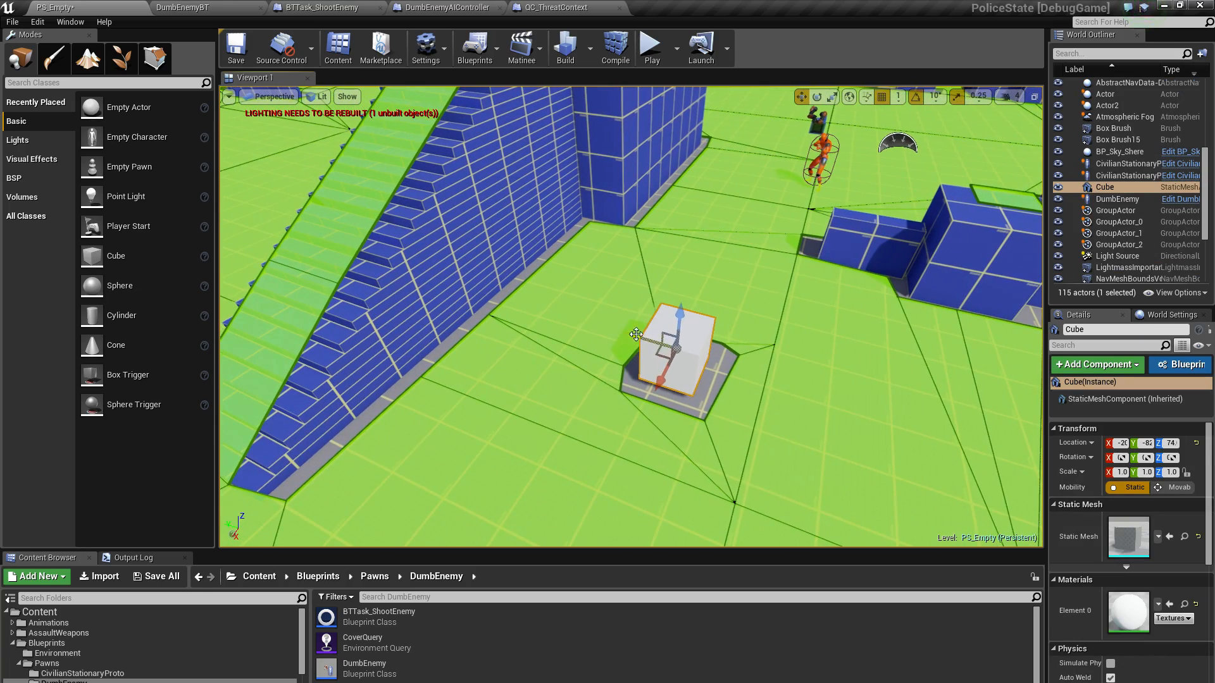
drag(636, 334, 670, 347)
key(f)
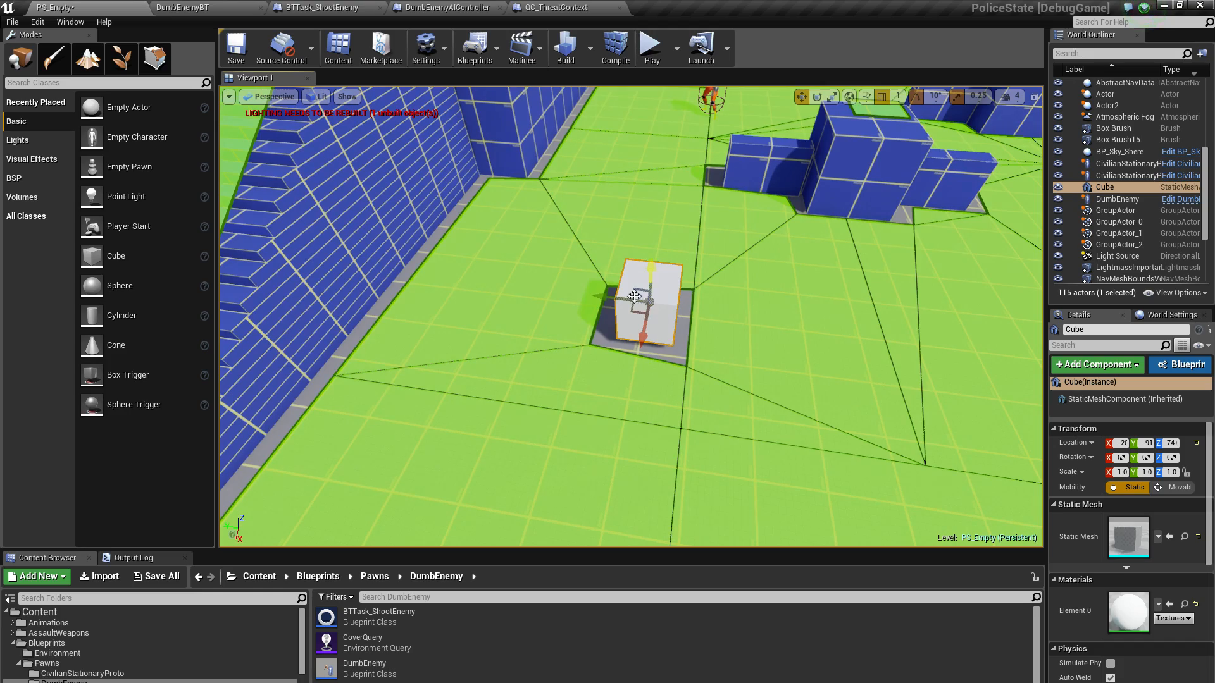
drag(610, 296, 573, 283)
right_drag(573, 284, 601, 251)
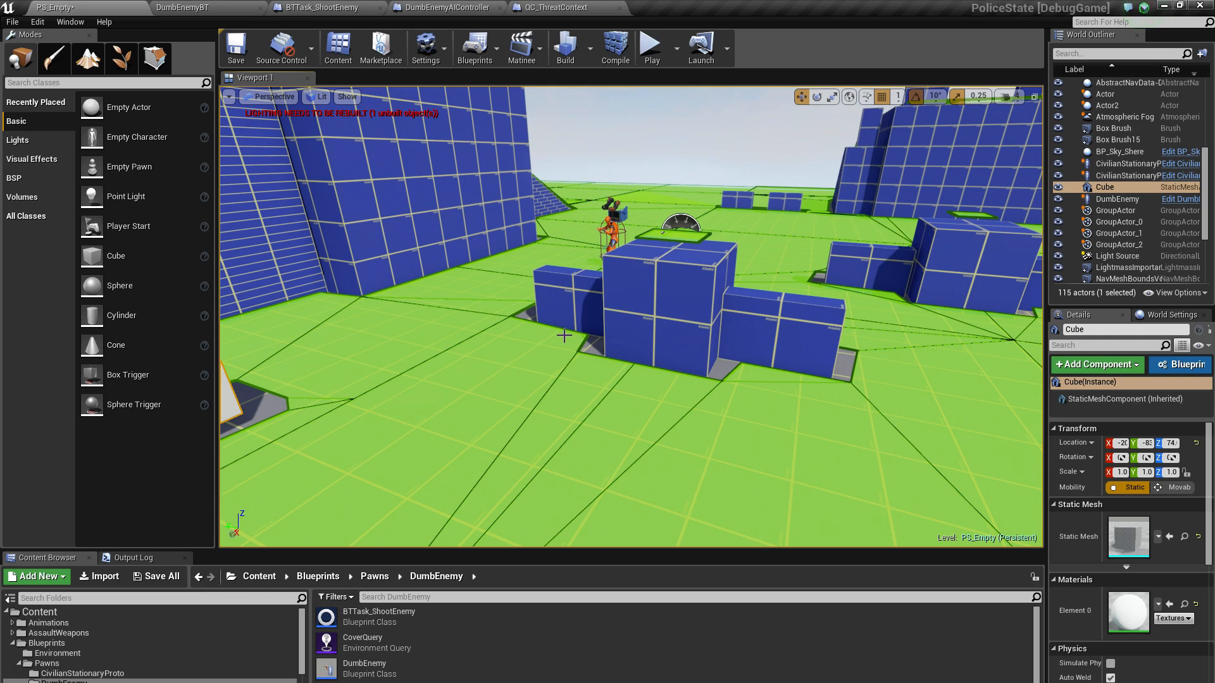
Play the PS_Empty level with the gameplay debugger on, follow the DumbEnemy to observe its CoverQuery results and cover moves, and stop the session
right_drag(552, 307, 601, 298)
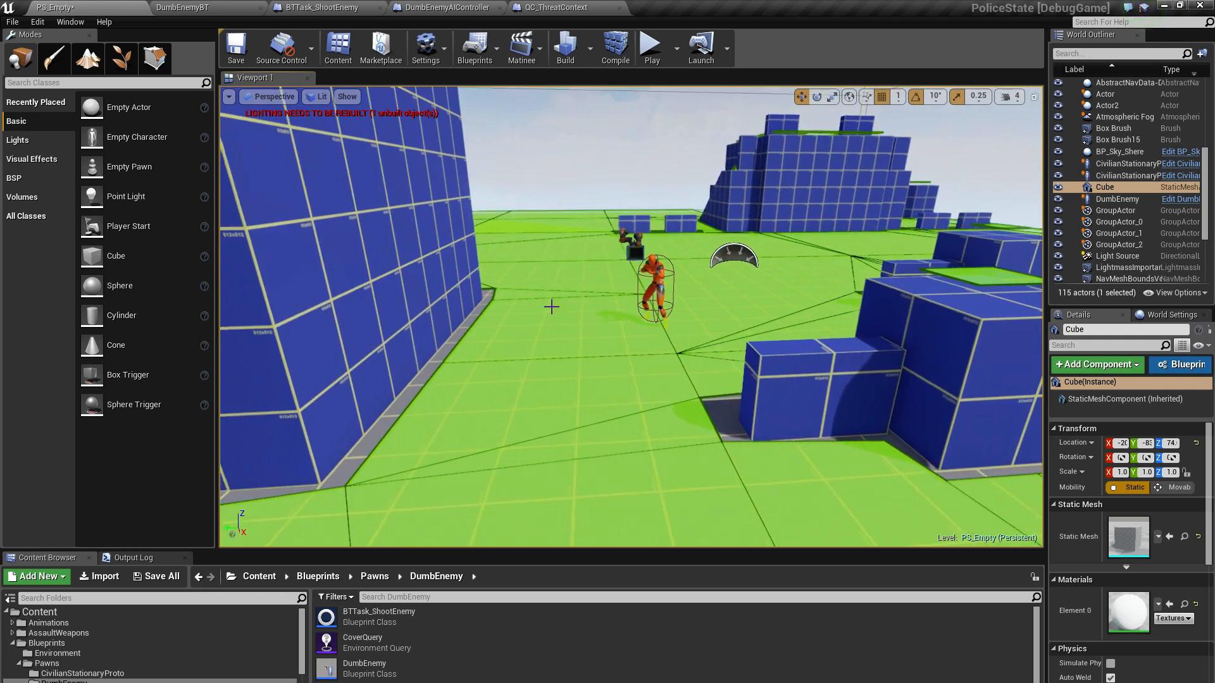
click(653, 49)
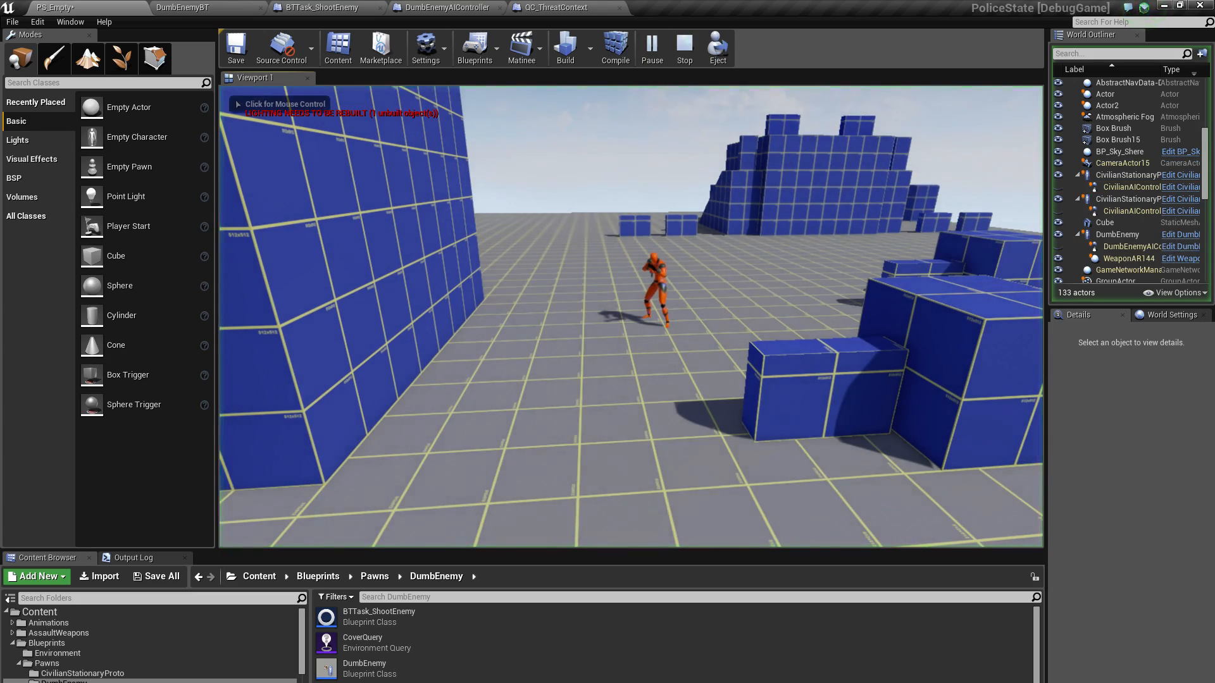
click(631, 317)
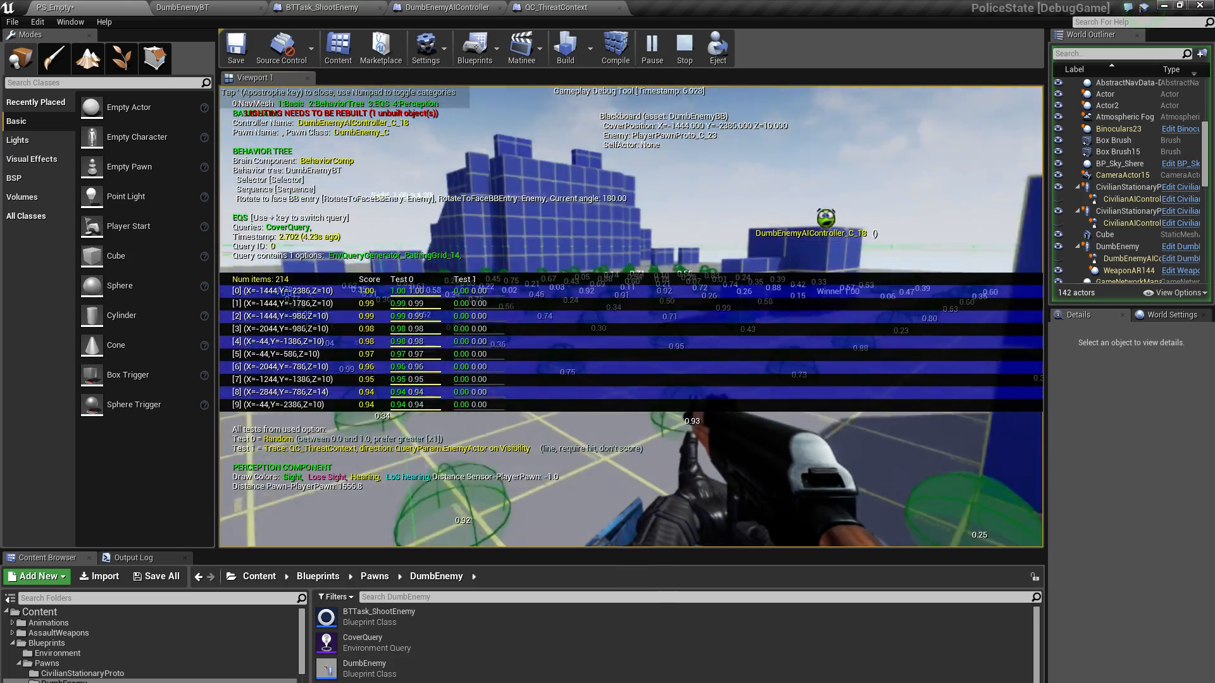
key(w)
key(w)
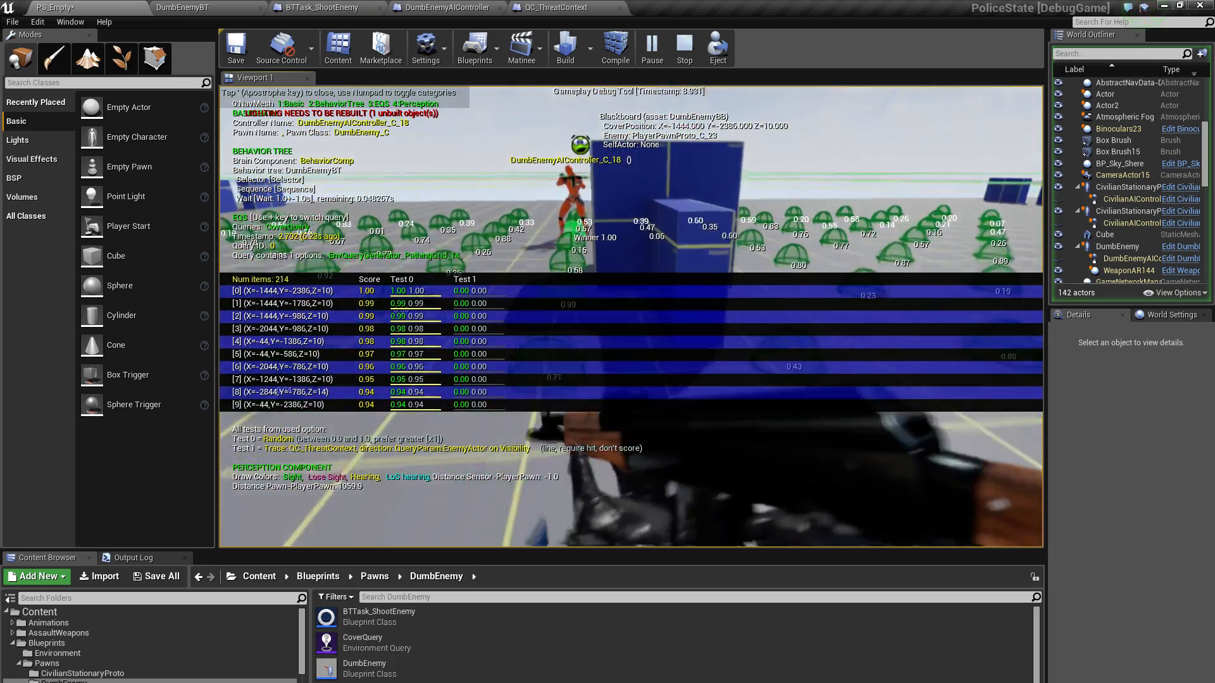
key(w)
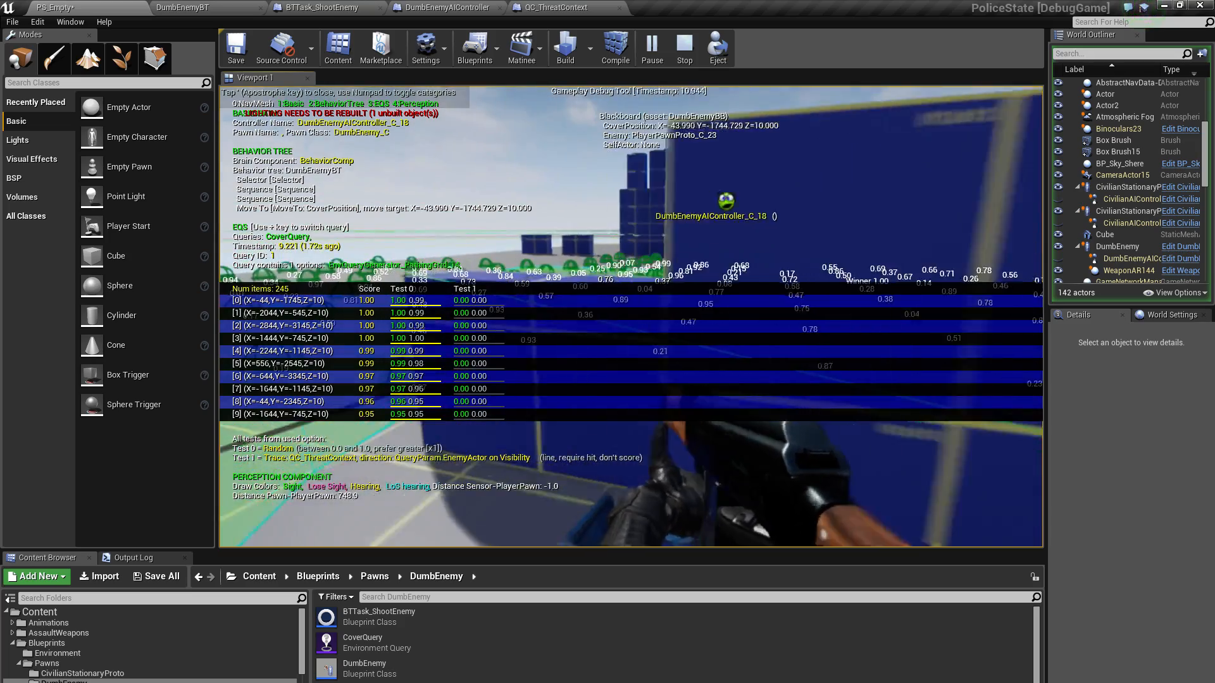
key(w)
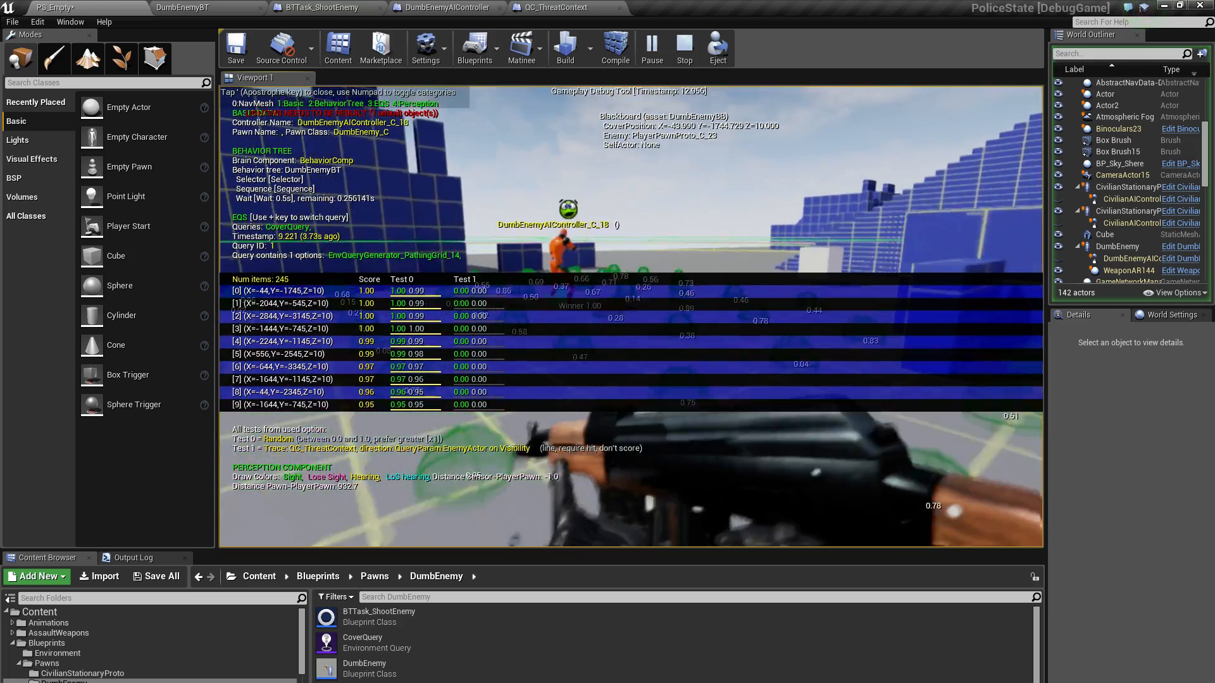
key(w)
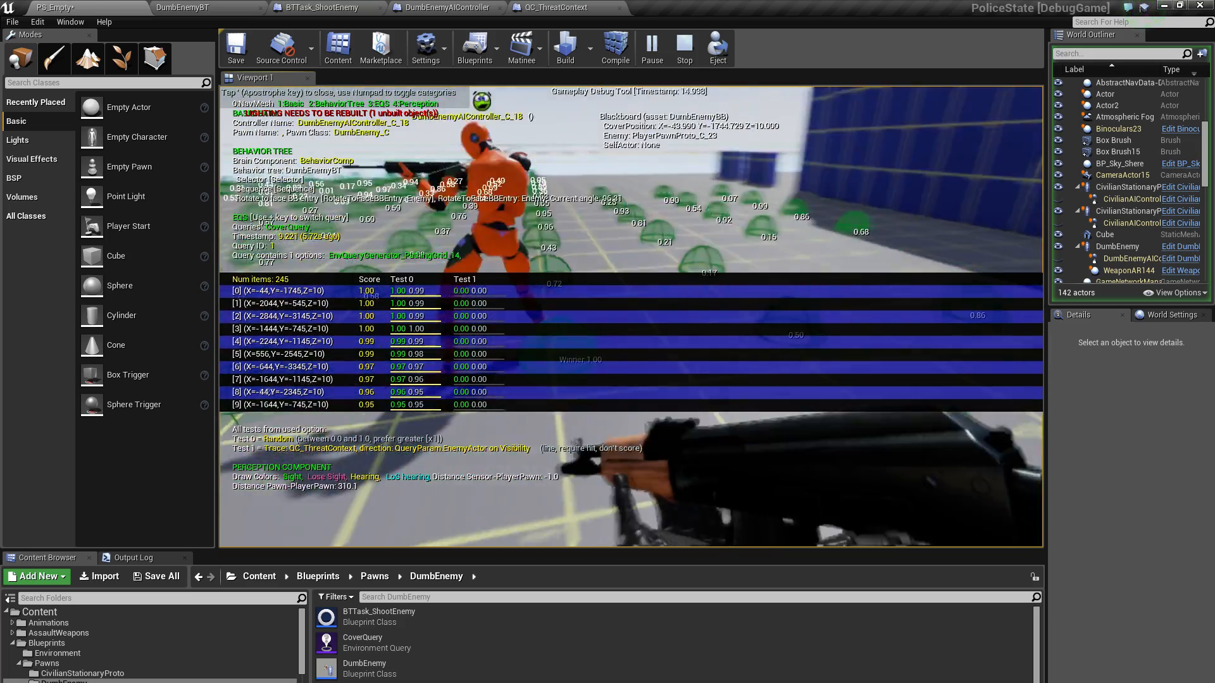
key(w)
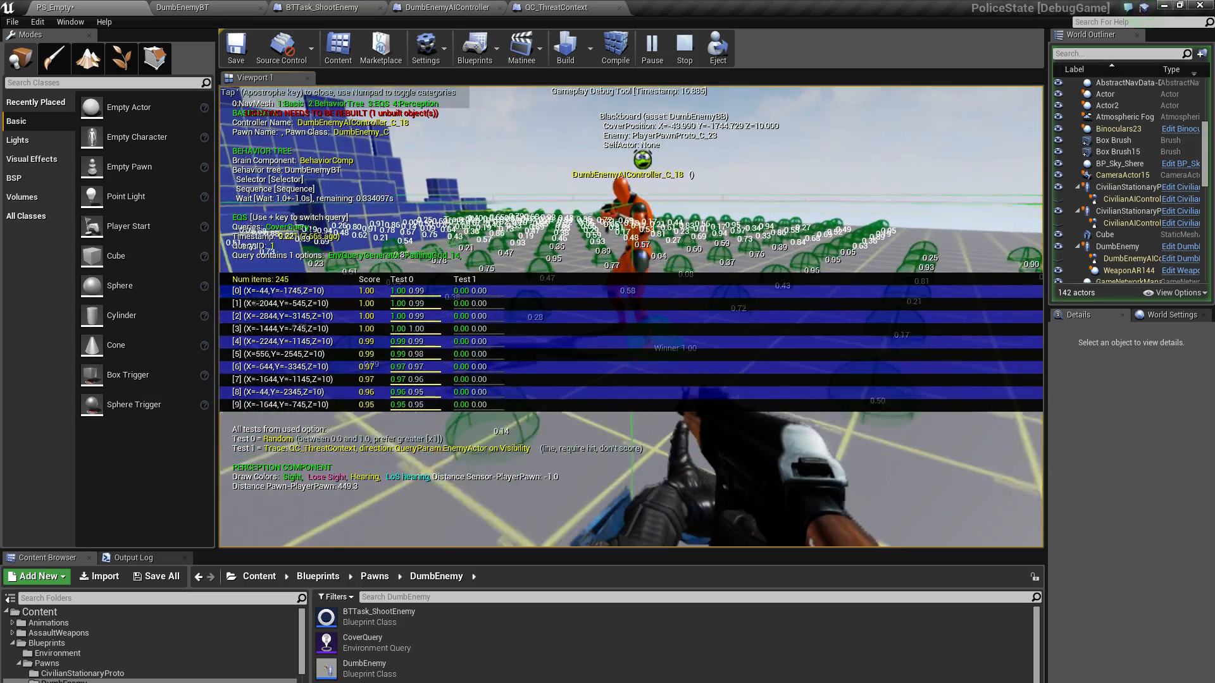
key(w)
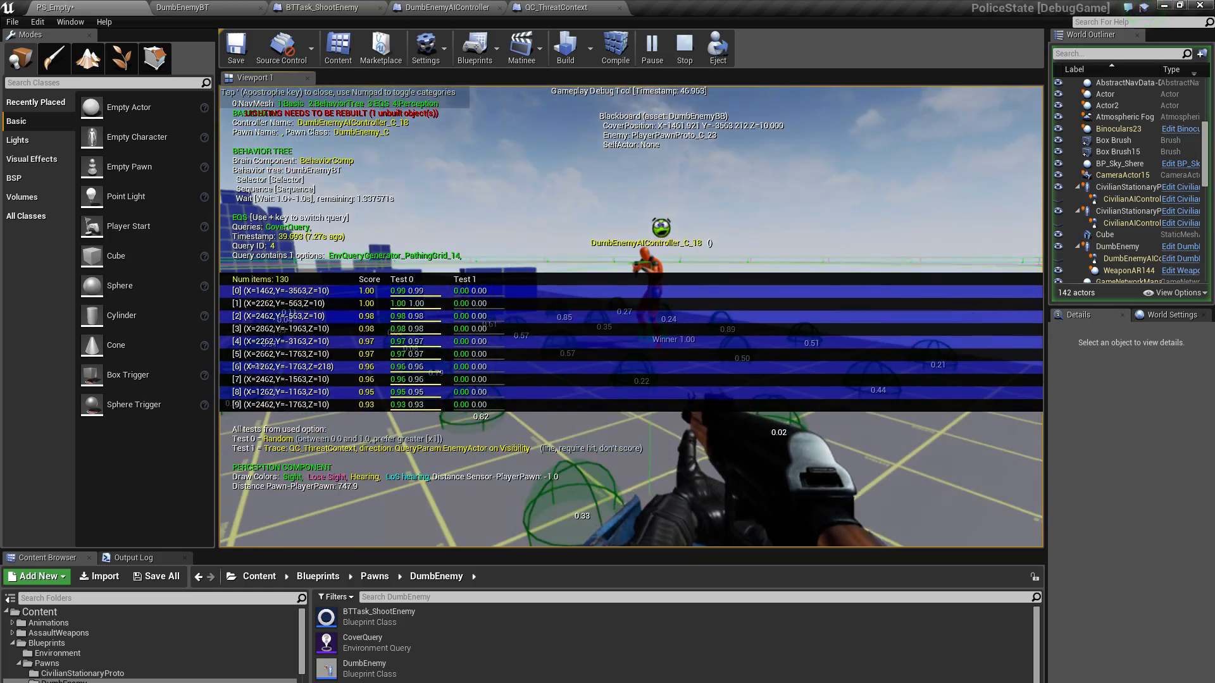
key(Escape)
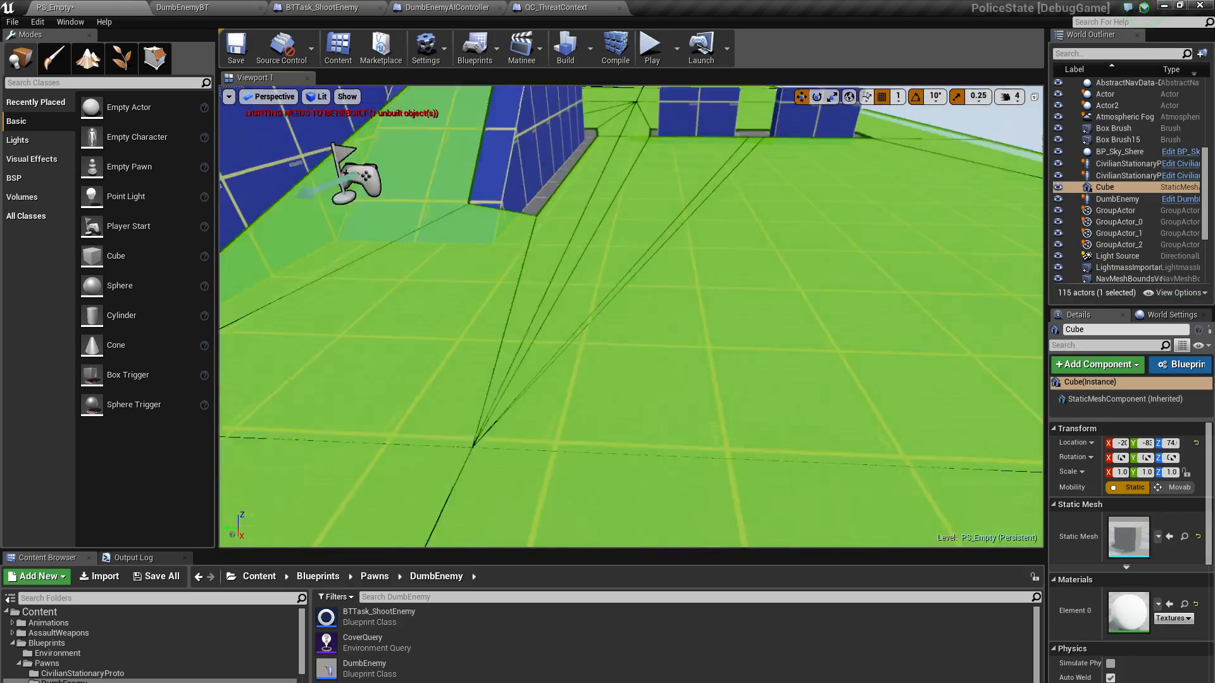
Examine the navmesh polygon edges across the level, around the ramp structures, the white cube and up close at the blue cover blocks
key(s)
right_drag(405, 405, 392, 362)
right_drag(703, 254, 685, 260)
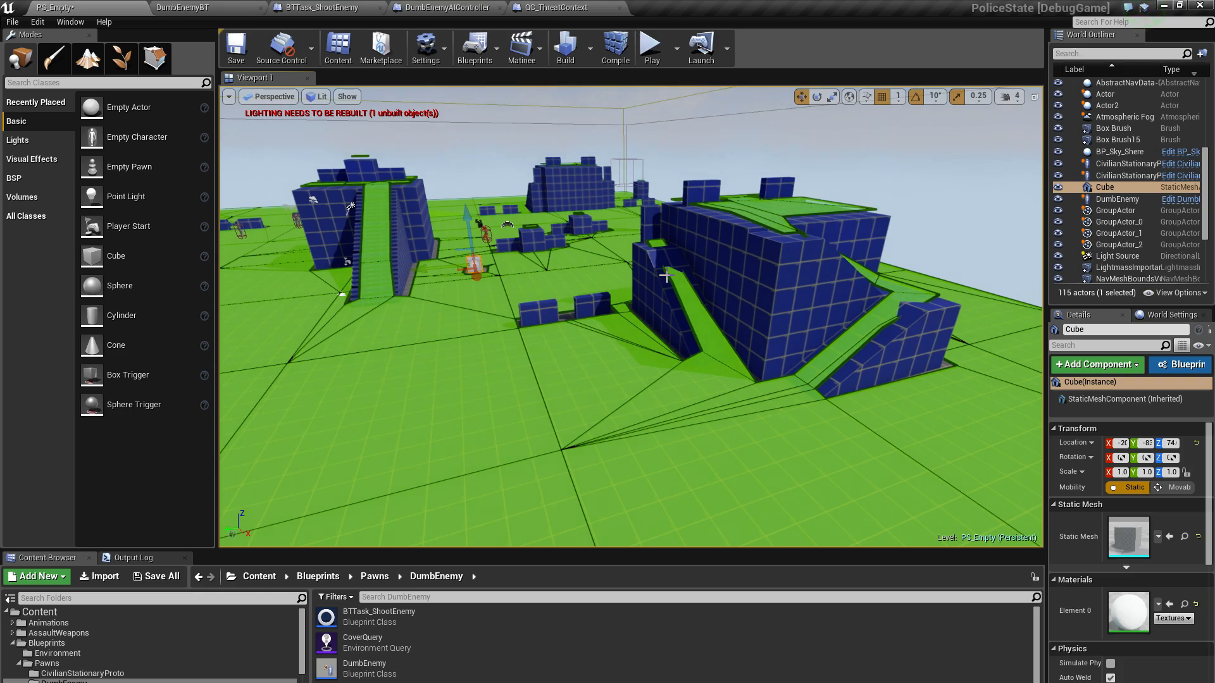
key(w)
right_drag(751, 331, 636, 360)
key(s)
key(d)
key(w)
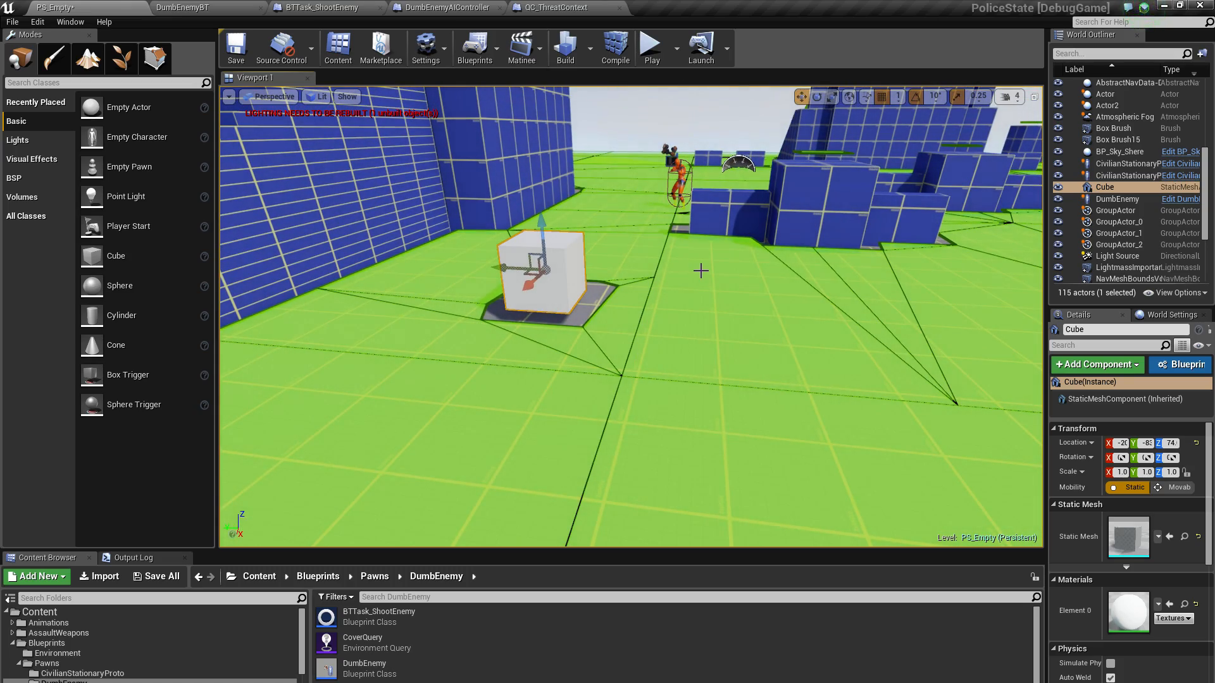
right_drag(701, 271, 722, 291)
key(w)
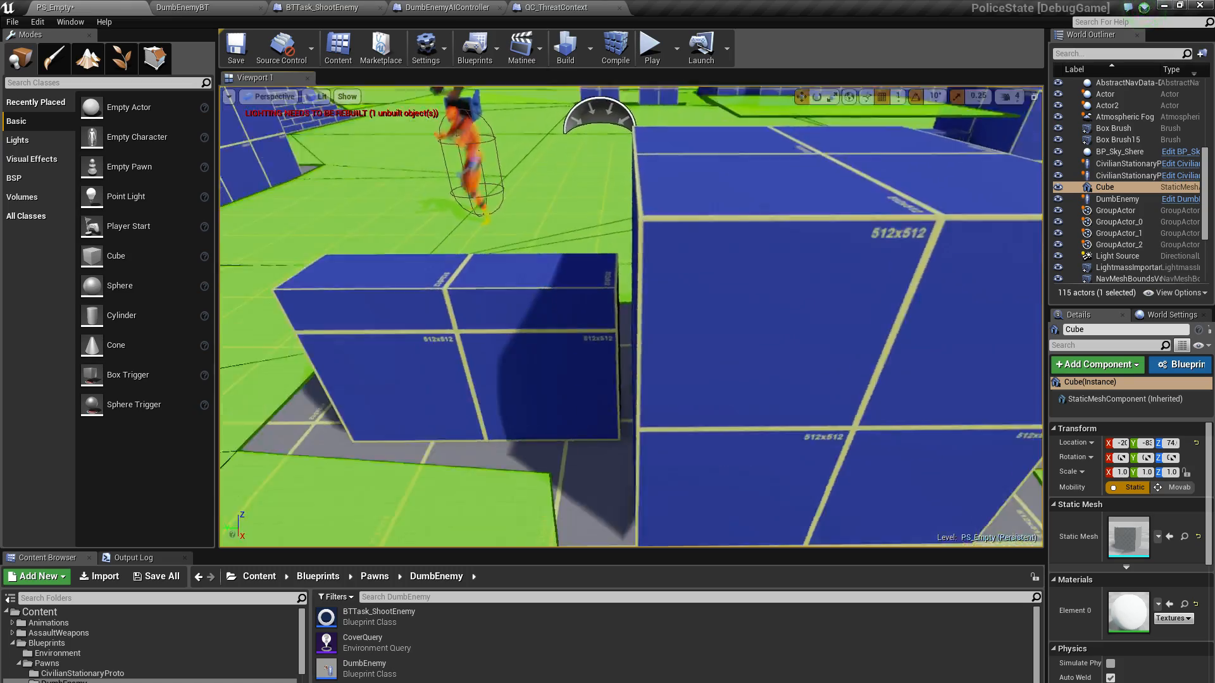
key(s)
right_drag(595, 345, 535, 274)
key(s)
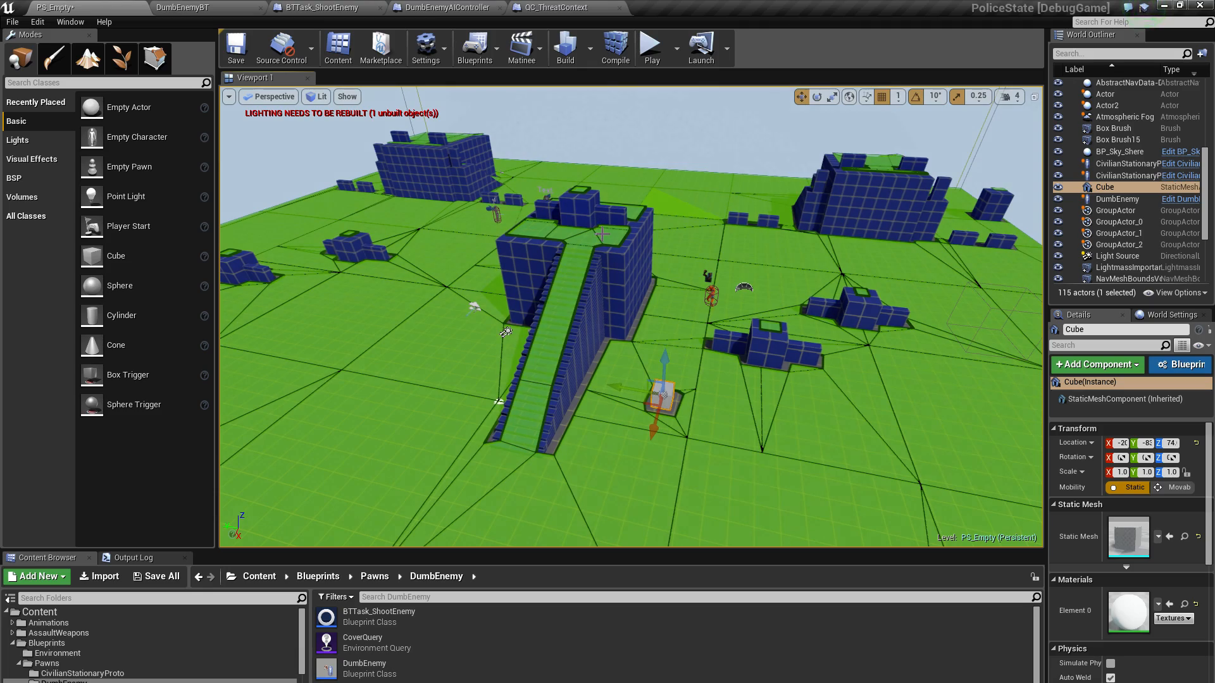
Compare the navmesh polygon edges around the stair structure and the white cube, from an overview down to ground level
mouse_move(633, 197)
right_down()
mouse_move(590, 214)
mouse_move(700, 199)
mouse_move(595, 177)
mouse_move(636, 186)
right_up()
key(a)
key(d)
key(w)
key(s)
key(a)
key(w)
mouse_move(486, 381)
right_down()
mouse_move(495, 414)
mouse_move(494, 389)
right_up()
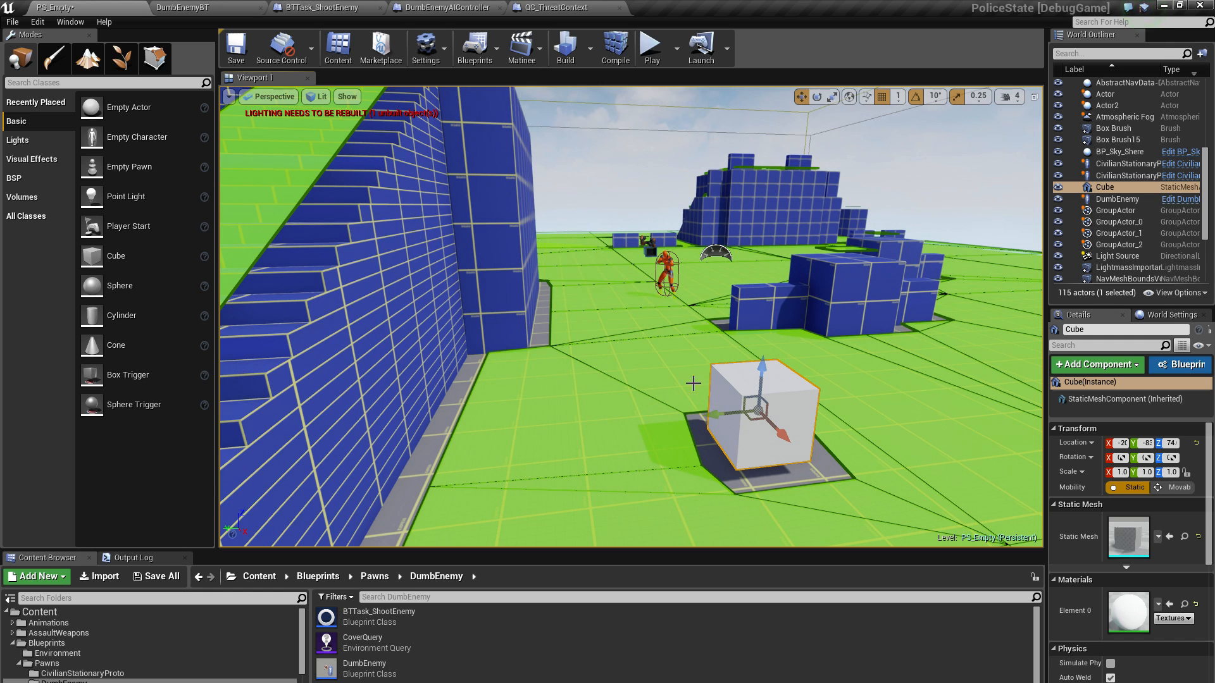
Run the level again with the gameplay debugger shown, watch the DumbEnemy's cover query and movement between blocks, and end the play session
key(w)
right_drag(699, 281, 699, 236)
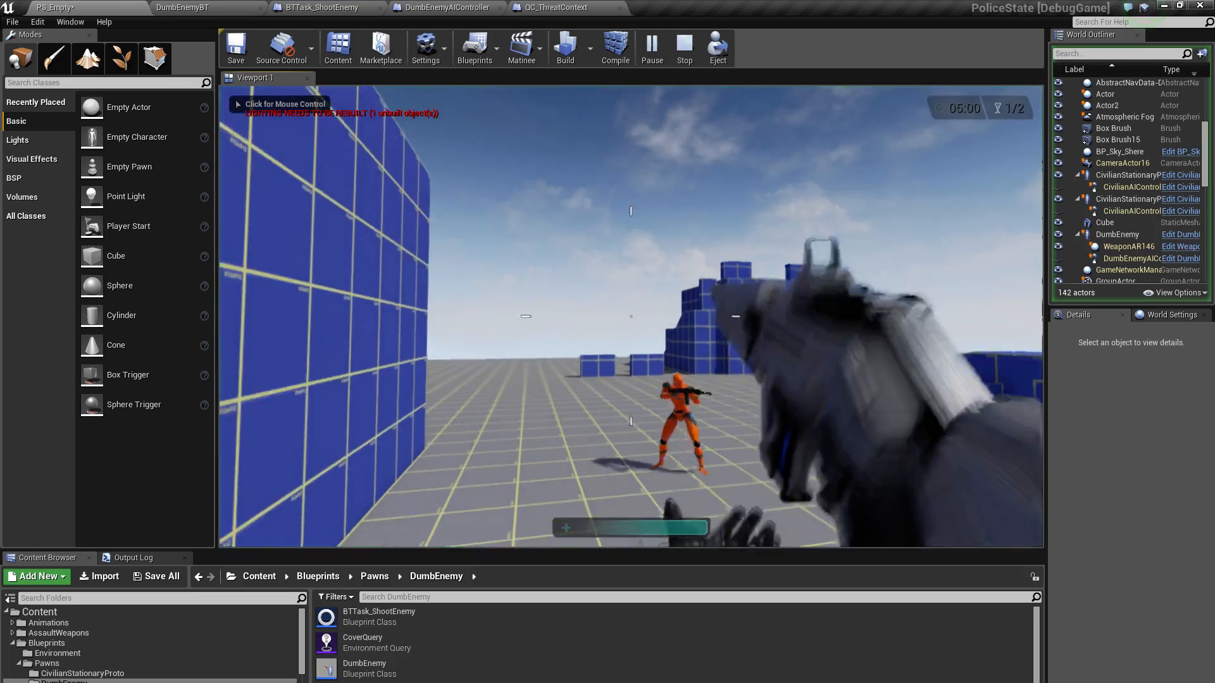
click(655, 371)
key(apostrophe)
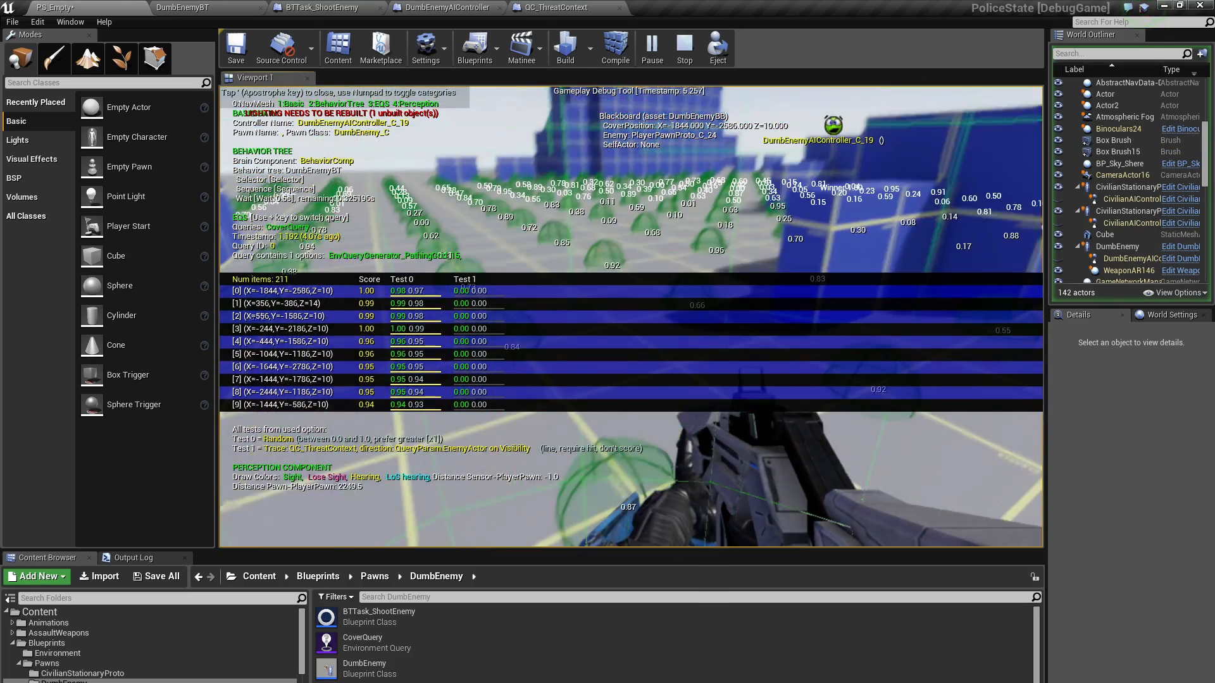
key(w)
key(w)
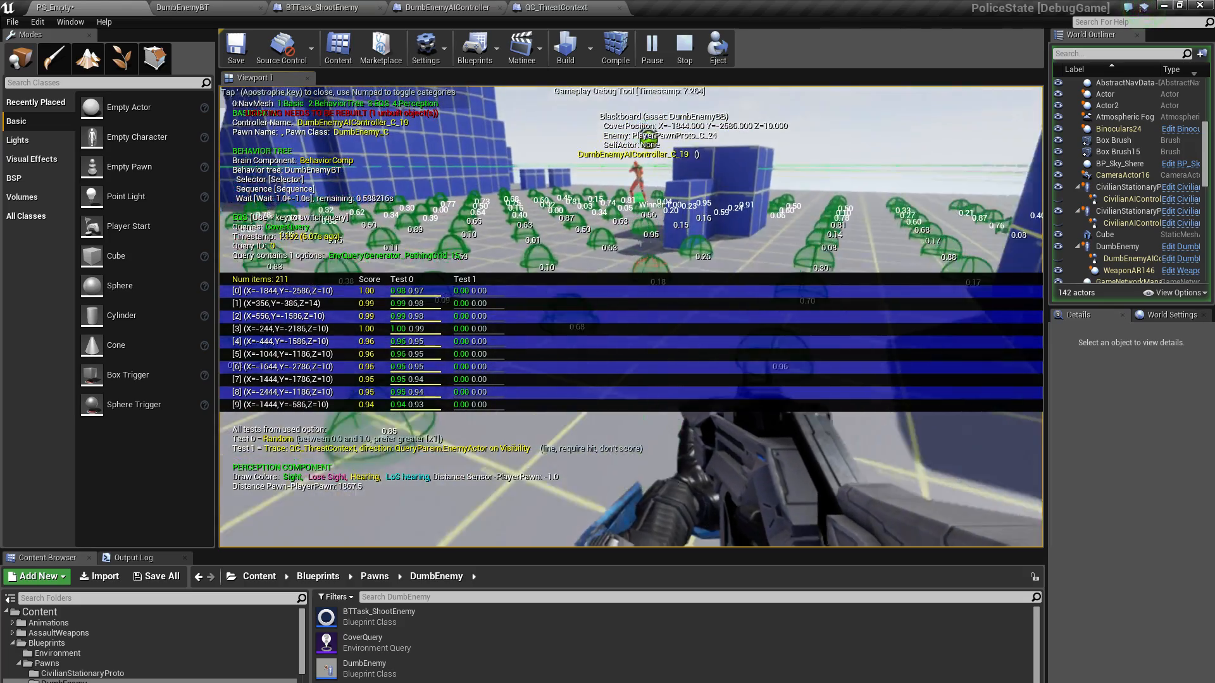
key(w)
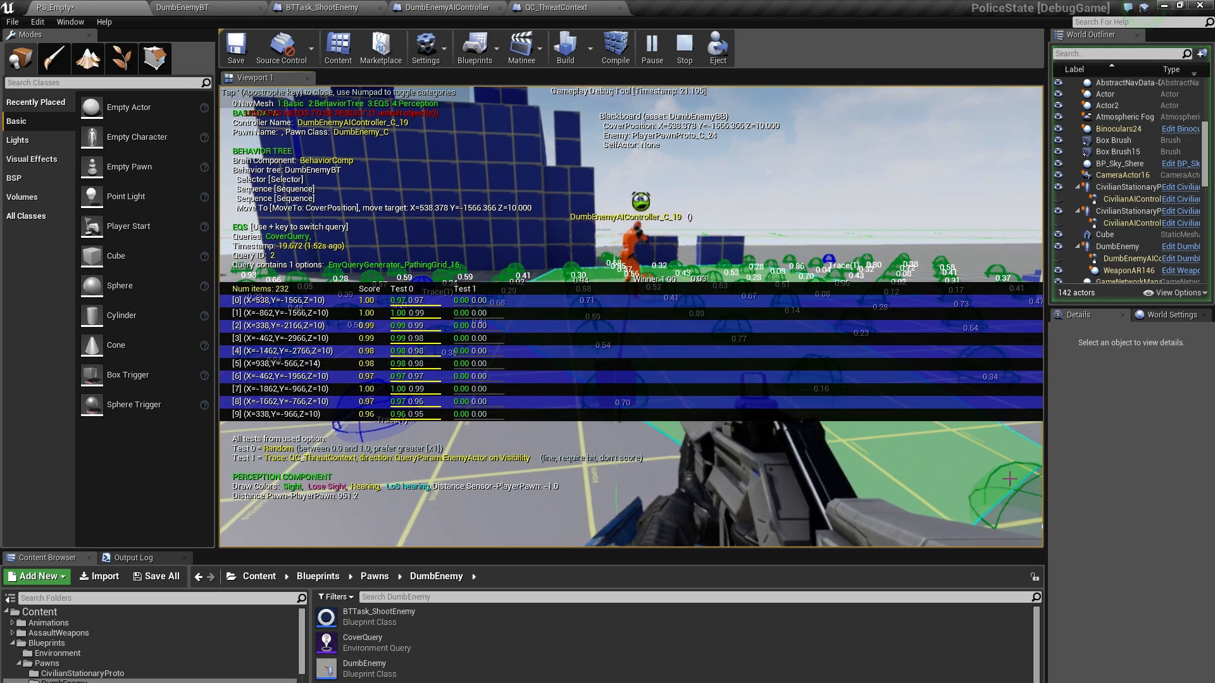
key(Escape)
Inspect the navmesh edges around the cover block cluster near the DumbEnemy from a raised viewpoint
key(s)
right_drag(937, 452, 544, 503)
key(w)
key(d)
mouse_move(771, 332)
right_down()
mouse_move(737, 437)
mouse_move(770, 333)
right_up()
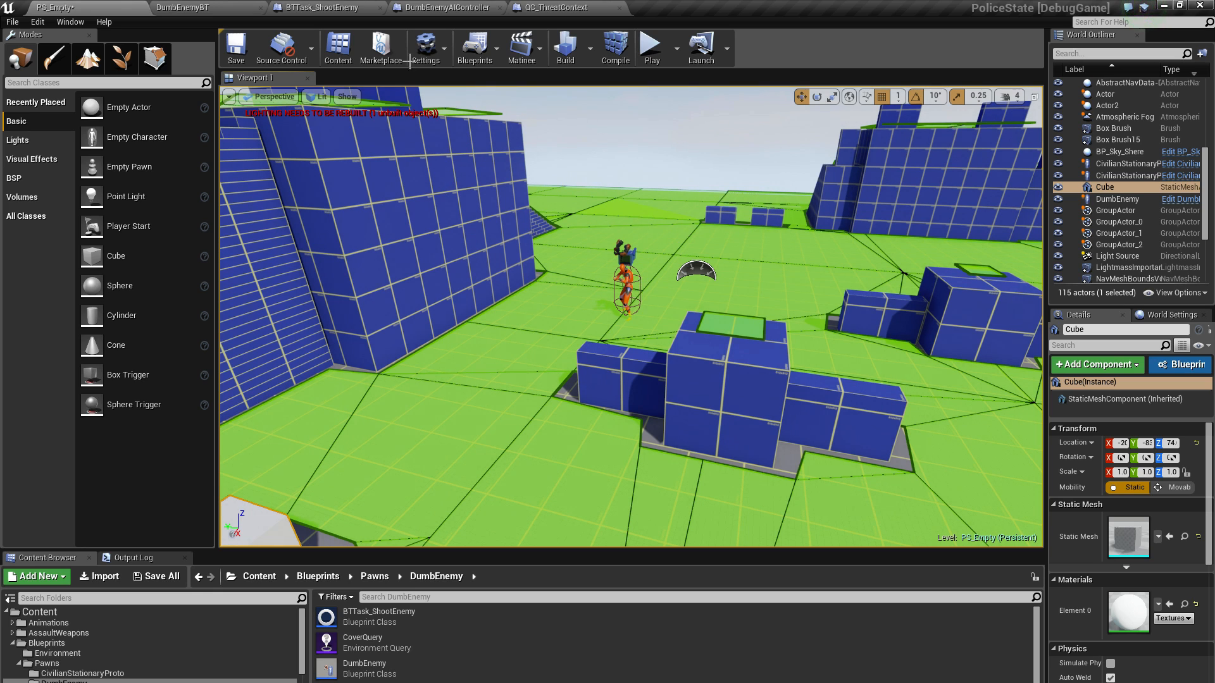
Open the DumbEnemyBT behavior tree and examine its Has LoS To sequence with the Run EQS Query and Move To tasks
click(183, 8)
right_drag(475, 272, 643, 316)
right_drag(493, 277, 488, 262)
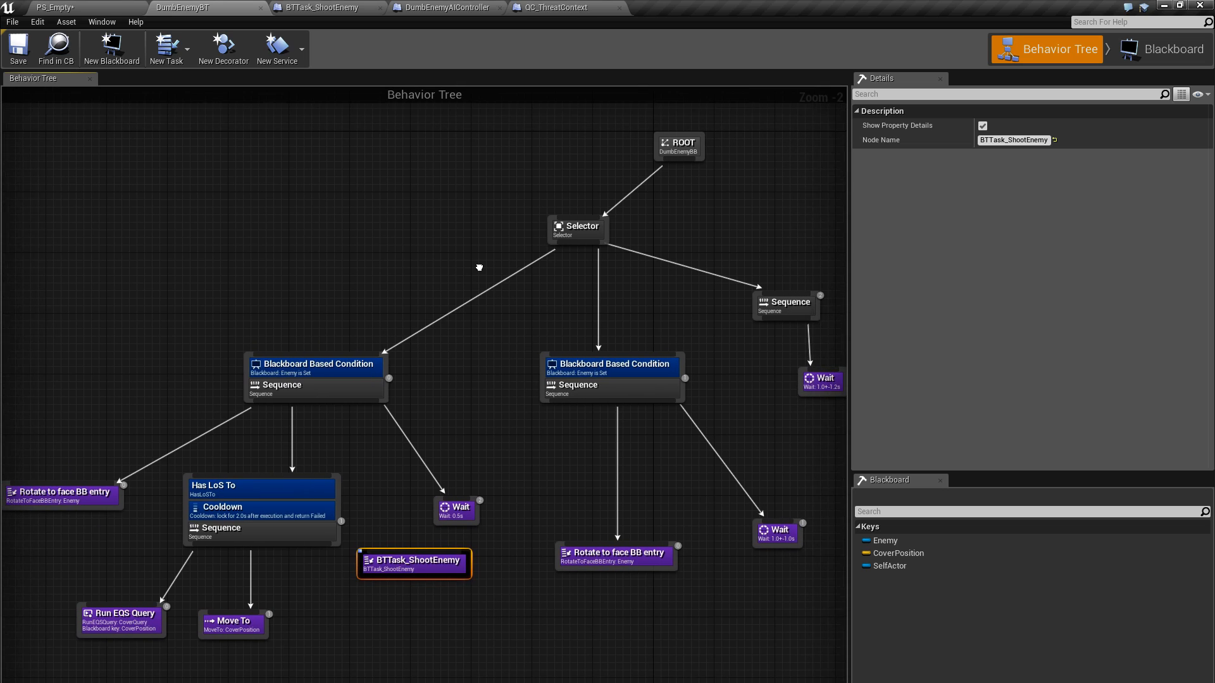
right_drag(493, 352, 488, 338)
right_drag(465, 270, 480, 390)
scroll(480, 368, down, 1)
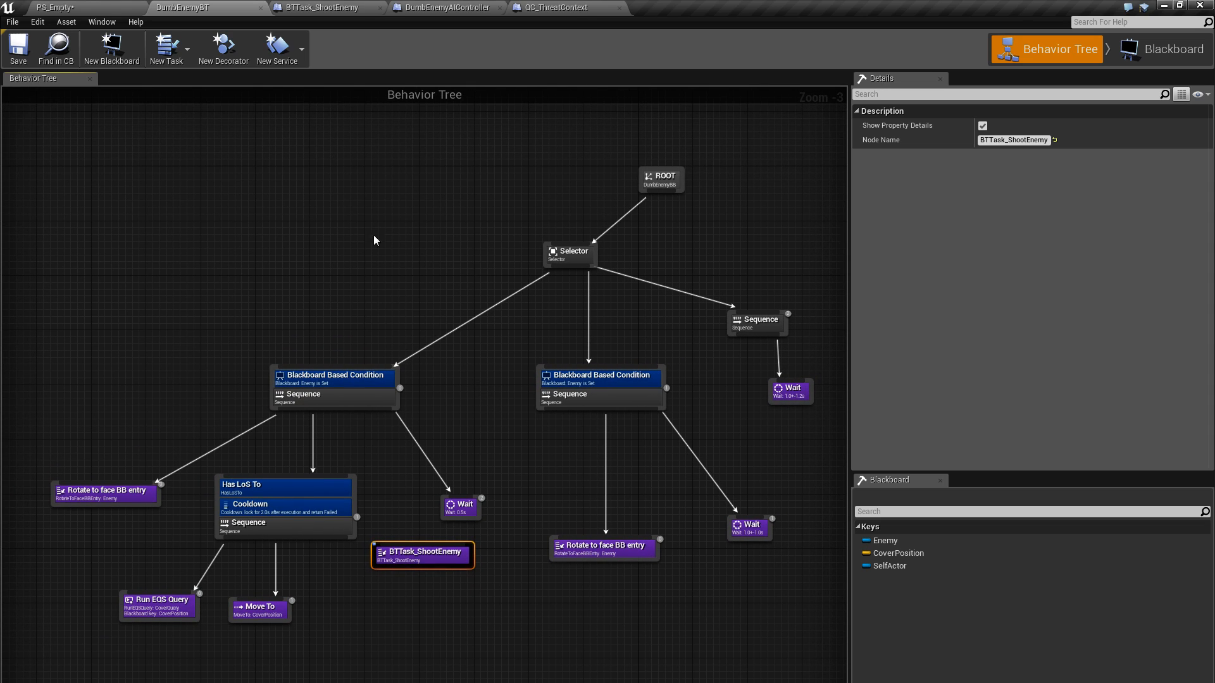
right_drag(404, 311, 415, 305)
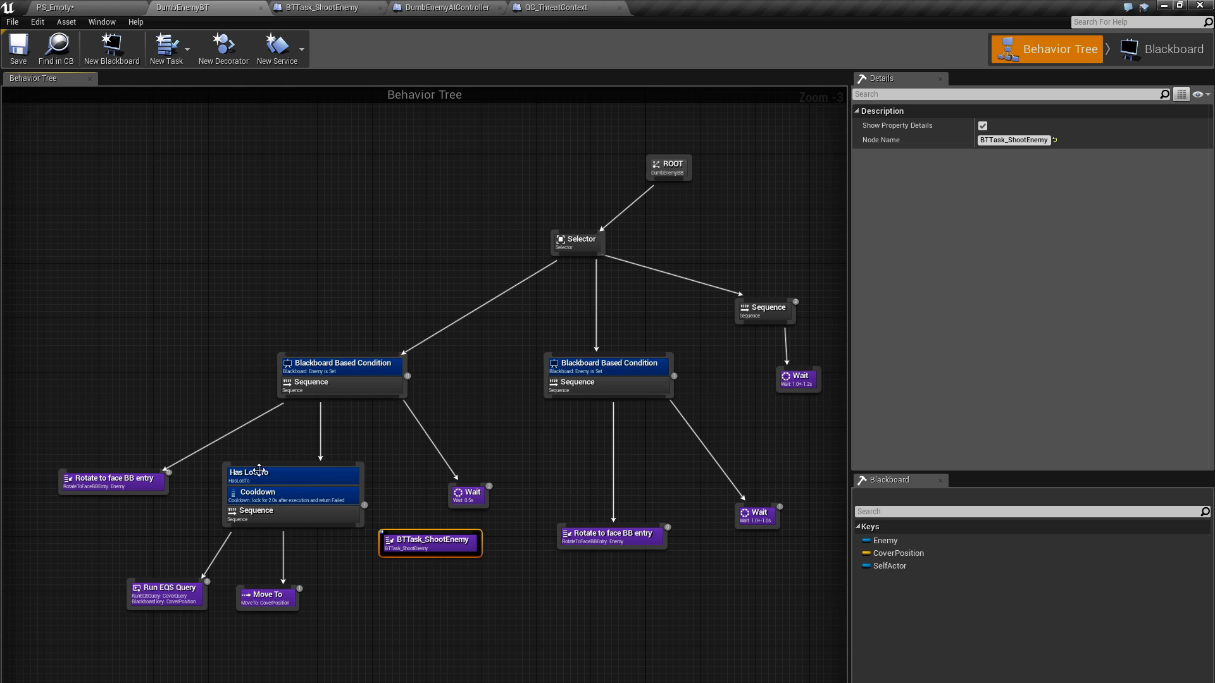
right_drag(339, 315, 358, 253)
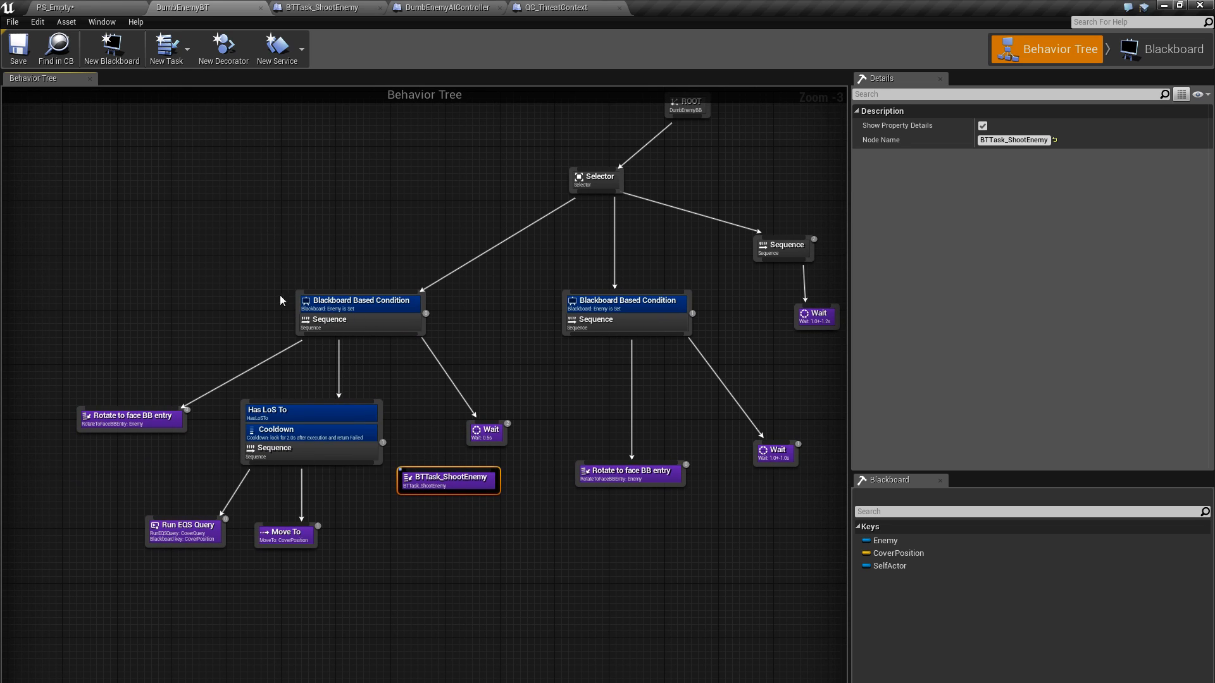
right_drag(279, 295, 217, 272)
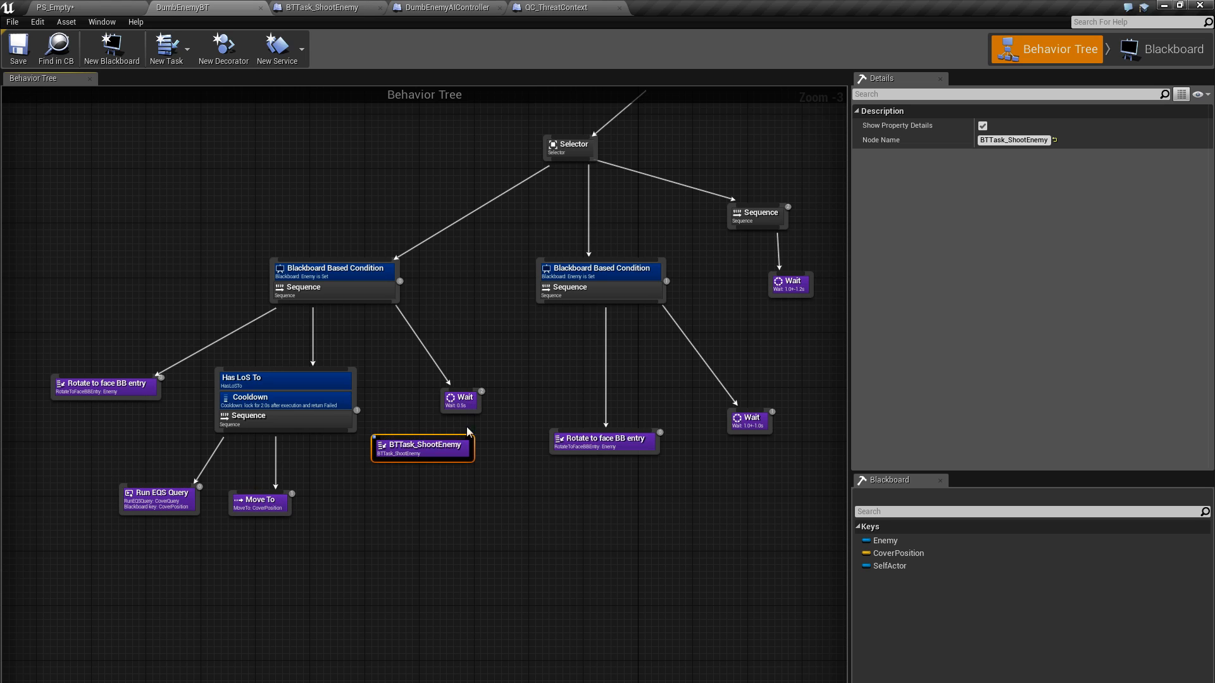
right_drag(467, 432, 425, 300)
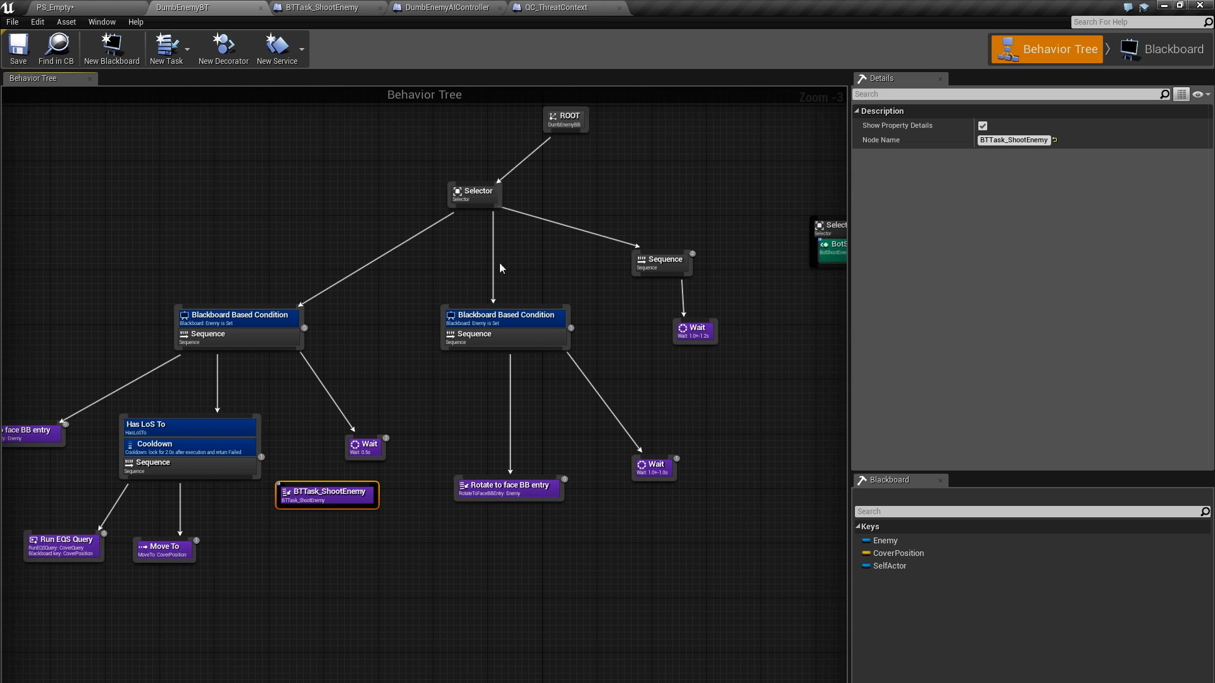
Review the overall DumbEnemyBT layout, including all three Selector branches and the detached Selector node beside the tree
right_drag(647, 375, 680, 424)
scroll(681, 424, down, 2)
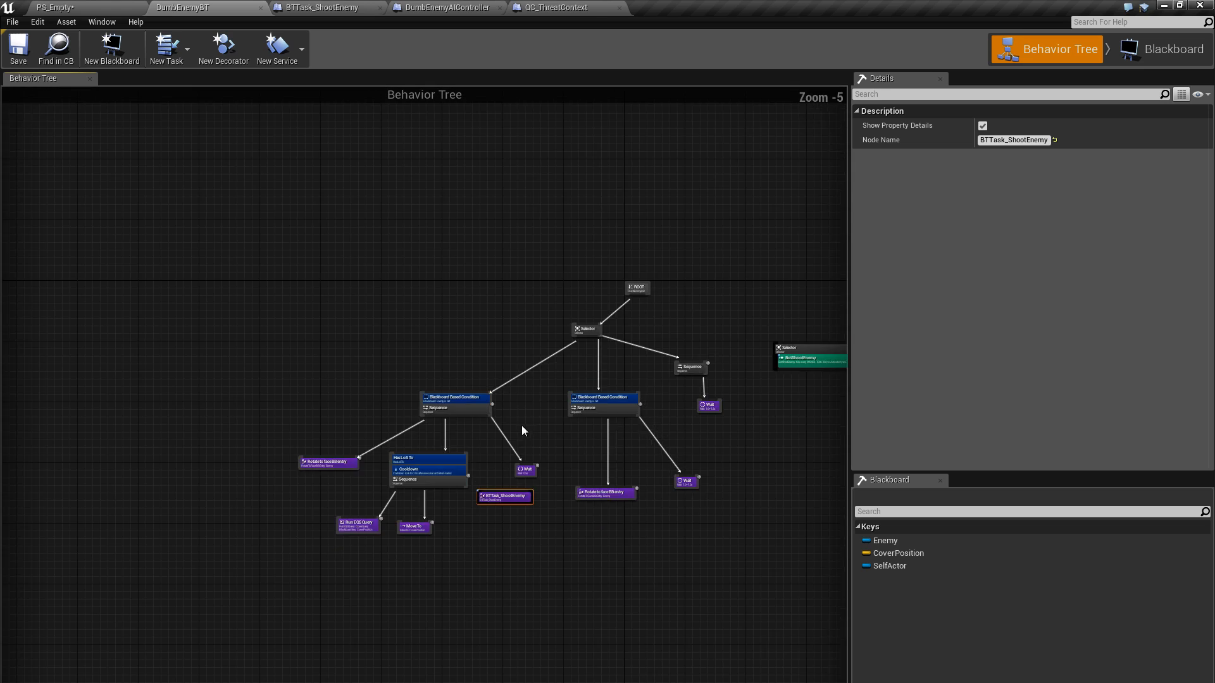
right_drag(521, 426, 477, 355)
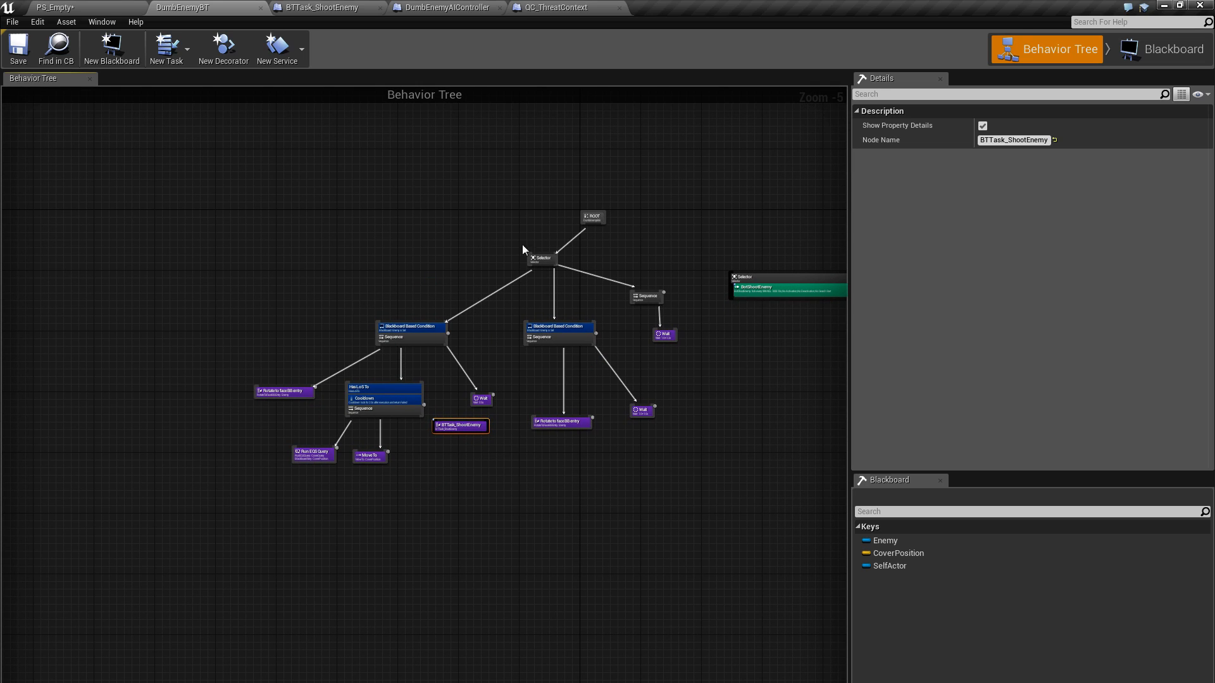
right_drag(704, 528, 662, 468)
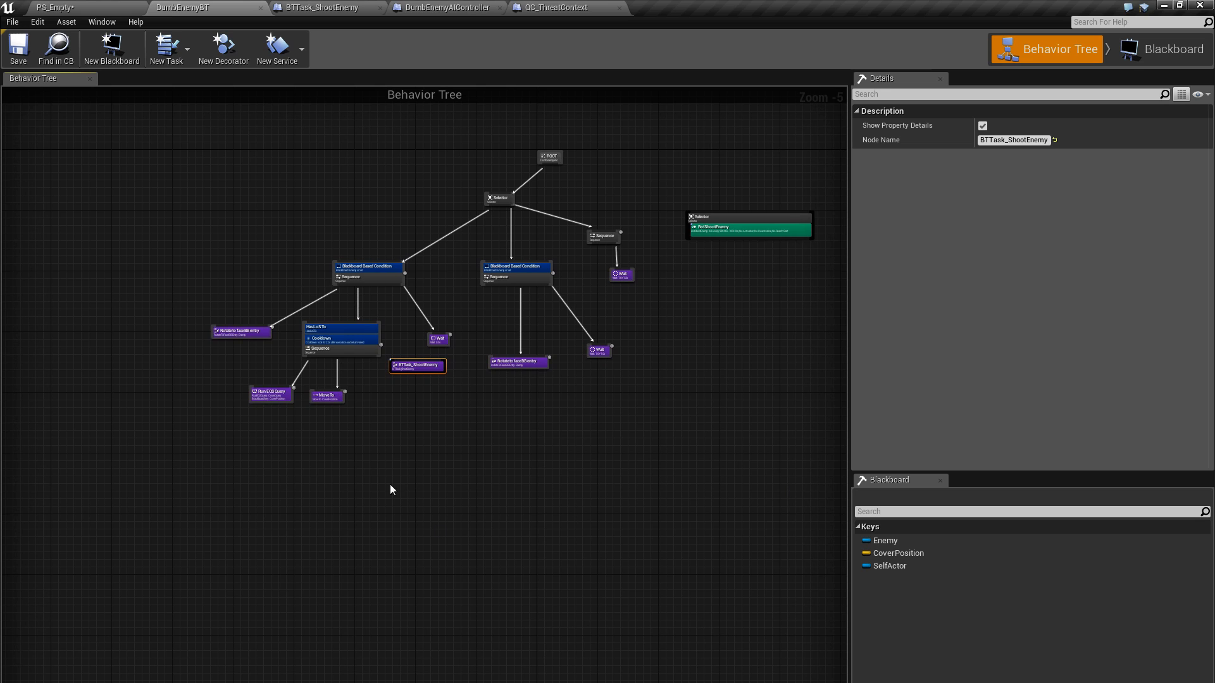
right_drag(459, 432, 450, 478)
scroll(443, 402, up, 2)
right_drag(449, 299, 446, 405)
right_drag(377, 238, 396, 248)
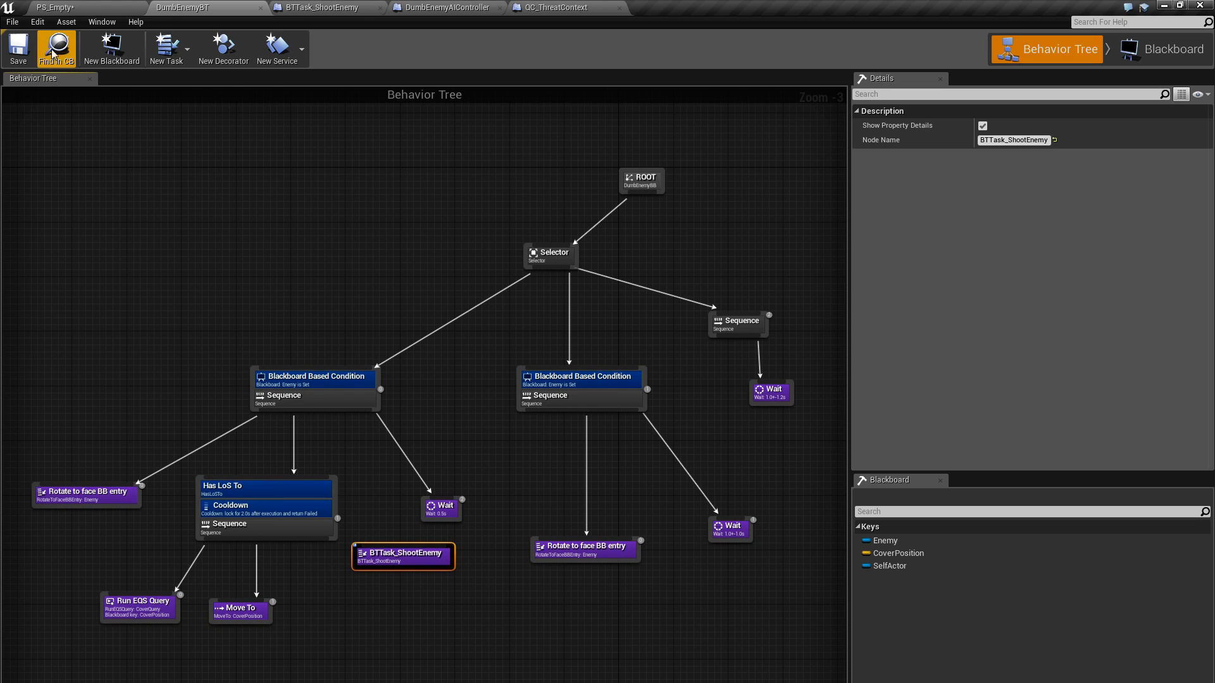
Run the level, watch which DumbEnemyBT branches execute live, stop the simulation, and return to the PS_Empty level
click(93, 9)
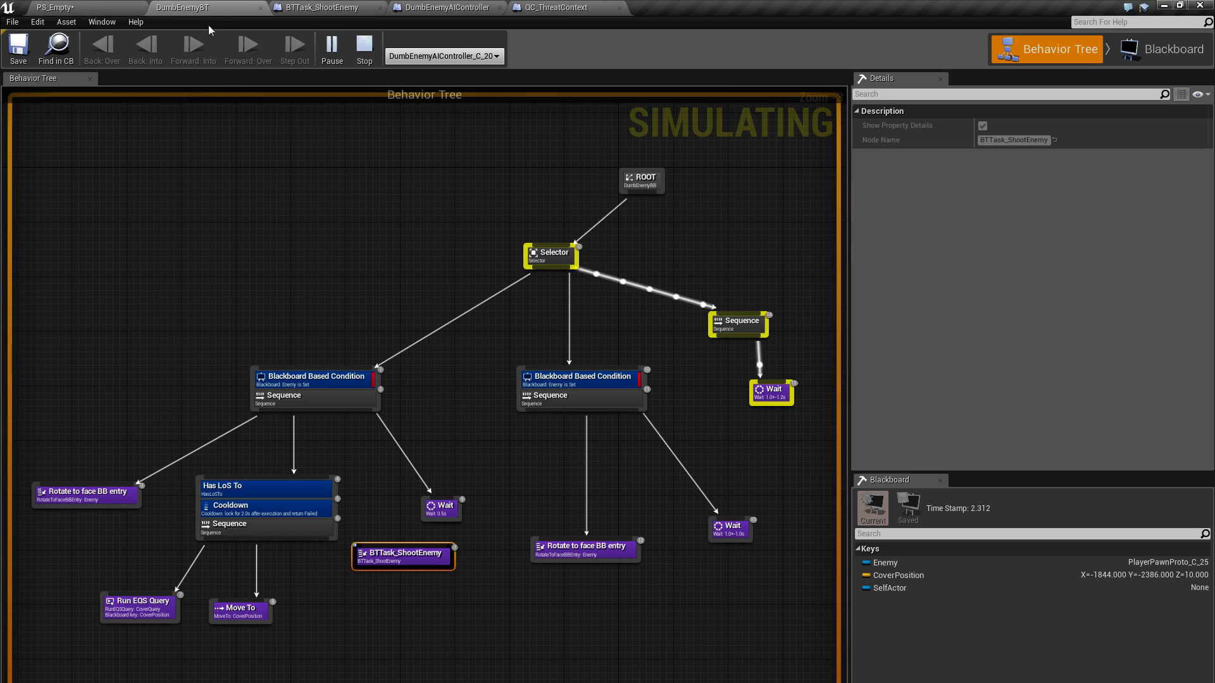
click(235, 7)
right_drag(496, 368, 434, 342)
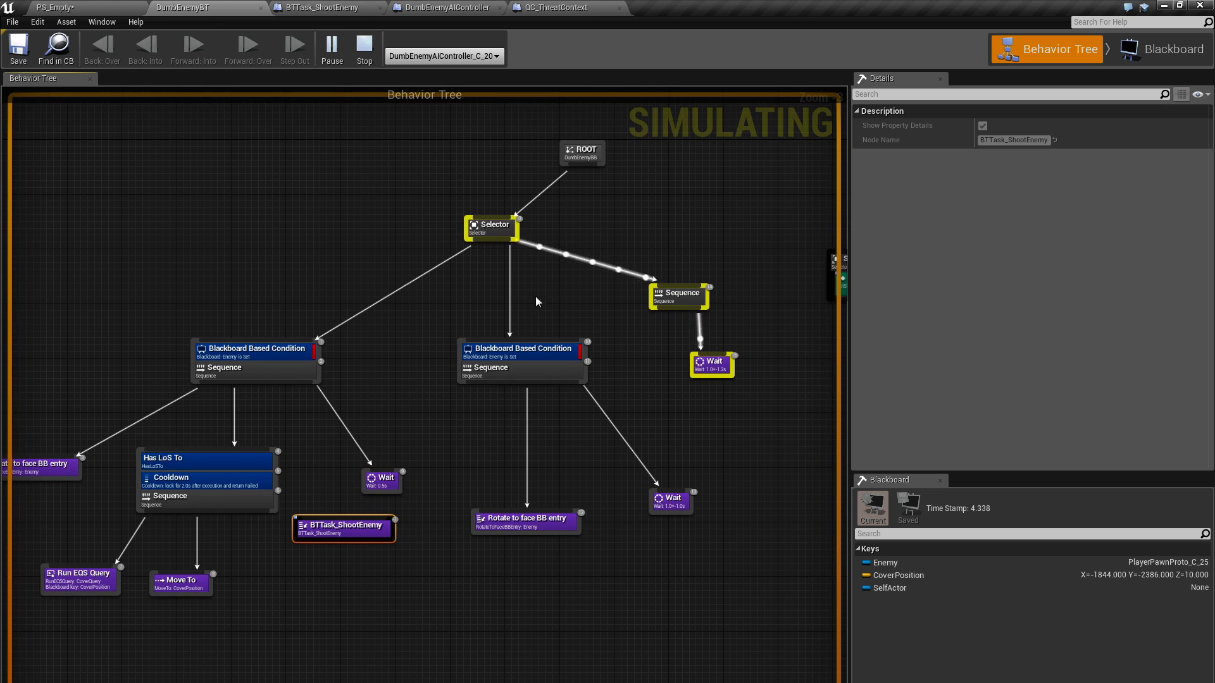
right_drag(543, 319, 621, 342)
scroll(537, 369, down, 2)
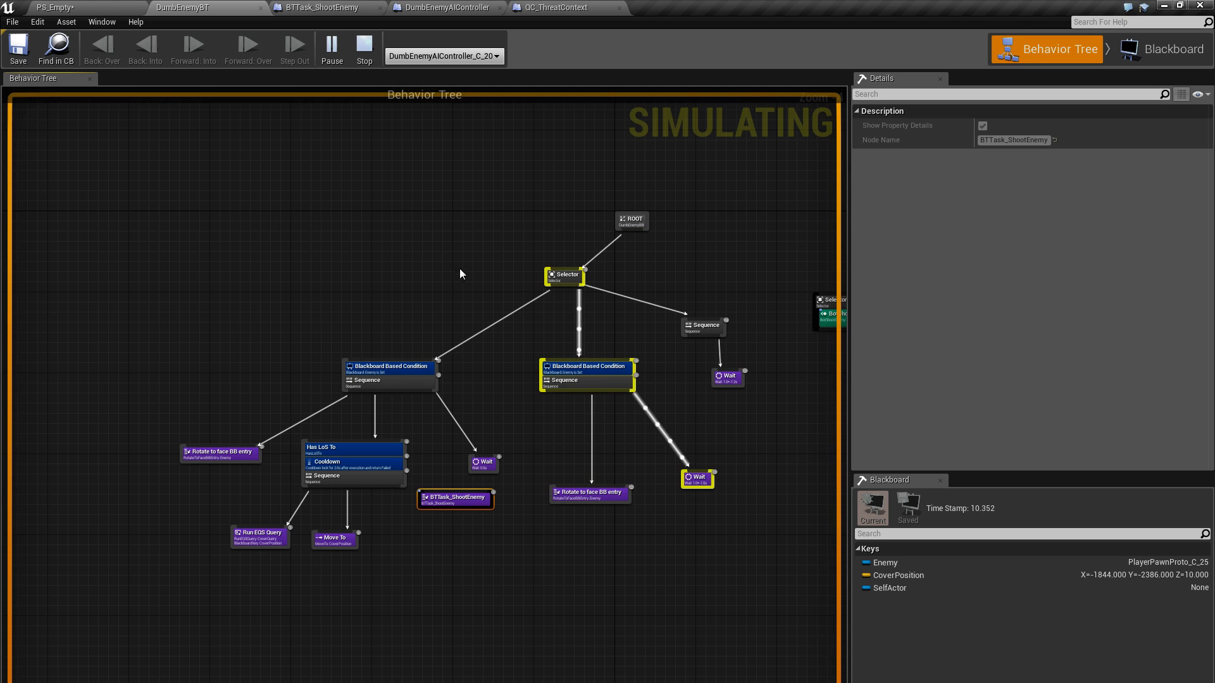
scroll(466, 220, up, 2)
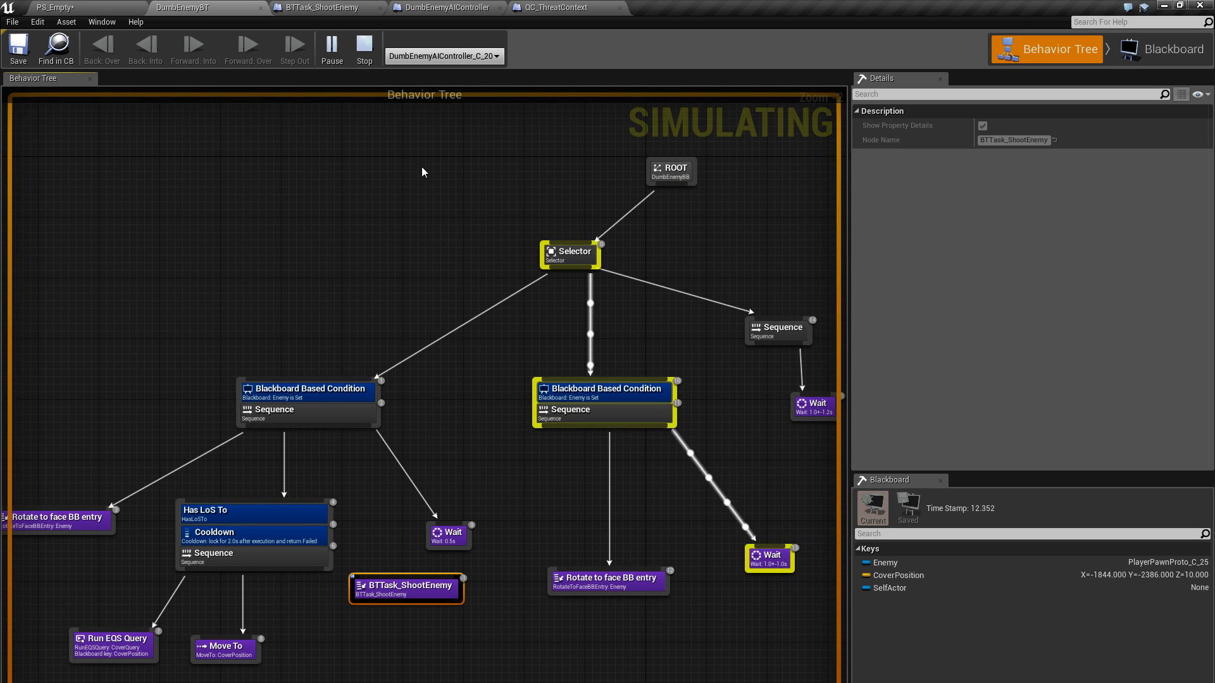
click(360, 55)
click(106, 7)
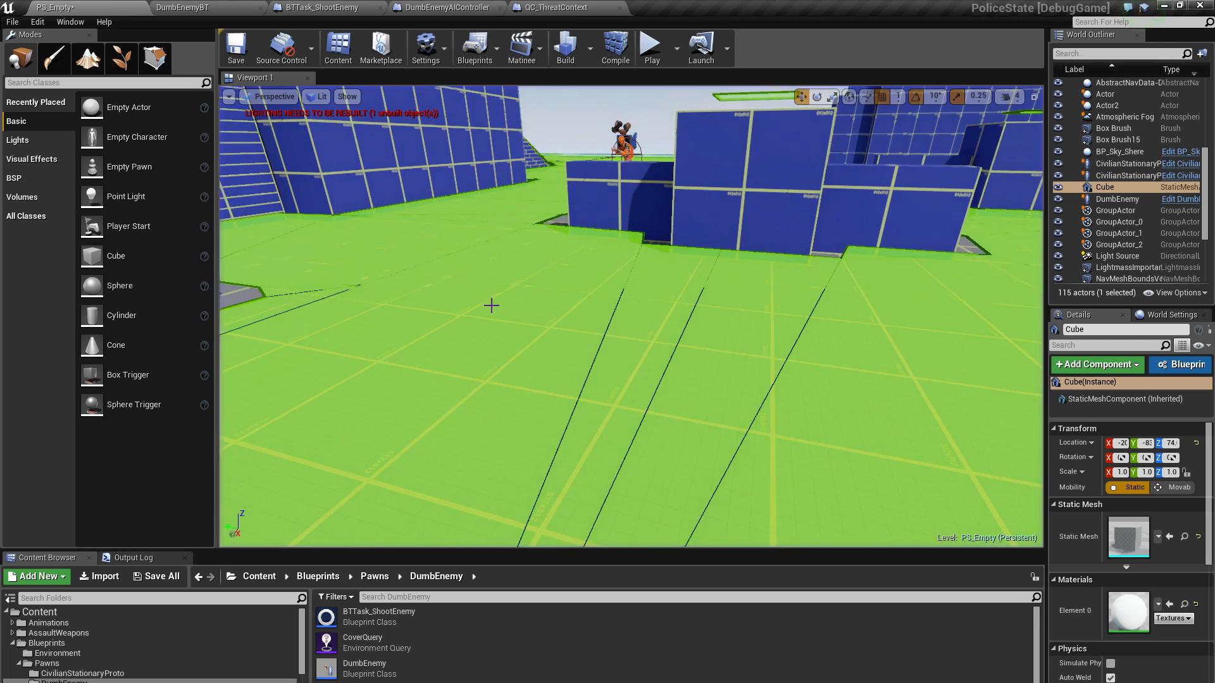
Inspect the DumbEnemy and the surrounding navmesh edges between the cover blocks in the PS_Empty level
right_drag(494, 303, 462, 307)
key(w)
right_drag(518, 242, 566, 288)
key(a)
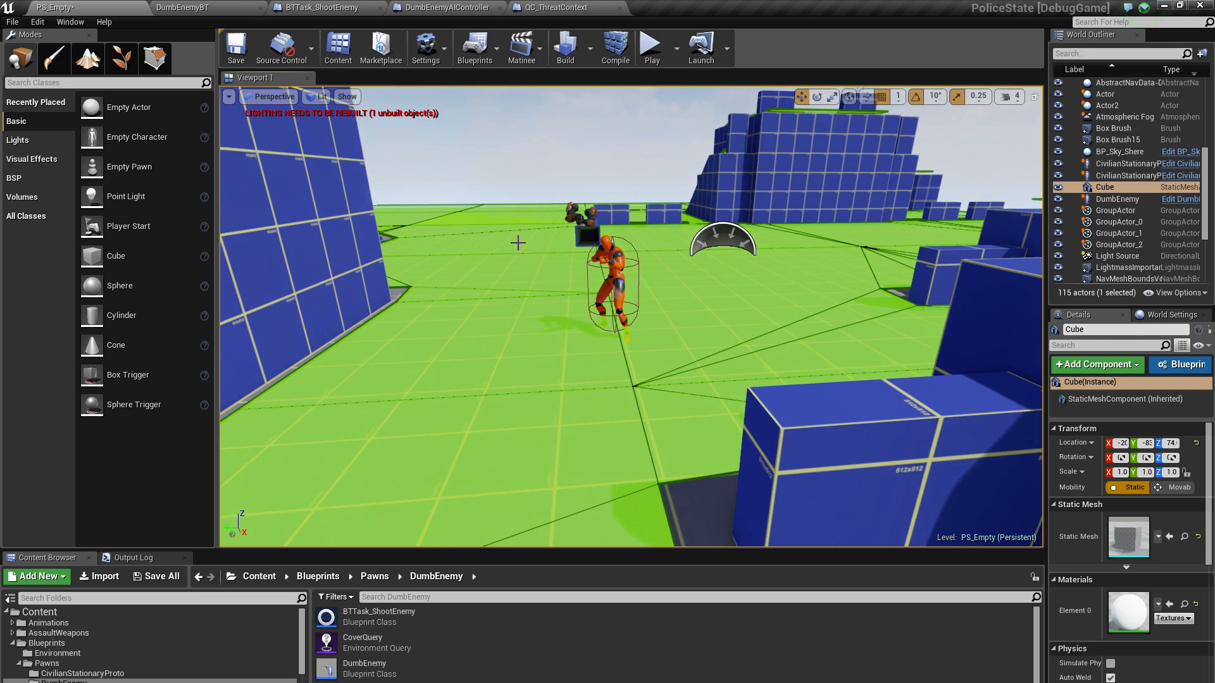
Open the DumbEnemyBT behavior tree and examine its Enemy-conditioned branches, including the Has LoS To sequence with Run EQS Query and Move To
click(196, 10)
right_drag(336, 241, 367, 201)
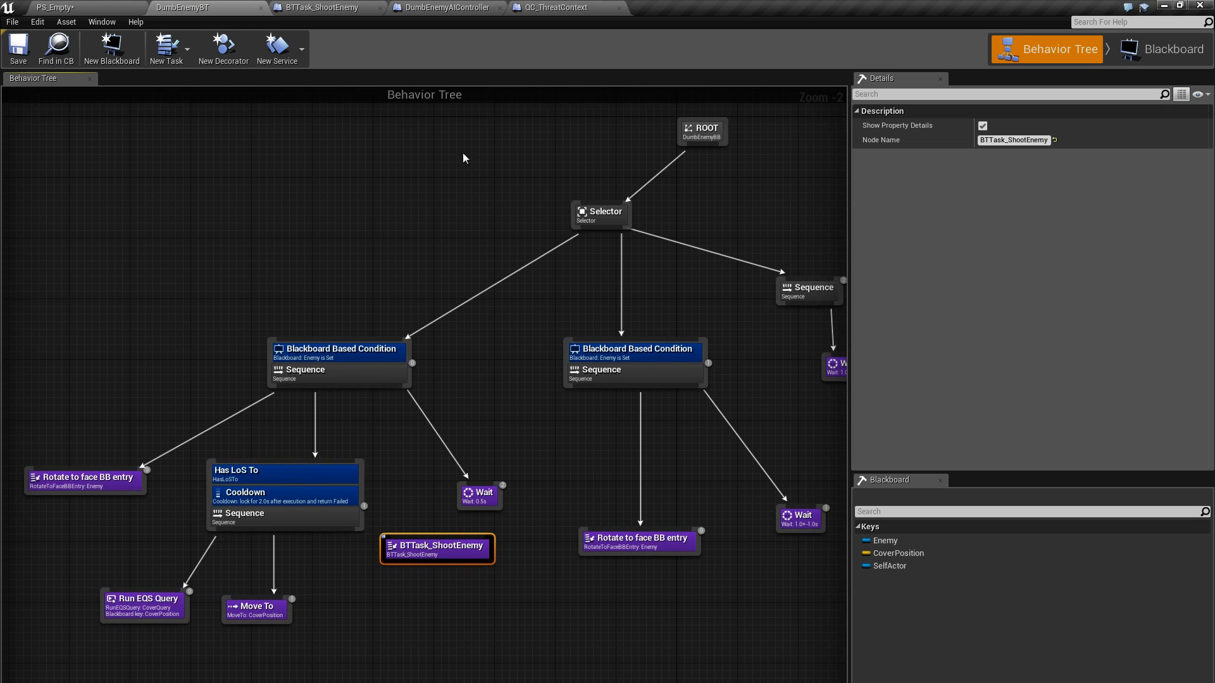
right_drag(121, 590, 118, 455)
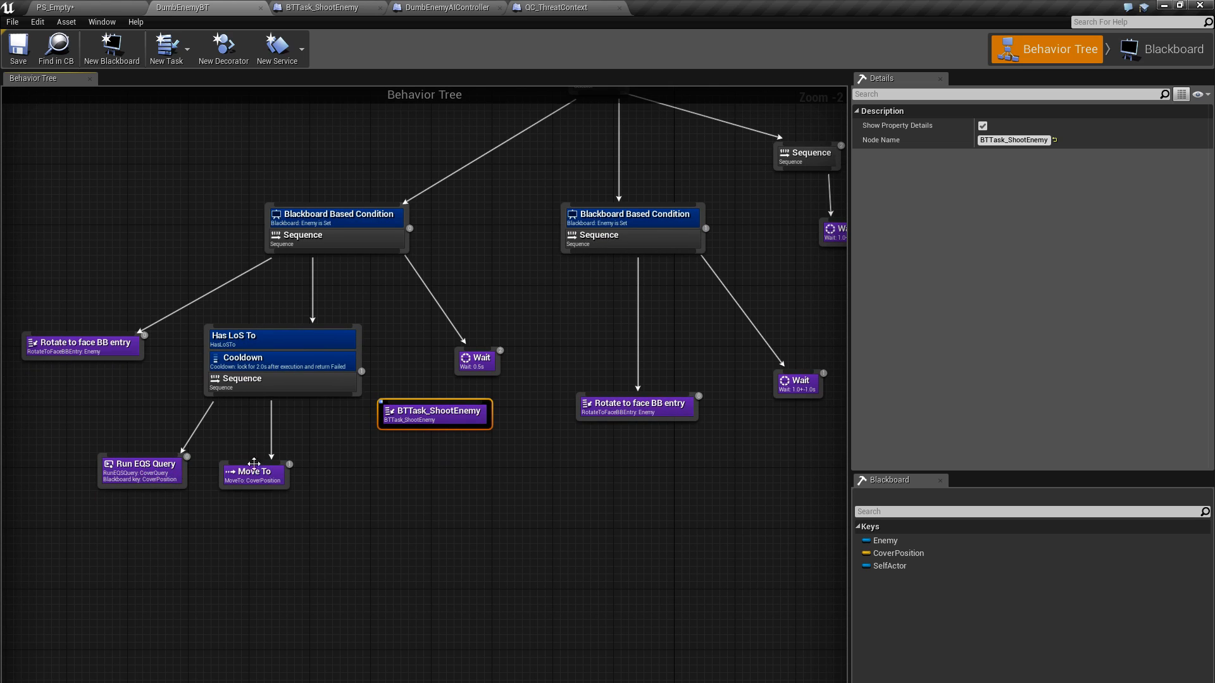
right_drag(344, 466, 314, 465)
right_drag(632, 414, 557, 473)
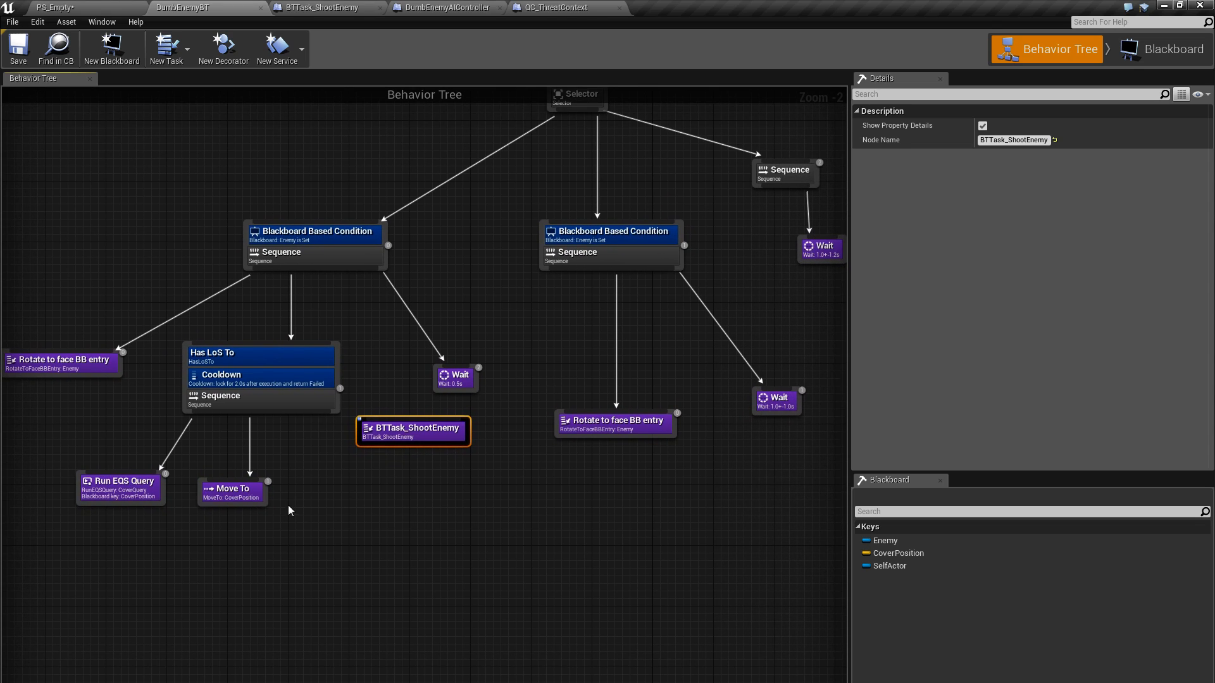
right_drag(291, 510, 177, 535)
right_drag(464, 388, 443, 432)
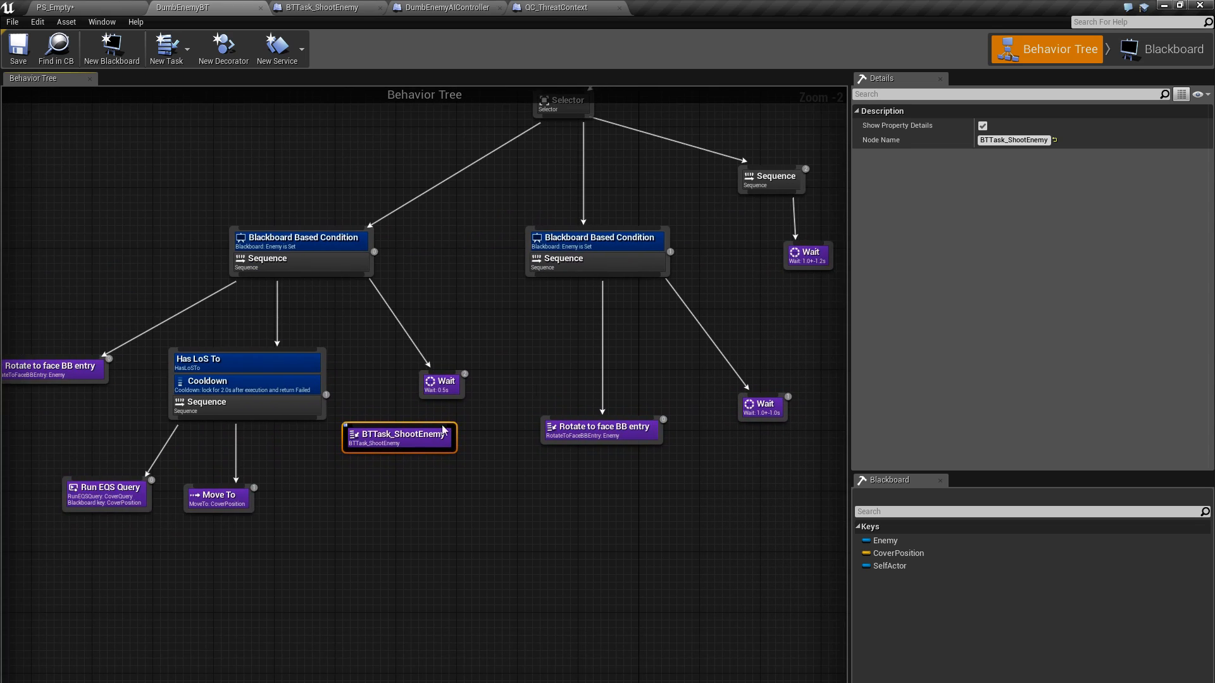
right_drag(253, 522, 367, 549)
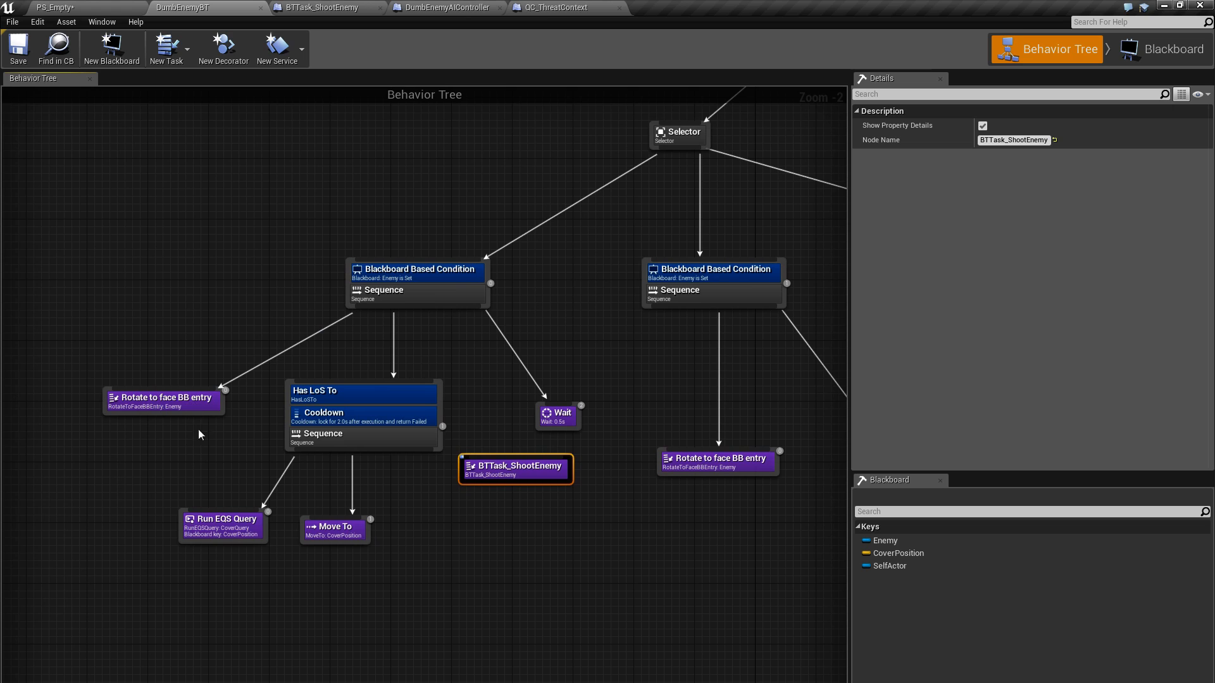
right_drag(300, 573, 284, 458)
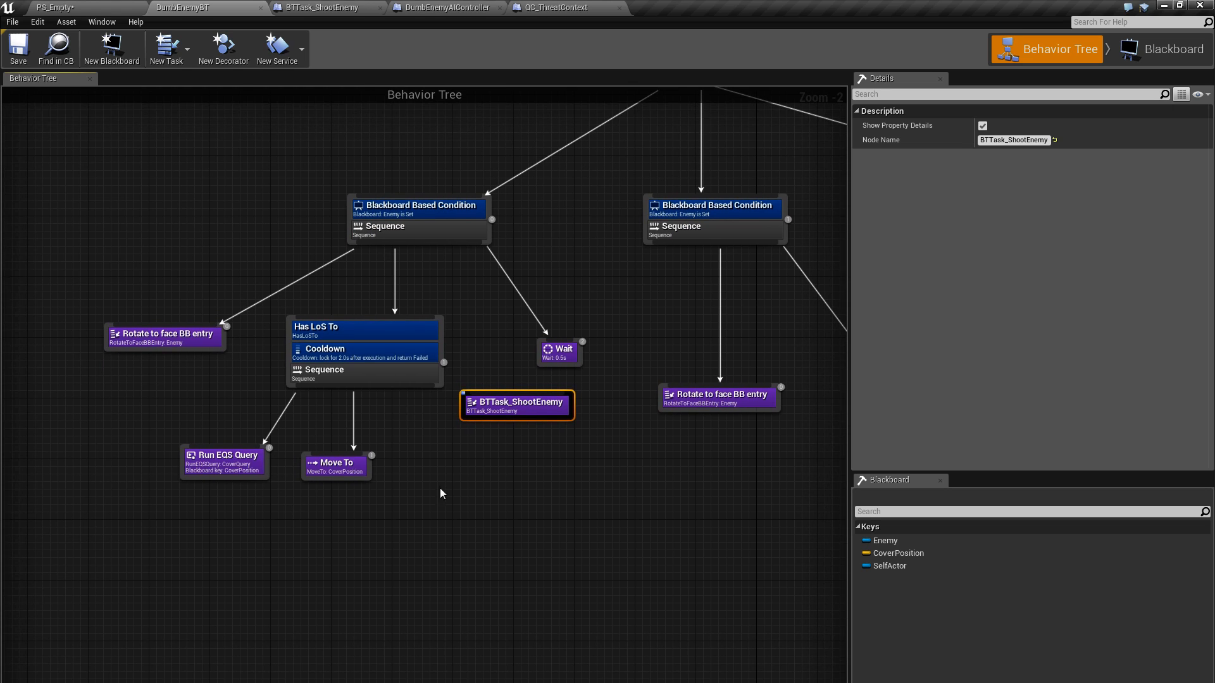
right_drag(440, 489, 444, 521)
right_drag(263, 249, 211, 138)
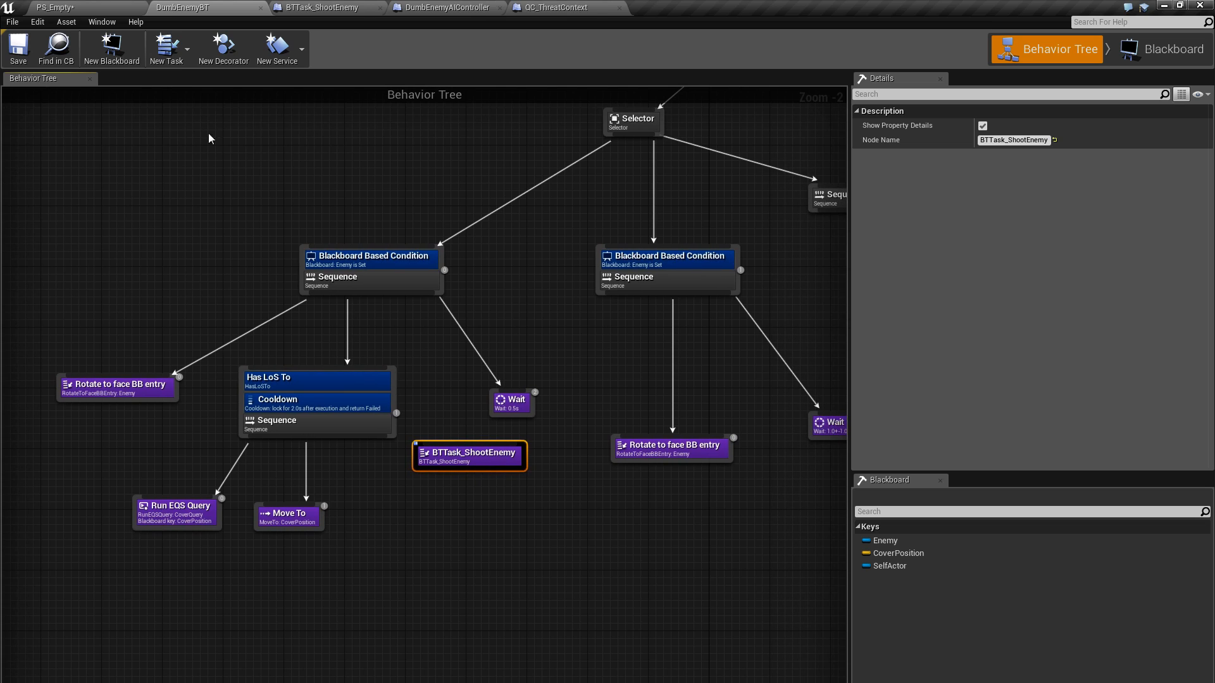
Return to the PS_Empty level, enlarge the Content Browser, and open the DumbEnemyAIController blueprint
click(112, 9)
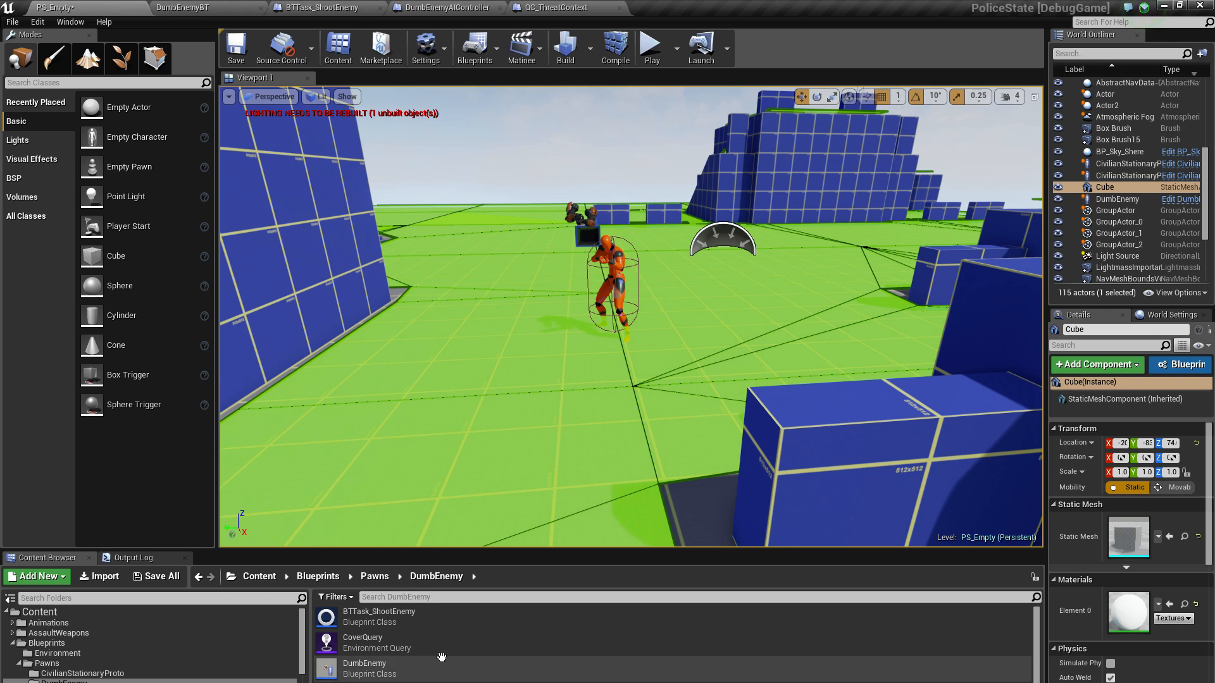
scroll(416, 645, down, 2)
scroll(416, 645, up, 2)
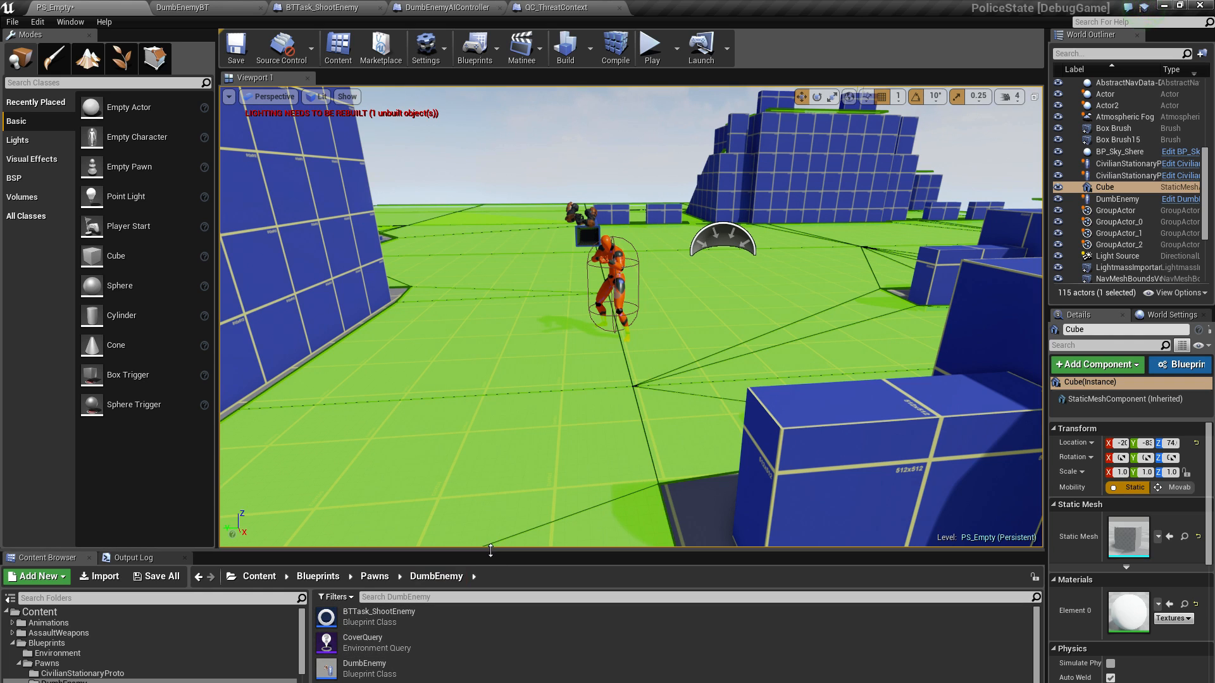
drag(490, 550, 491, 376)
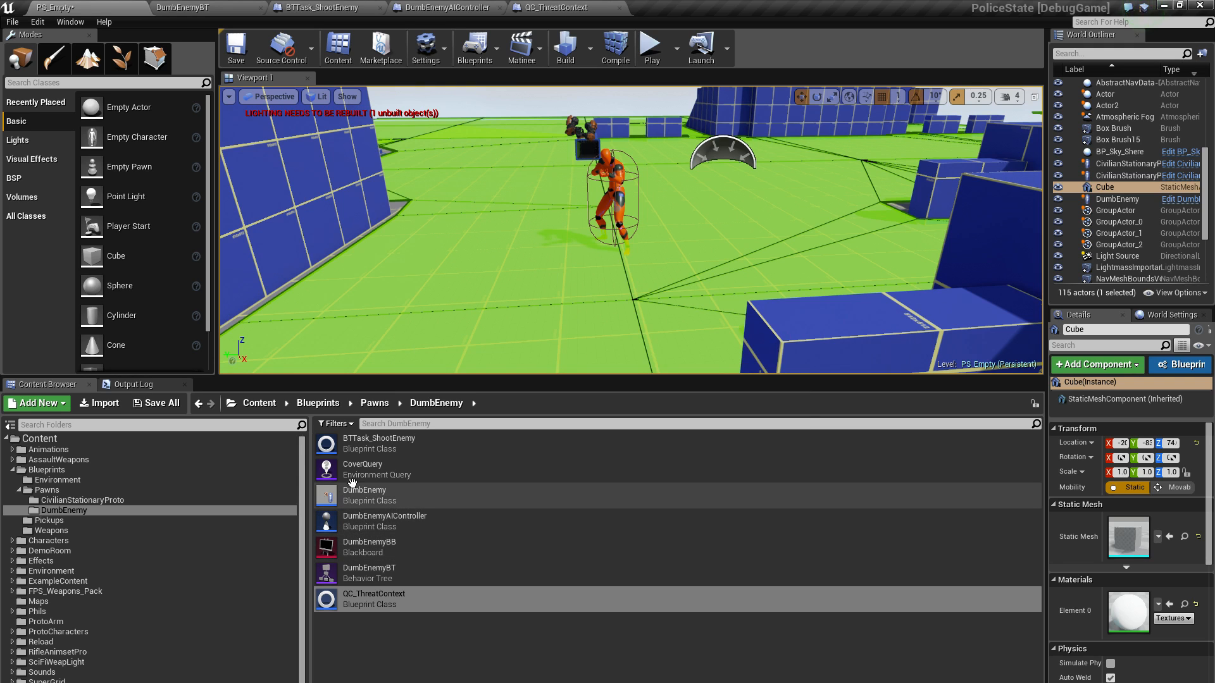
double_click(383, 520)
Review the overall layout of the DumbEnemyAIController event graph
scroll(525, 378, down, 2)
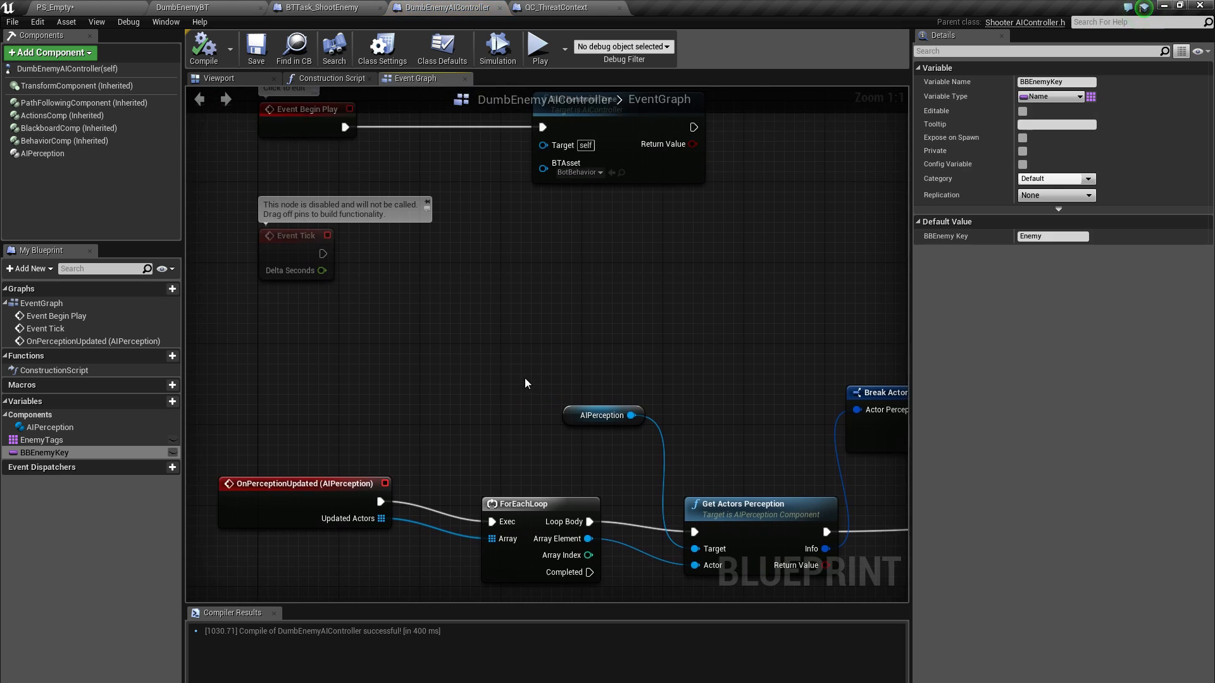
scroll(522, 380, down, 2)
right_drag(503, 370, 369, 337)
right_drag(459, 320, 422, 343)
scroll(315, 351, down, 2)
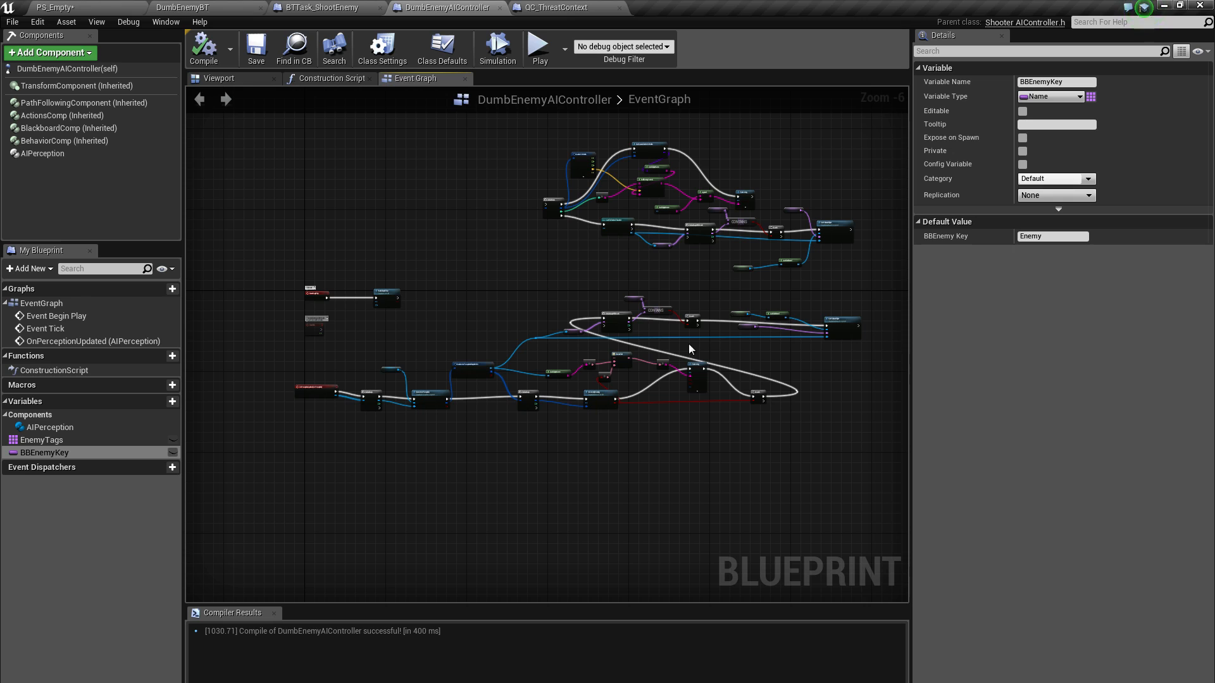
right_drag(396, 256, 385, 306)
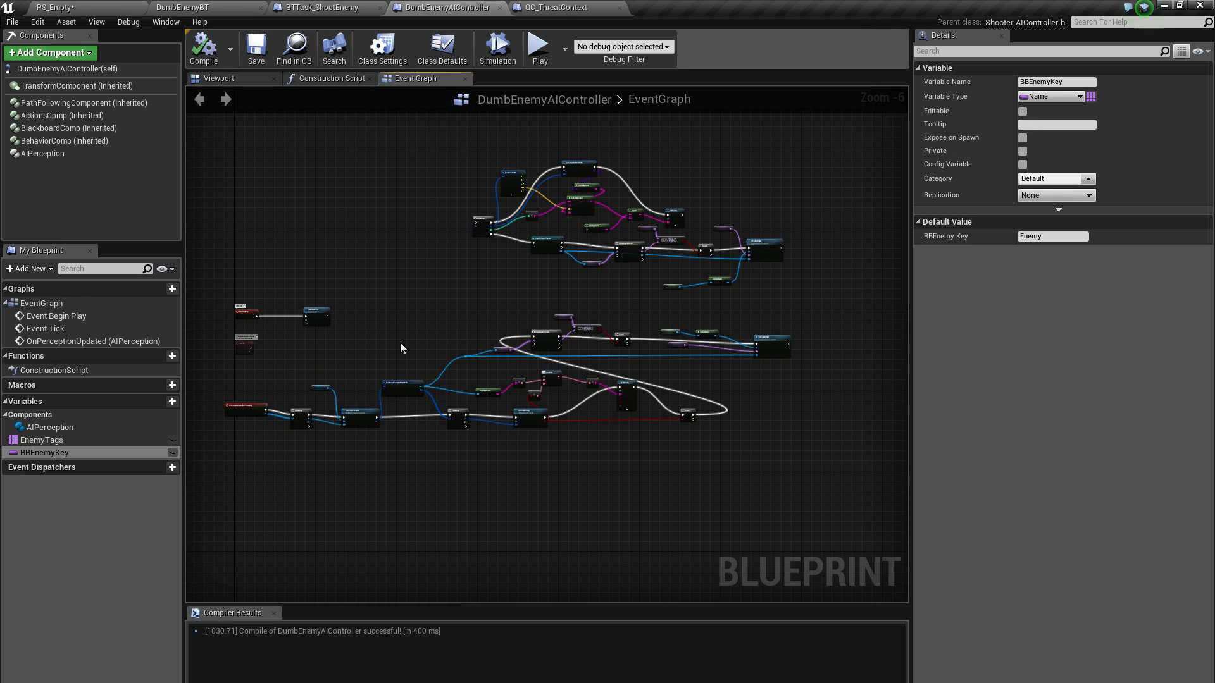
right_drag(417, 322, 440, 312)
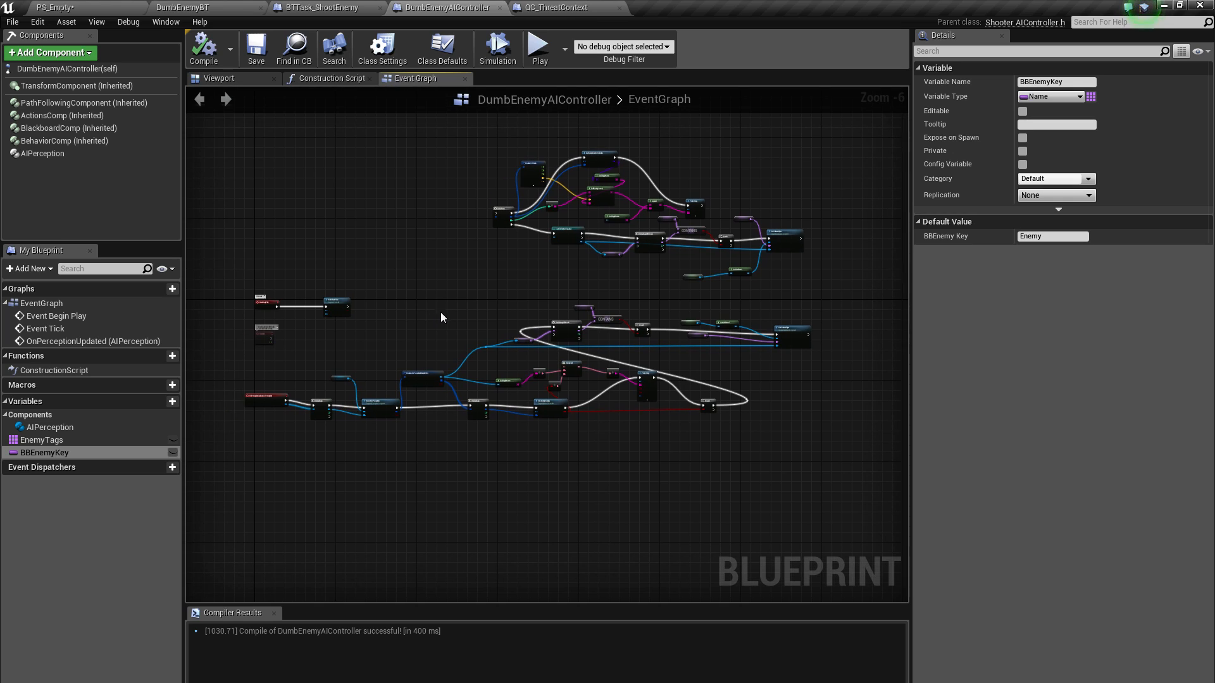
Select the AIPerception component and inspect the AI Sight and AI Hearing settings in its Senses Config
click(48, 154)
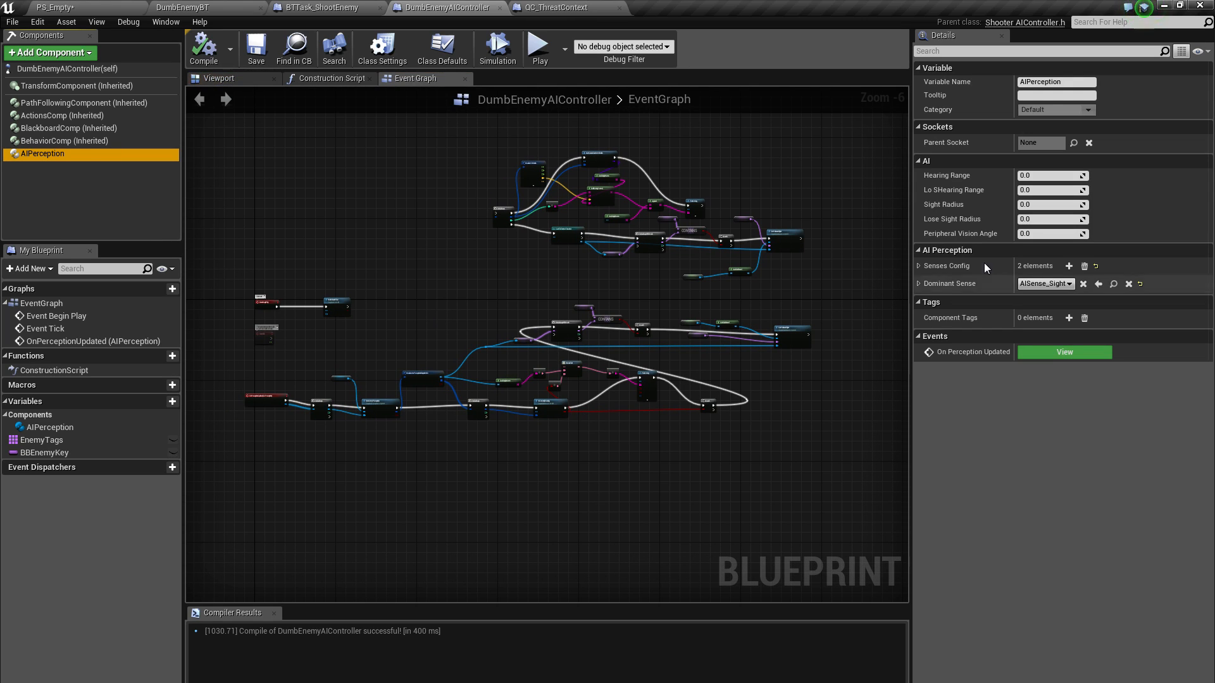
click(918, 283)
click(919, 266)
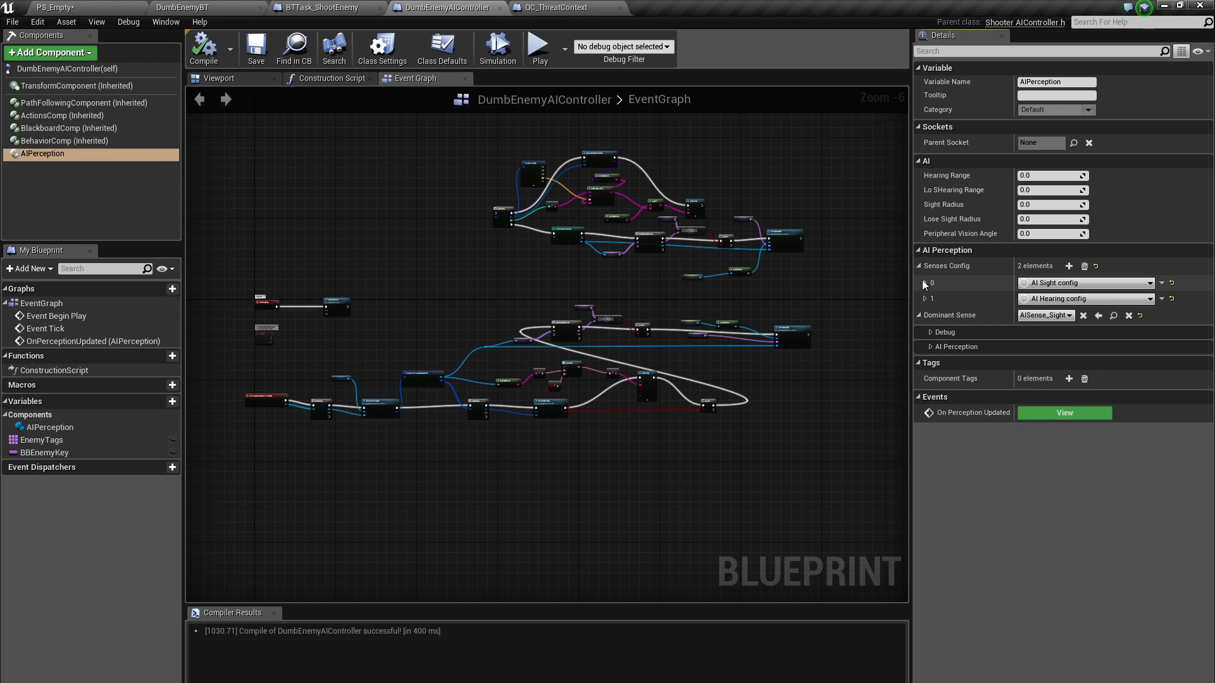
click(924, 283)
click(925, 313)
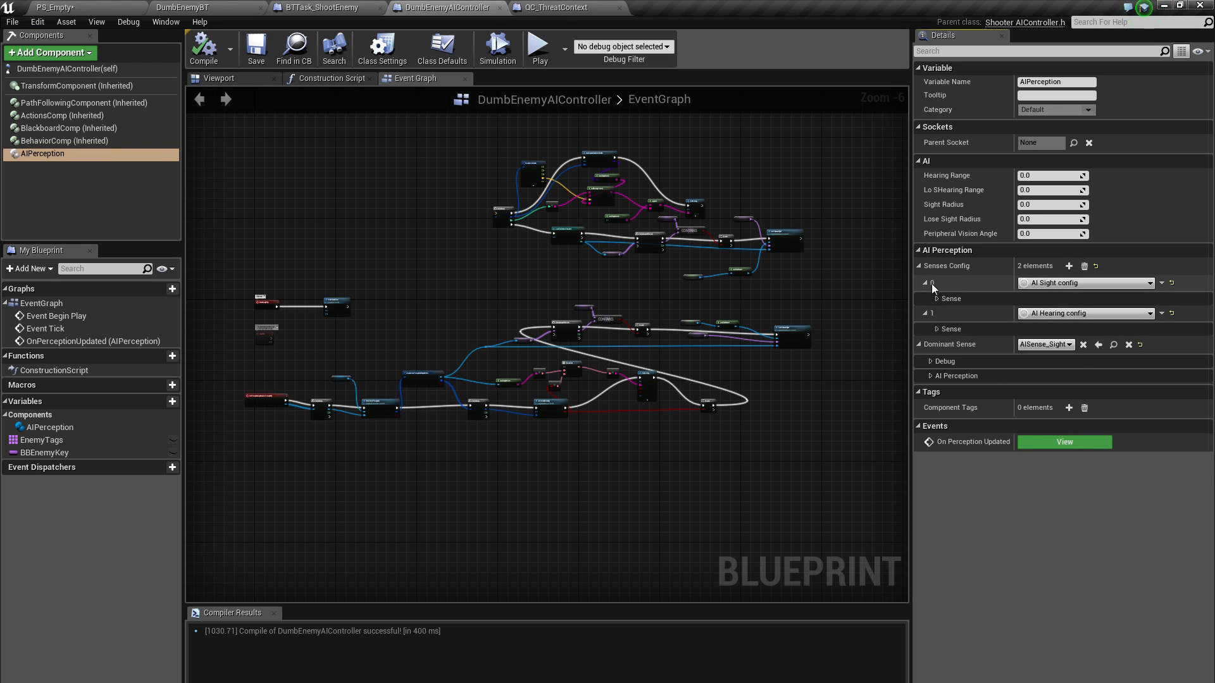
click(937, 299)
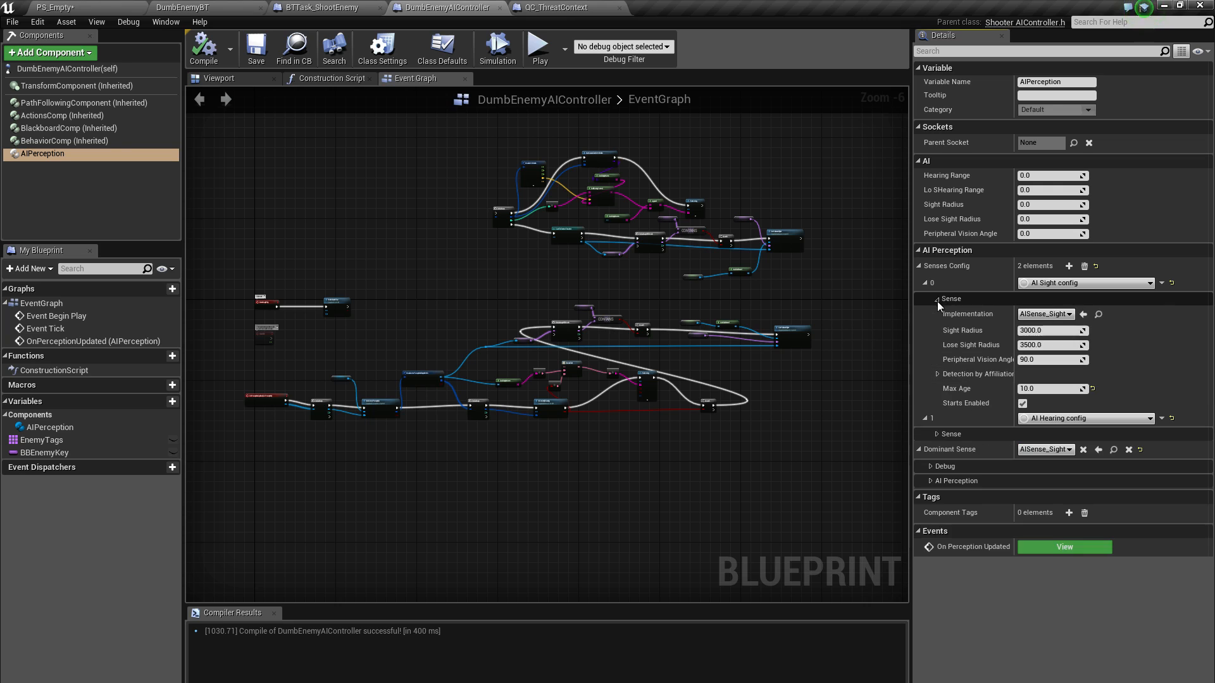
click(938, 435)
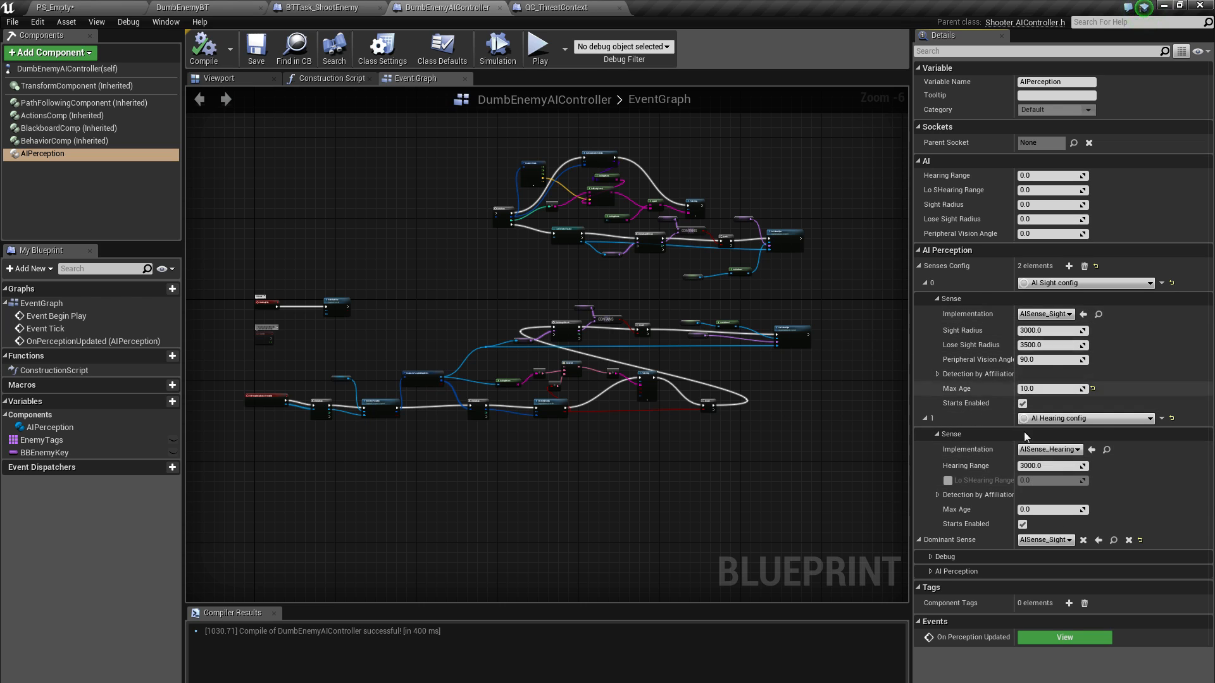
right_drag(794, 437, 795, 431)
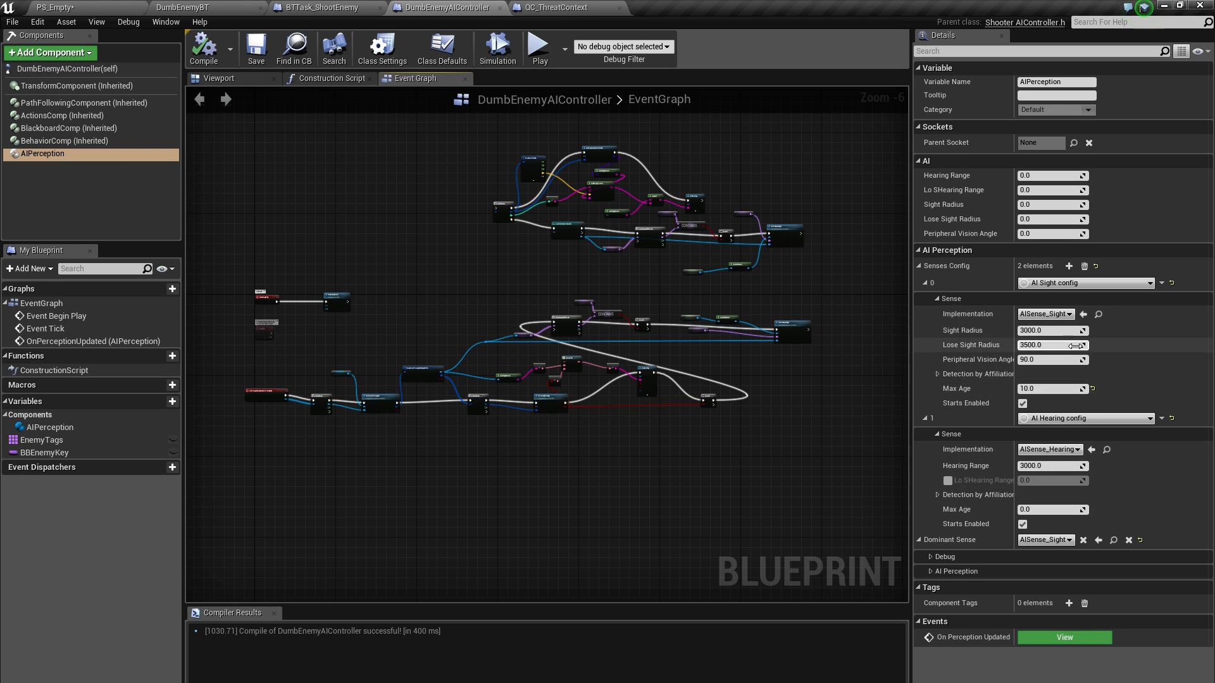
right_drag(605, 477, 621, 495)
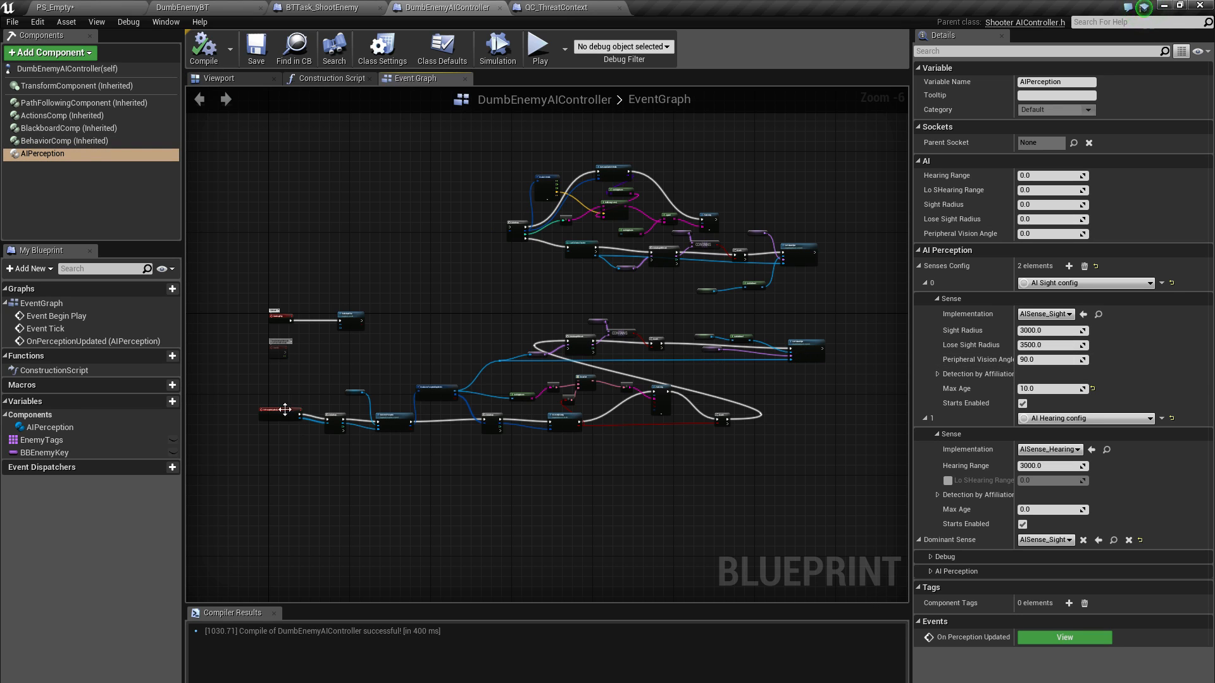
Examine the OnPerceptionUpdated node chain in the event graph, from Get Actors Perception through the Is Currently Sensing and tag checks
scroll(286, 435, up, 3)
right_drag(367, 365, 285, 423)
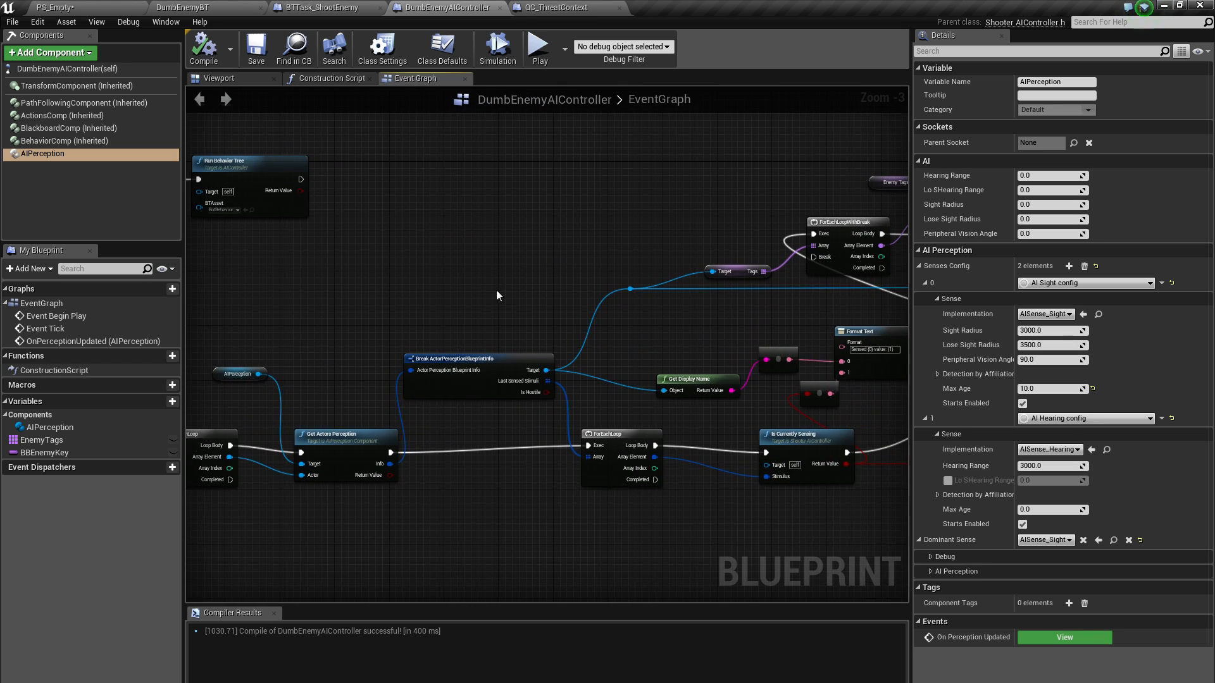
right_drag(489, 246, 336, 200)
right_drag(517, 258, 542, 342)
scroll(542, 342, down, 2)
right_drag(433, 350, 581, 406)
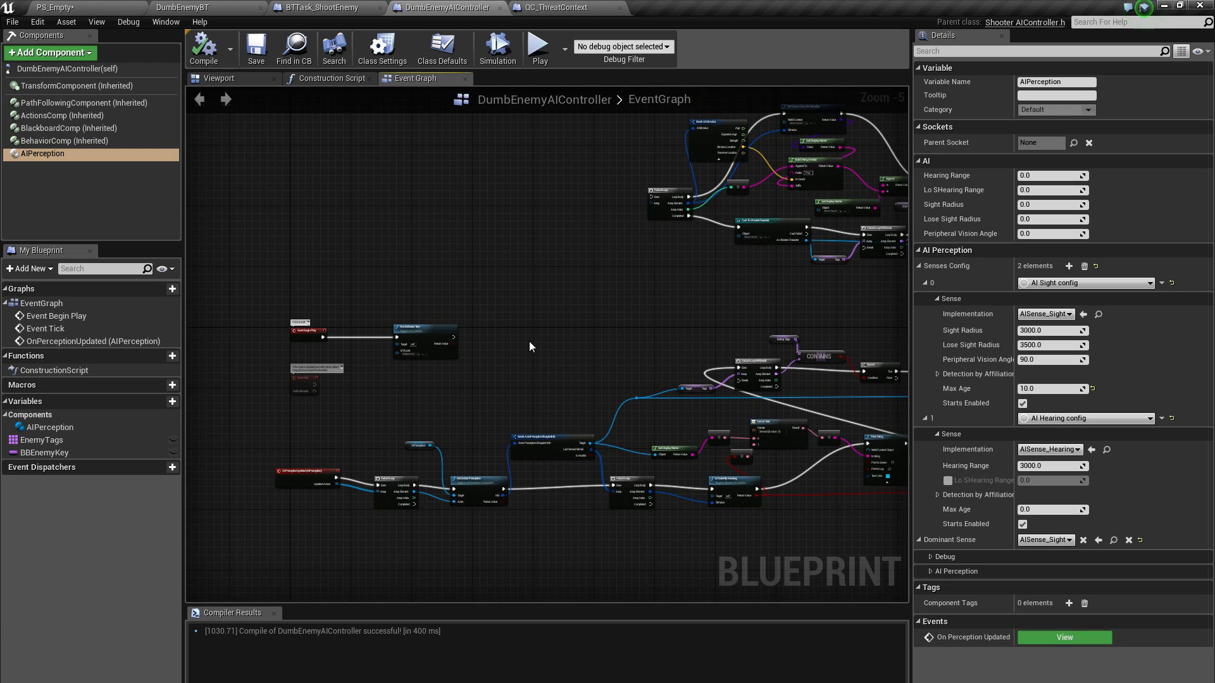
right_drag(530, 346, 472, 282)
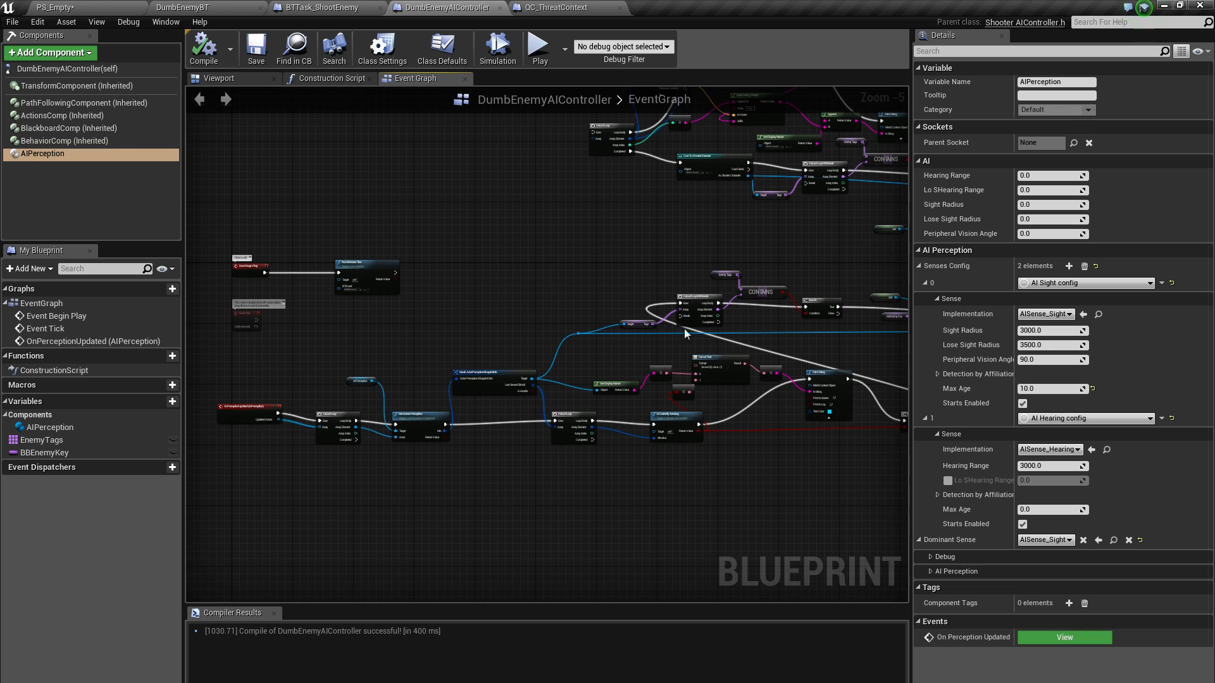
right_drag(555, 283, 537, 228)
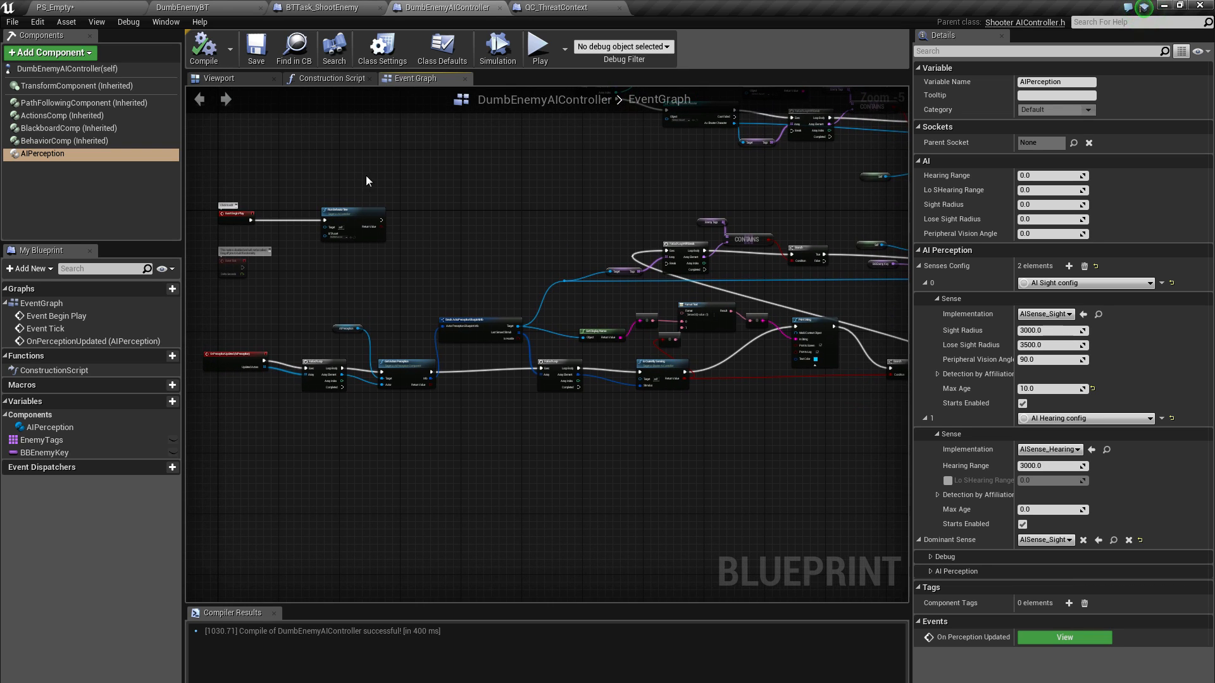
right_drag(520, 287, 427, 285)
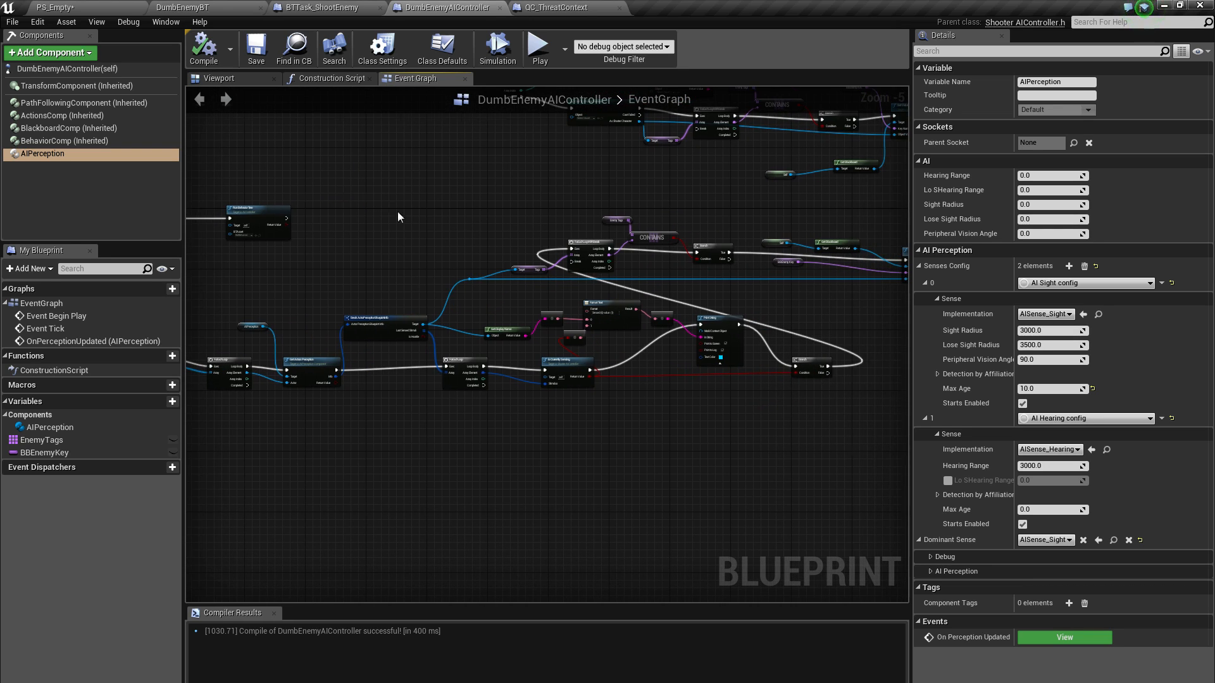
right_drag(397, 212, 472, 192)
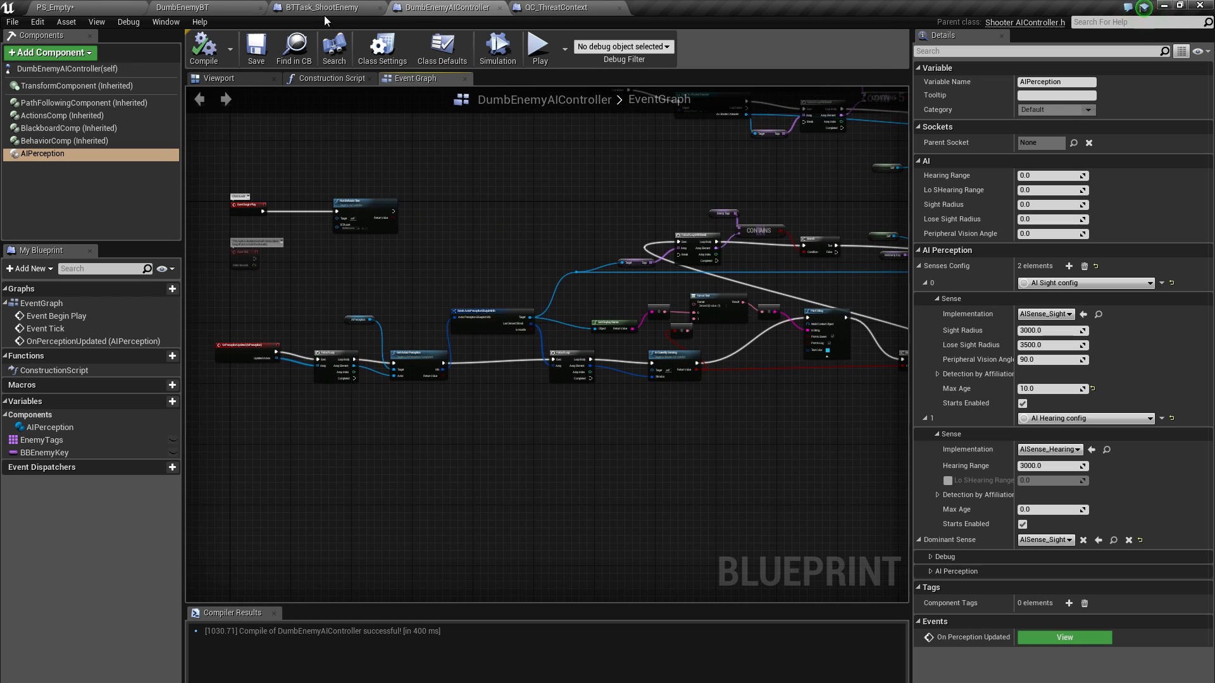
Inspect the Enemy and CoverPosition keys in the DumbEnemyBB blackboard, and return to the DumbEnemyBT behavior tree
click(197, 5)
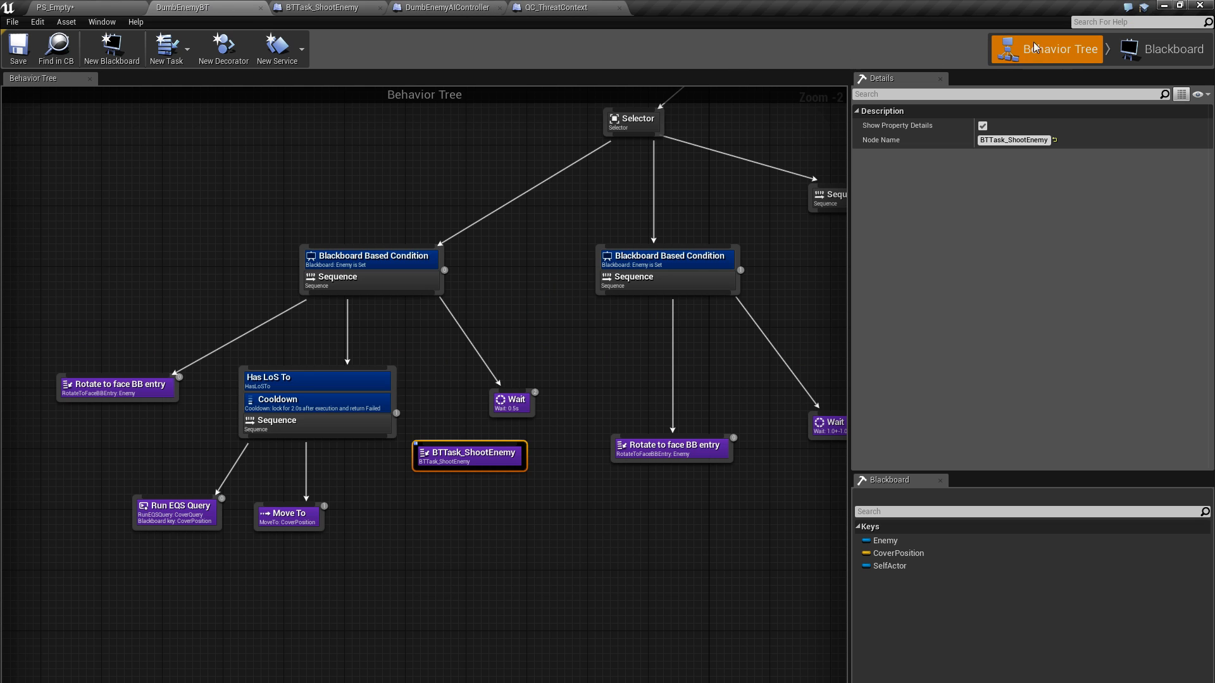
scroll(448, 304, down, 2)
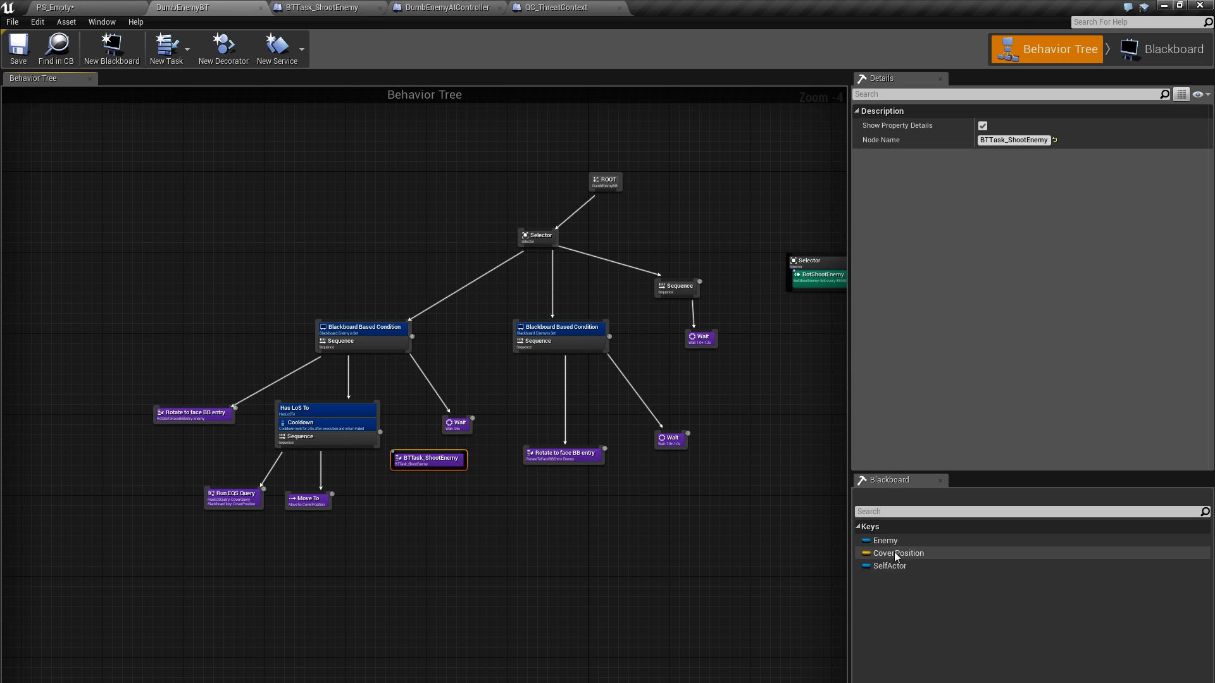
click(1153, 43)
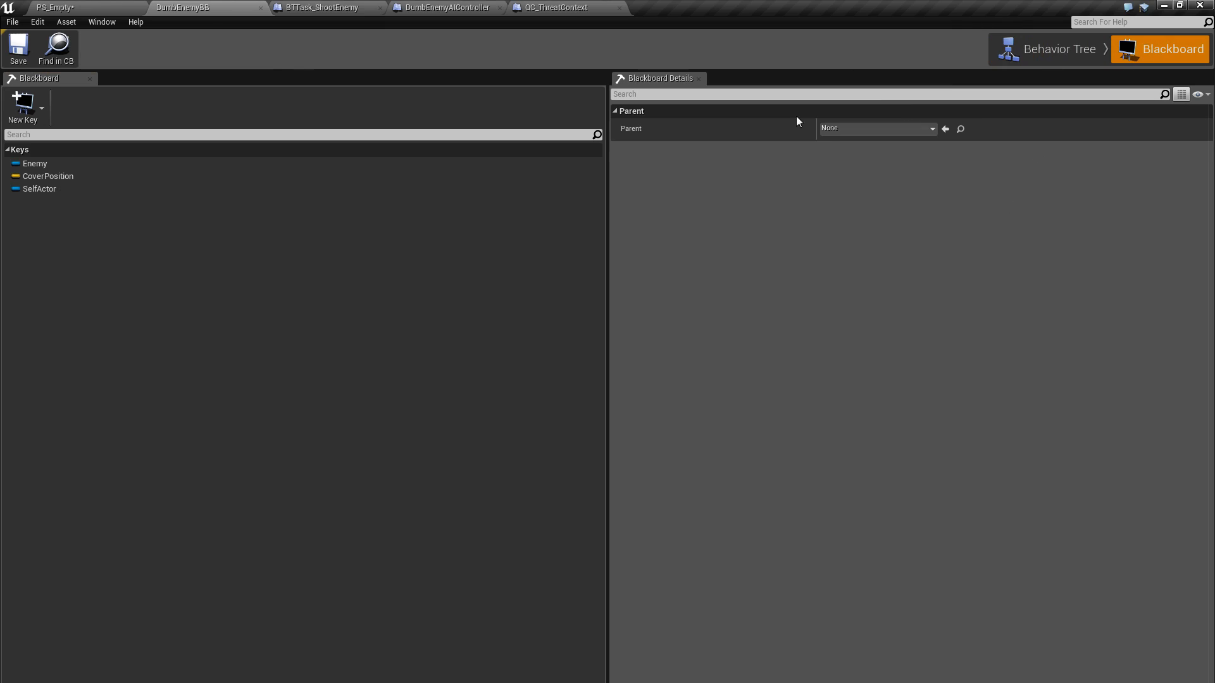
click(32, 167)
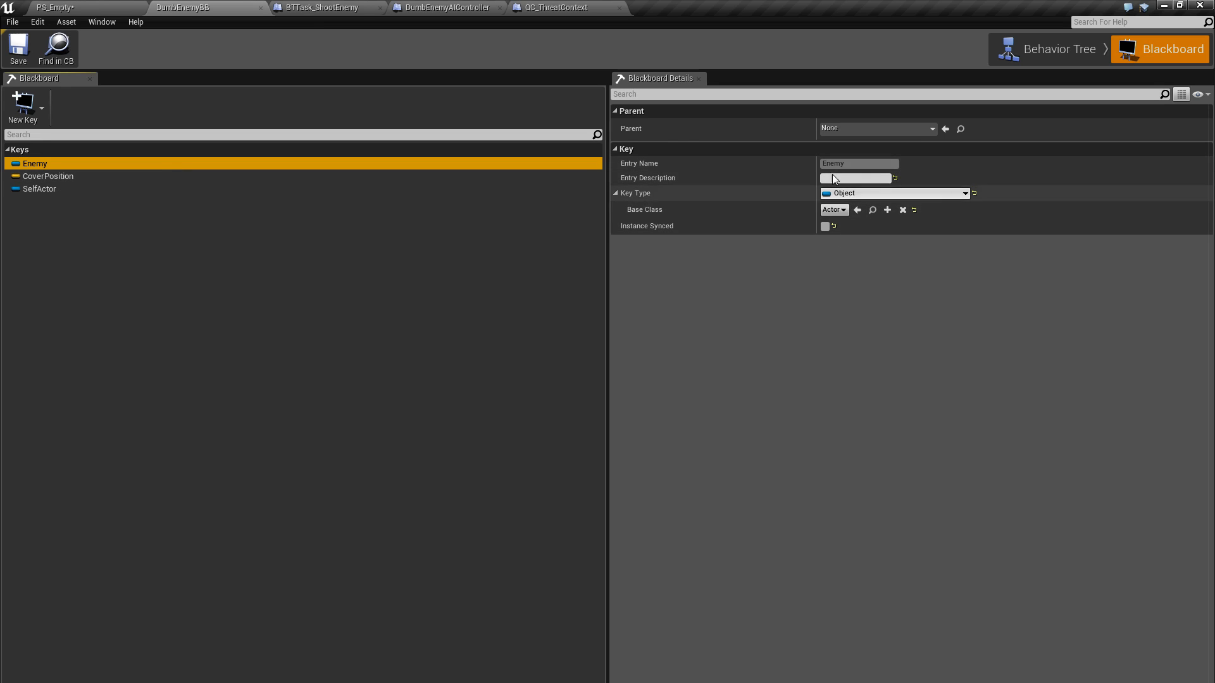
click(44, 177)
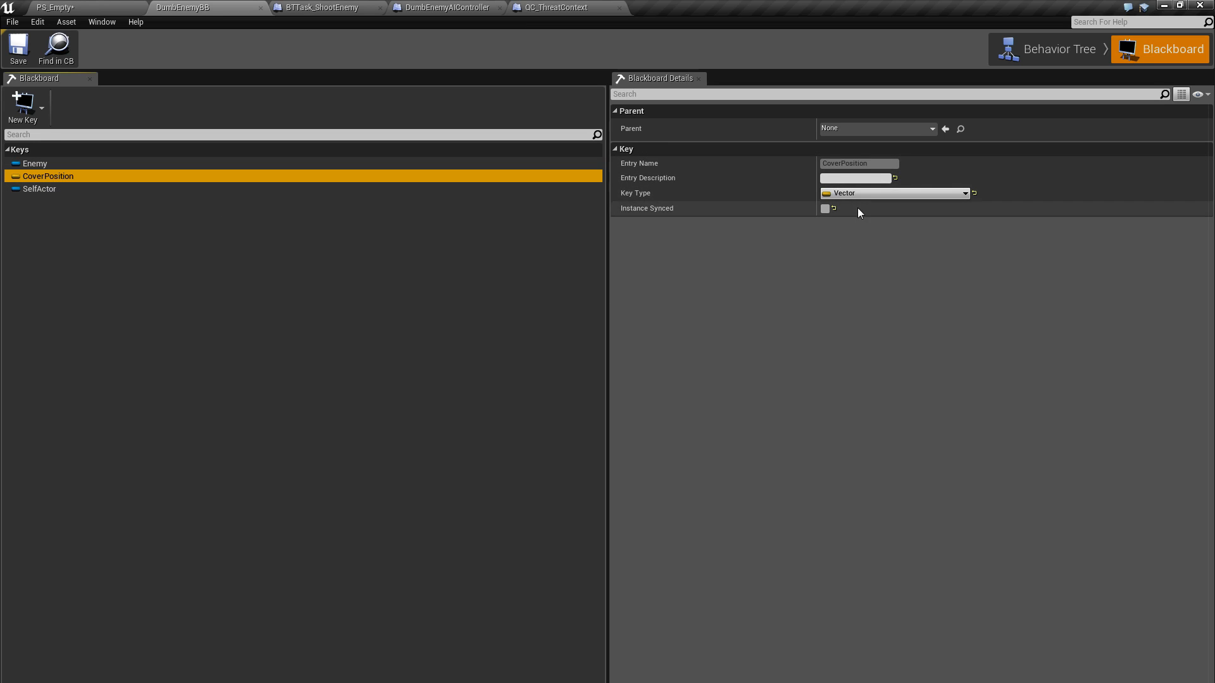
click(26, 154)
click(39, 167)
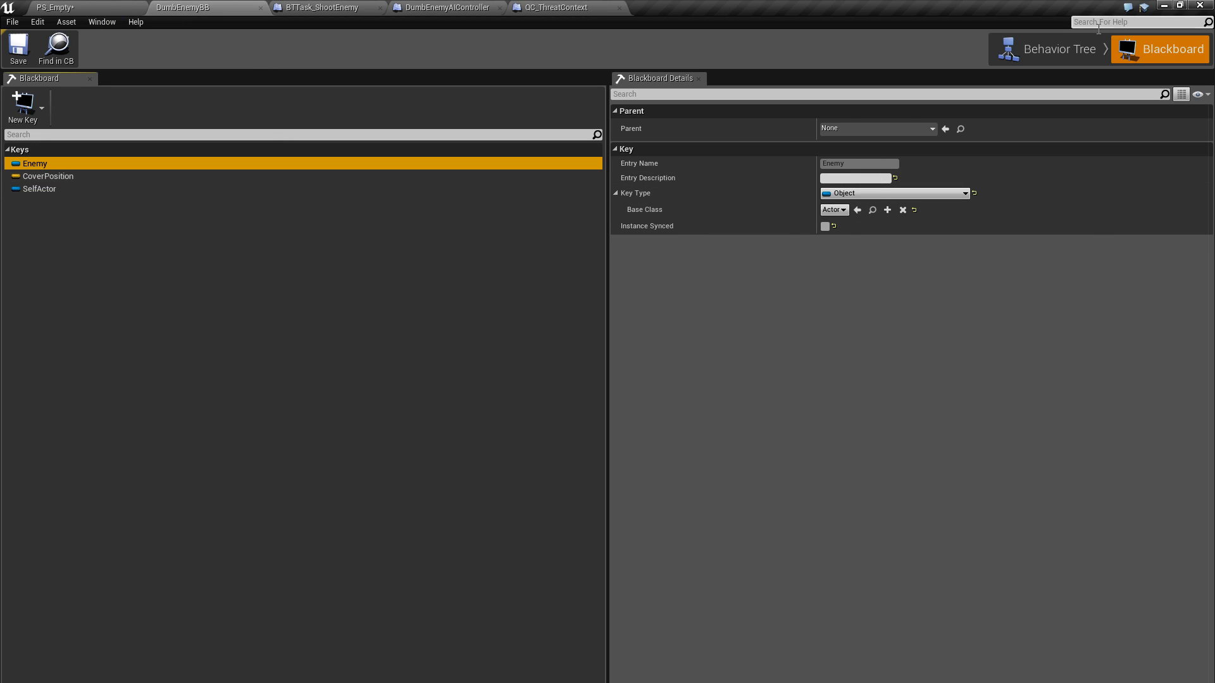
click(1060, 50)
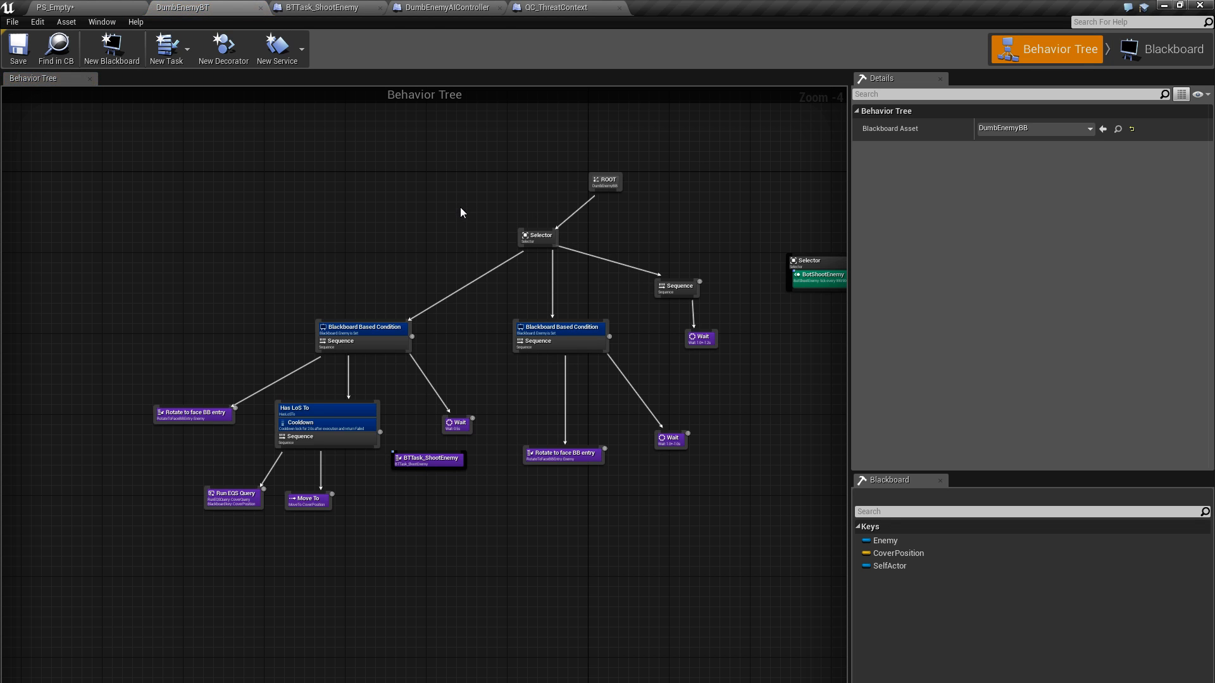
Return to the PS_Empty level and examine the navmesh edges around DumbEnemy, the cover blocks and the selected cube
right_drag(423, 201, 329, 211)
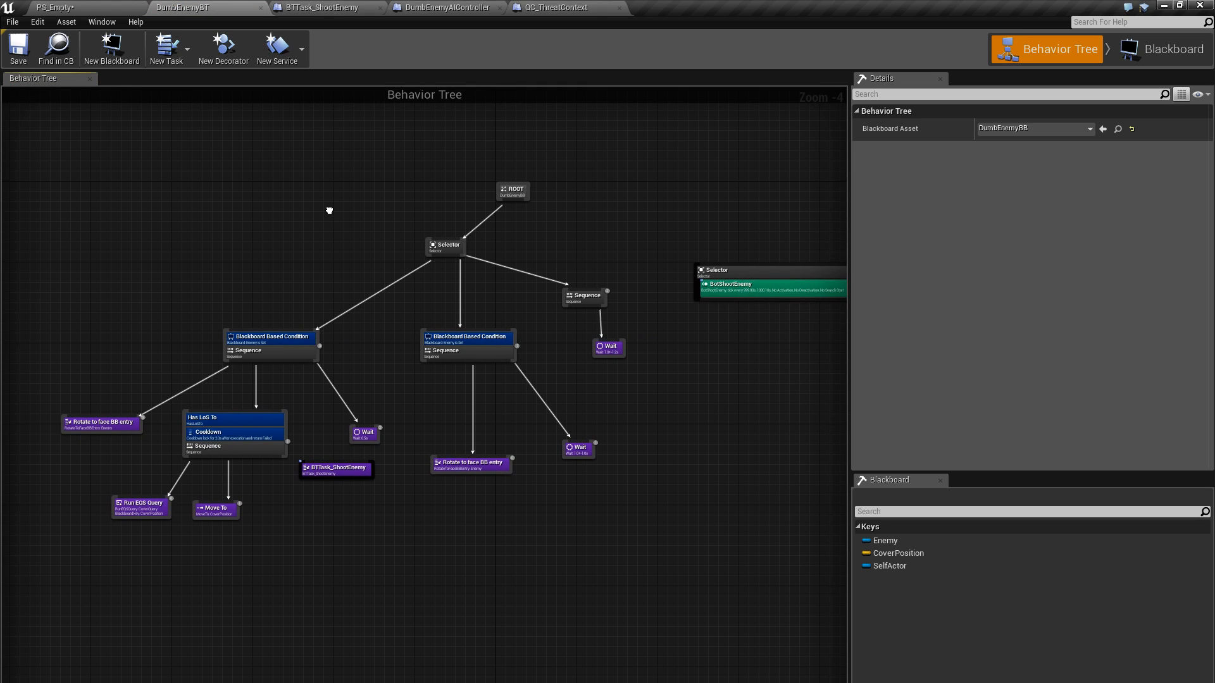
mouse_move(601, 242)
right_down()
mouse_move(562, 253)
mouse_move(580, 245)
right_up()
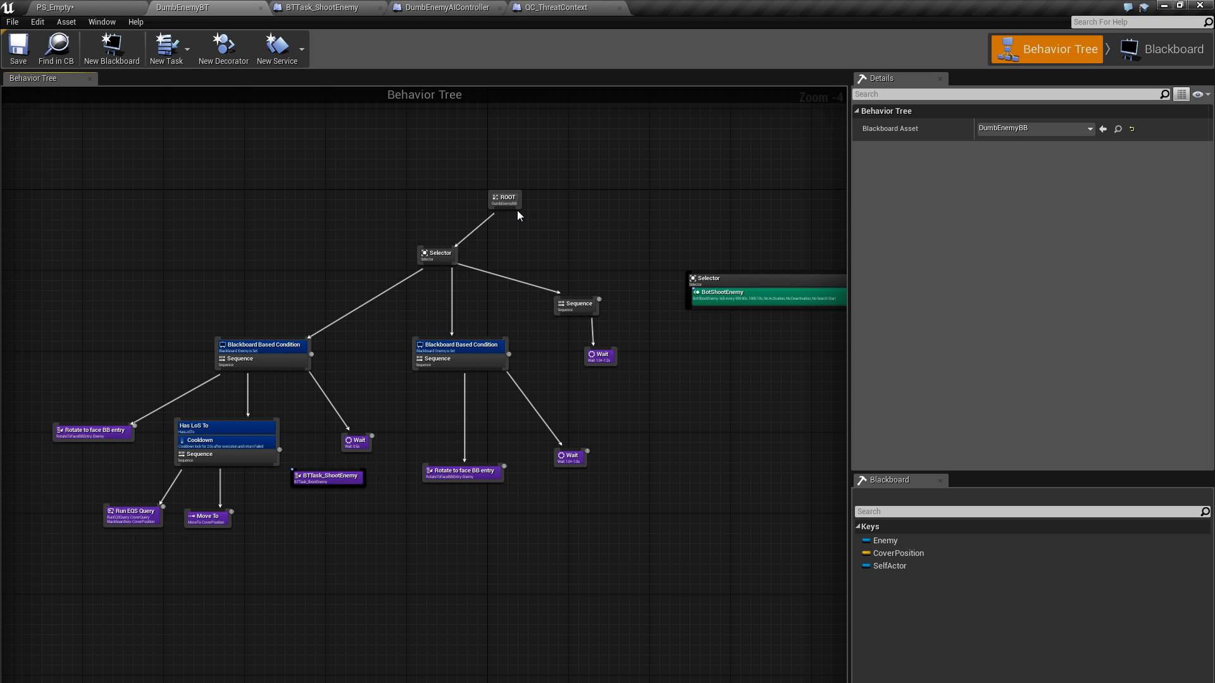
click(102, 9)
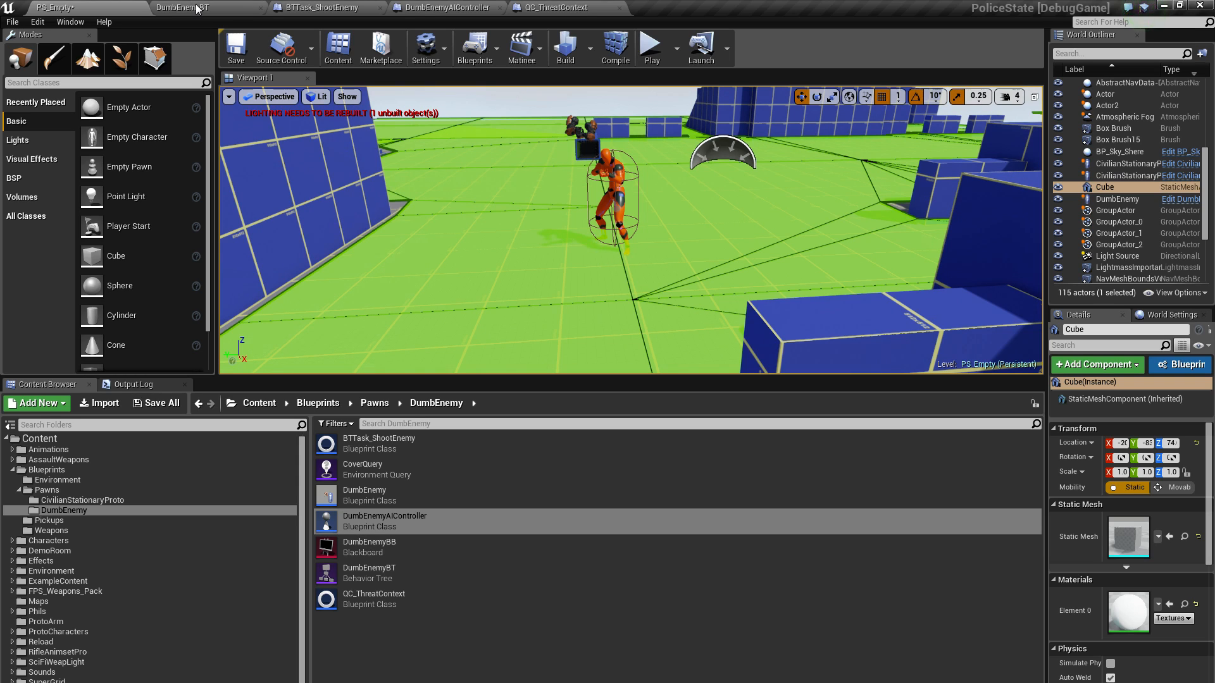
mouse_move(581, 247)
right_down()
mouse_move(522, 187)
mouse_move(593, 259)
mouse_move(601, 222)
mouse_move(599, 243)
right_up()
right_drag(722, 238, 726, 216)
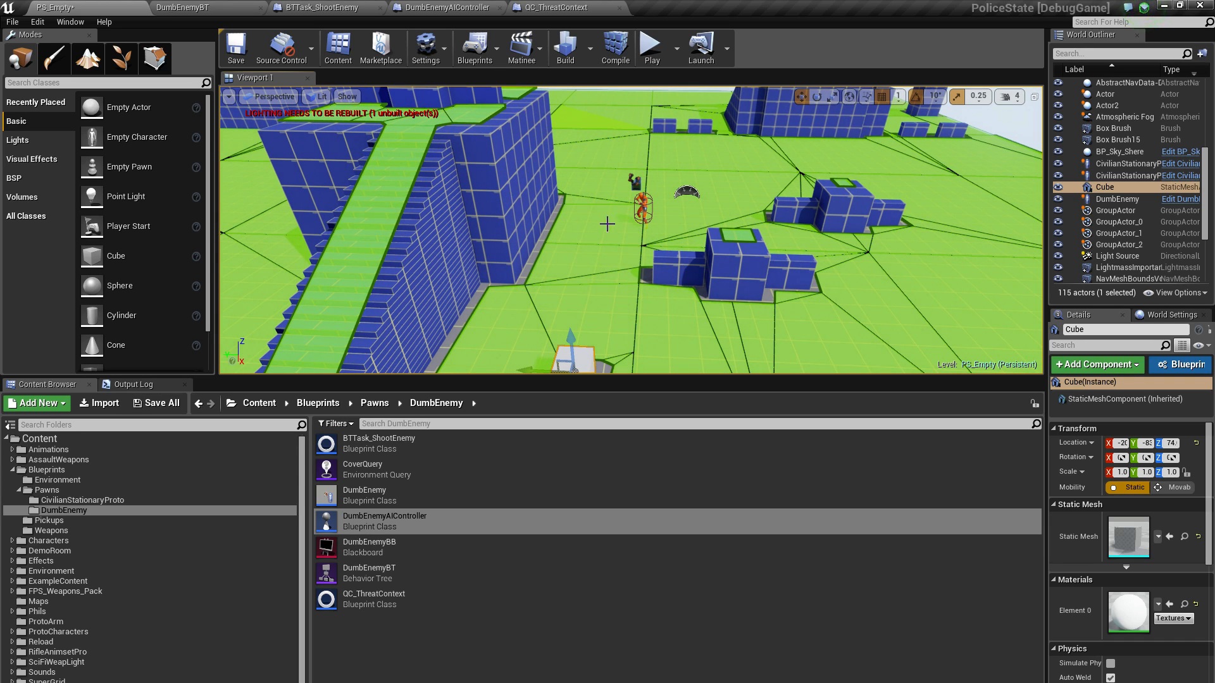
right_drag(606, 232, 624, 260)
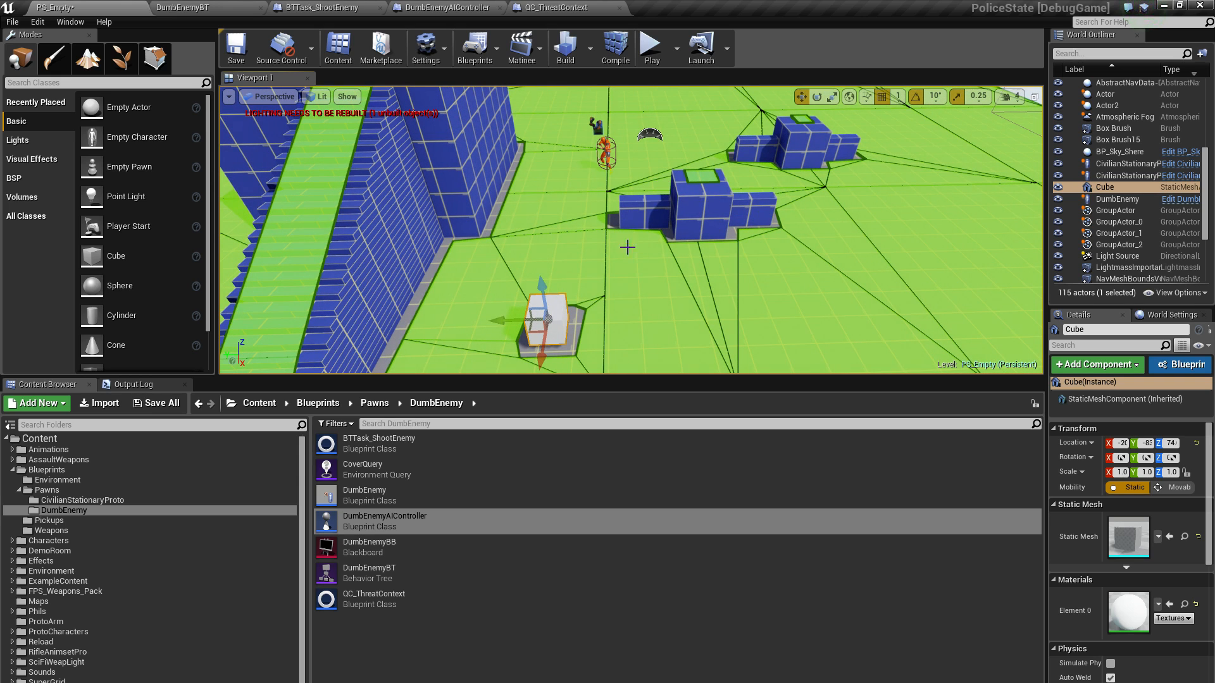
mouse_move(626, 247)
right_down()
mouse_move(617, 269)
mouse_move(607, 252)
right_up()
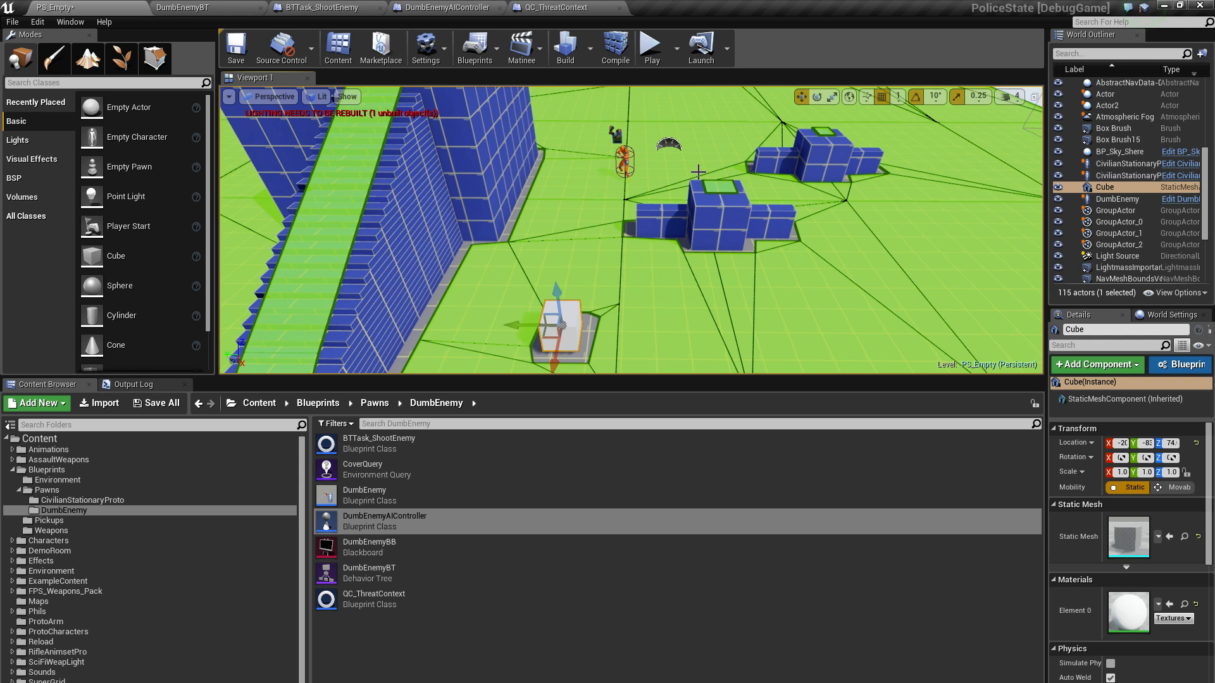
mouse_move(696, 174)
right_down()
mouse_move(690, 161)
mouse_move(685, 175)
right_up()
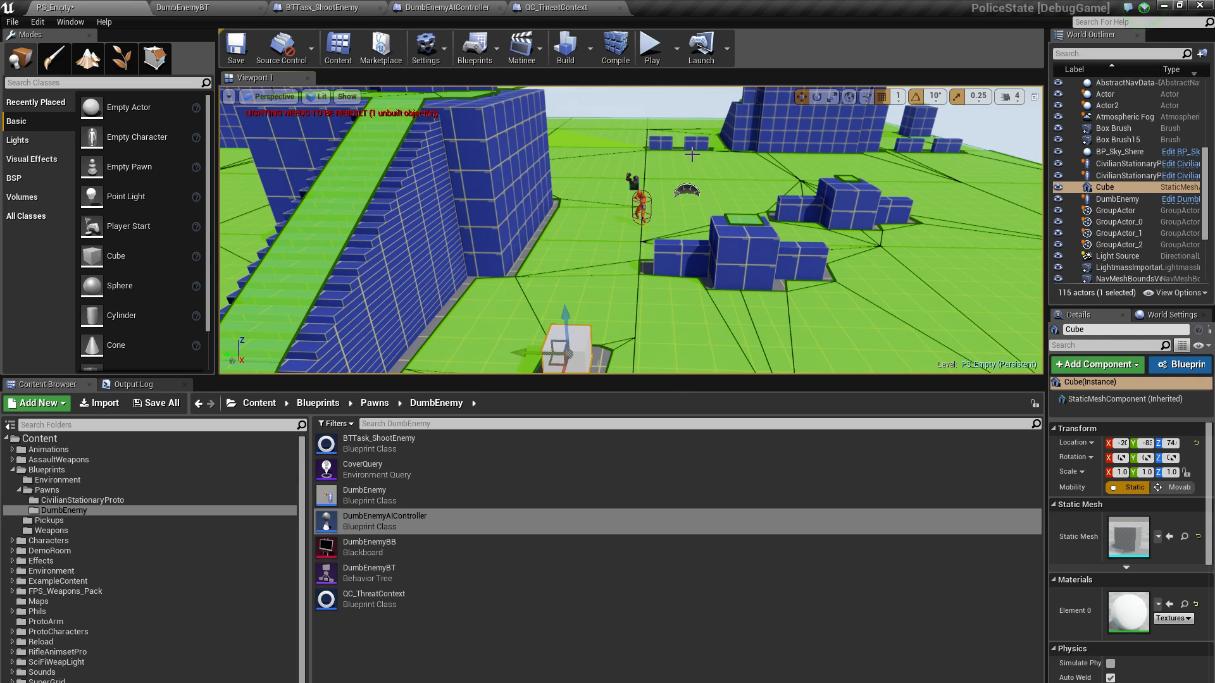
Open the CoverQuery environment query and examine the PathingGrid and SimpleGrid generators with their tests
click(358, 469)
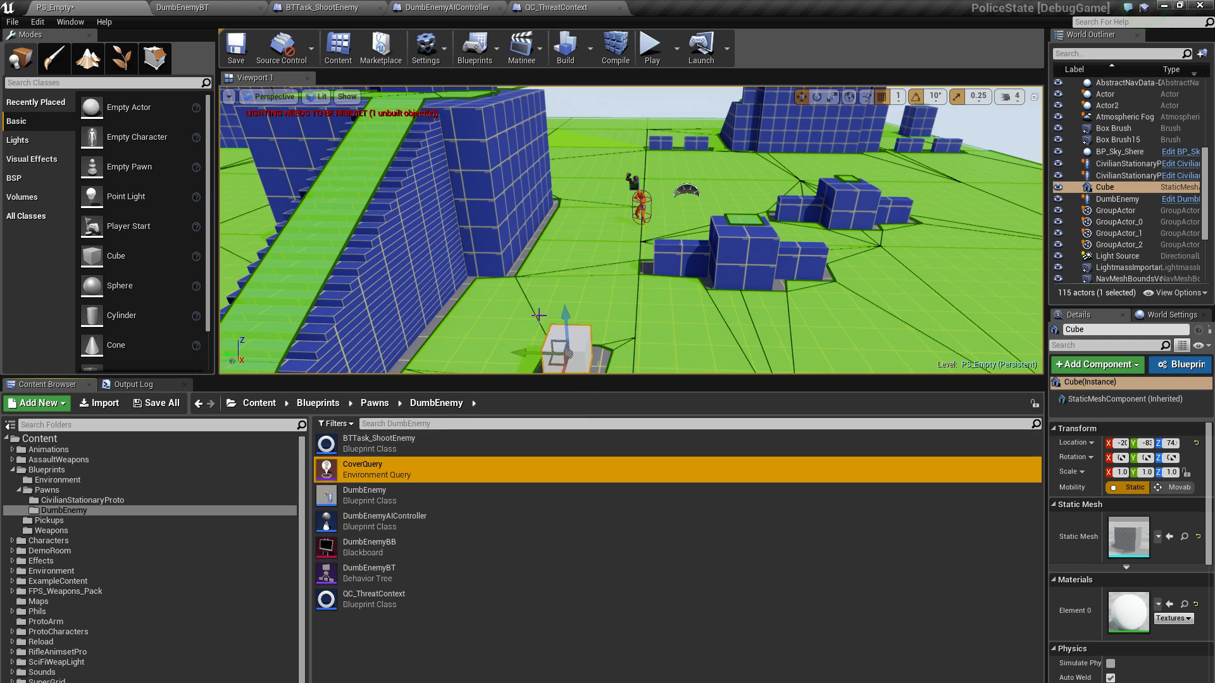
double_click(352, 470)
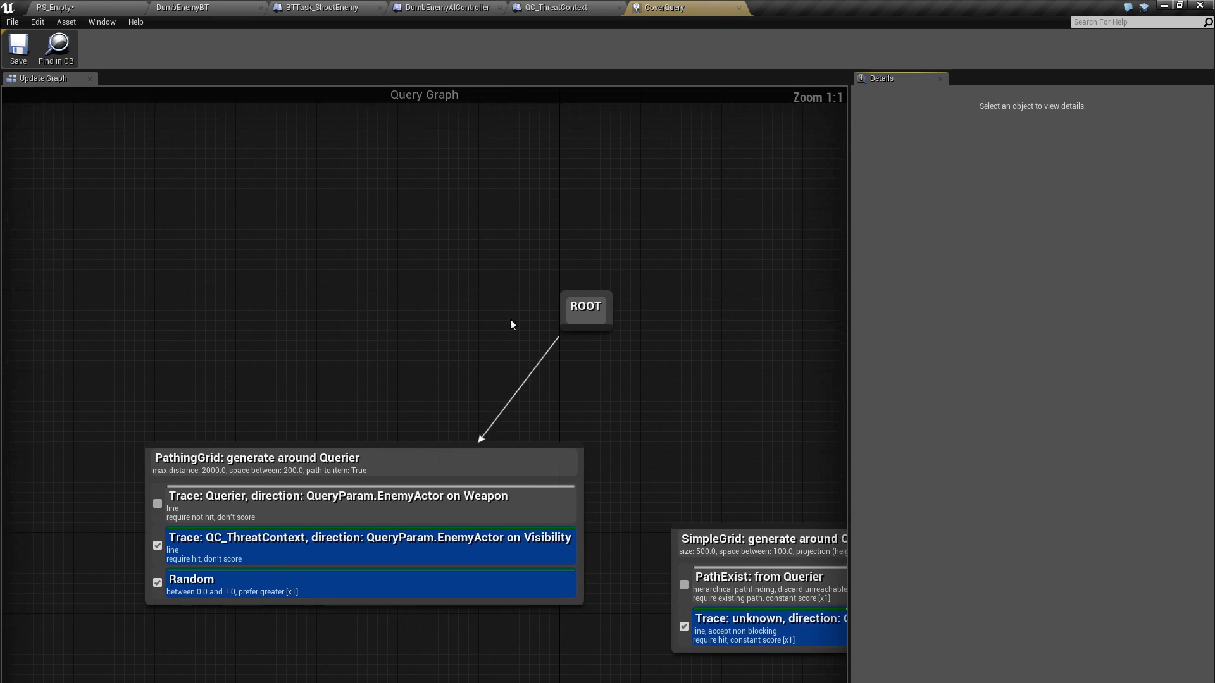
right_drag(510, 319, 526, 325)
right_drag(521, 272, 481, 197)
scroll(423, 329, down, 2)
right_drag(410, 329, 362, 283)
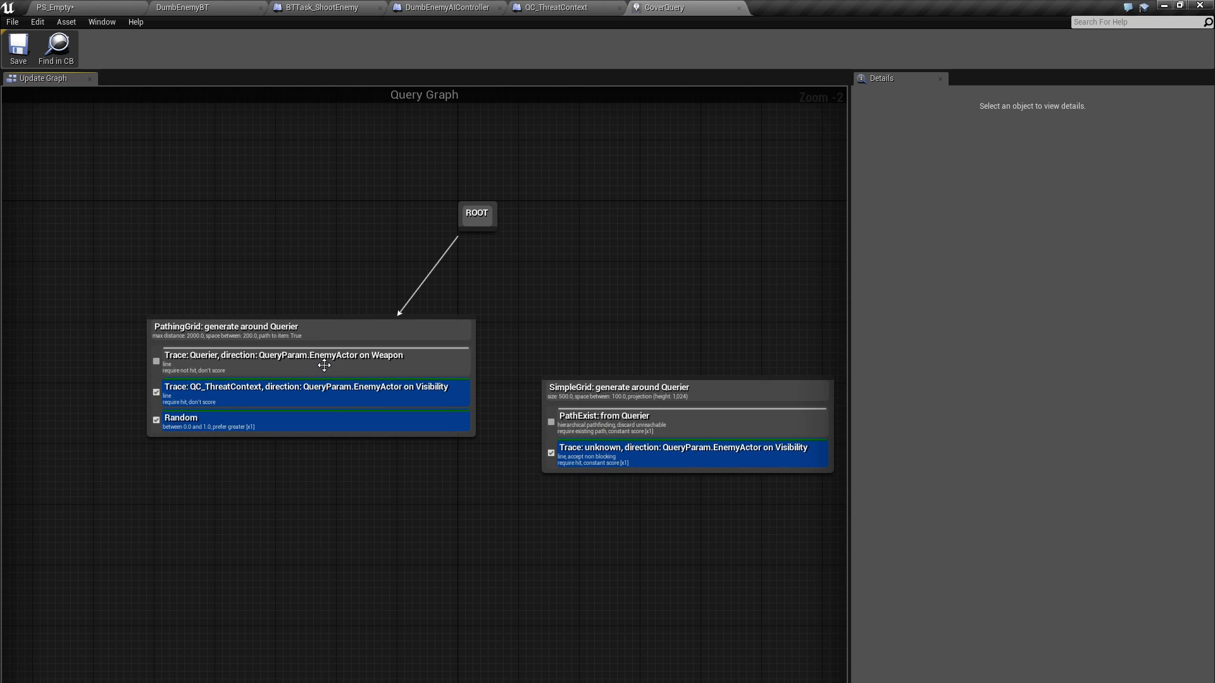
mouse_move(314, 230)
right_down()
mouse_move(295, 212)
mouse_move(327, 214)
right_up()
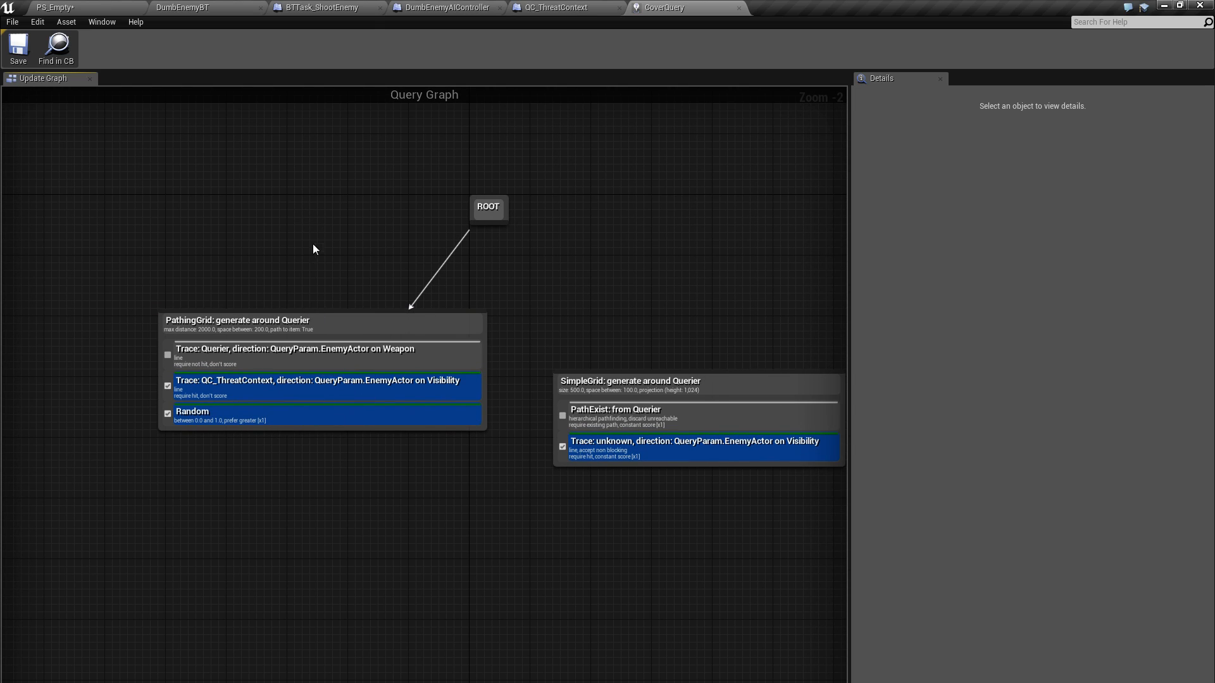
right_drag(312, 245, 314, 284)
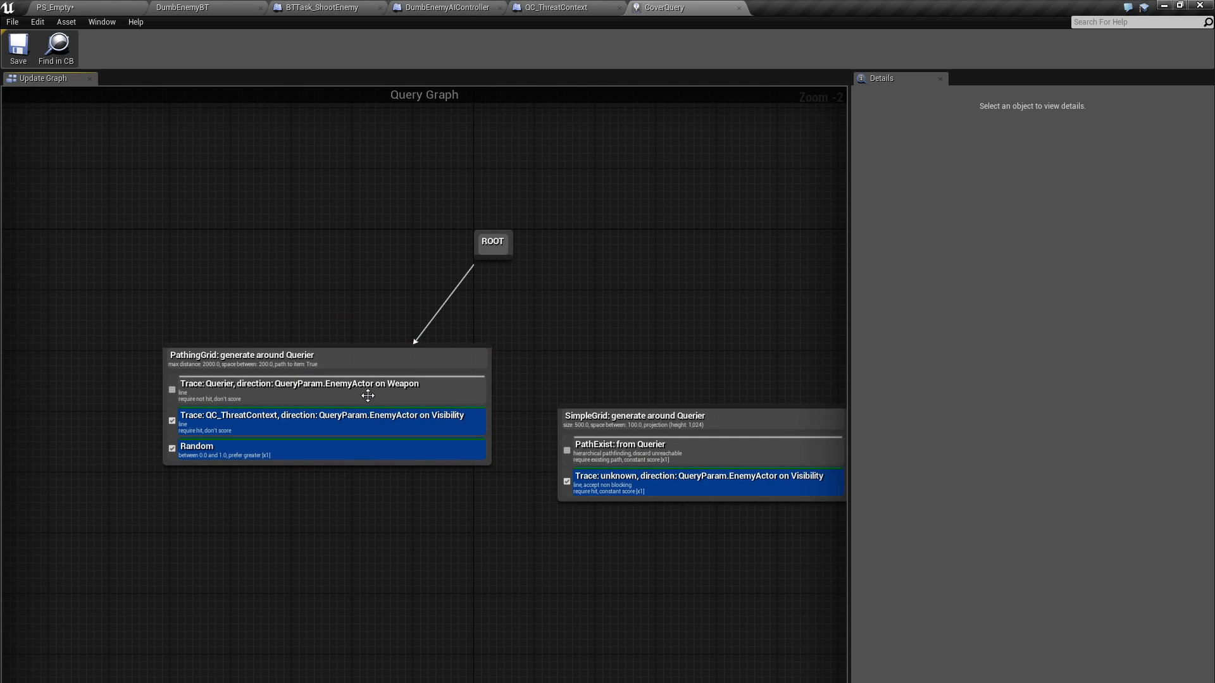
Inspect the settings of the QC_ThreatContext trace test and the PathingGrid generator
click(432, 396)
click(393, 426)
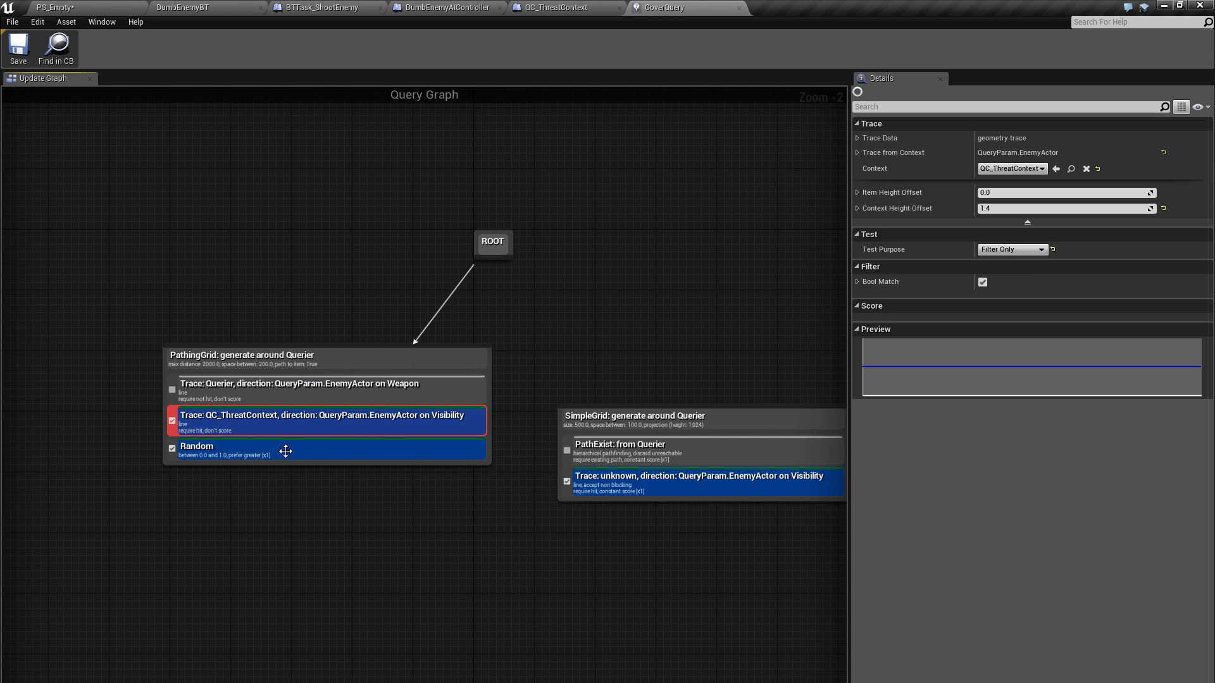
click(248, 359)
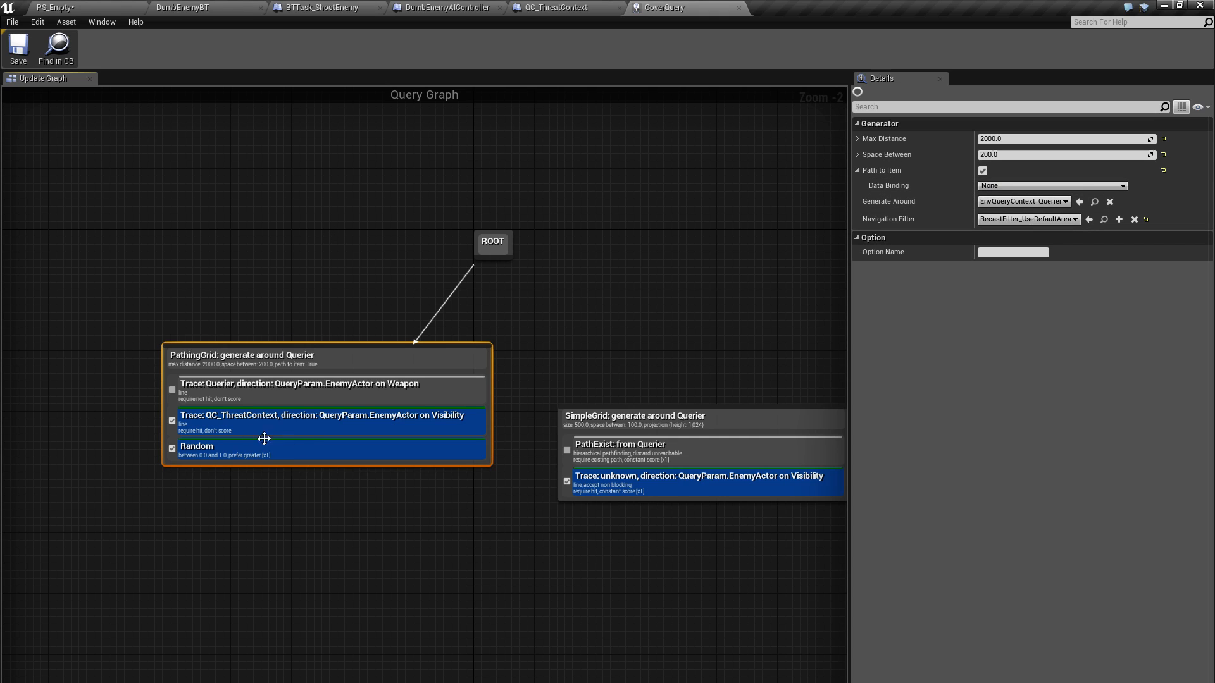
Move the QC_ThreatContext trace test above the Querier trace test in PathingGrid, and reselect the generator to show its settings
drag(301, 428, 301, 388)
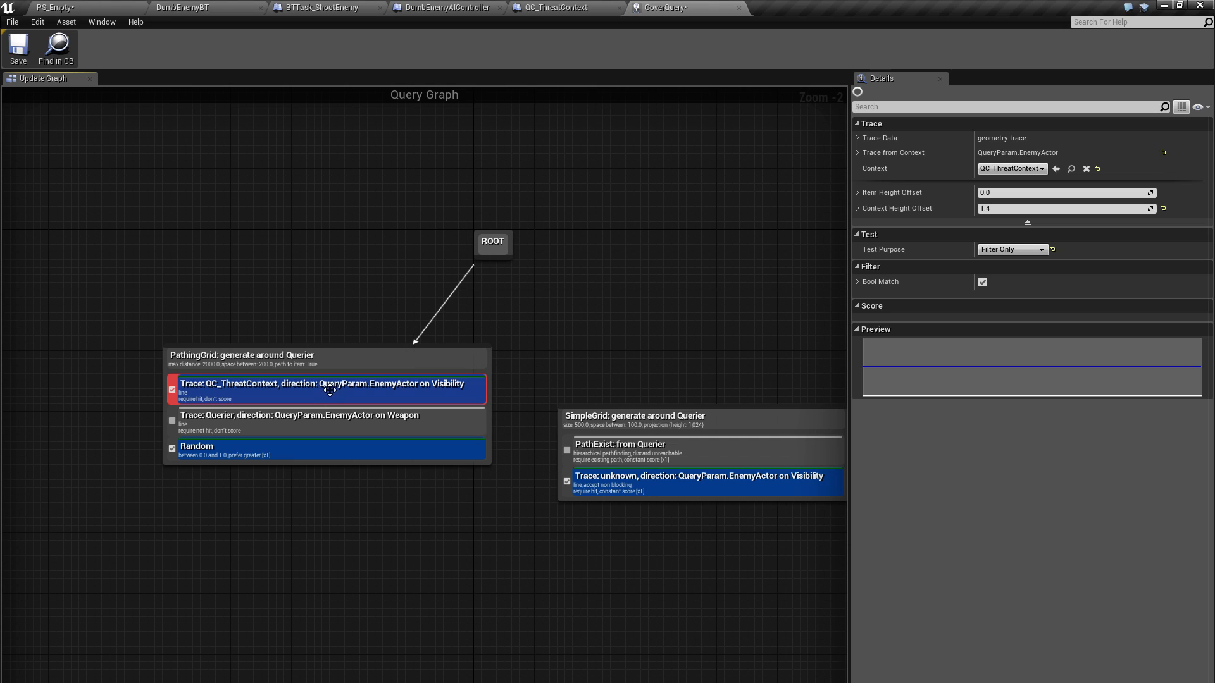
click(322, 359)
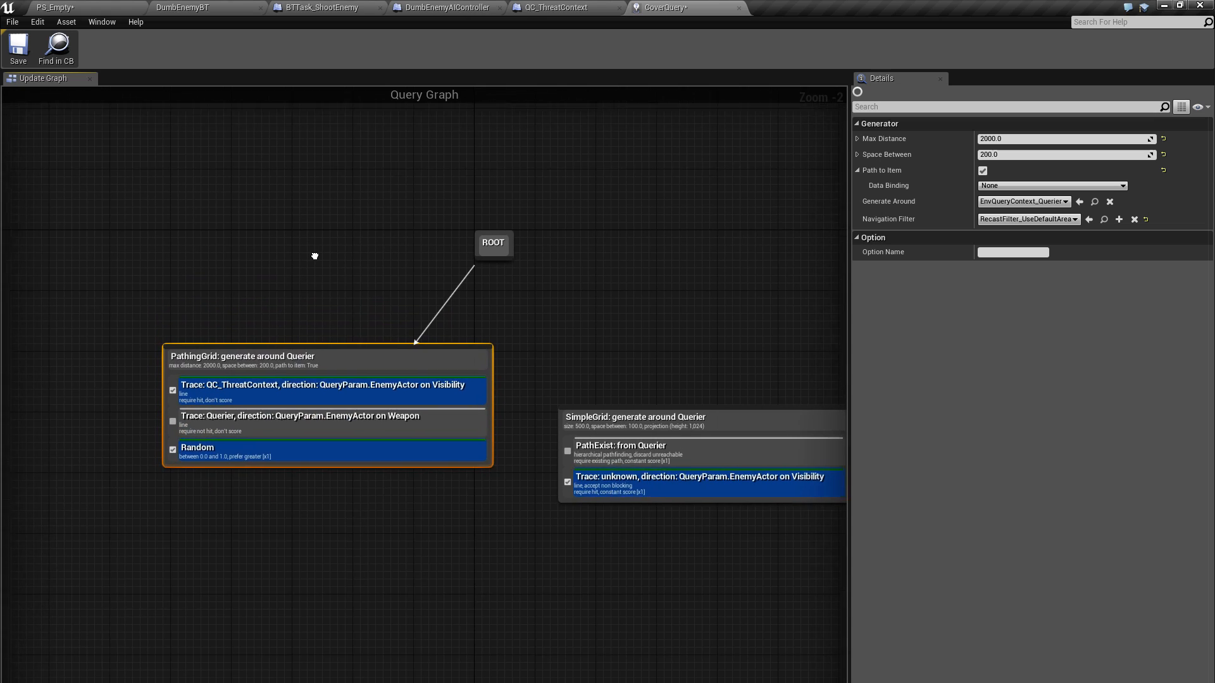
right_drag(314, 257, 287, 310)
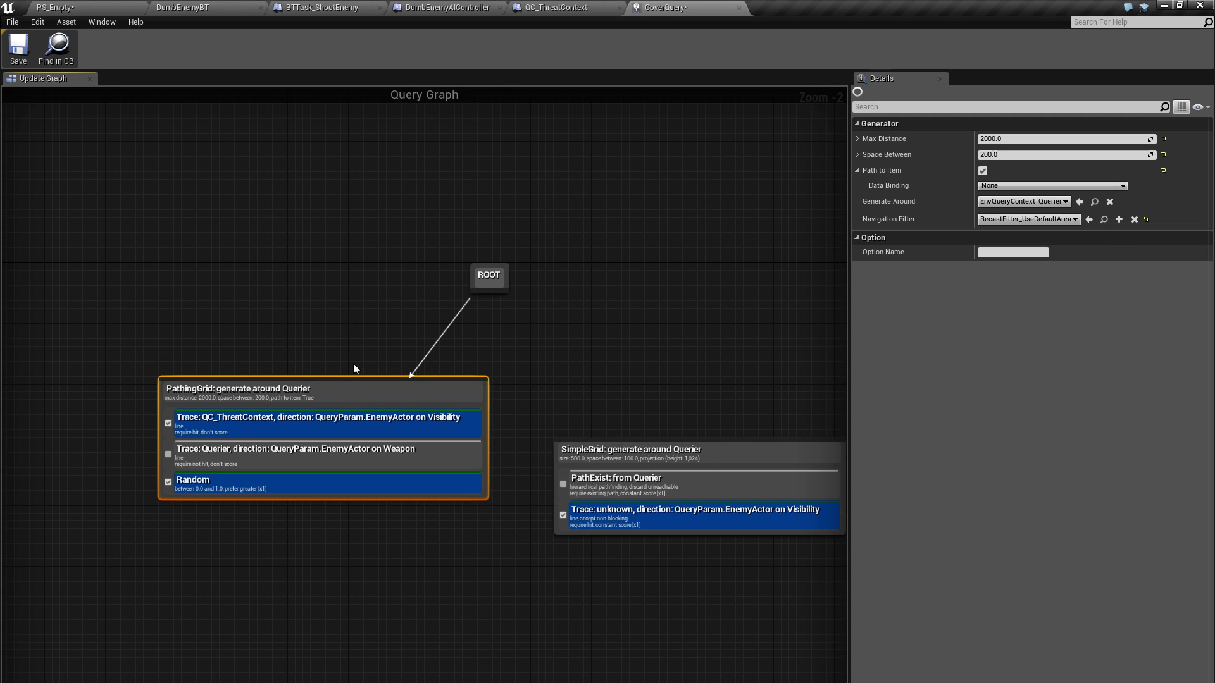
mouse_move(353, 364)
right_down()
mouse_move(342, 293)
mouse_move(352, 333)
right_up()
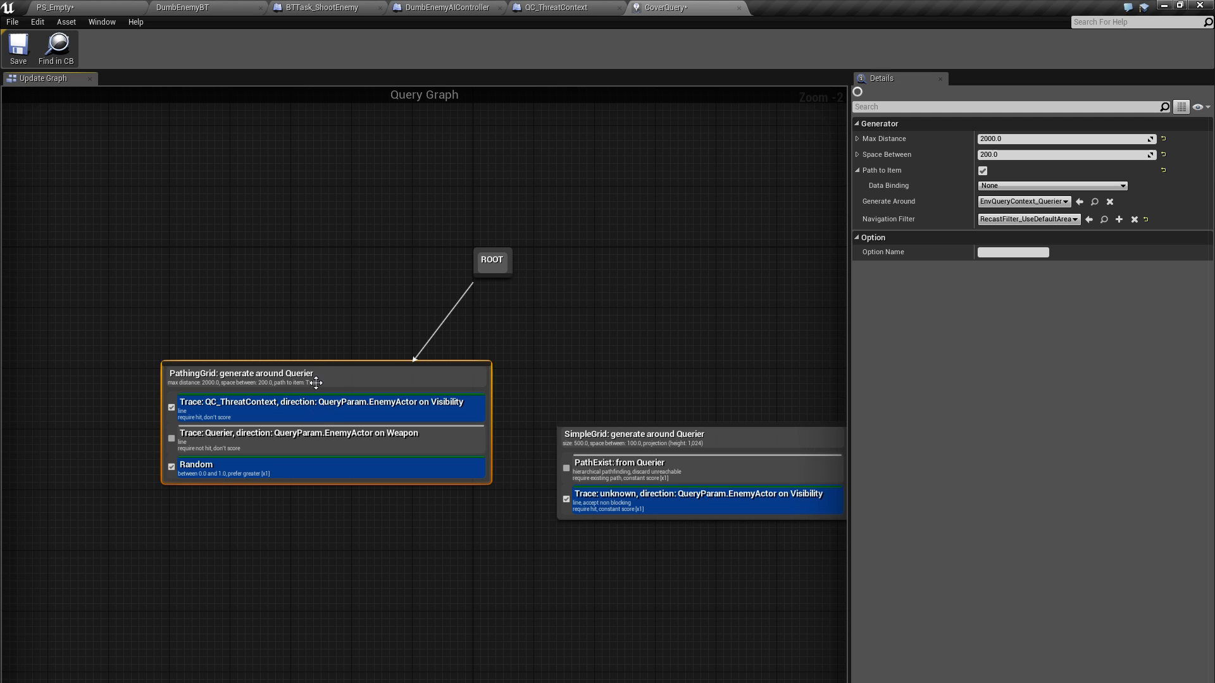
right_drag(309, 253, 290, 298)
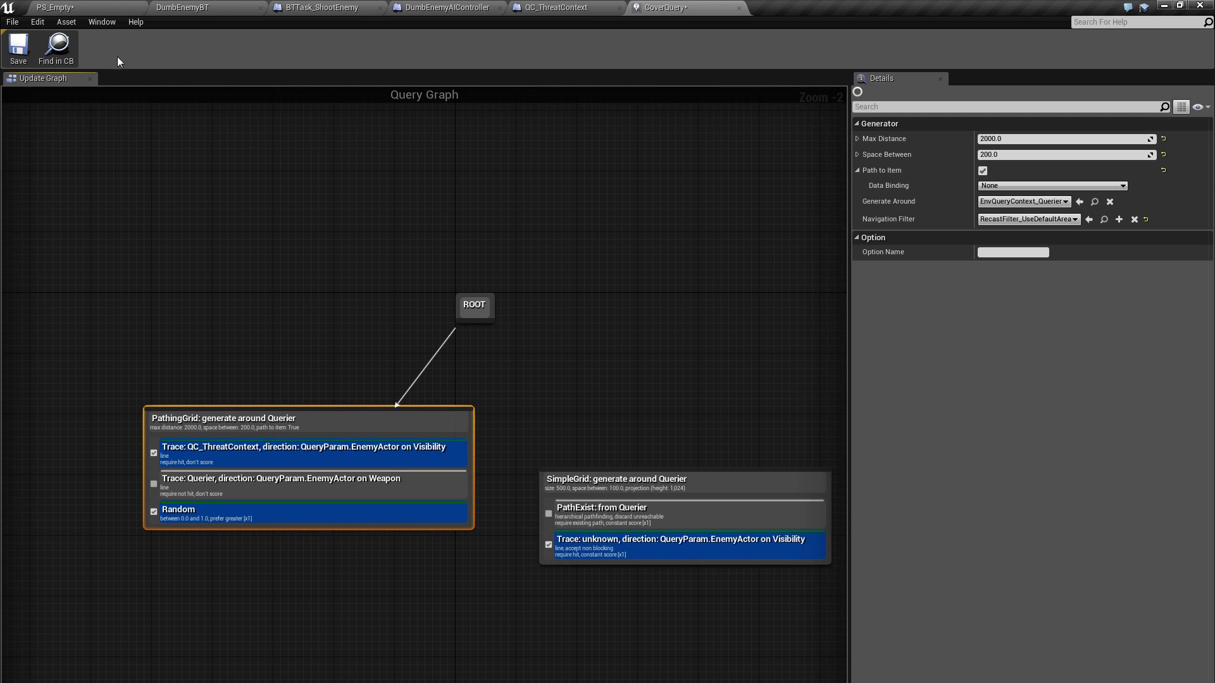
Go back to the PS_Empty level and view the possible cover spots around the white cube and the blue blocks
click(100, 6)
scroll(569, 257, up, 3)
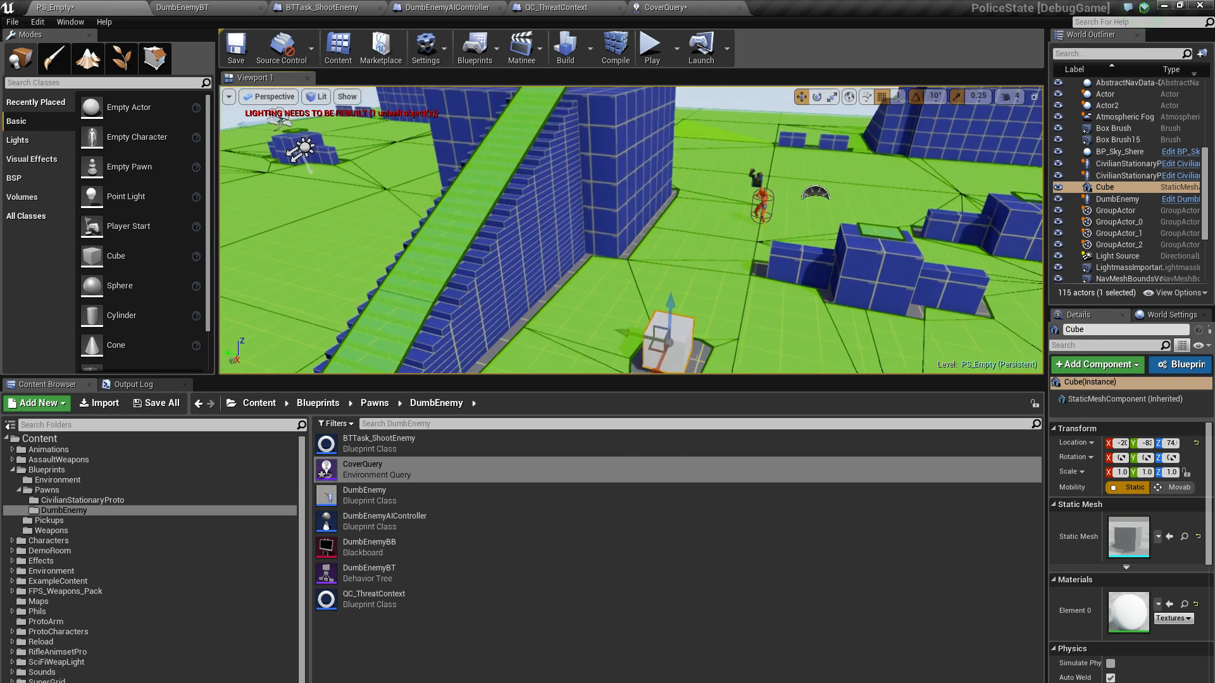
mouse_move(721, 264)
right_down()
mouse_move(769, 265)
mouse_move(784, 219)
mouse_move(714, 258)
right_up()
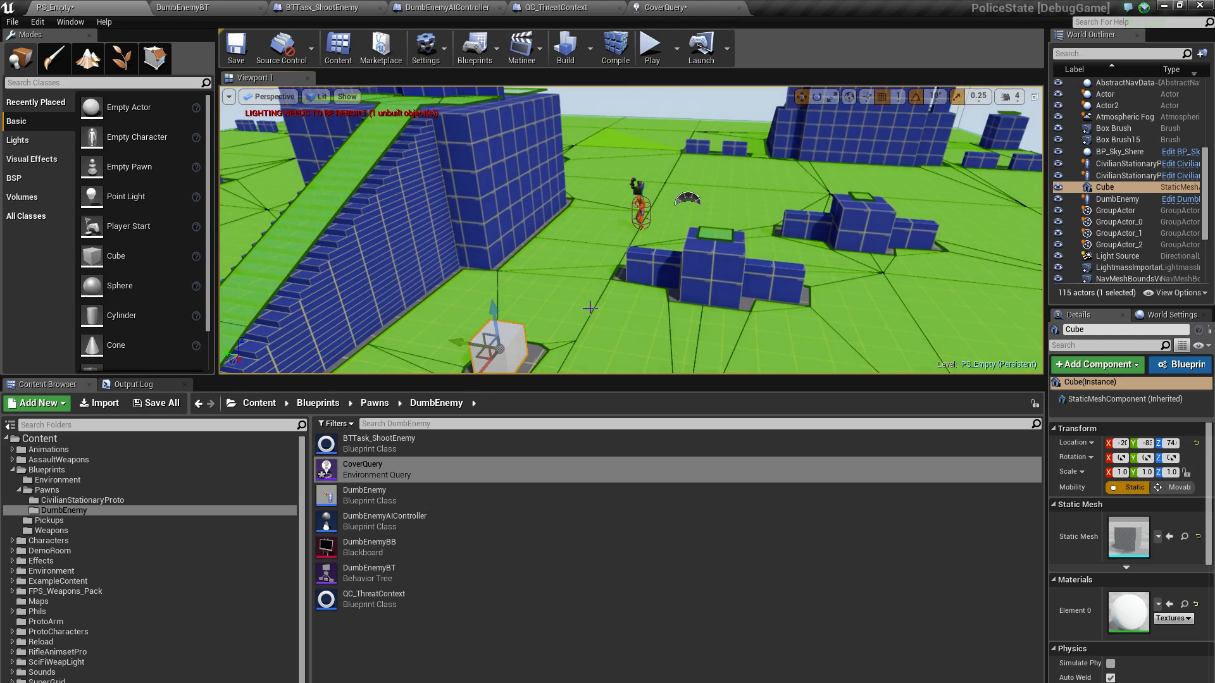
right_drag(586, 302, 572, 317)
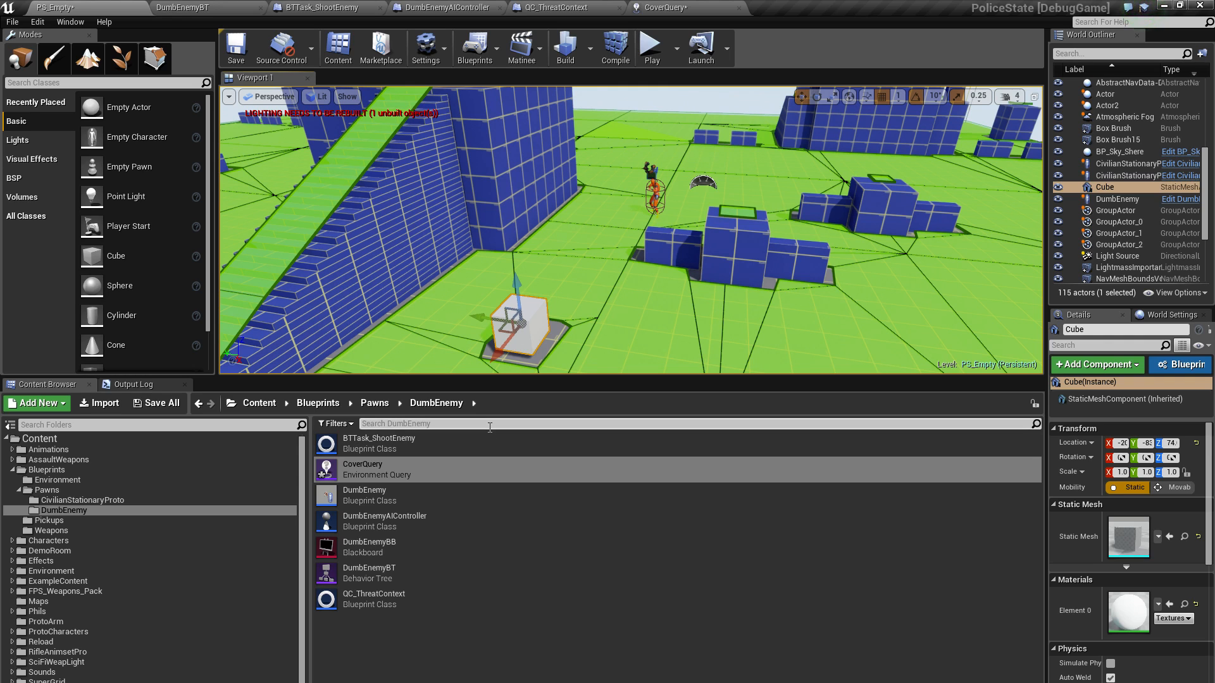
Open the QC_ThreatContext blueprint and examine the whole ProvideSingleActor function graph
double_click(380, 599)
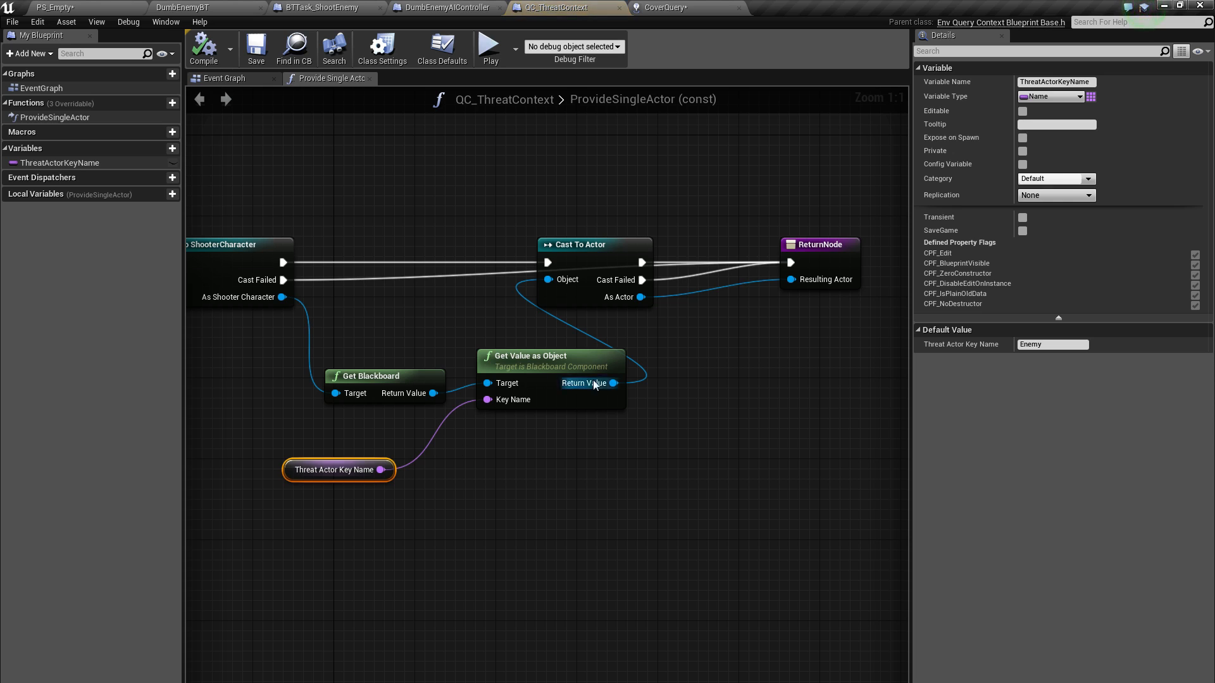
scroll(540, 345, up, 1)
scroll(613, 436, down, 3)
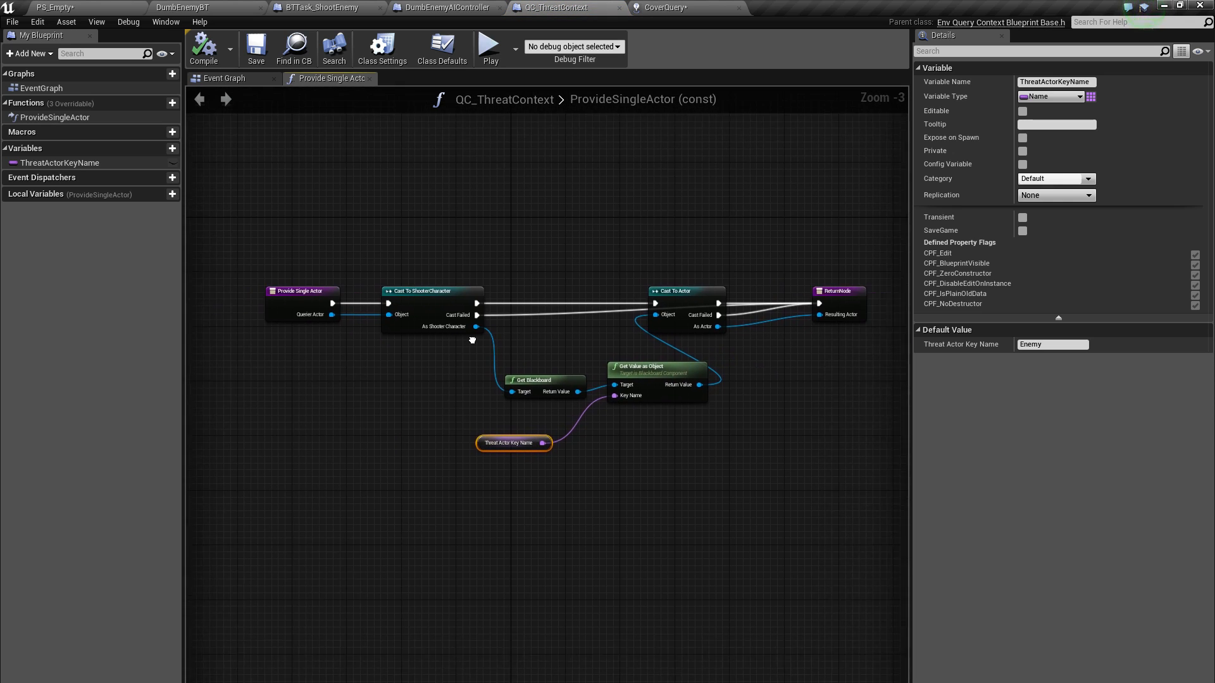
Return to the PS_Empty level and enlarge the viewport by shrinking the Content Browser
click(95, 6)
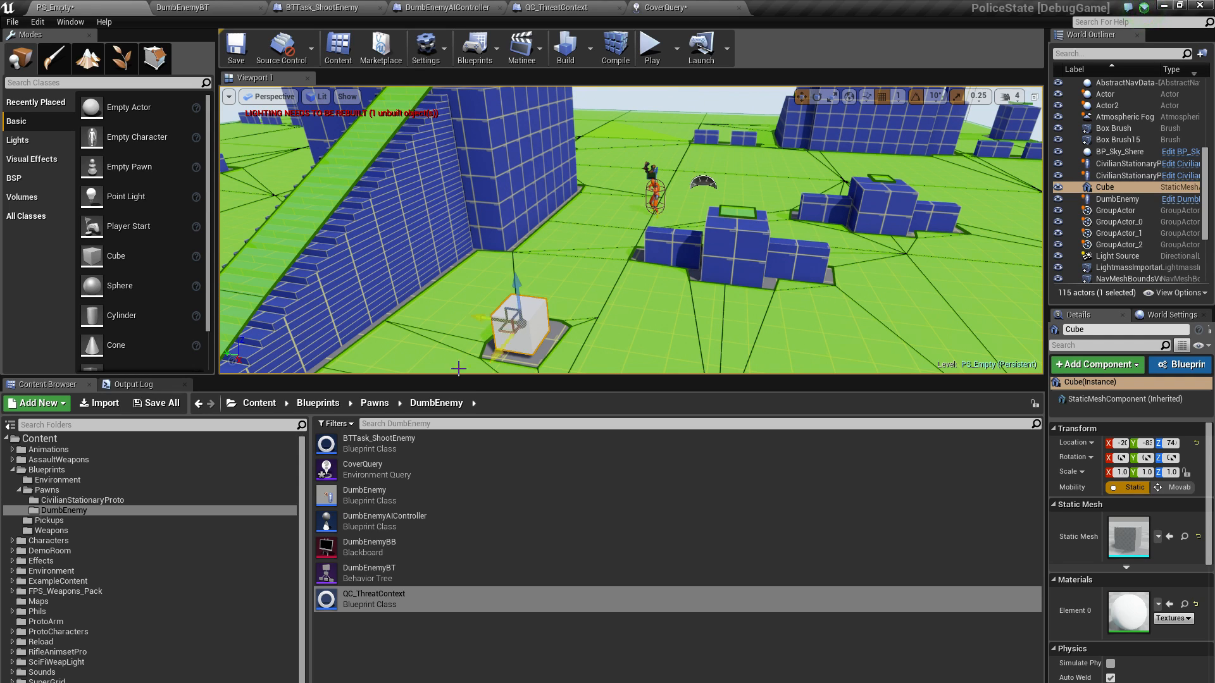
click(365, 474)
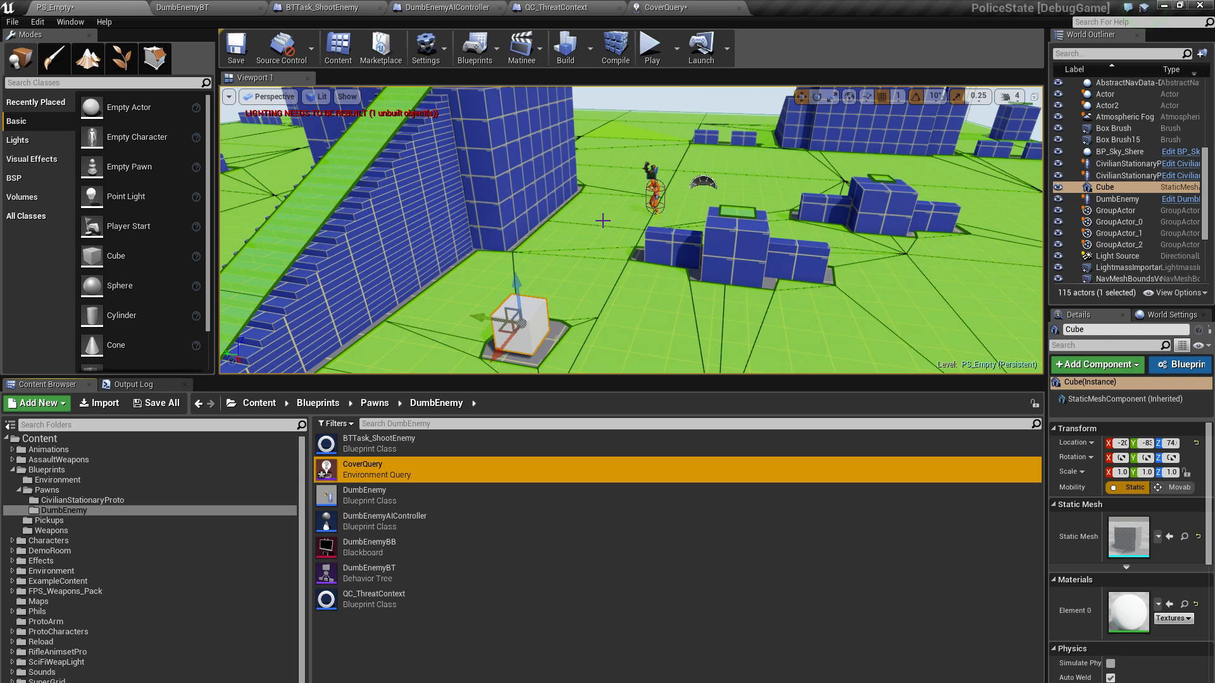
mouse_move(609, 243)
right_down()
mouse_move(597, 263)
mouse_move(620, 245)
mouse_move(589, 246)
mouse_move(608, 247)
right_up()
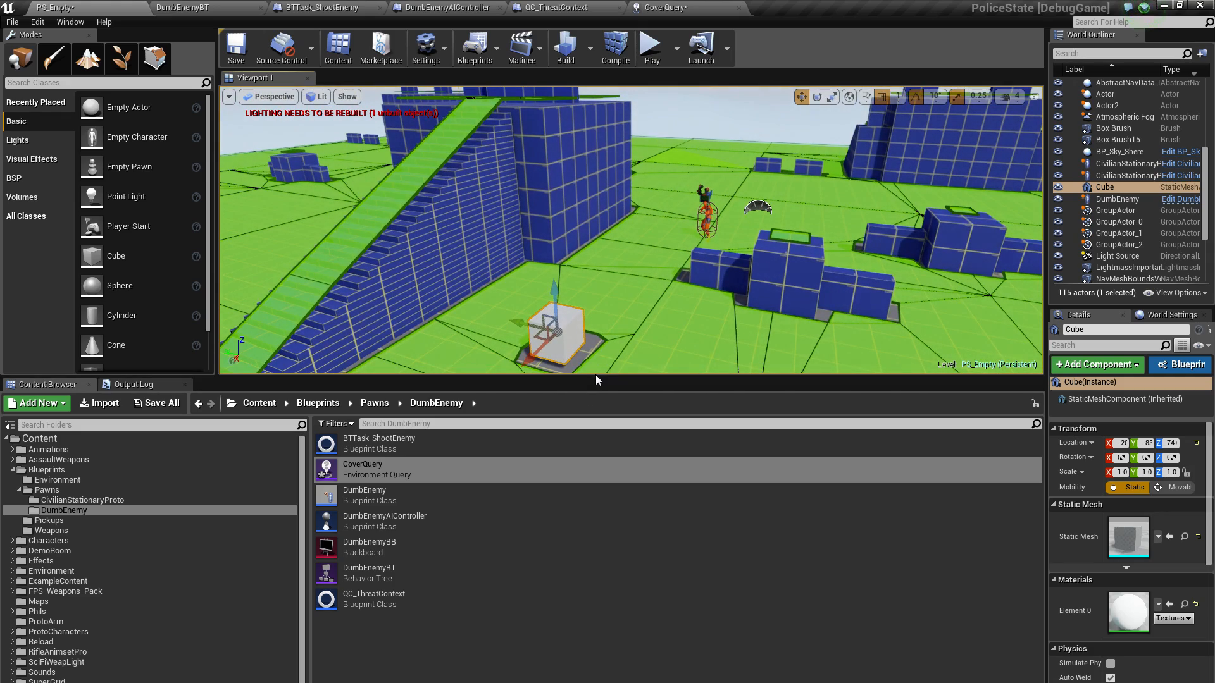
drag(592, 377, 609, 603)
right_drag(621, 397, 624, 436)
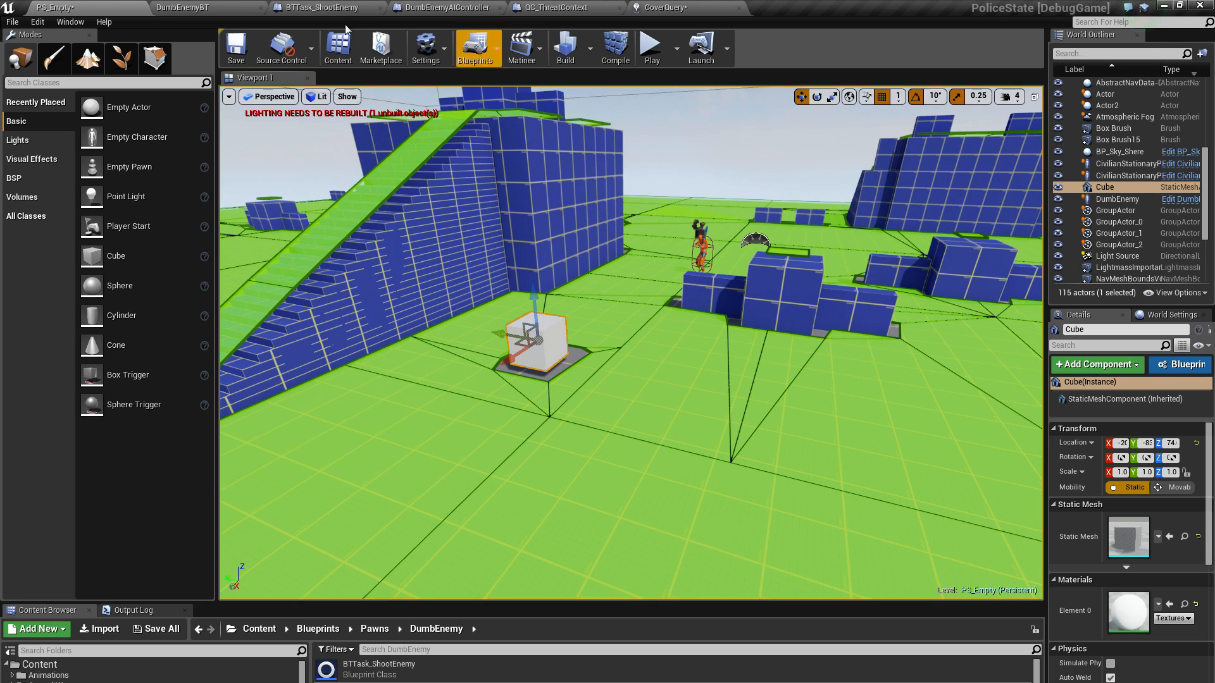
Examine the DumbEnemyBT behavior tree, focusing on the Has LoS To and Cooldown sequence with its Run EQS Query and Move To tasks
click(221, 8)
right_drag(434, 318, 510, 286)
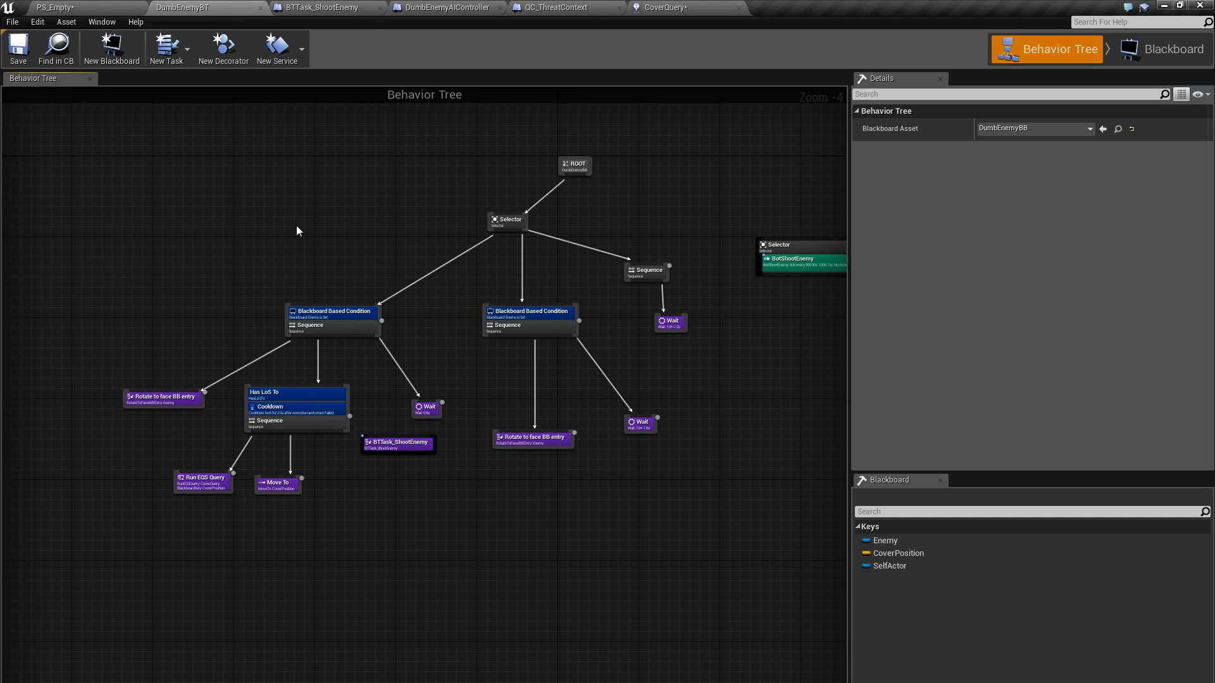
right_drag(386, 257, 374, 234)
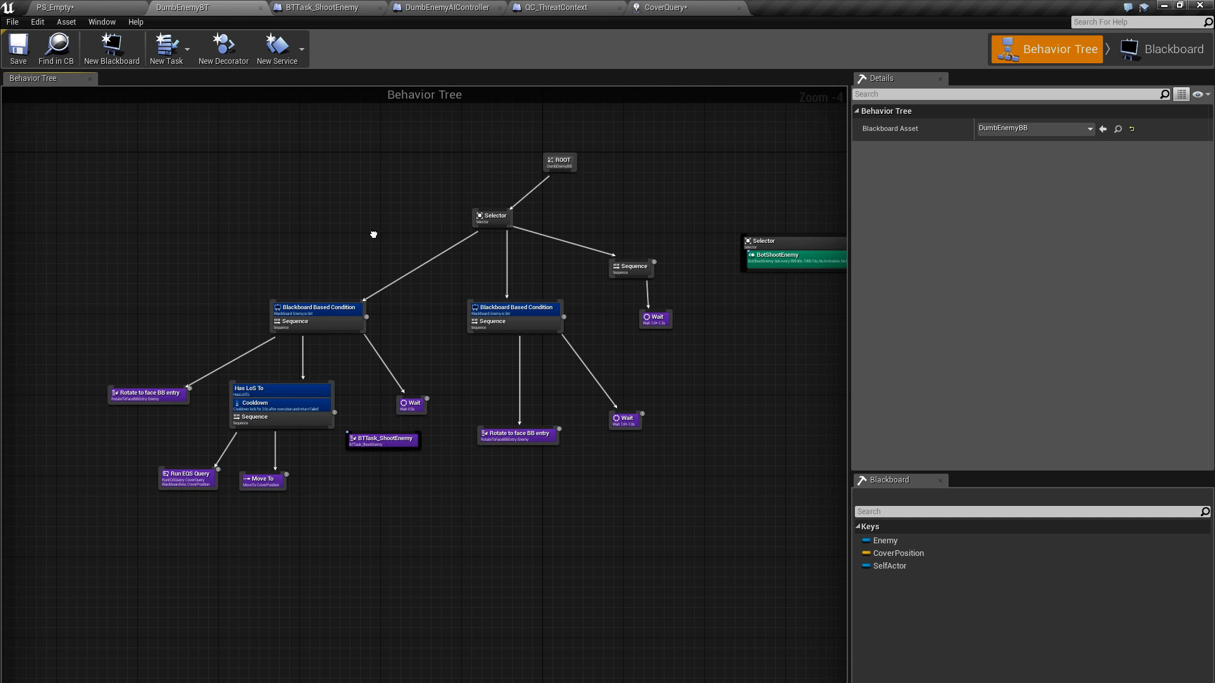
click(94, 8)
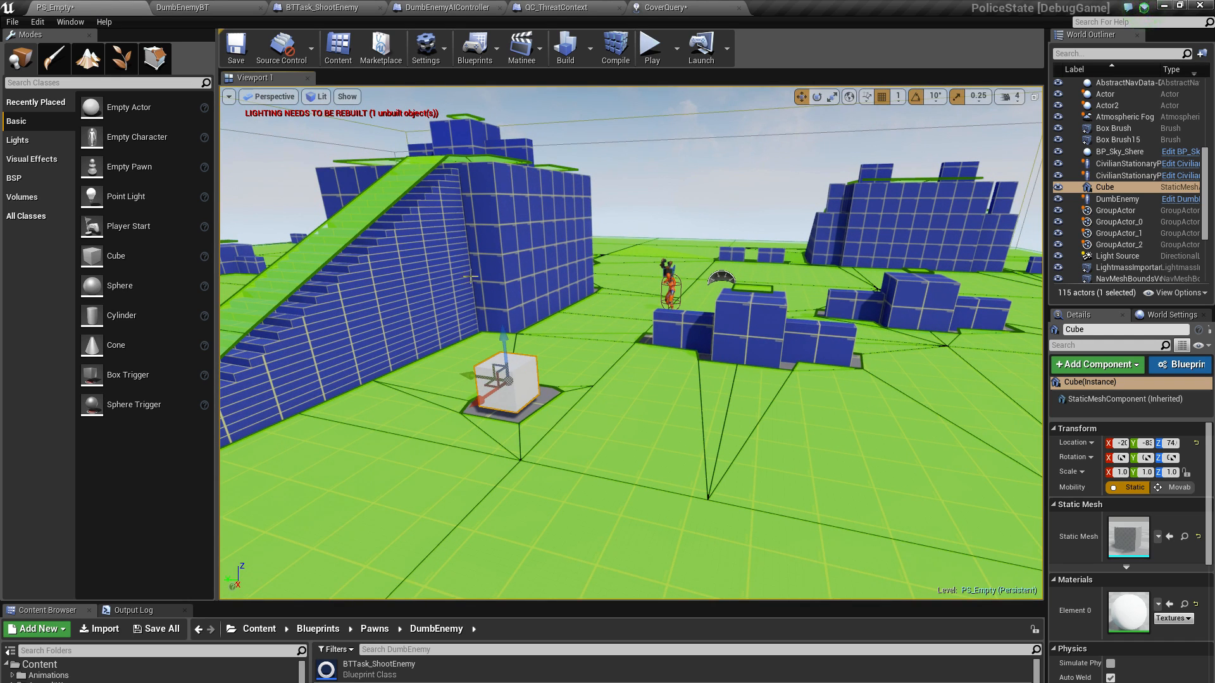
click(201, 11)
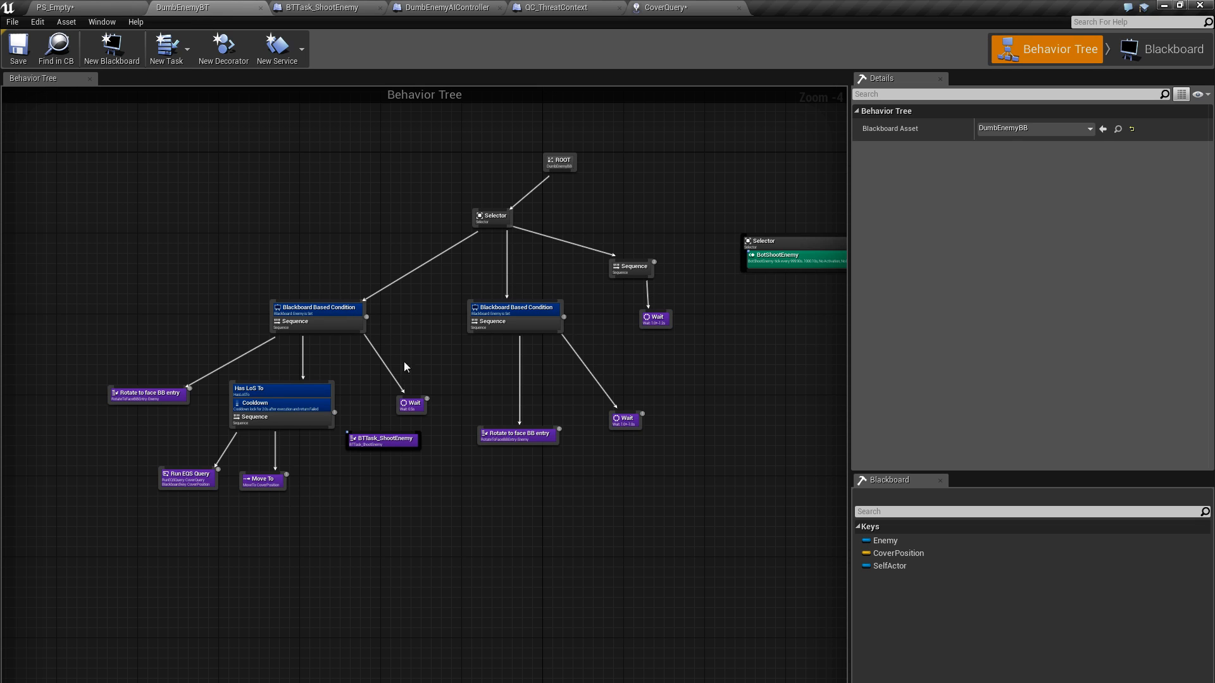
scroll(285, 226, up, 1)
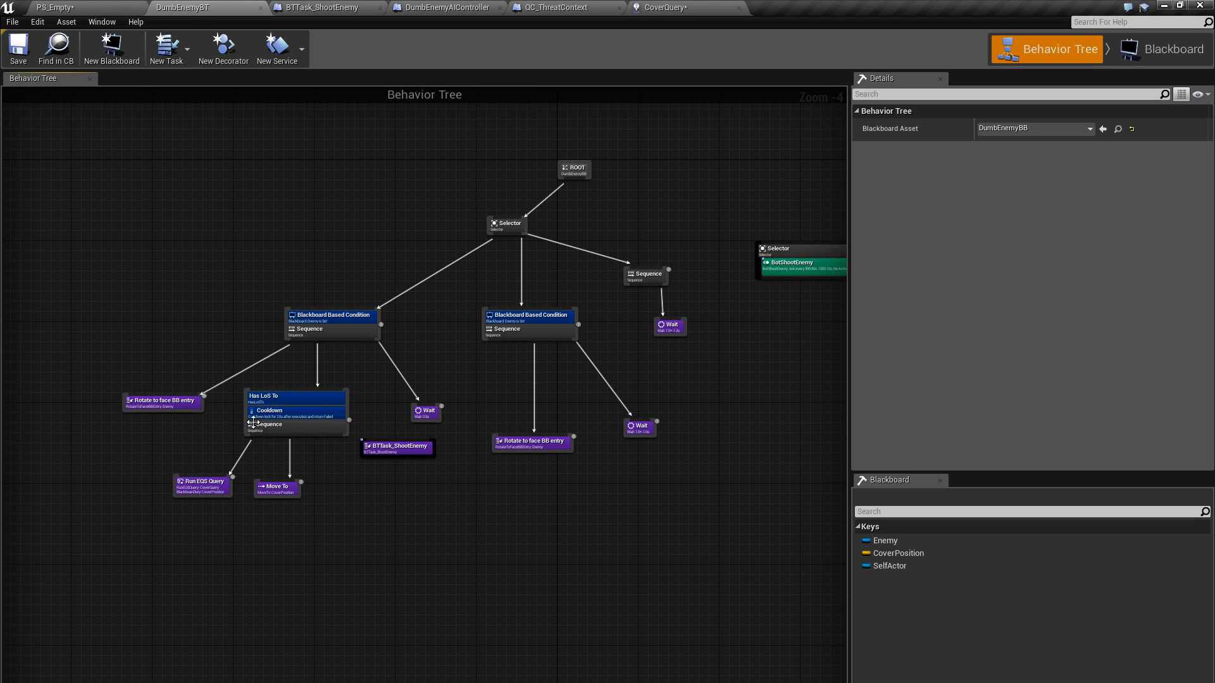
scroll(262, 324, up, 1)
right_drag(262, 324, 293, 257)
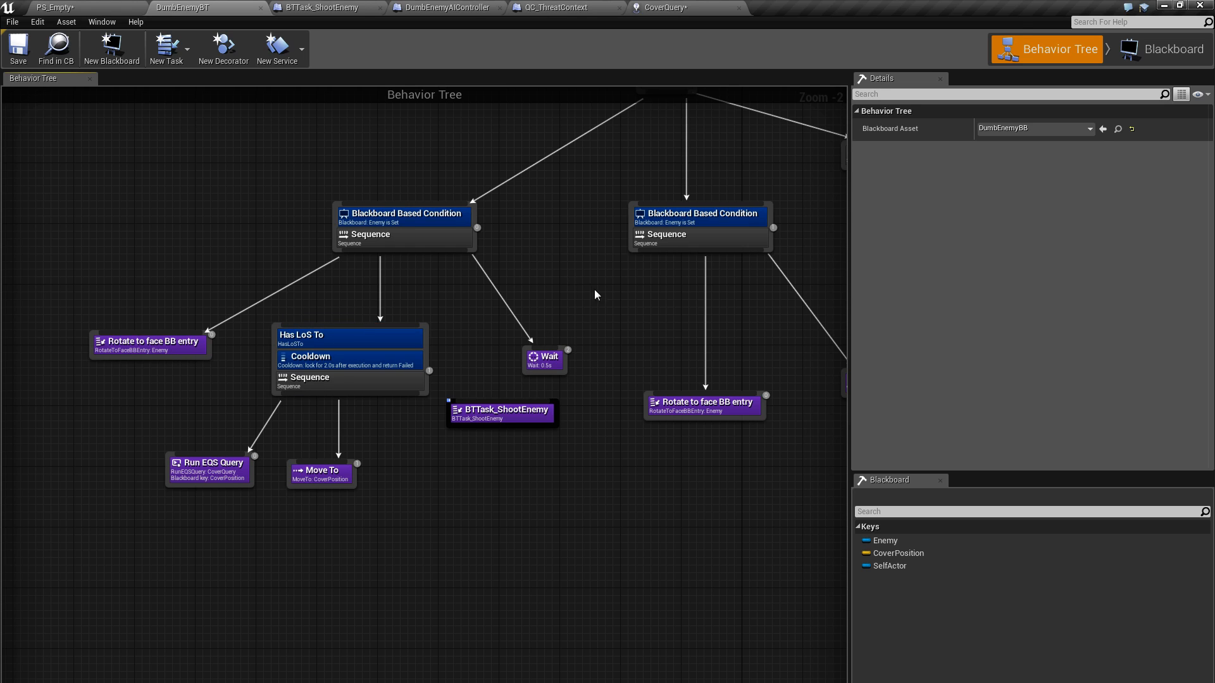
right_drag(595, 293, 512, 342)
scroll(443, 354, down, 2)
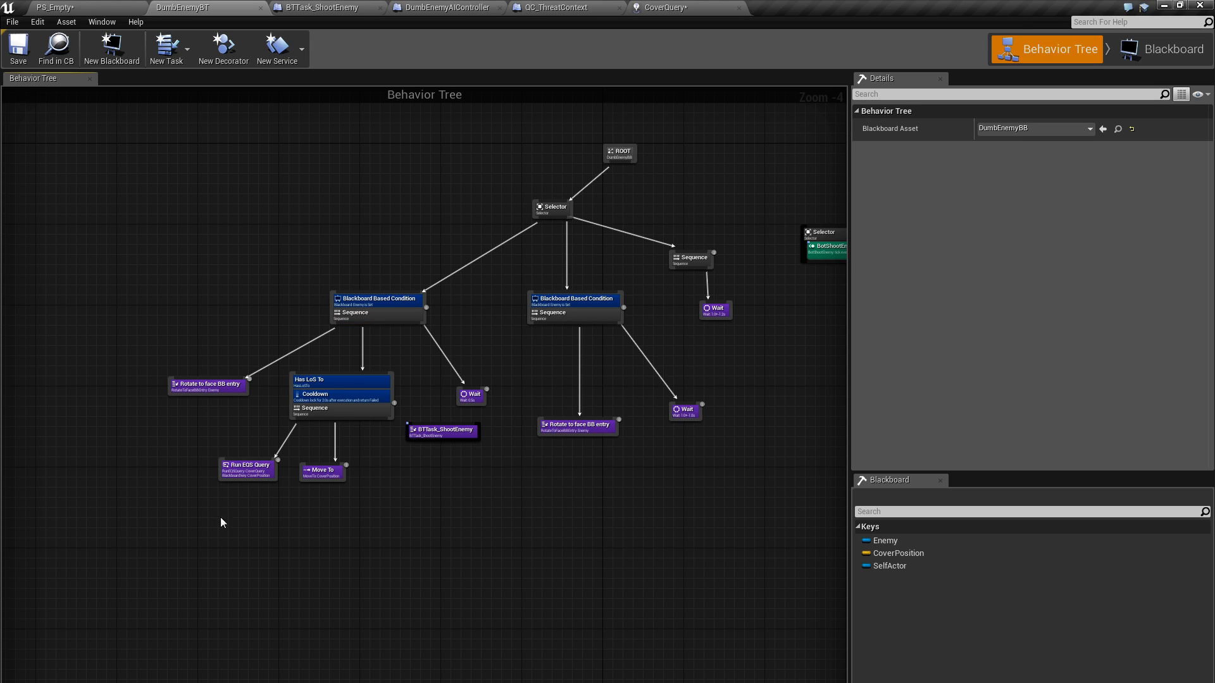
Examine the DumbEnemyBT branches, from the Has LoS To and Cooldown sequence with its cover tasks up to the whole tree under the root
right_drag(502, 328, 483, 240)
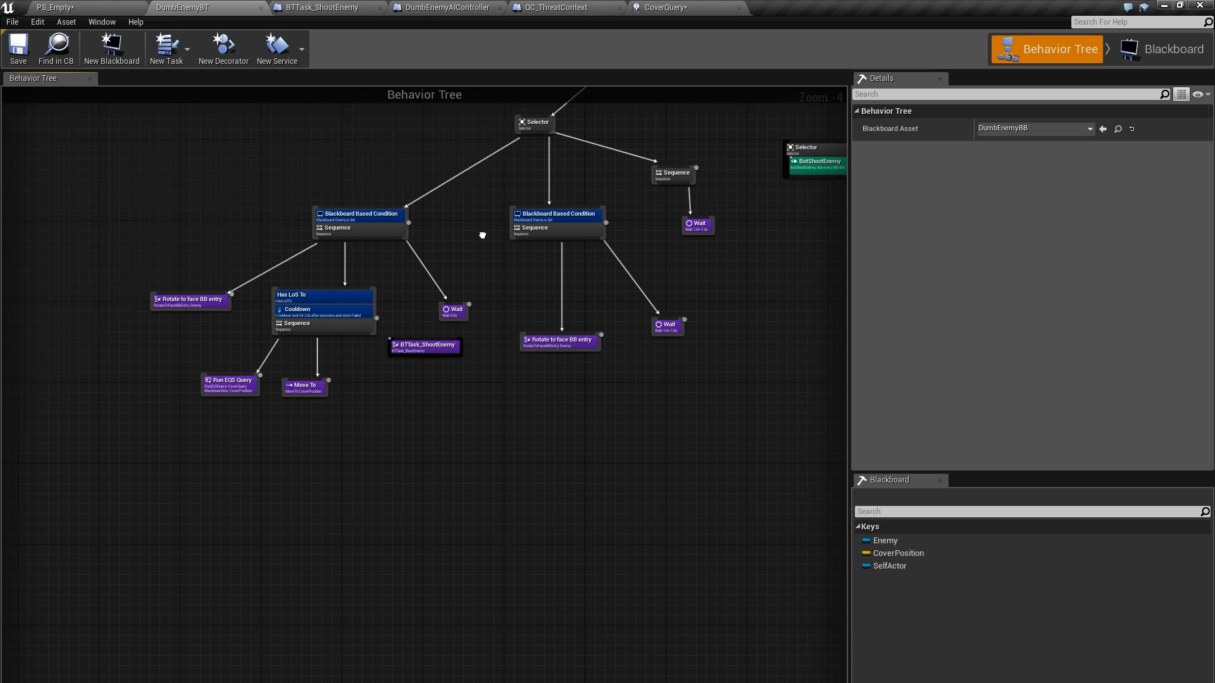
scroll(336, 285, up, 2)
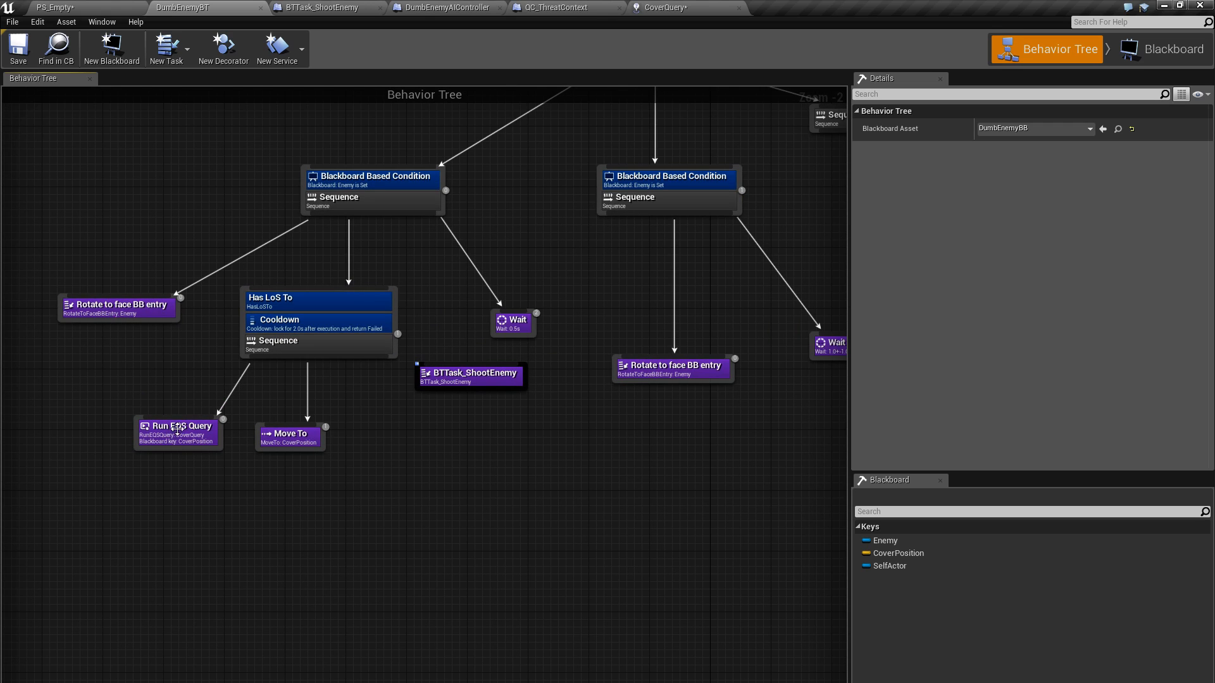
right_drag(156, 344, 194, 357)
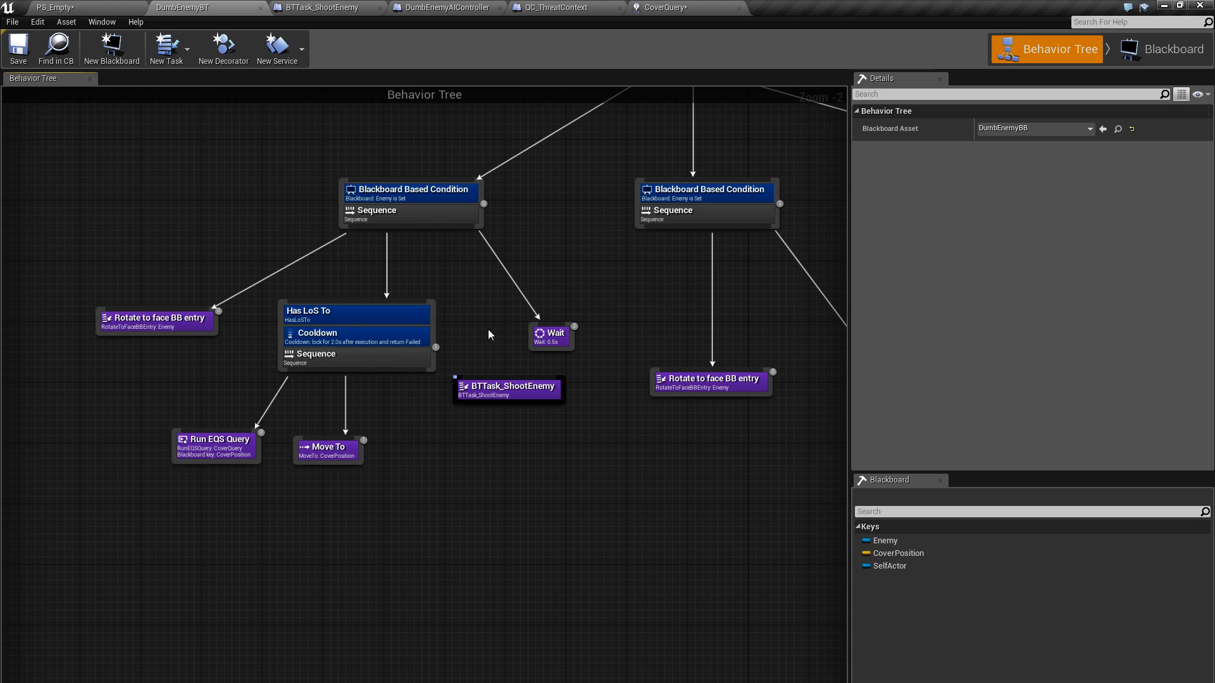
right_drag(488, 329, 486, 391)
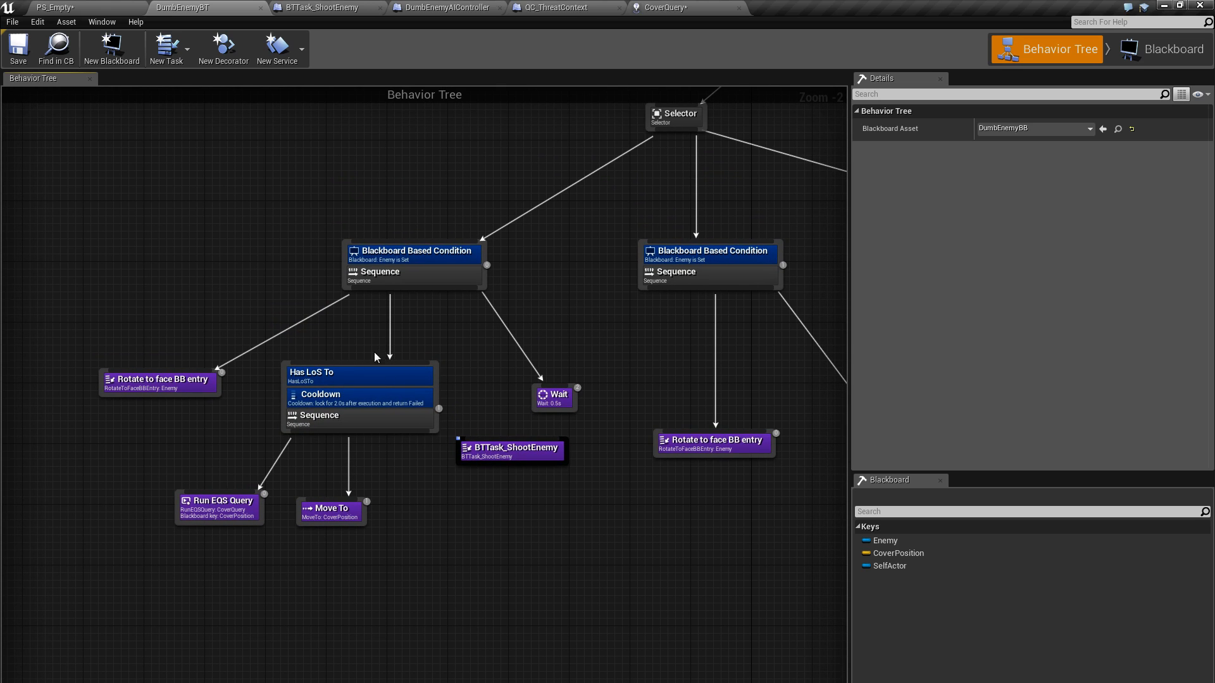
right_drag(504, 349, 383, 382)
scroll(418, 388, down, 2)
right_drag(407, 255, 308, 228)
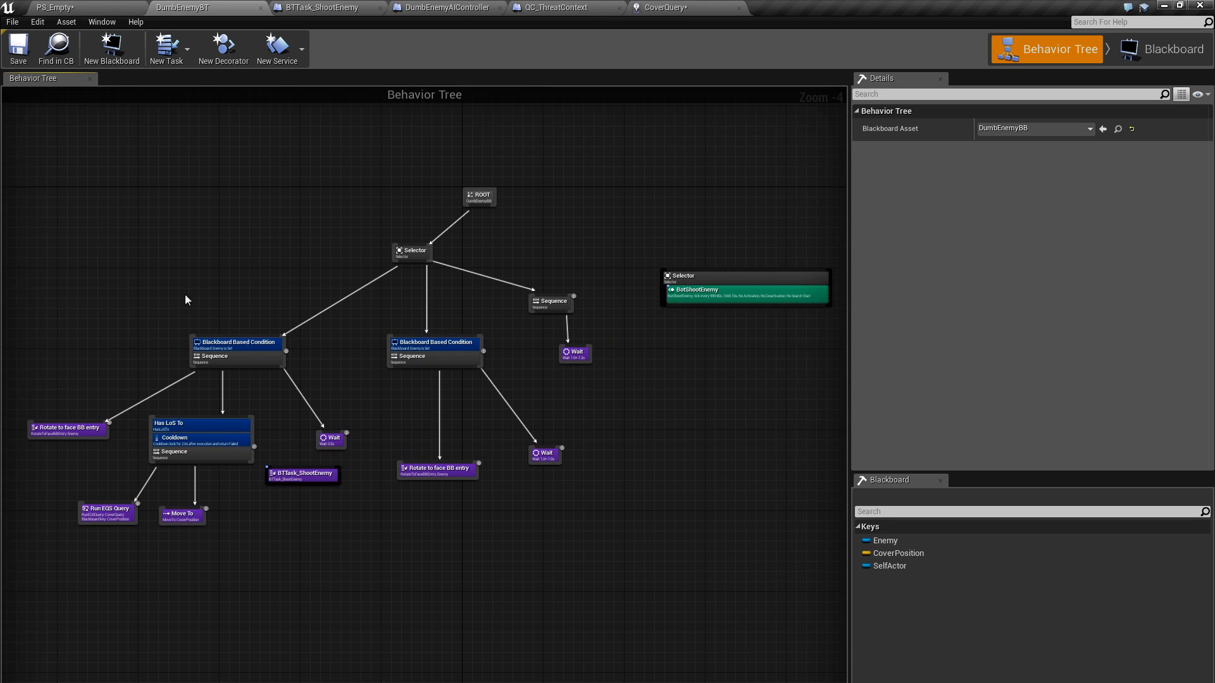
right_drag(185, 295, 266, 269)
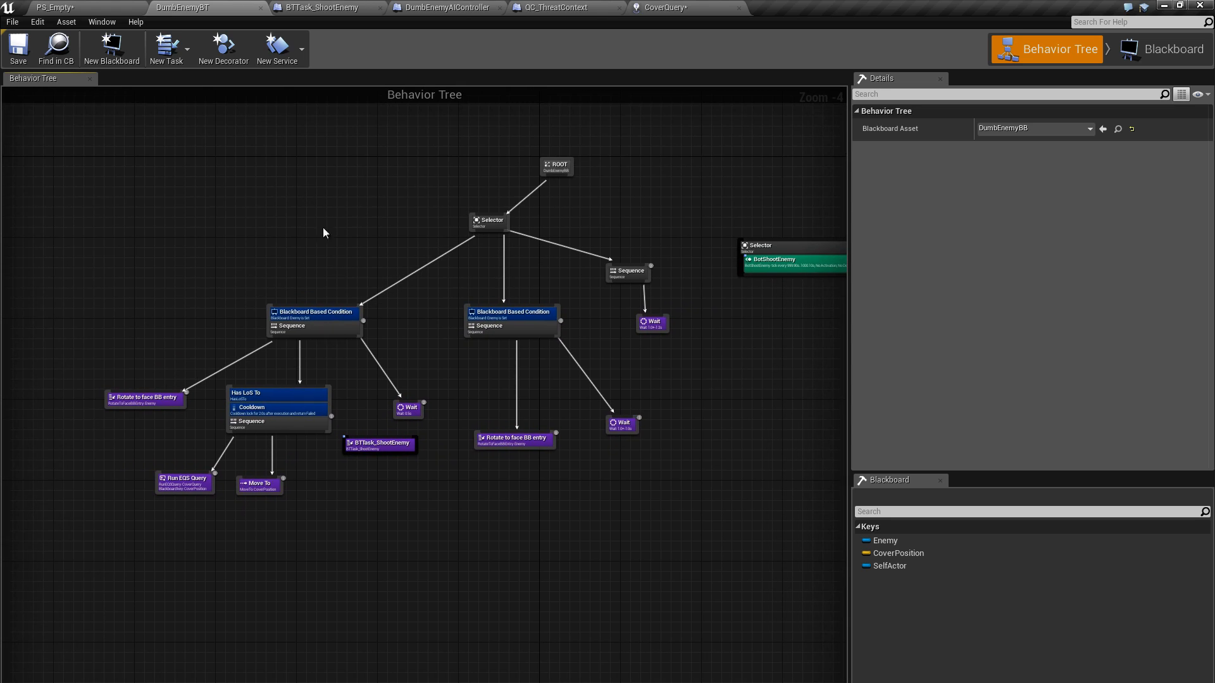
right_drag(323, 233, 362, 217)
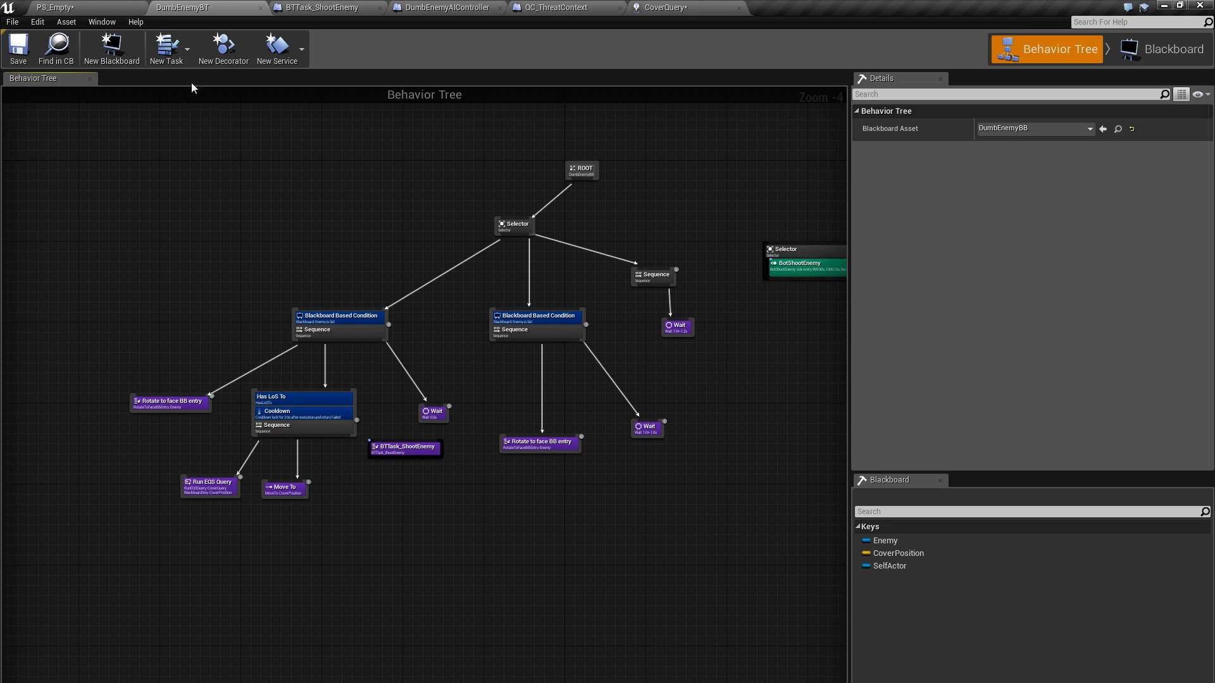
Return to the PS_Empty level and view the white cube, the DumbEnemy and the blue blocks from near the ground
click(61, 7)
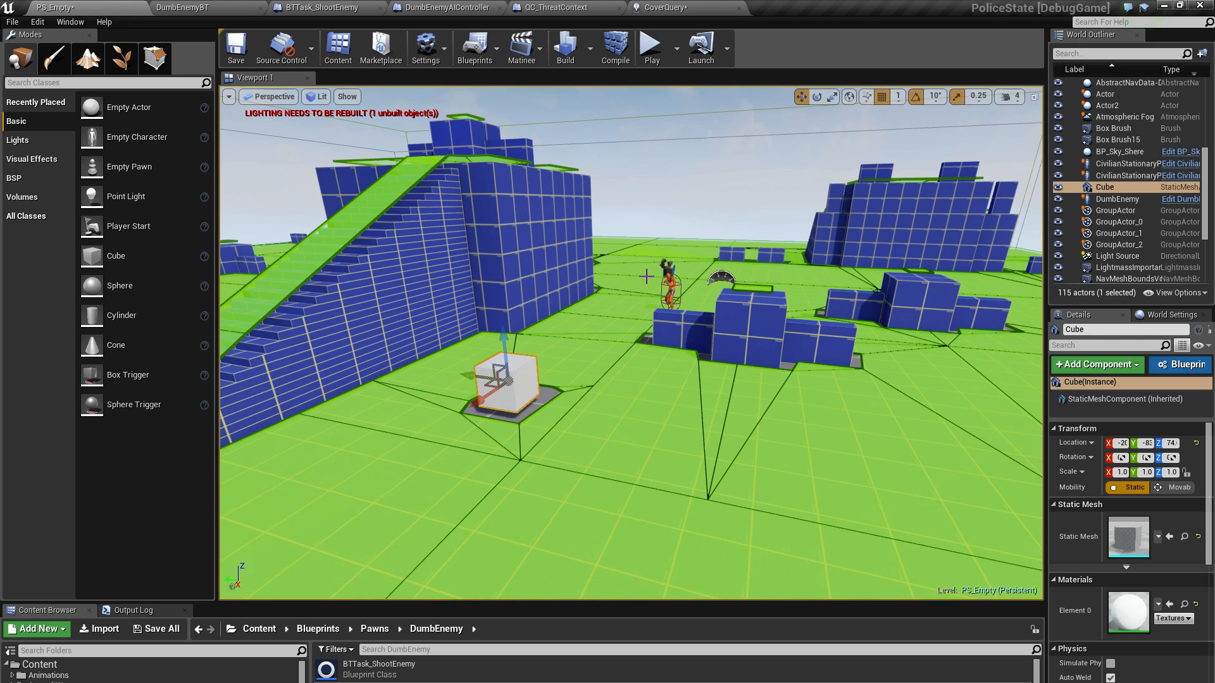
mouse_move(639, 185)
right_down()
mouse_move(630, 207)
mouse_move(636, 182)
right_up()
right_drag(634, 268, 698, 238)
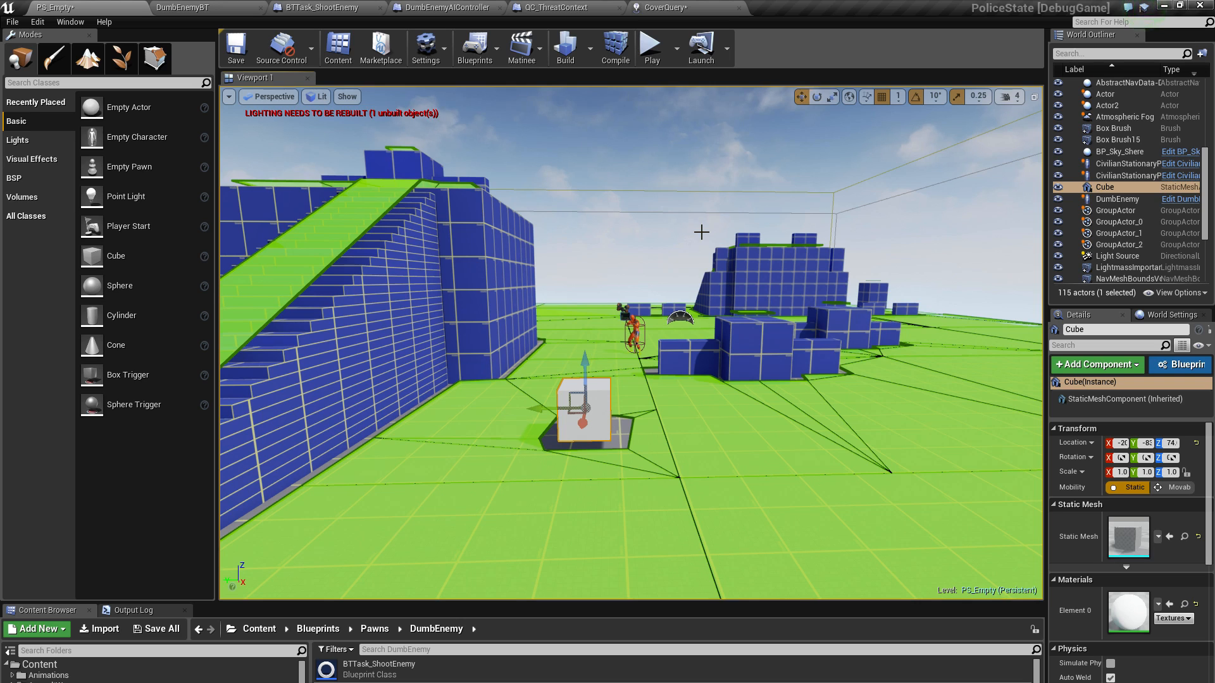
Play the level in the editor and run past the white cube and blue blocks to watch how the DumbEnemy moves
click(649, 48)
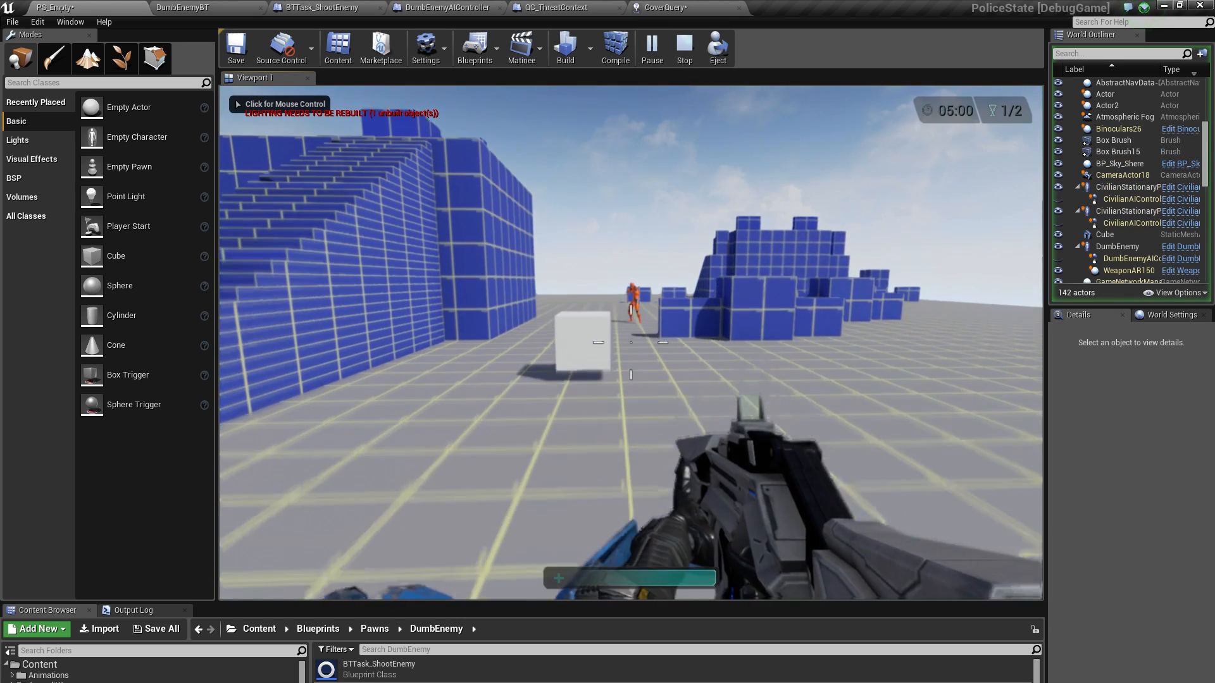
key(w)
key(shift)
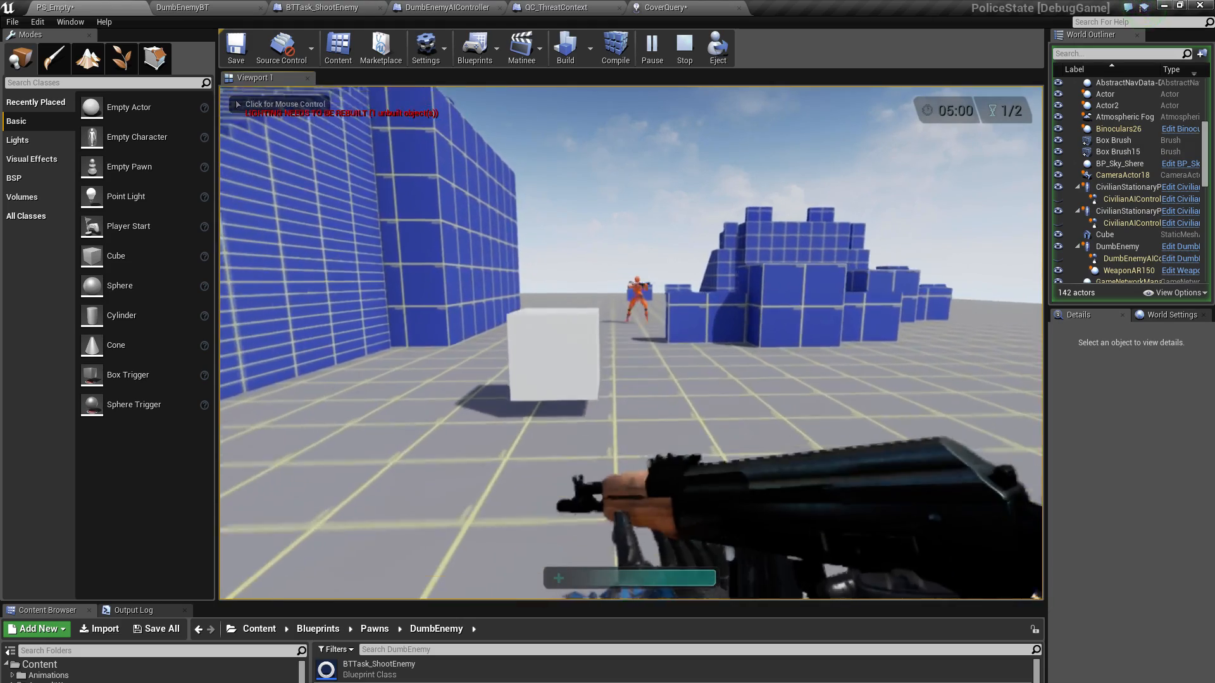
key(d)
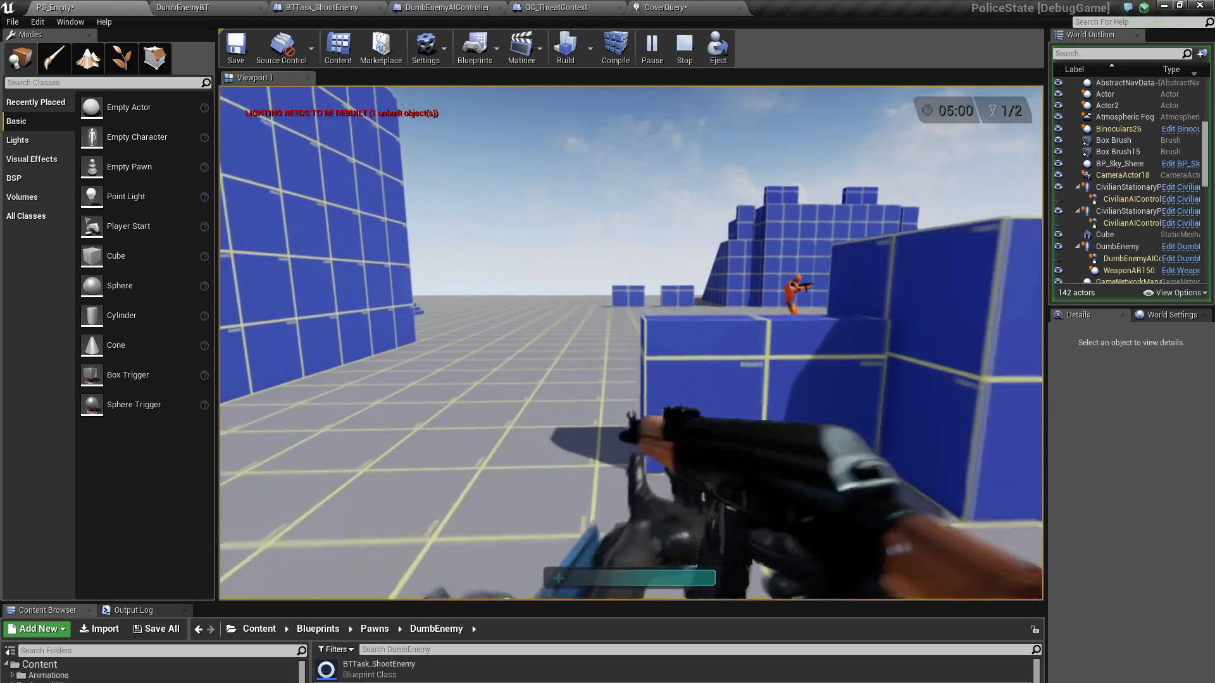
click(631, 342)
key(w)
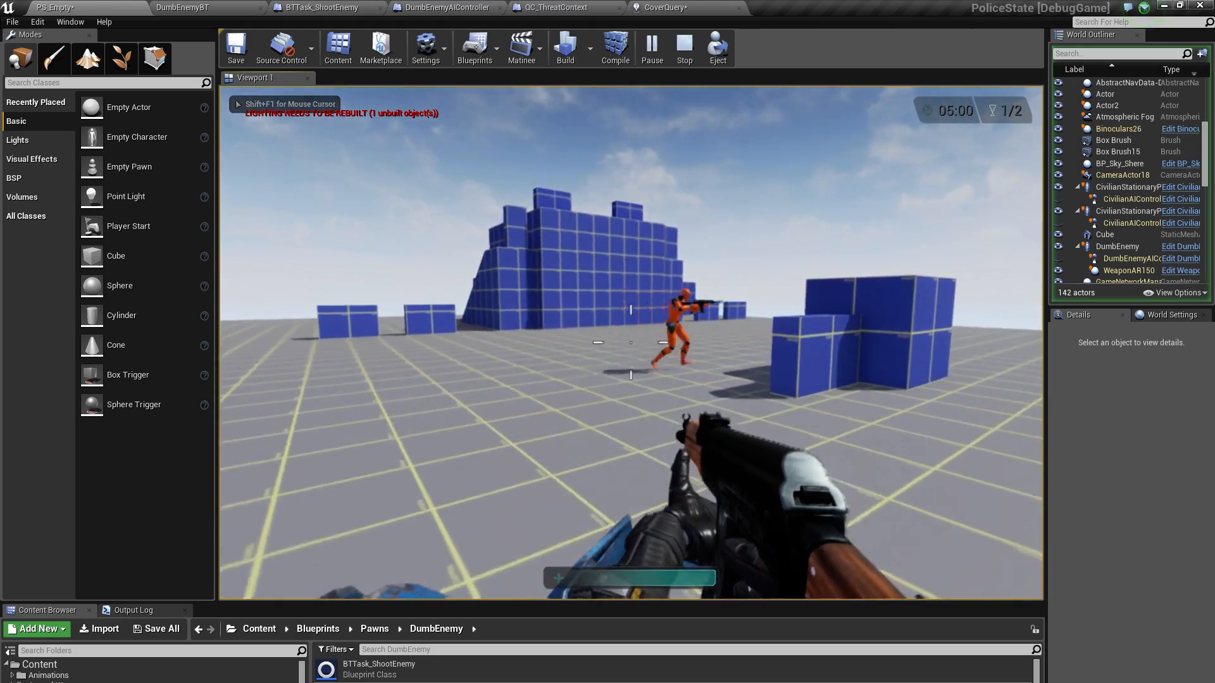
key(w)
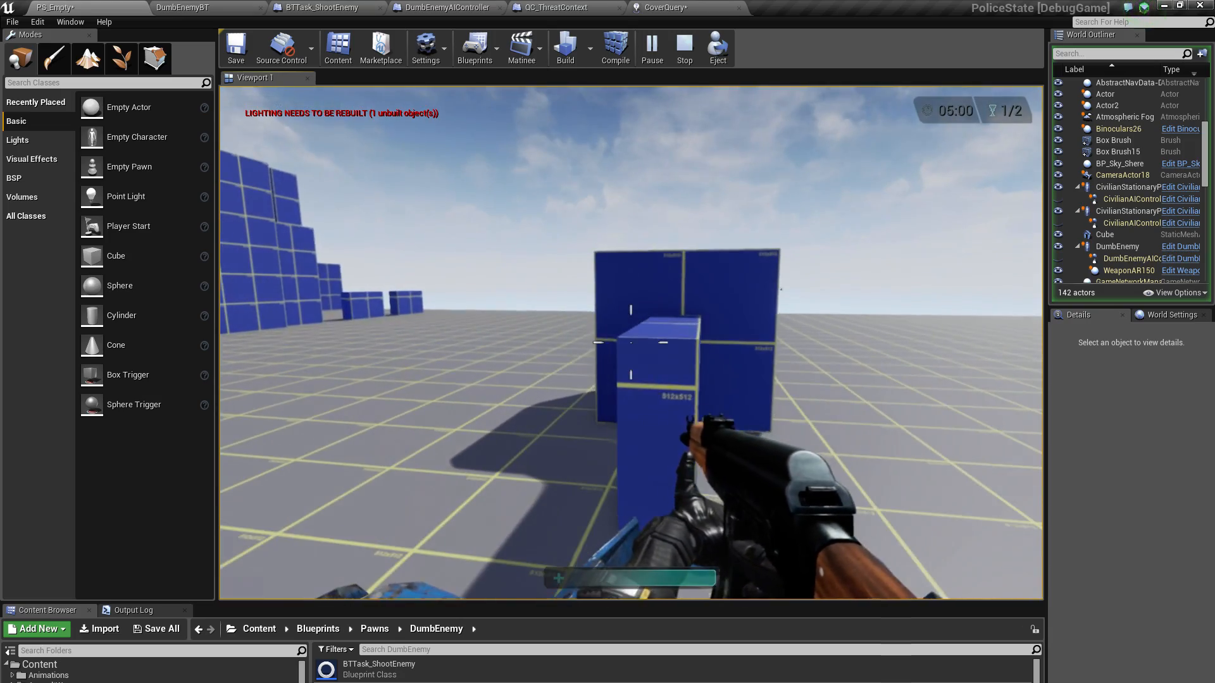
key(w)
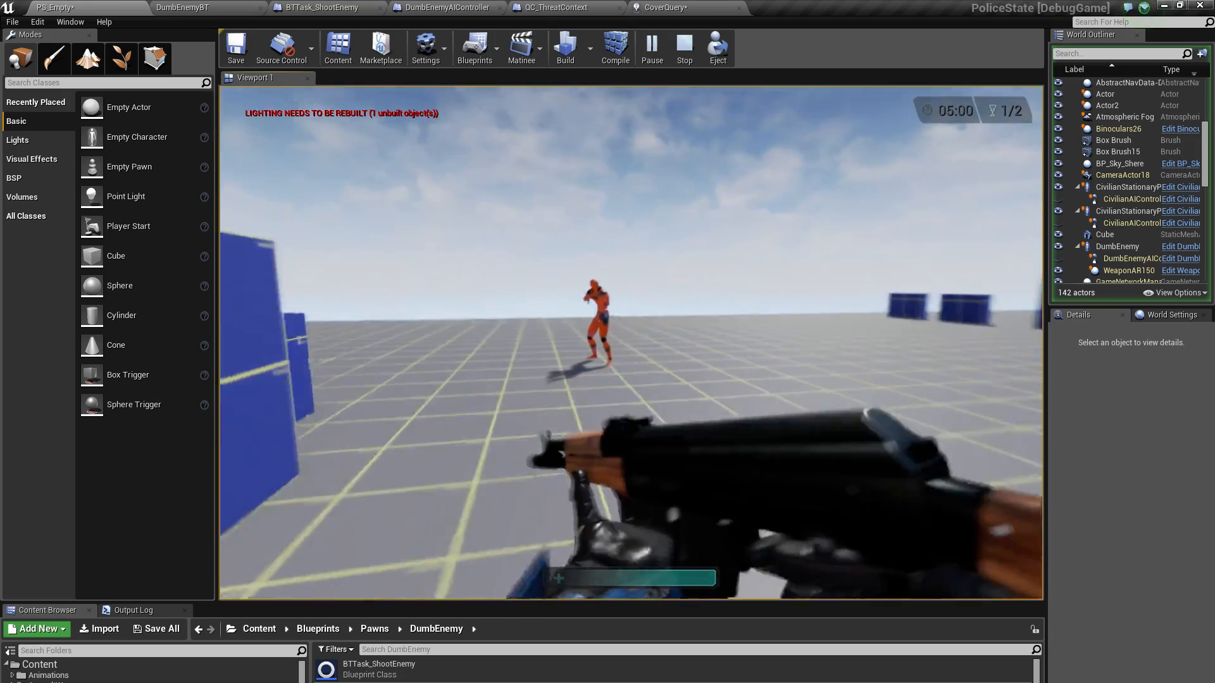
key(w)
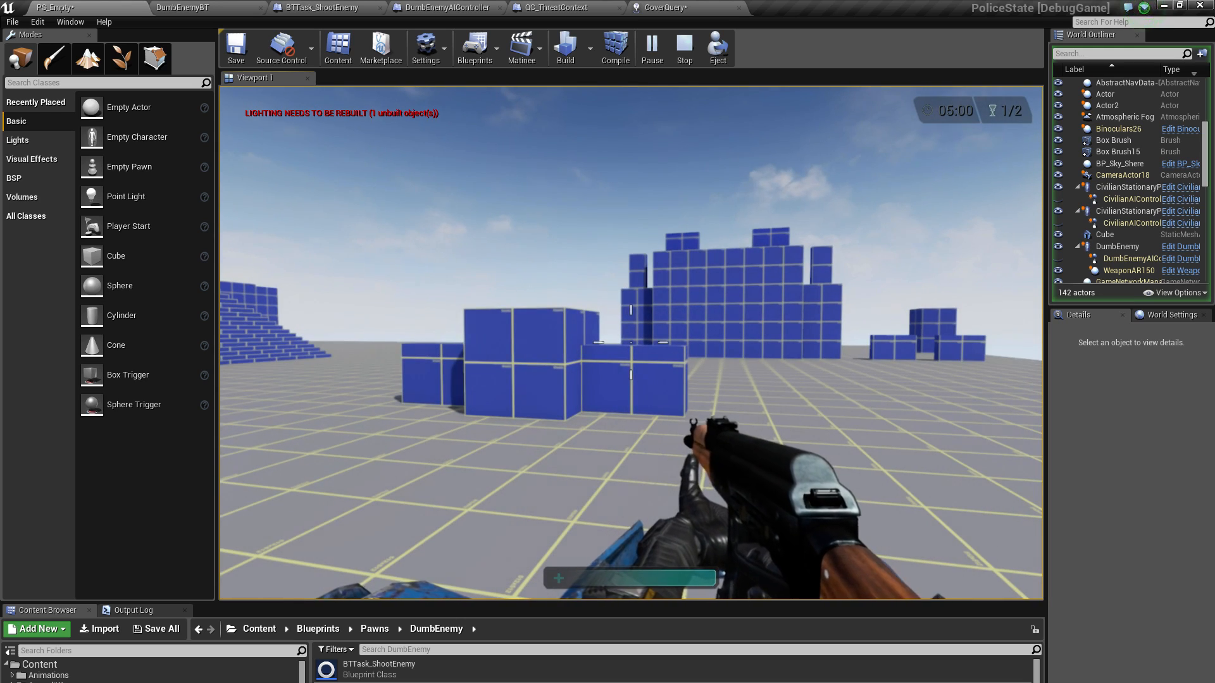
Run around the blocks after the enemy, inspect its CoverQuery scores in the gameplay debugger, and end the play session
key(d)
key(shift+w)
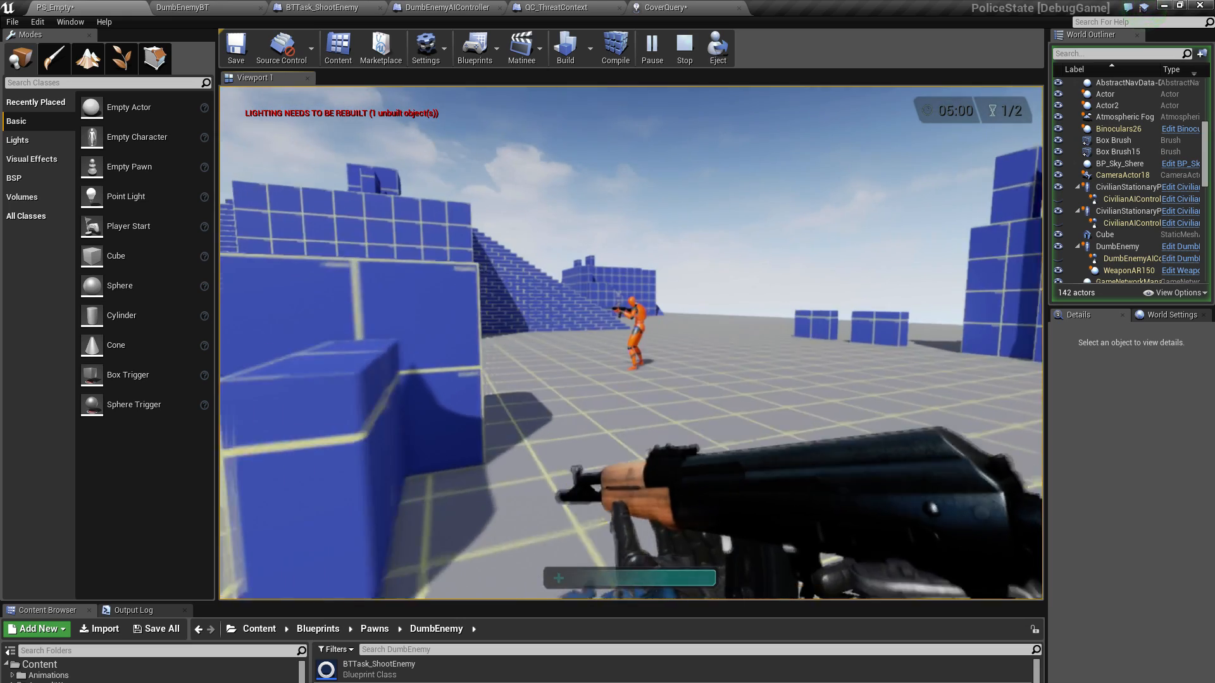
key(shift+w)
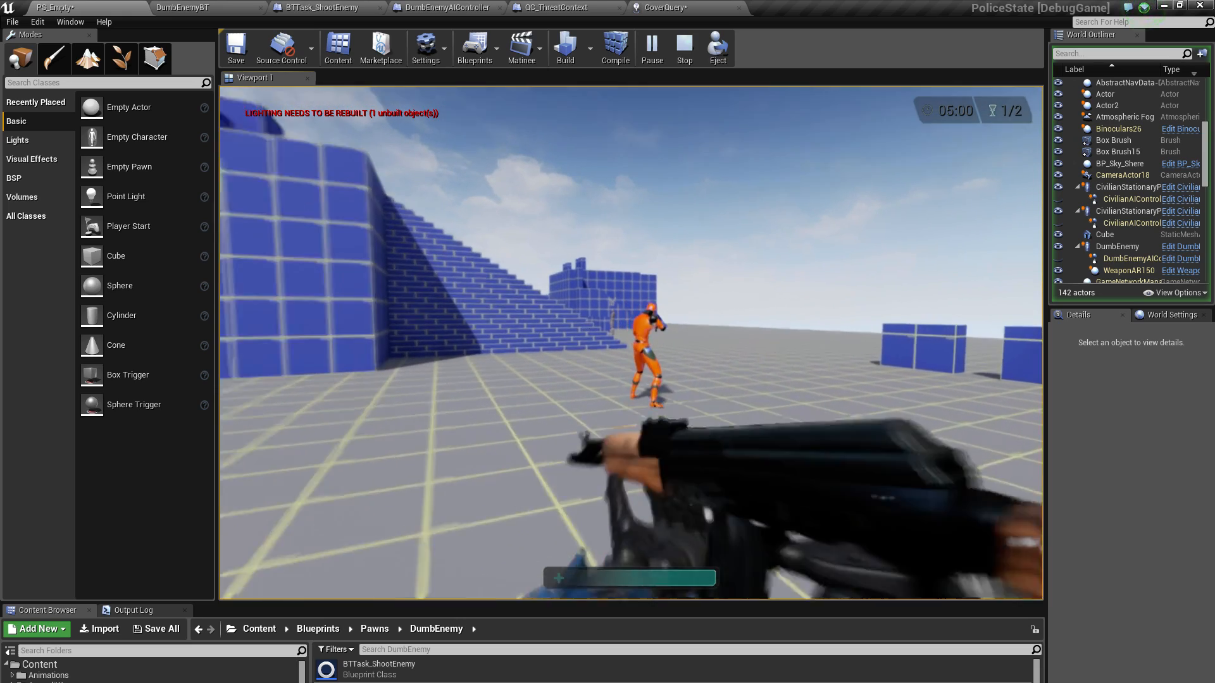
key(shift+w)
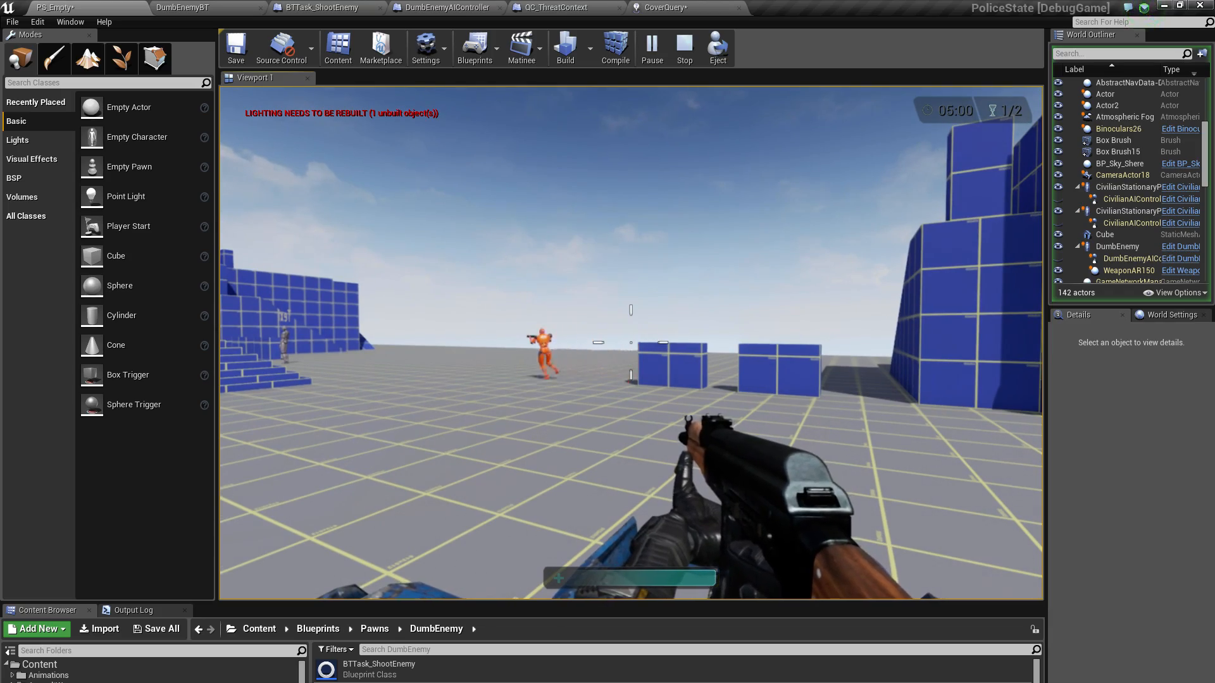
key(apostrophe)
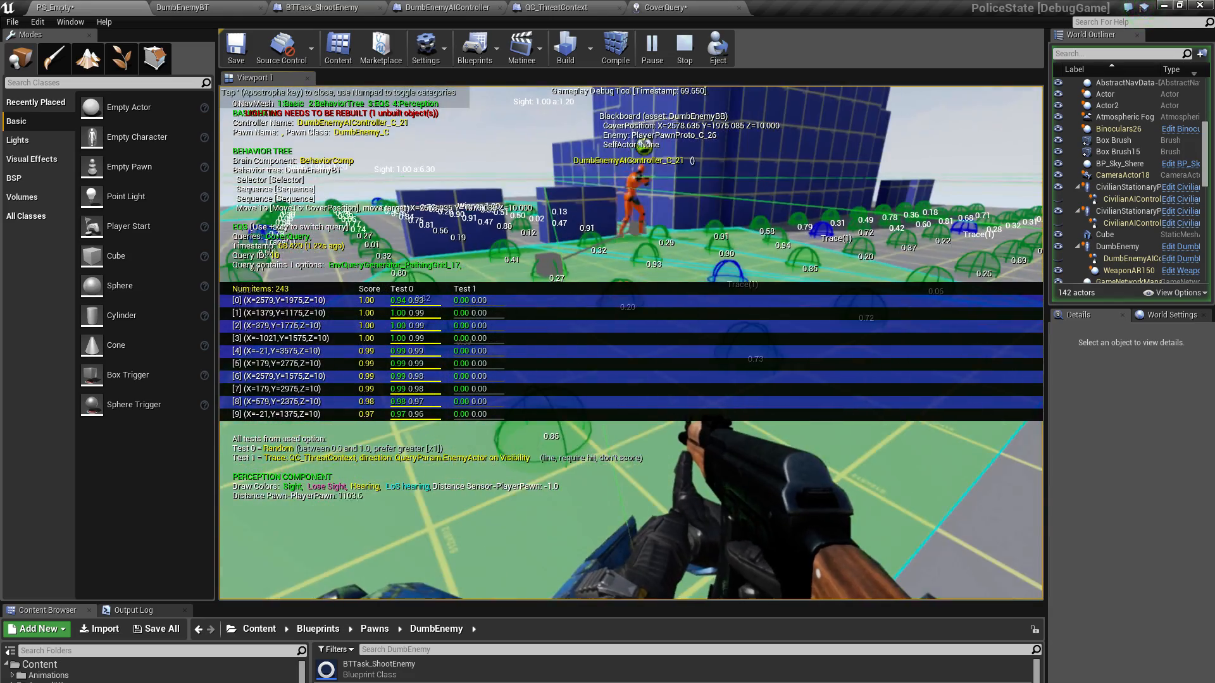
key(Escape)
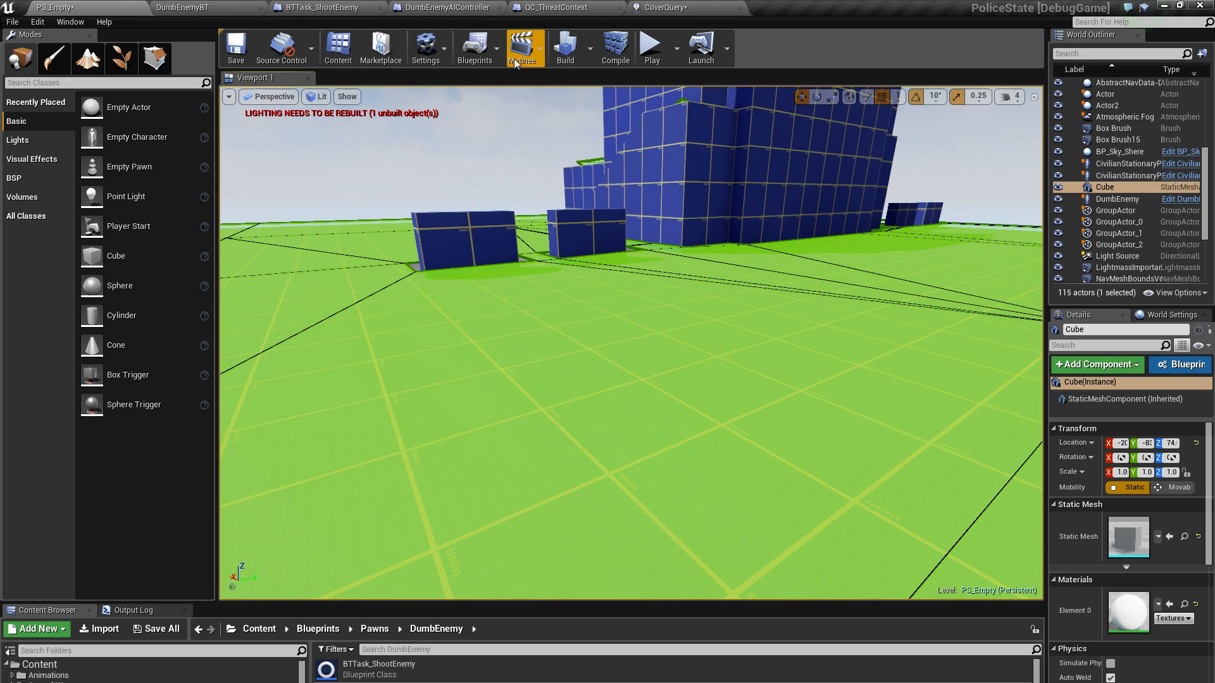
Disable the Random test of the PathingGrid generator in CoverQuery and save the query
click(665, 7)
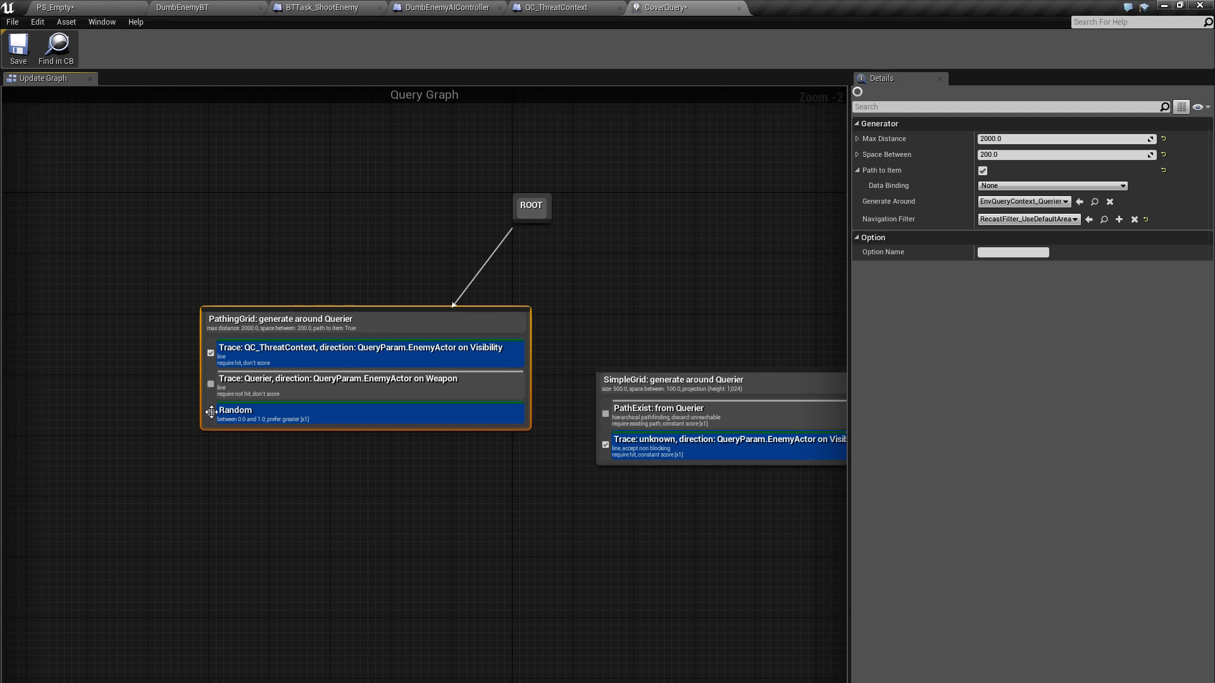
click(211, 411)
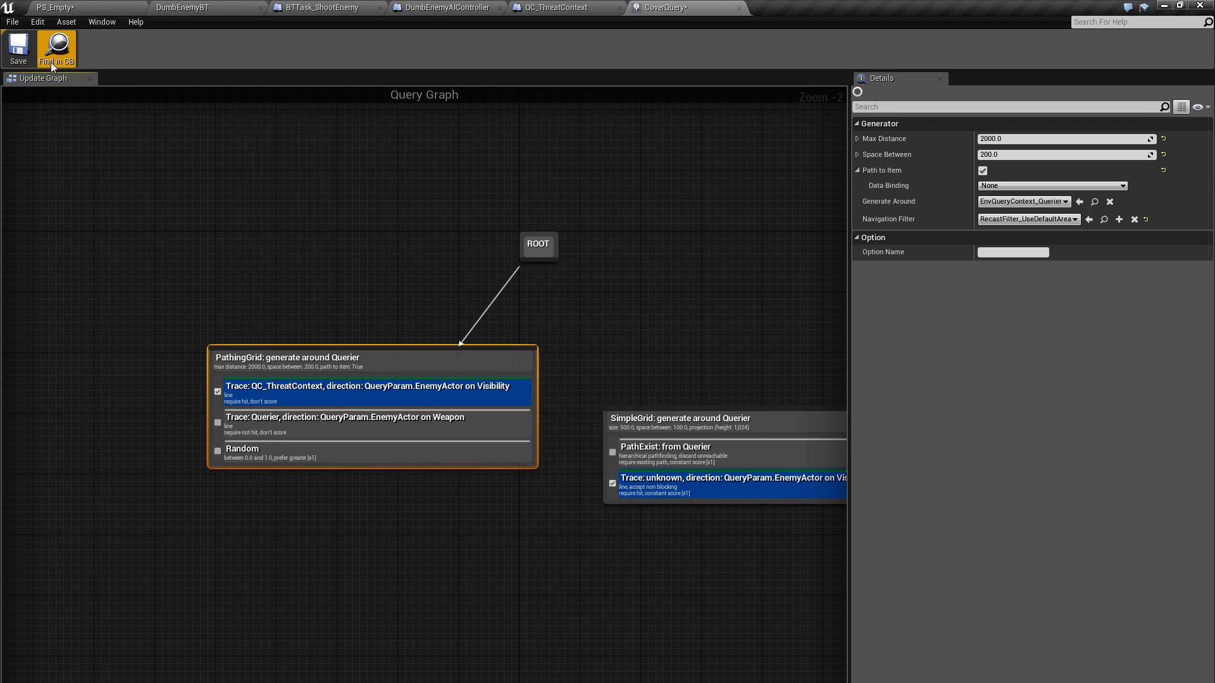
click(20, 63)
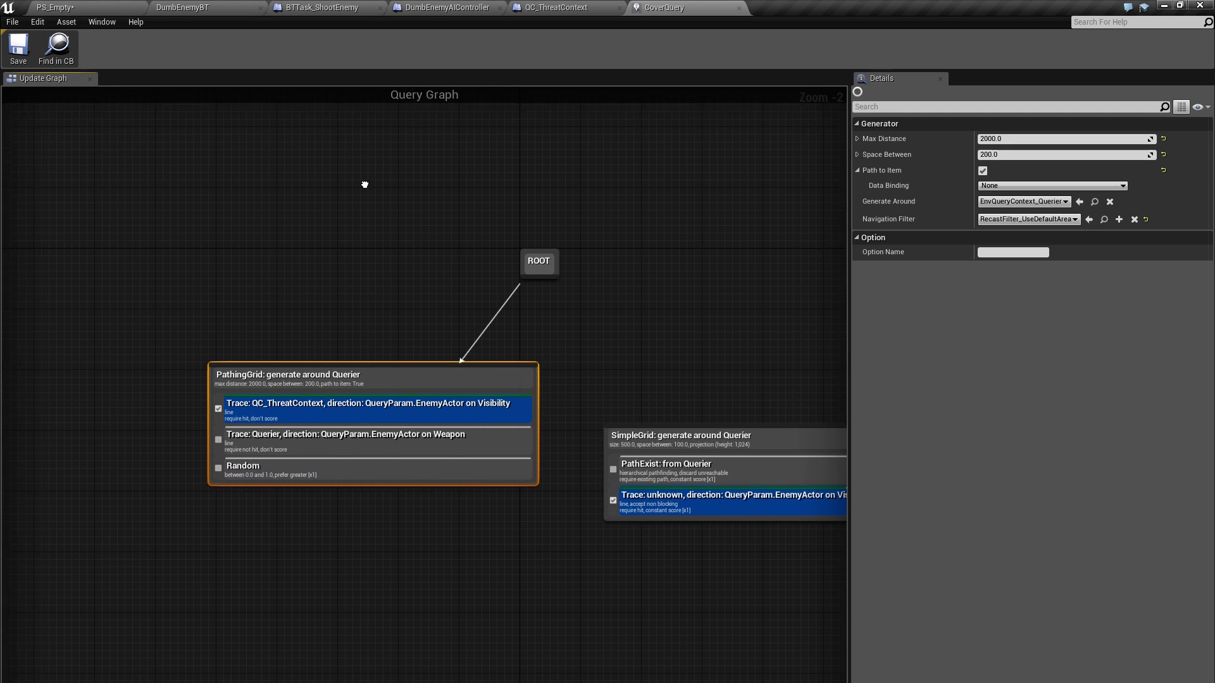
Play the PS_Empty level again, run out past the stairs and show the gameplay debugger for the DumbEnemy
click(115, 7)
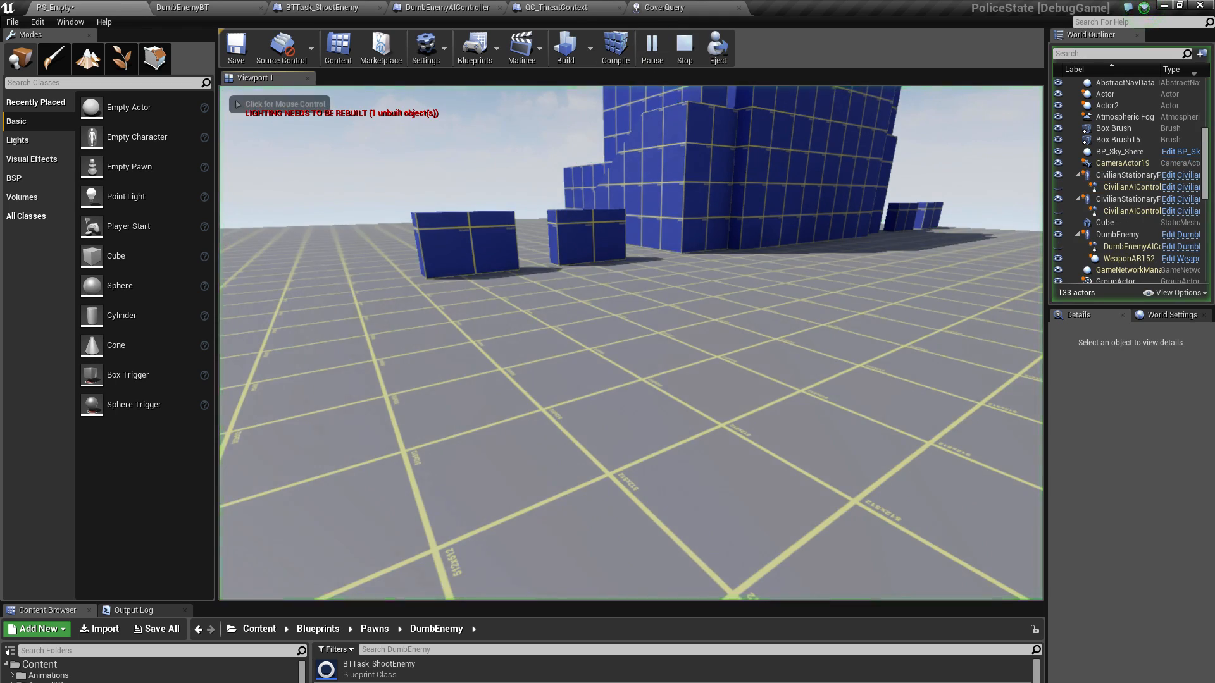
scroll(630, 342, down, 1)
key(w)
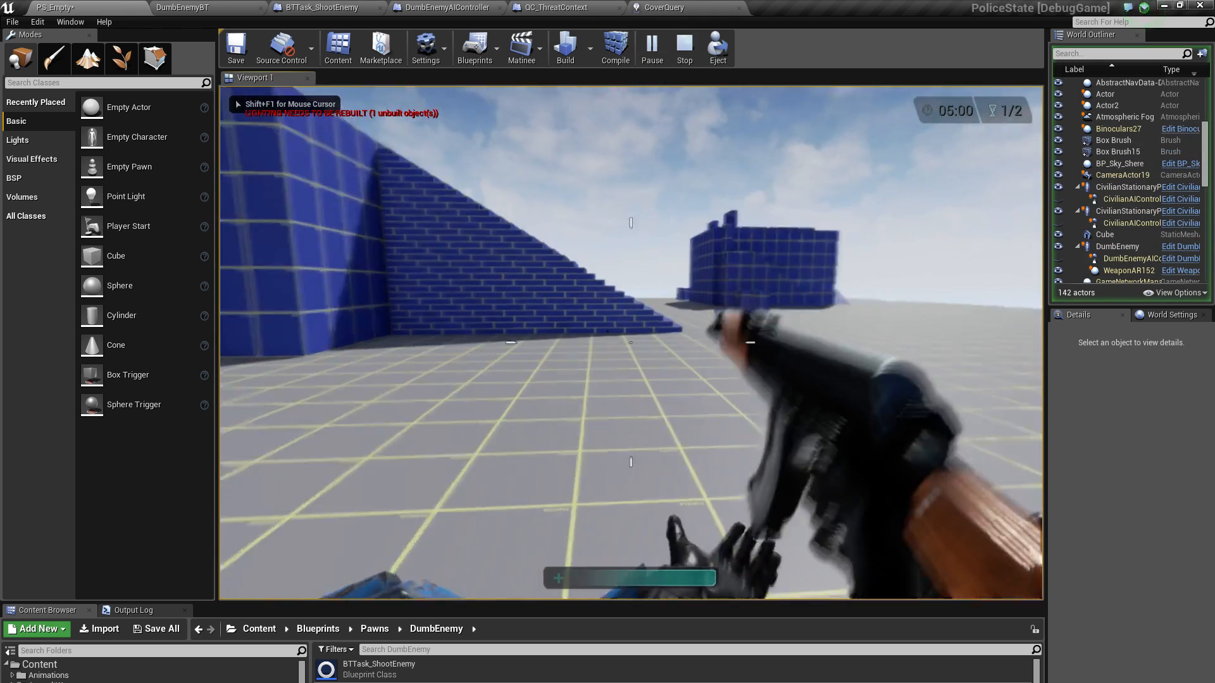
key(w)
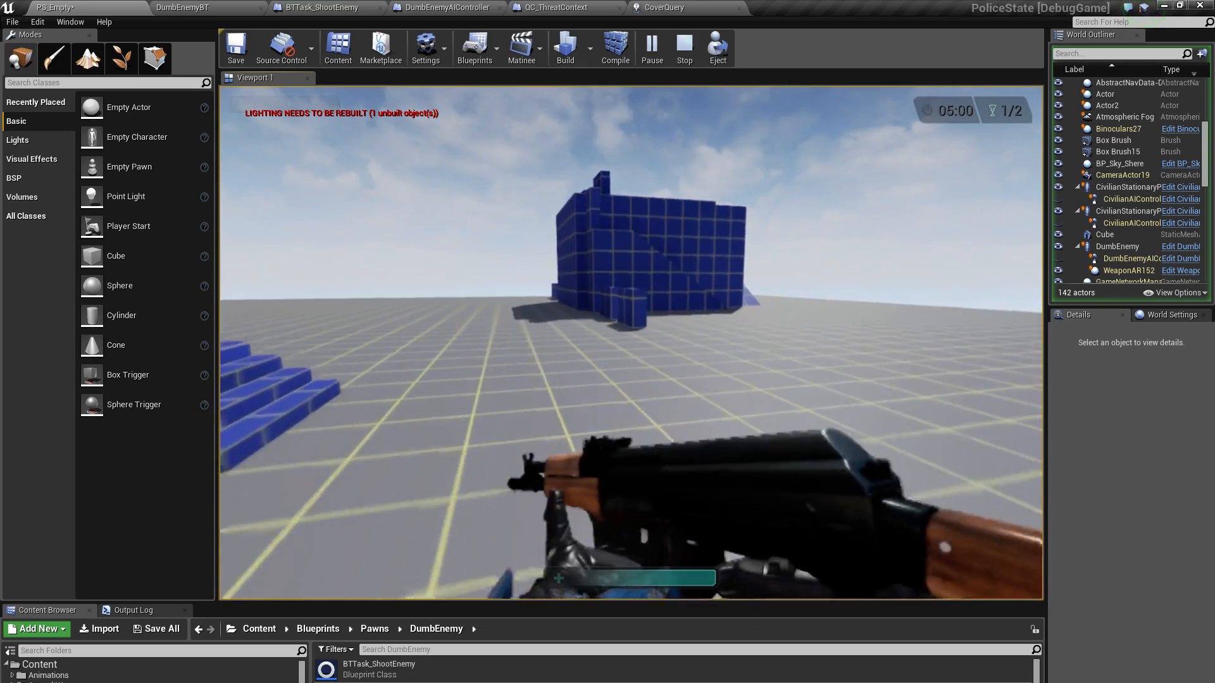
key(apostrophe)
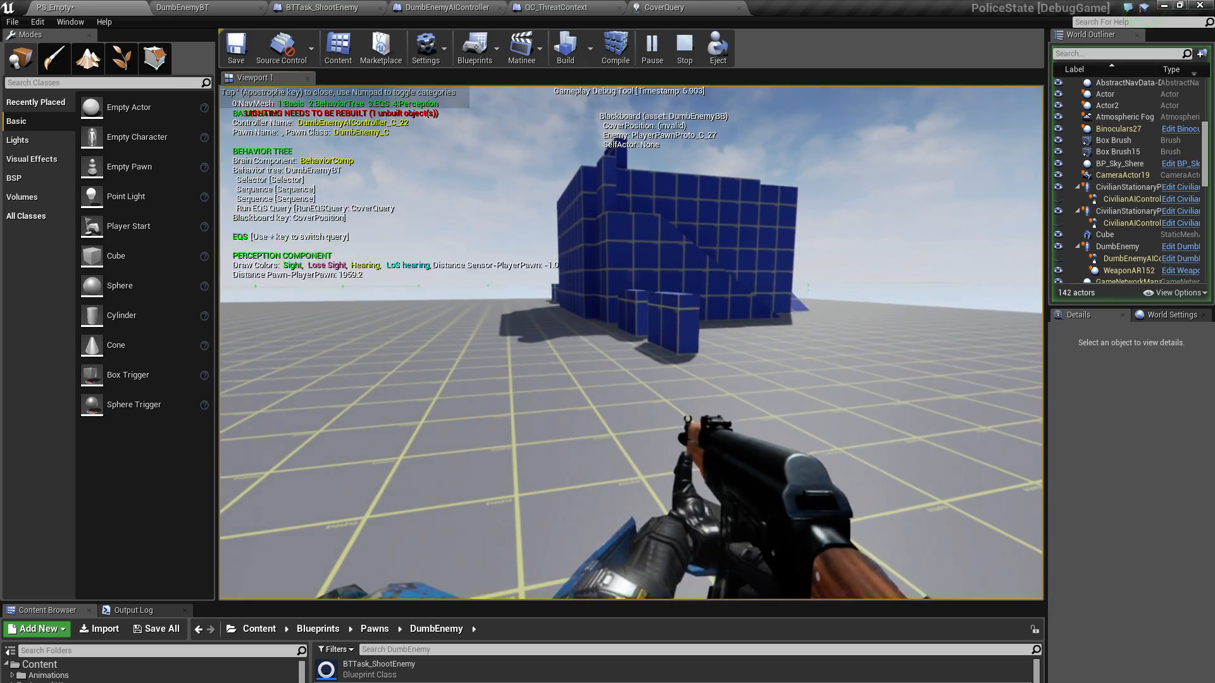
Move around the DumbEnemy near the stairs to examine which cover positions CoverQuery picks using only the visibility trace
key(w)
key(w)
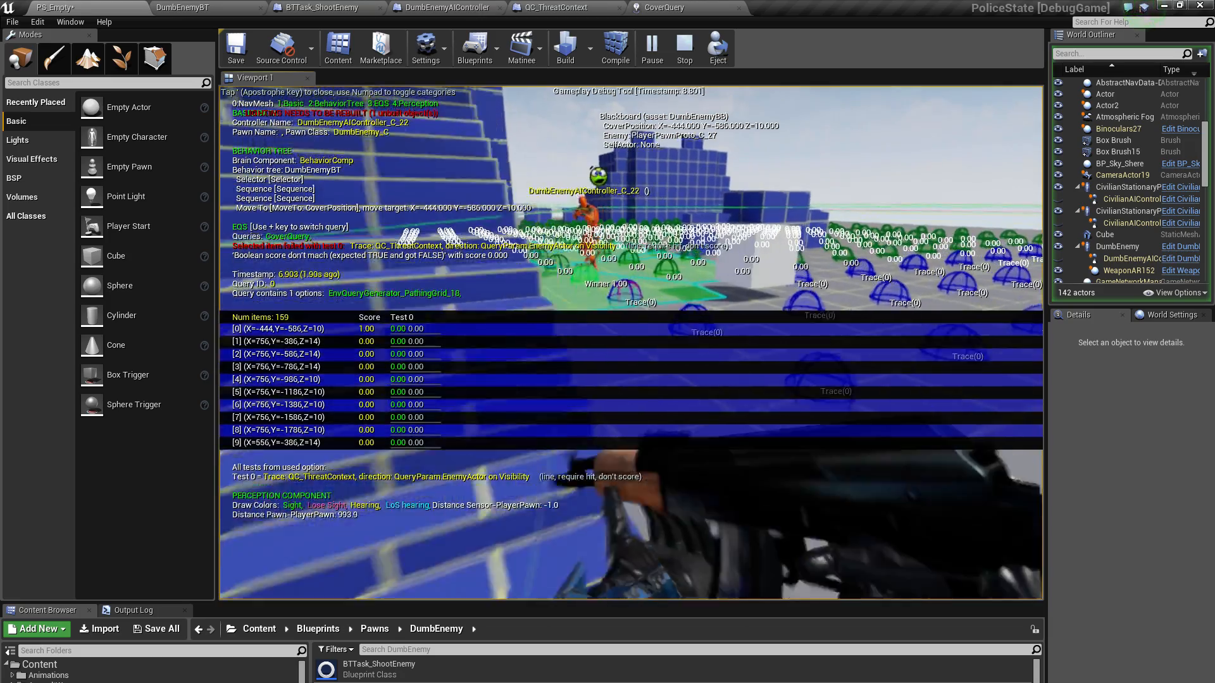
key(s)
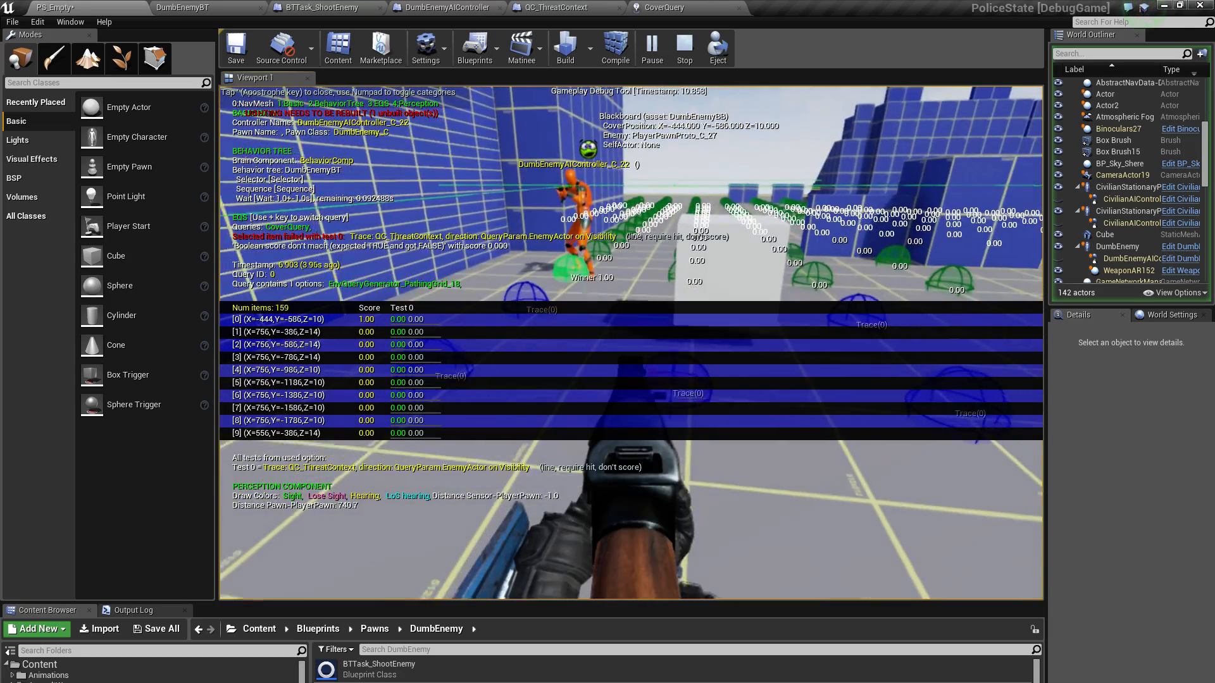
key(s)
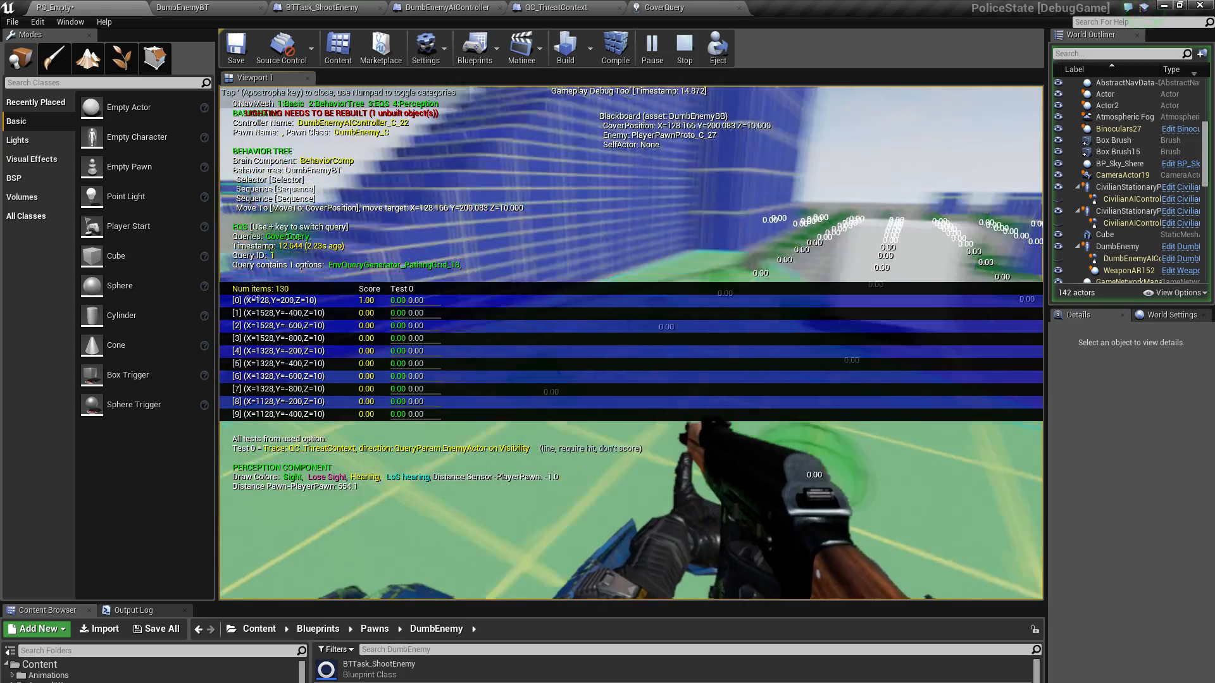
key(s)
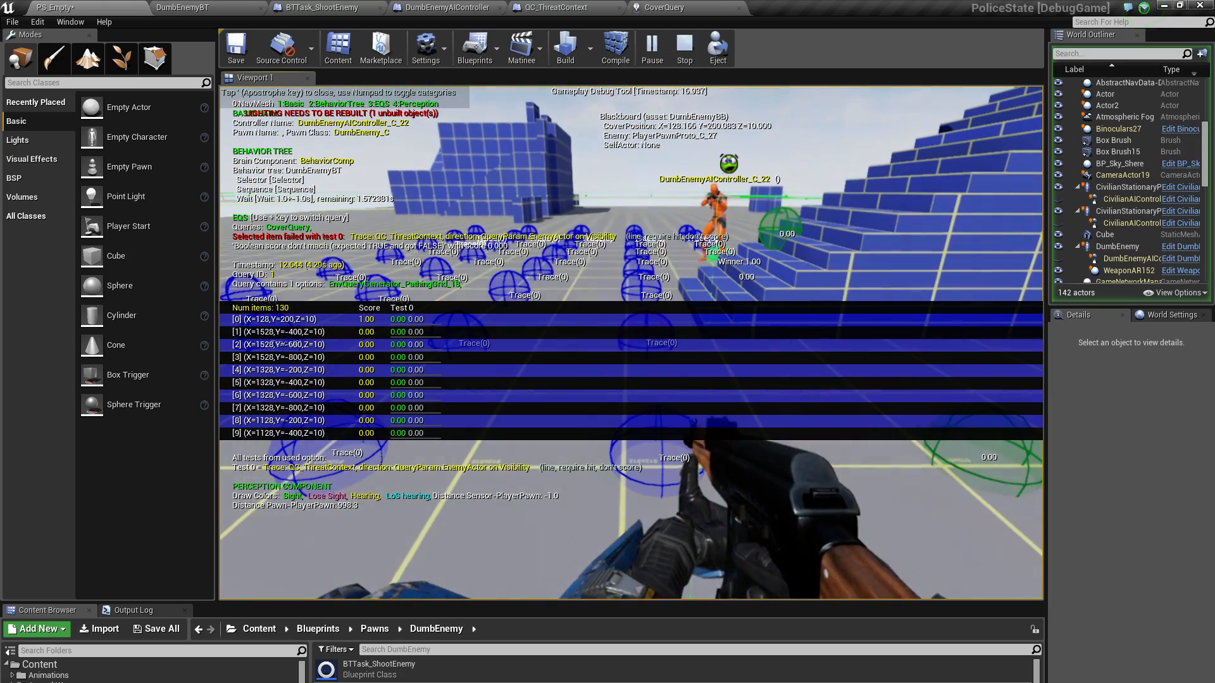
key(shift+w)
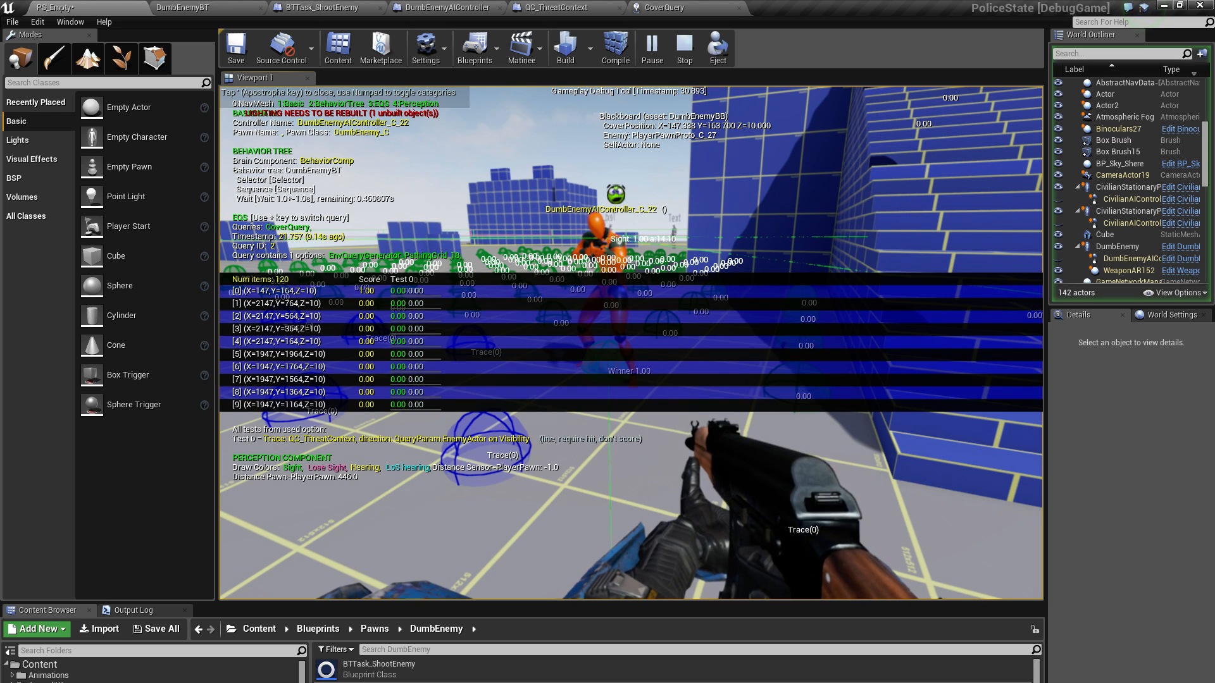
Hide the Basic, EQS and Perception categories in the gameplay debugger, leaving only BehaviorTree shown
key(KP_1)
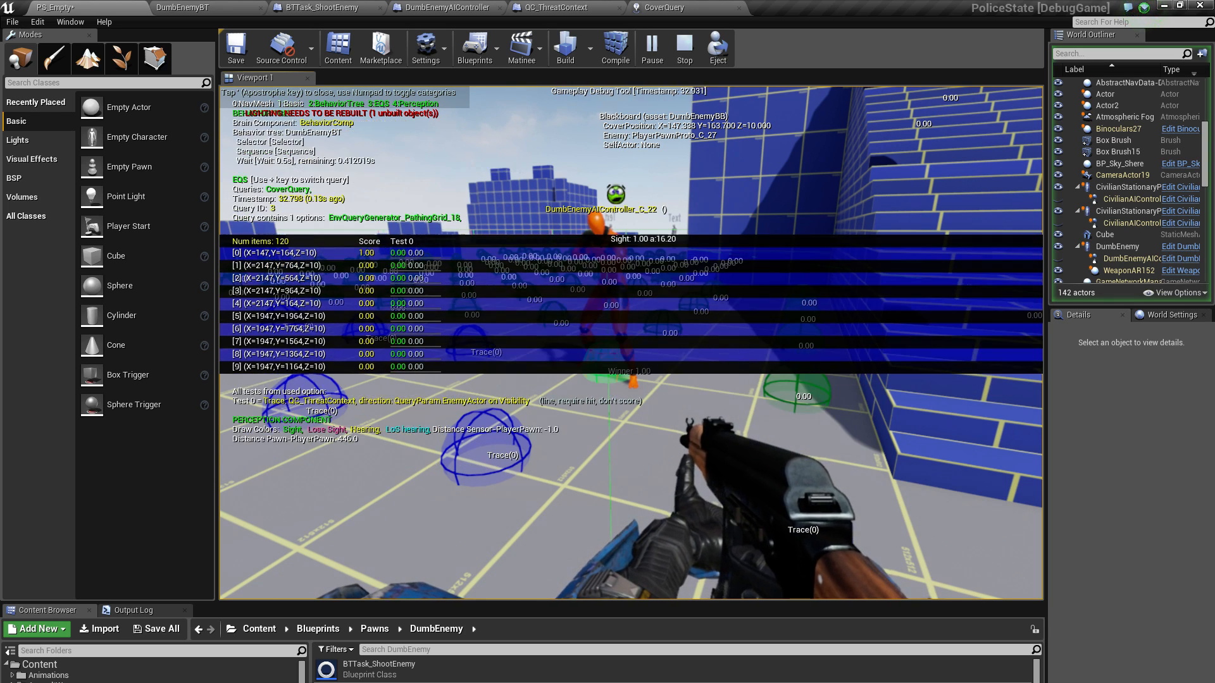
key(KP_2)
key(KP_3)
key(KP_4)
key(KP_2)
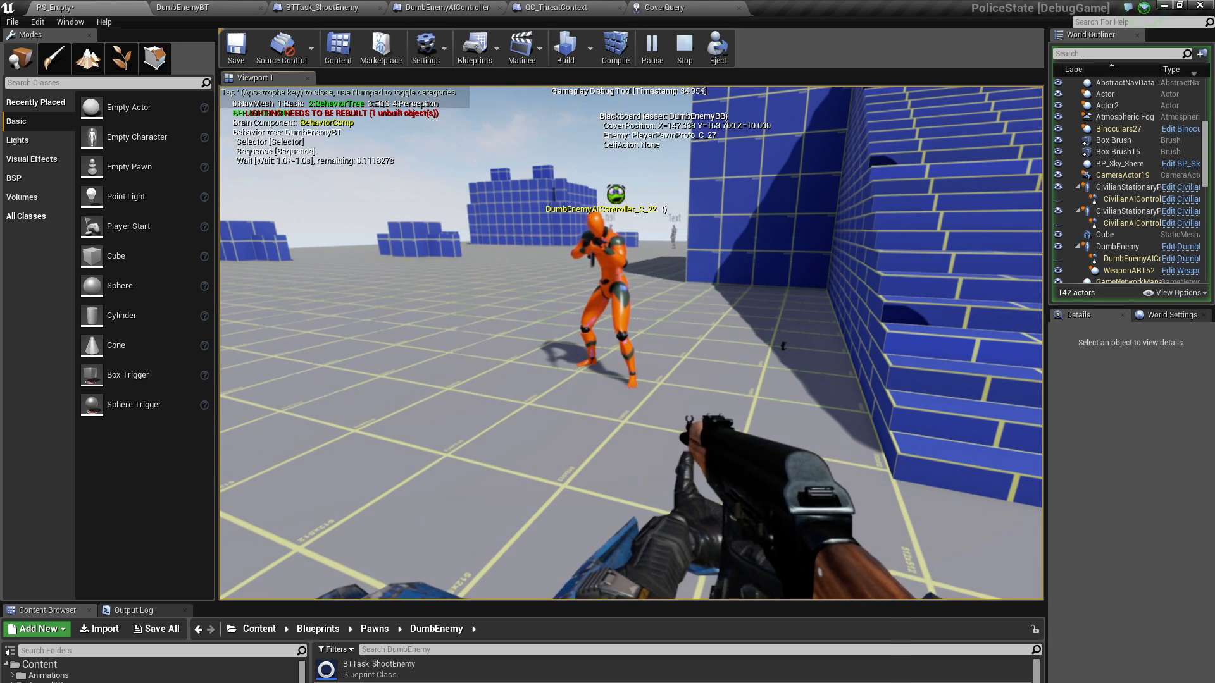
Show the EQS and Perception categories in the gameplay debugger again and back away from the DumbEnemy
key(KP_3)
key(KP_3)
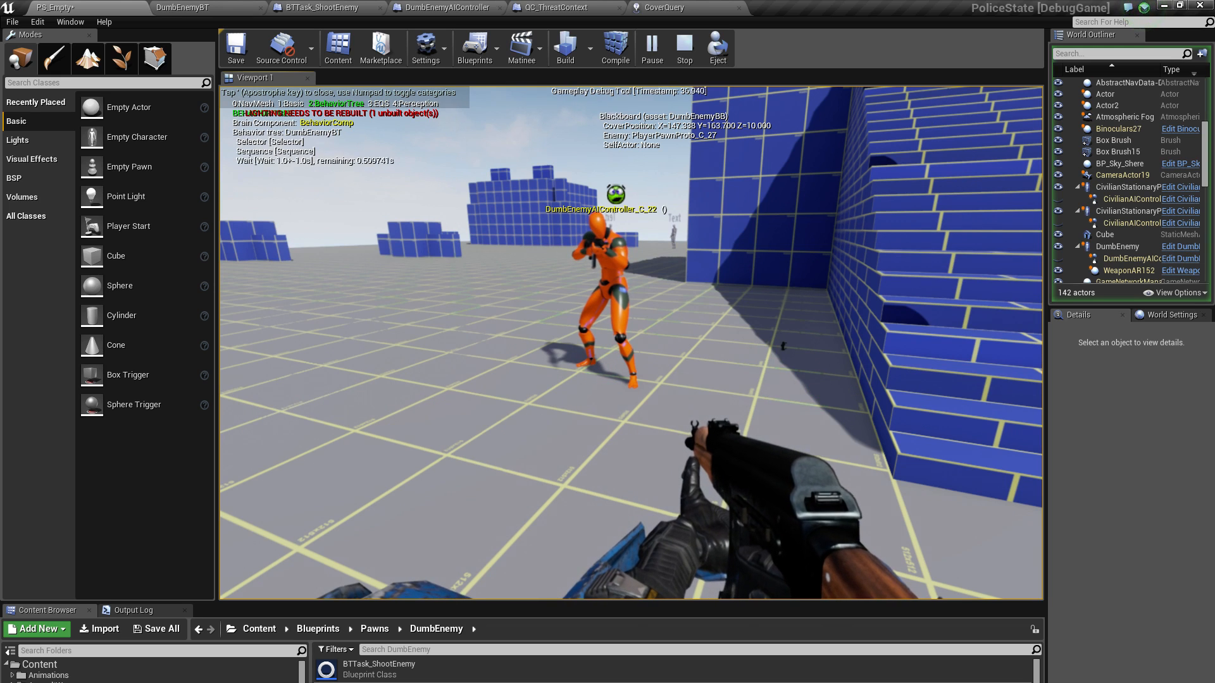
key(KP_4)
key(KP_3)
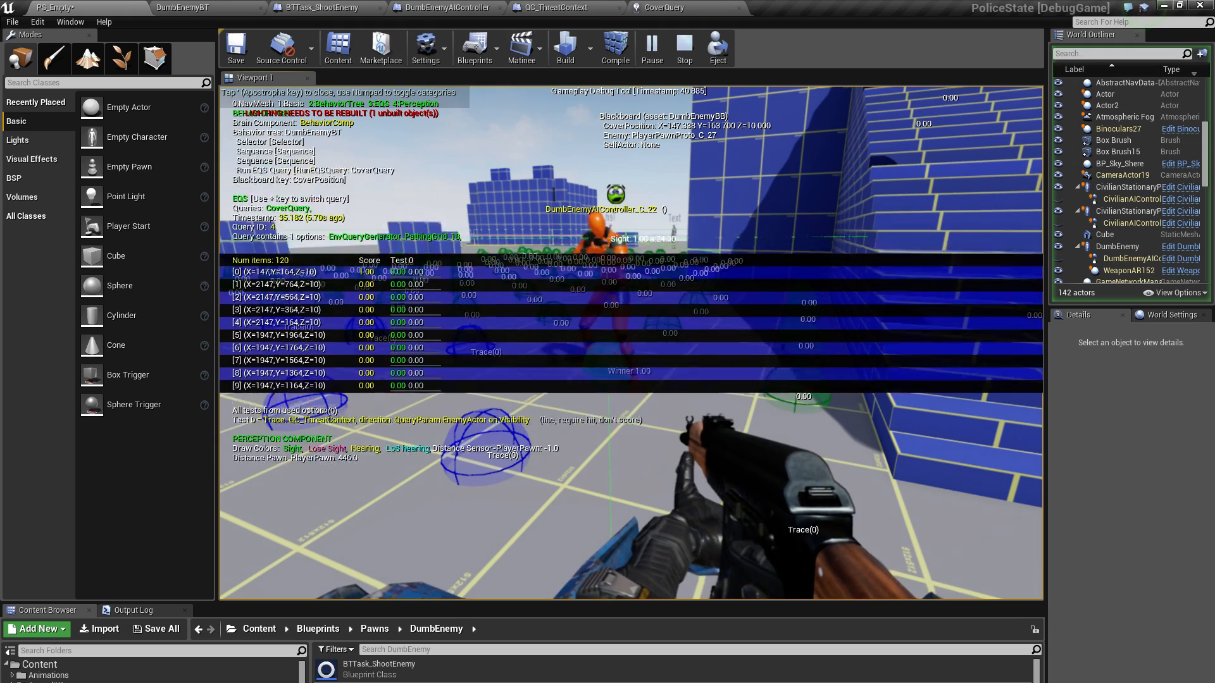
key(s)
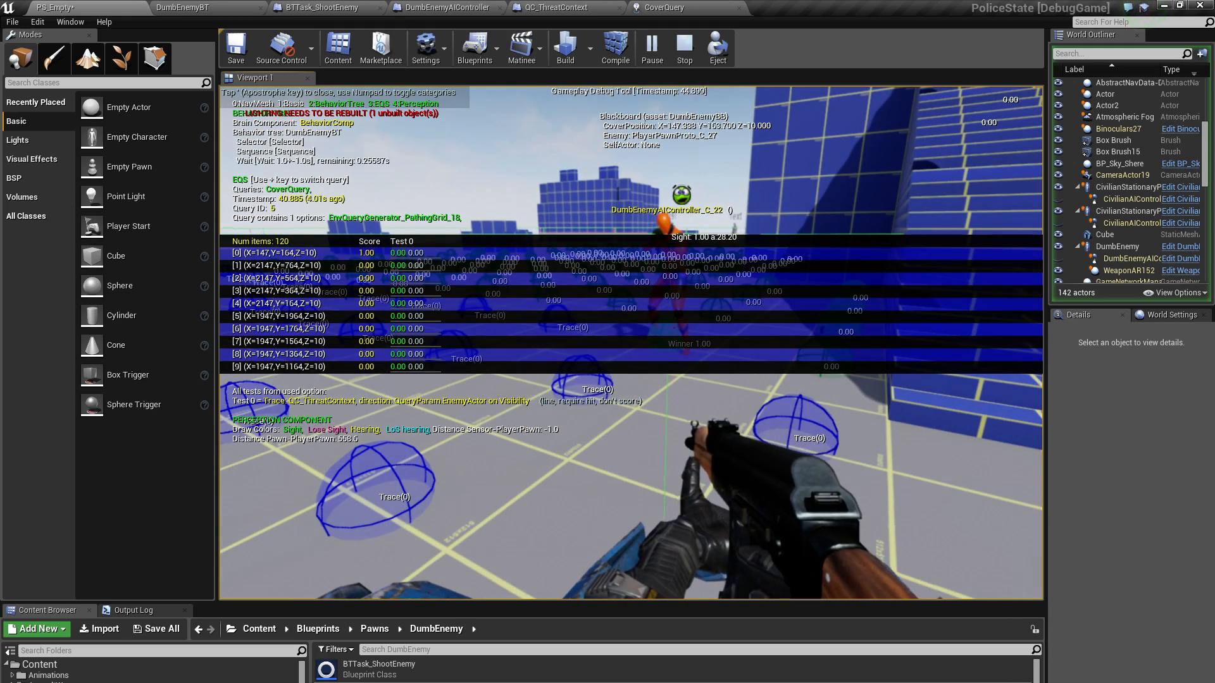
Eject from the player pawn, view the level from above and select the first CivilianStationaryProto actor
key(F8)
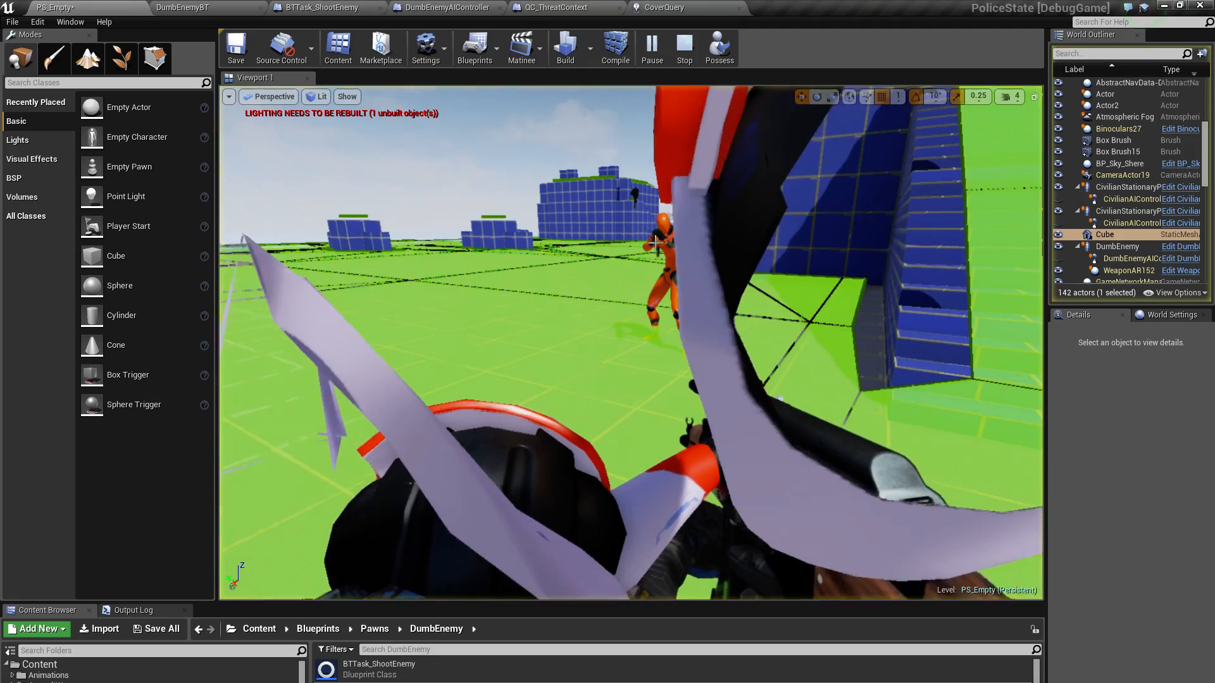
key(s)
right_drag(656, 242, 702, 259)
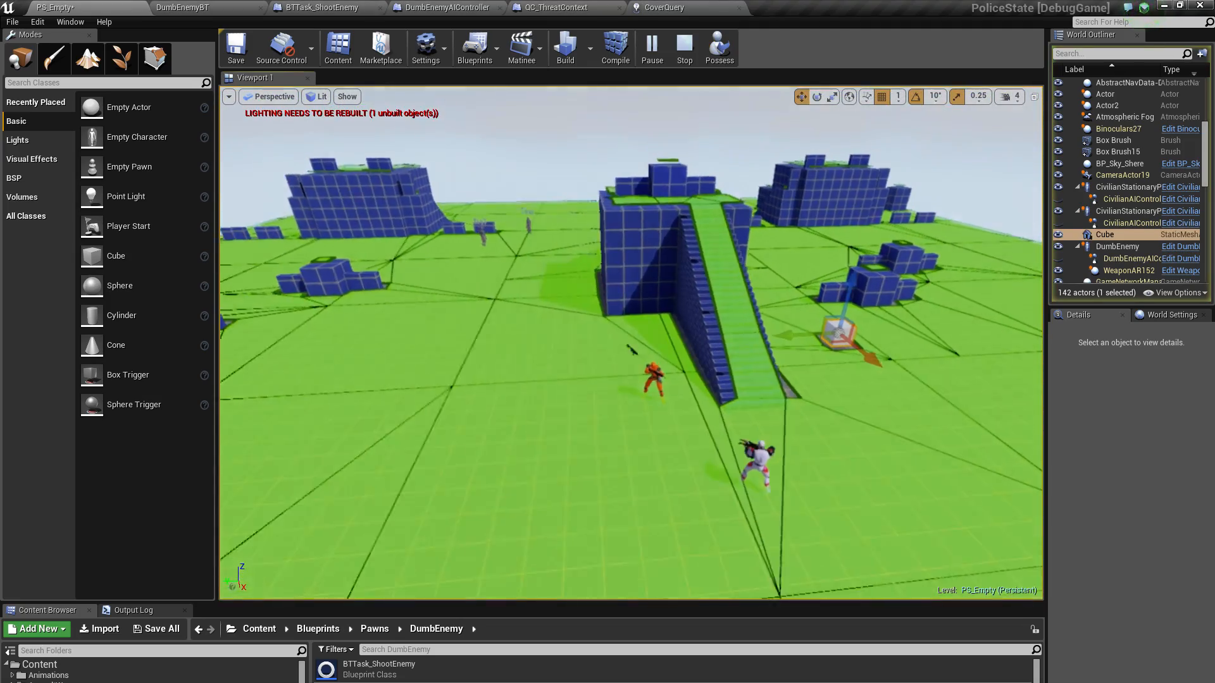
right_drag(529, 247, 510, 244)
click(520, 243)
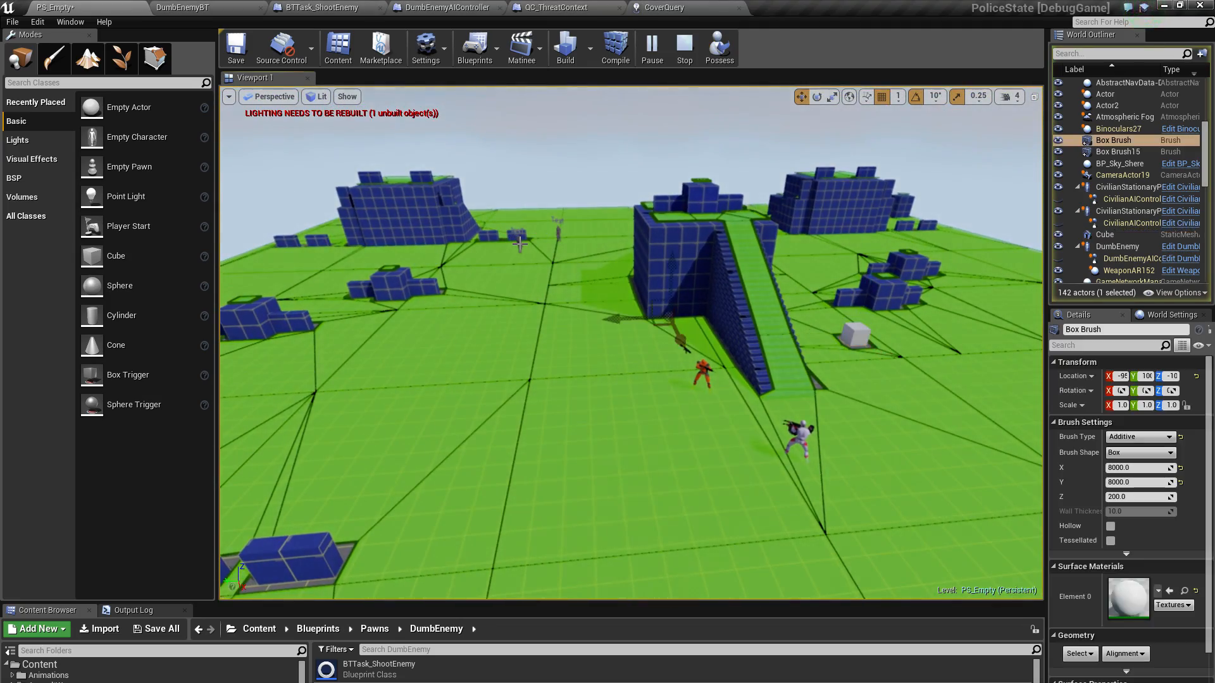
click(1125, 188)
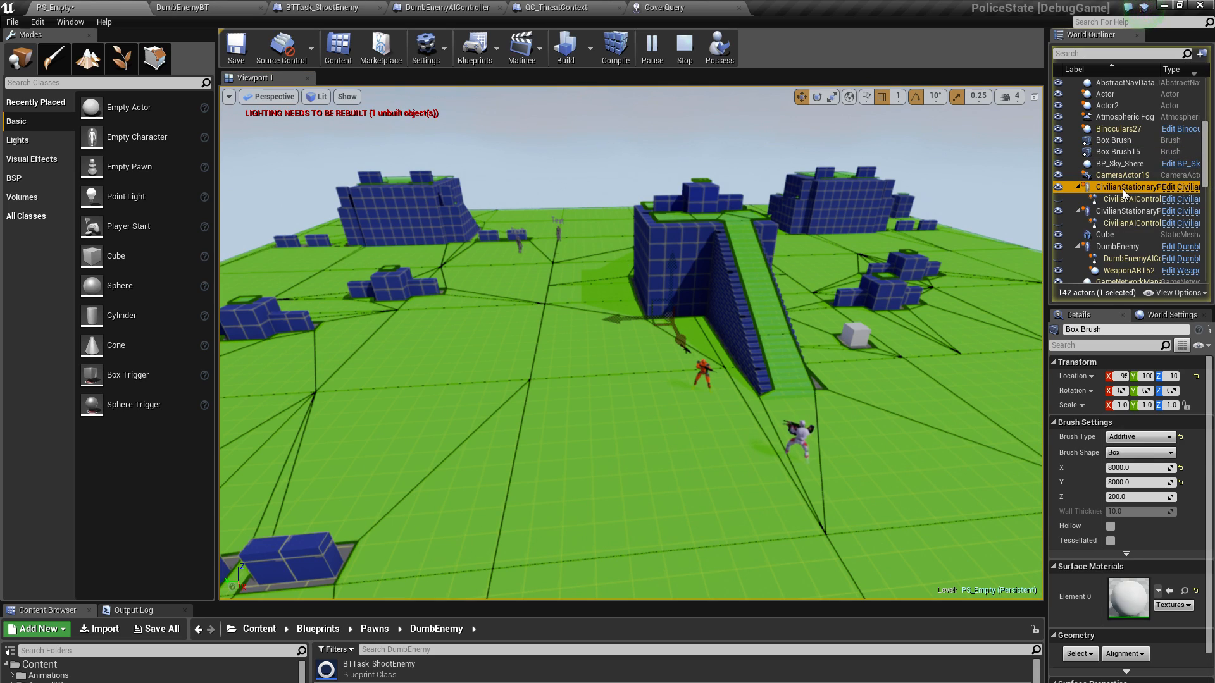
mouse_move(899, 254)
right_down()
mouse_move(861, 229)
mouse_move(853, 206)
mouse_move(965, 260)
mouse_move(908, 248)
right_up()
key(w)
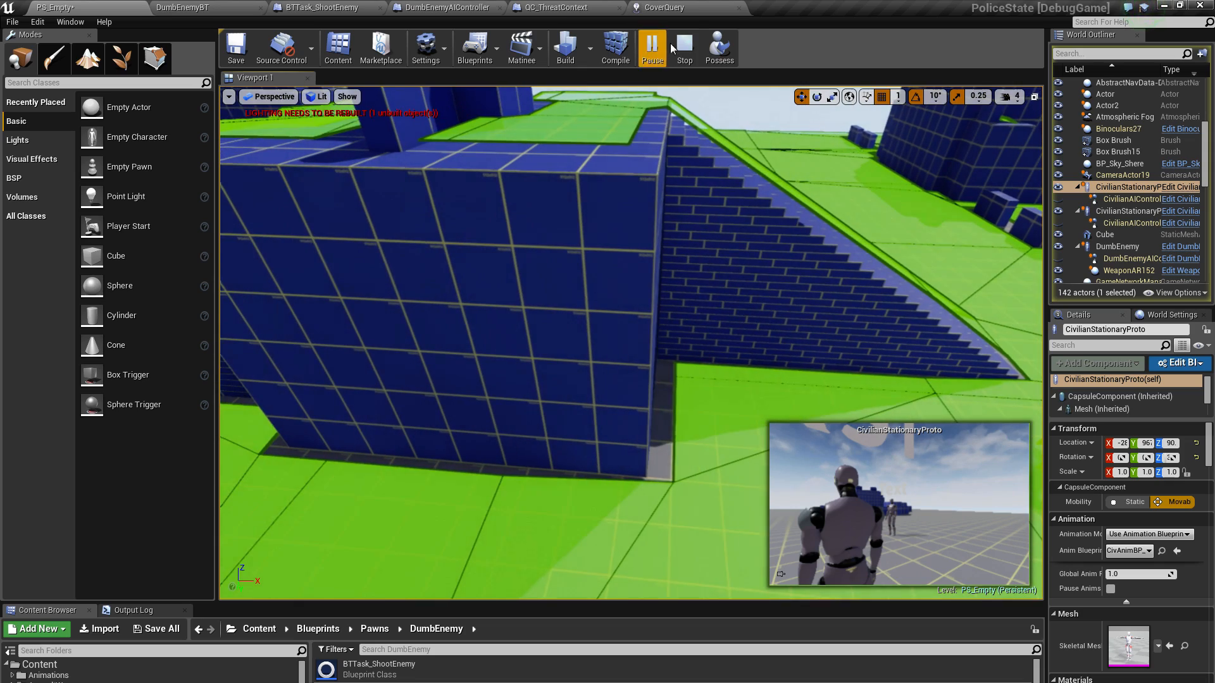
Possess the player again, stop the play session and restart PS_Empty in Simulate mode
click(719, 48)
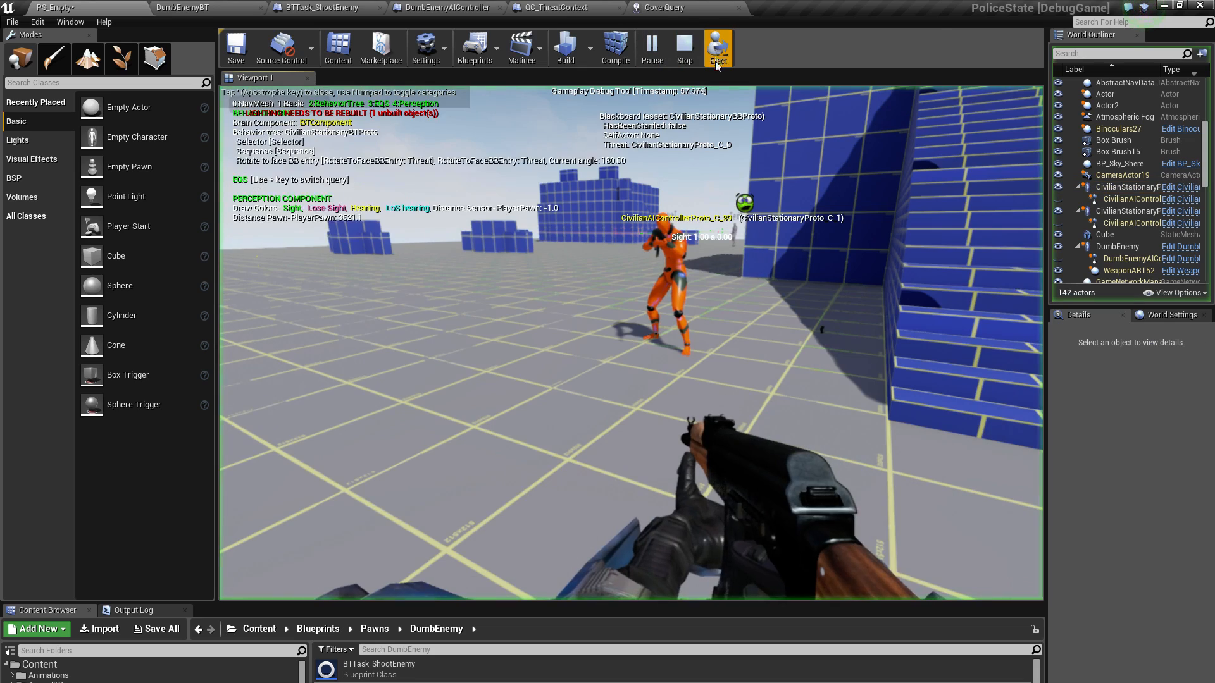
click(688, 44)
click(679, 48)
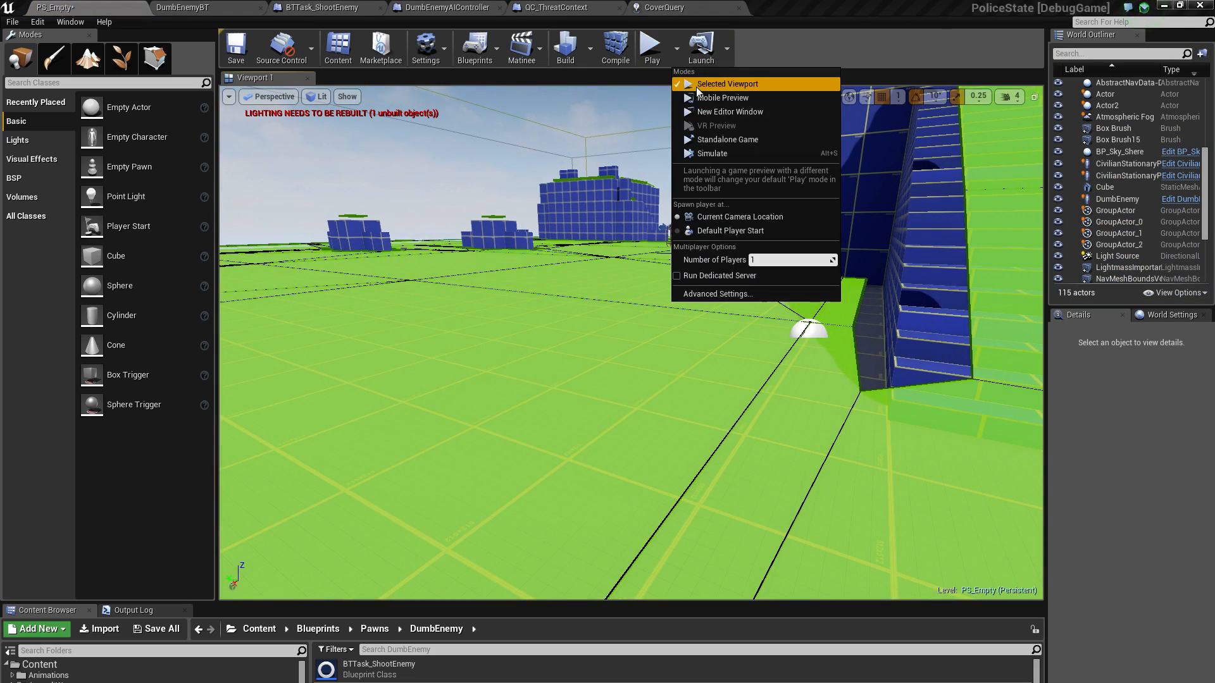
click(702, 156)
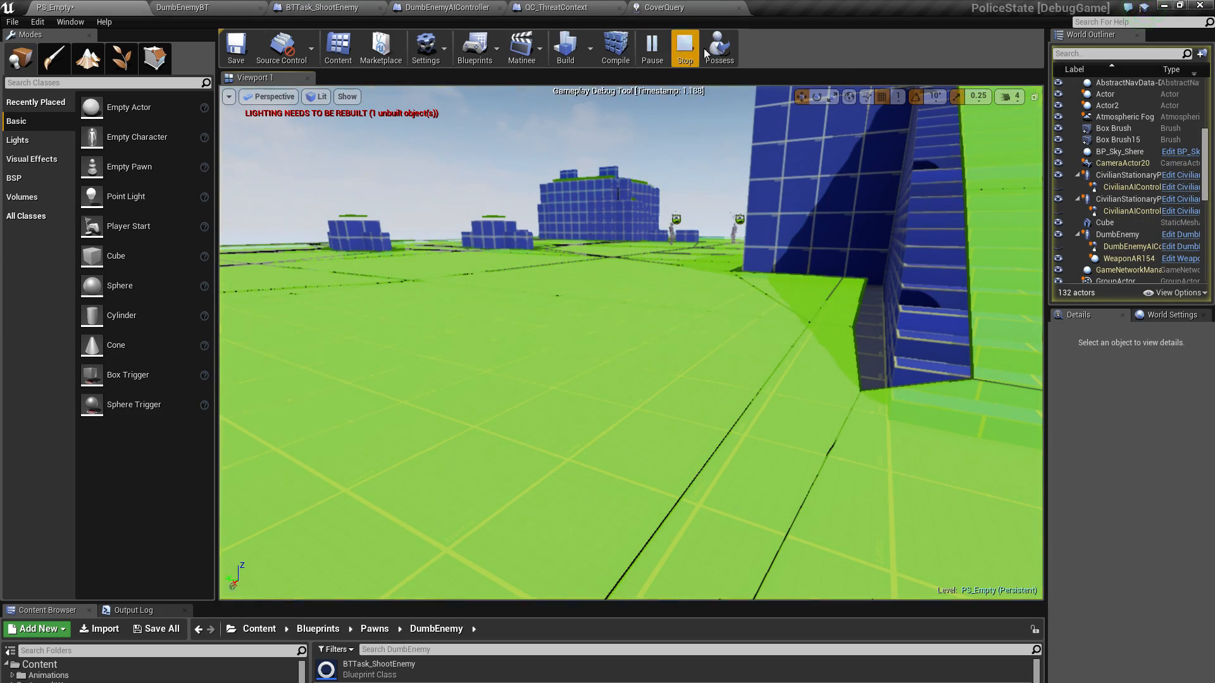
Select the first CivilianStationaryProto, bring both civilians into view with its debug data and hide the navigation mesh overlay
click(715, 44)
key(w)
right_drag(666, 249, 706, 386)
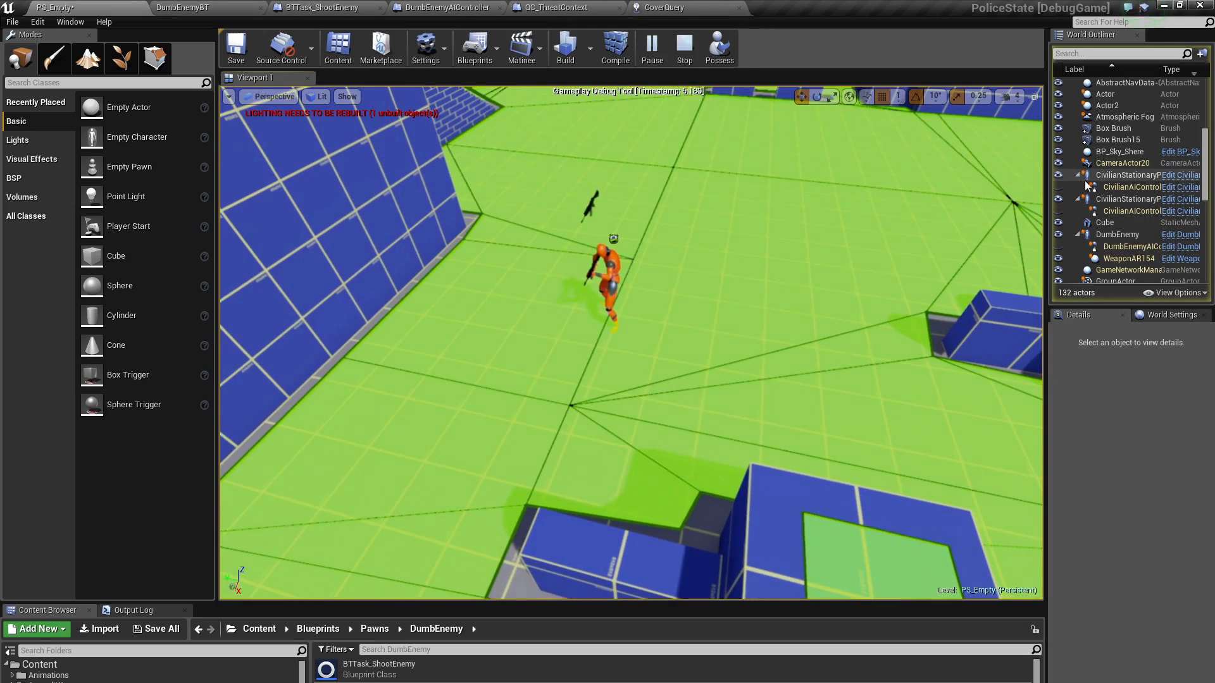
click(1122, 178)
right_drag(948, 158, 930, 301)
key(w)
key(w)
key(s)
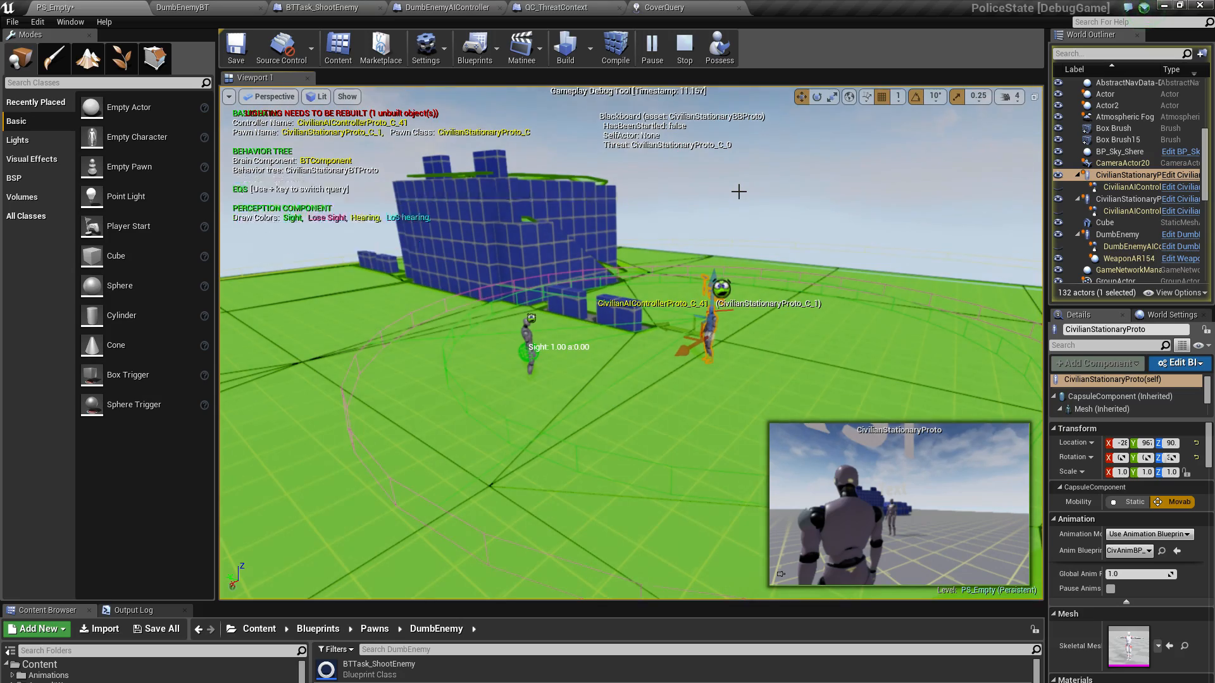
key(p)
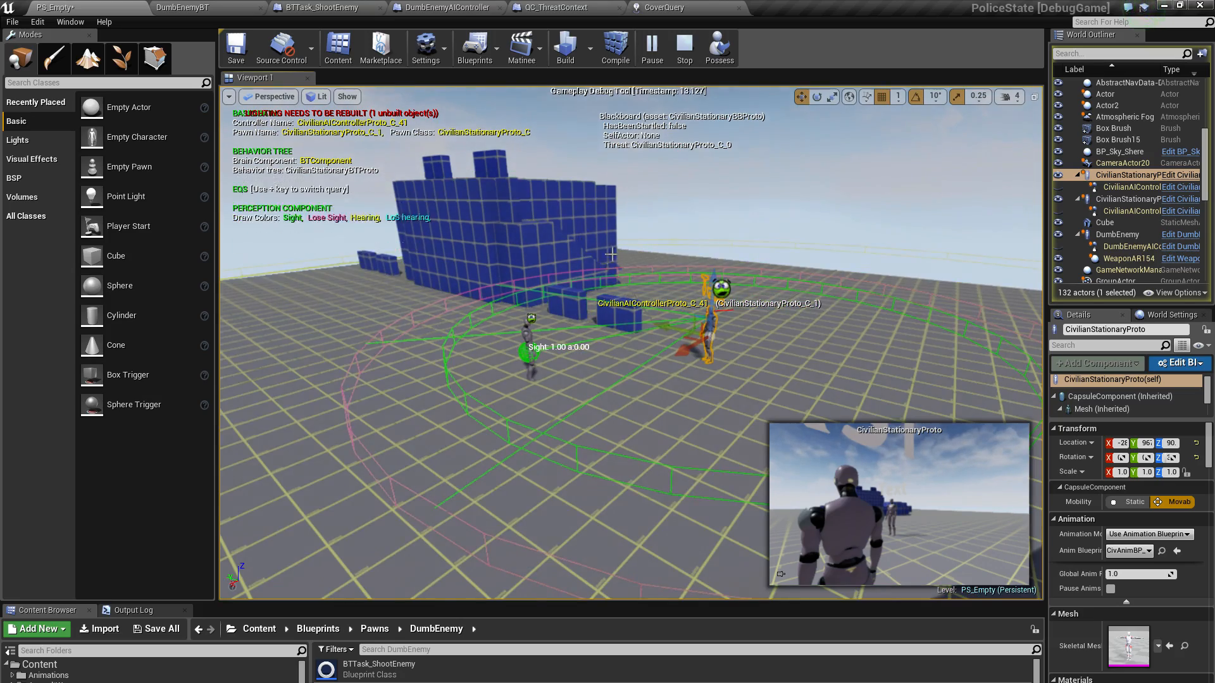
Examine the selected civilian's perception ranges from above and the Sight marker on the other civilian from close by
right_drag(611, 253, 581, 256)
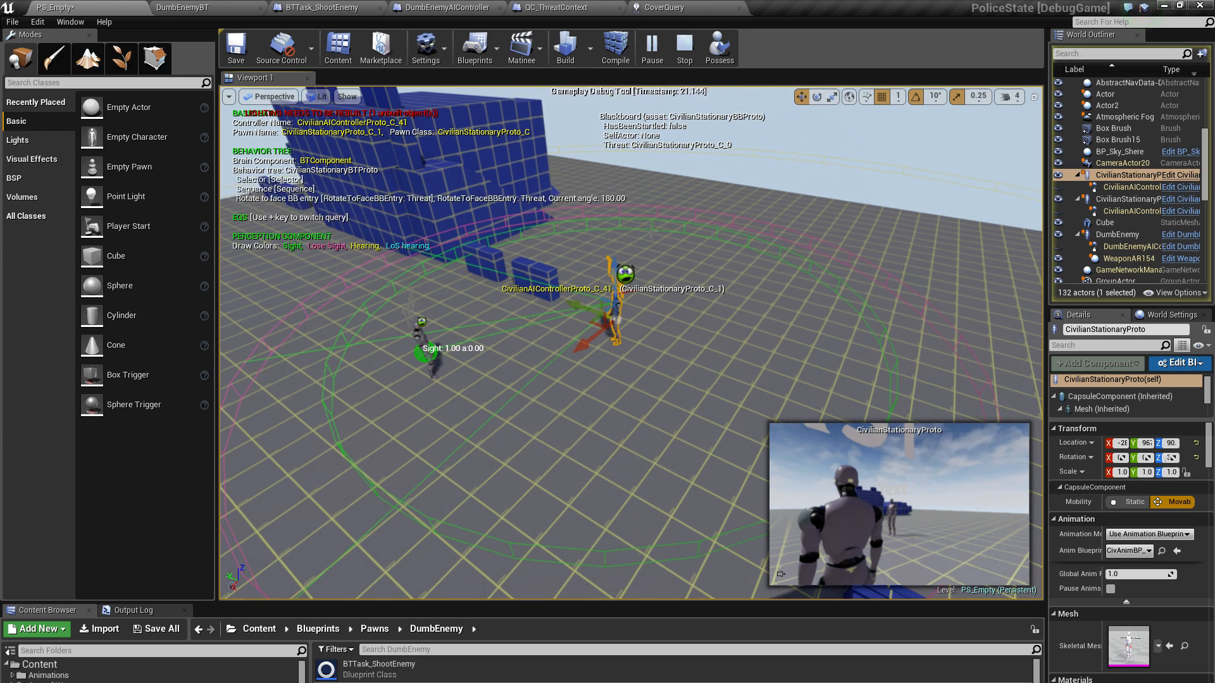
right_drag(691, 239, 677, 266)
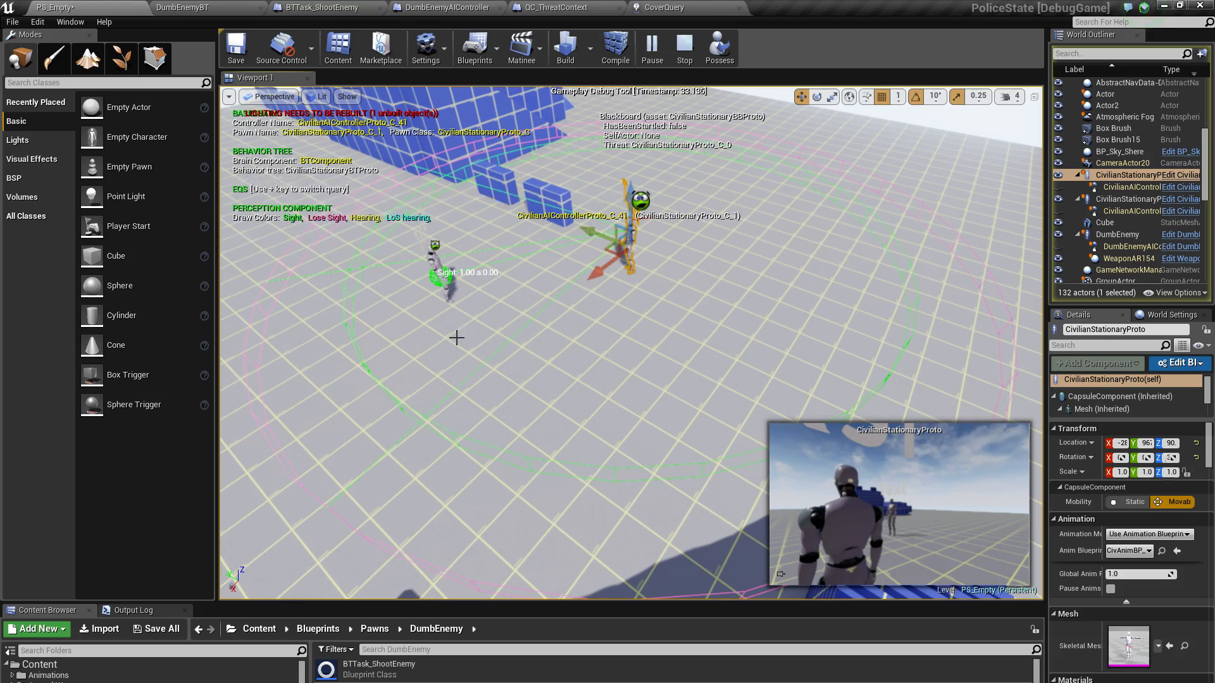
right_drag(456, 338, 557, 320)
key(a)
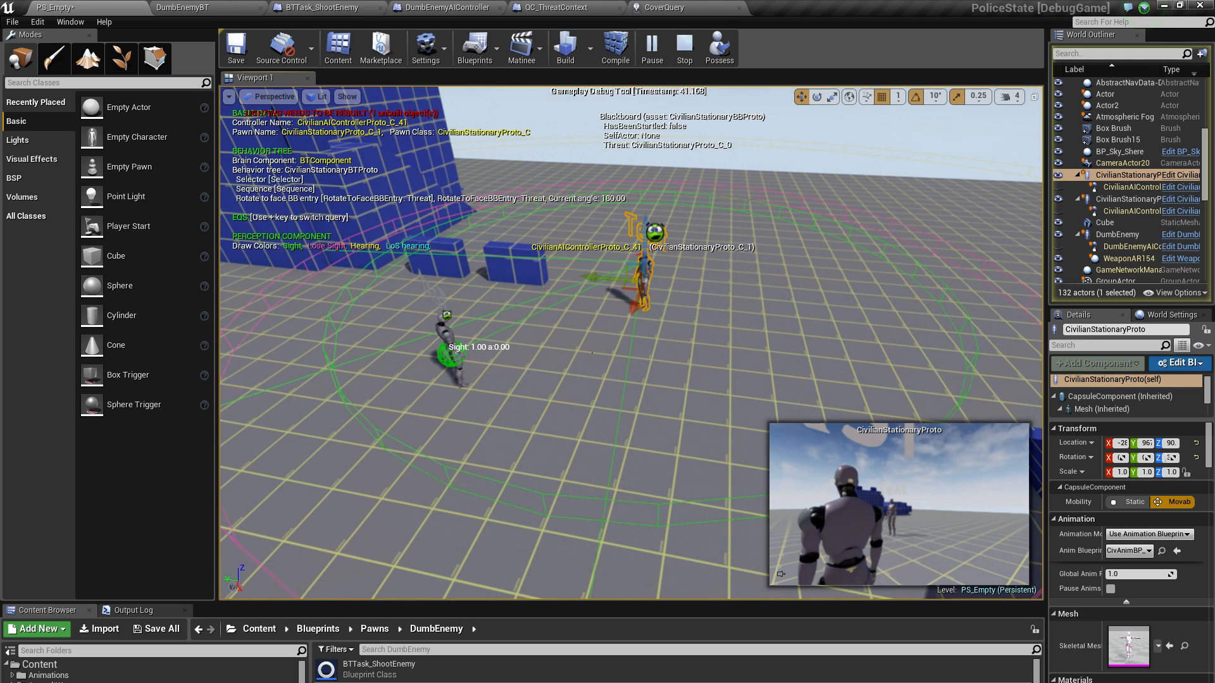
key(w)
right_drag(498, 360, 498, 360)
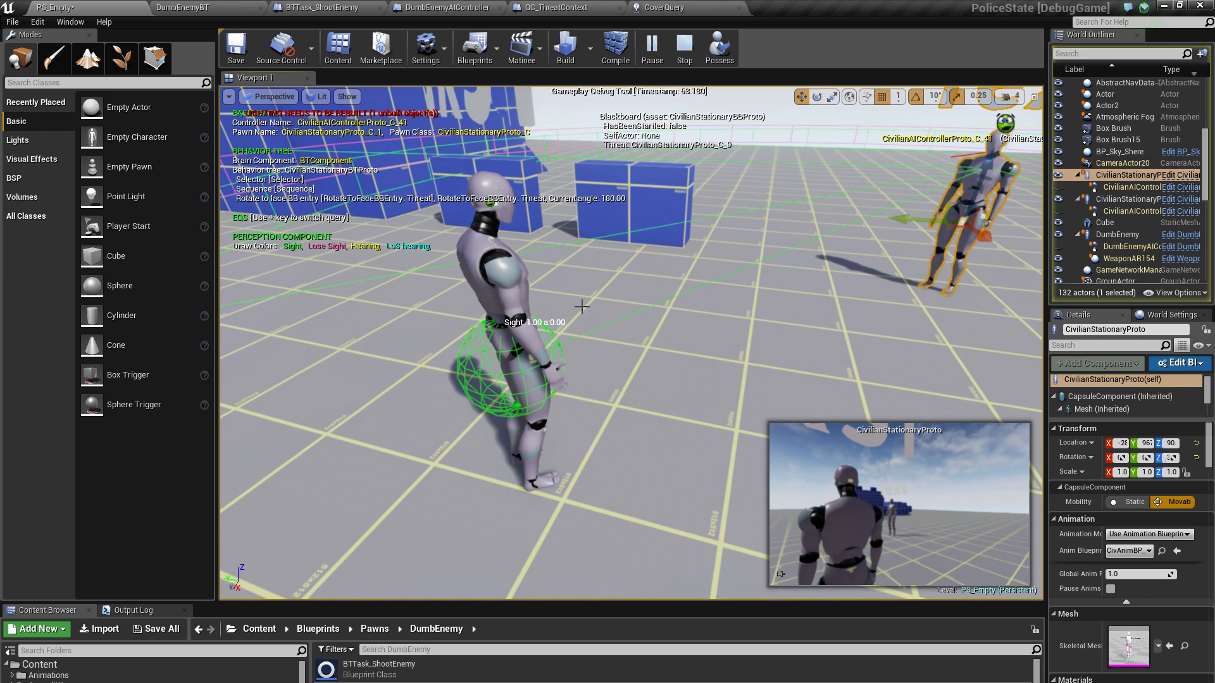
right_drag(616, 298, 651, 255)
key(s)
key(d)
key(w)
key(s)
right_drag(535, 290, 530, 291)
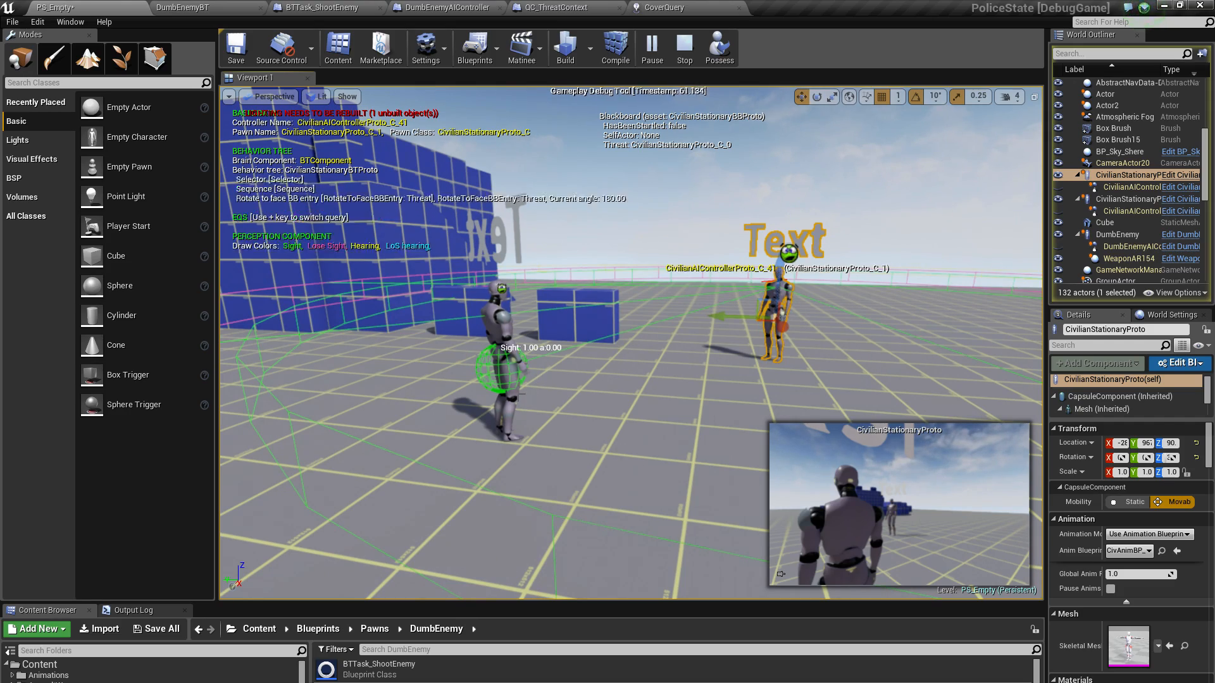
Compare the civilian's green Sight and pink Lose Sight ranges from farther back, and look across the stair block towards the DumbEnemy
right_drag(609, 347, 615, 373)
key(s)
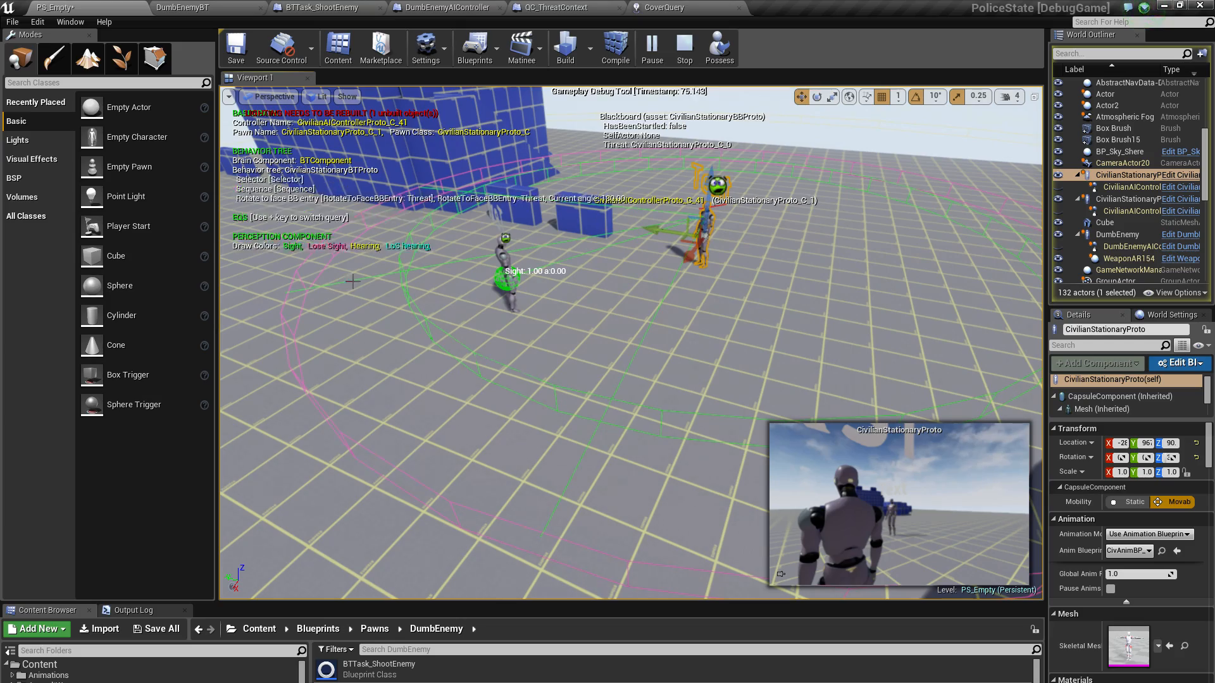
mouse_move(600, 433)
right_down()
mouse_move(544, 433)
mouse_move(605, 411)
mouse_move(606, 430)
right_up()
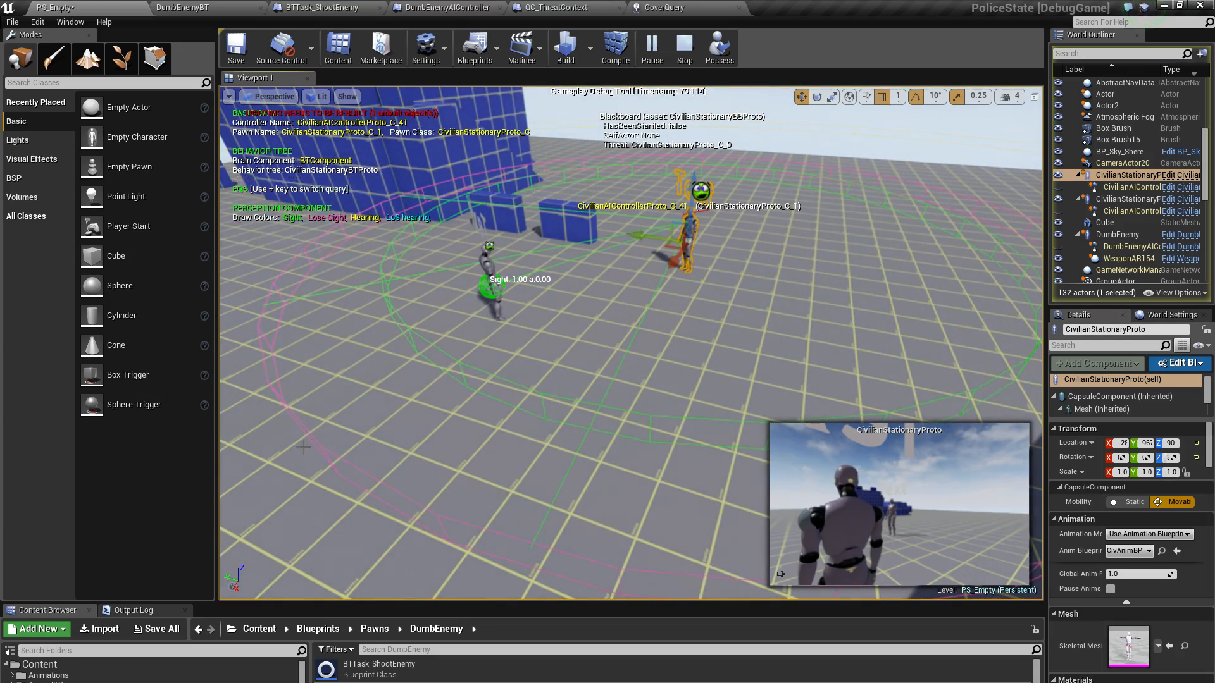
key(s)
mouse_move(495, 361)
right_down()
mouse_move(473, 351)
mouse_move(496, 339)
right_up()
key(w)
key(w)
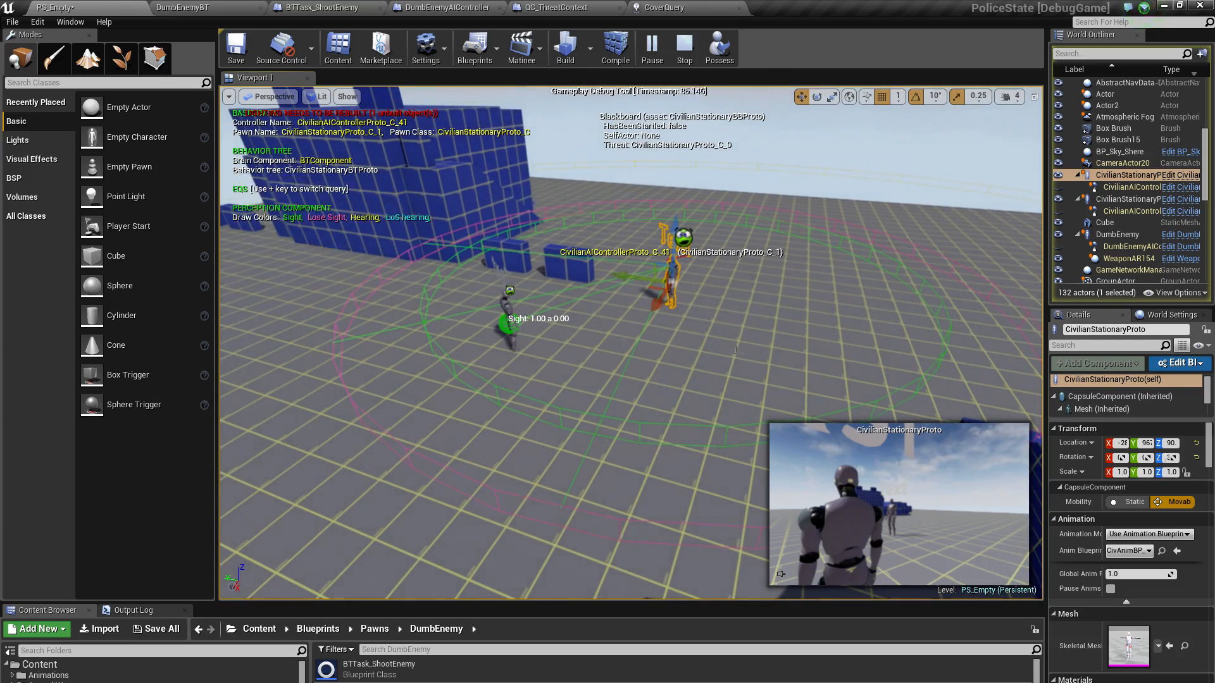
right_drag(623, 315, 769, 321)
key(s)
key(s)
right_drag(725, 185, 724, 184)
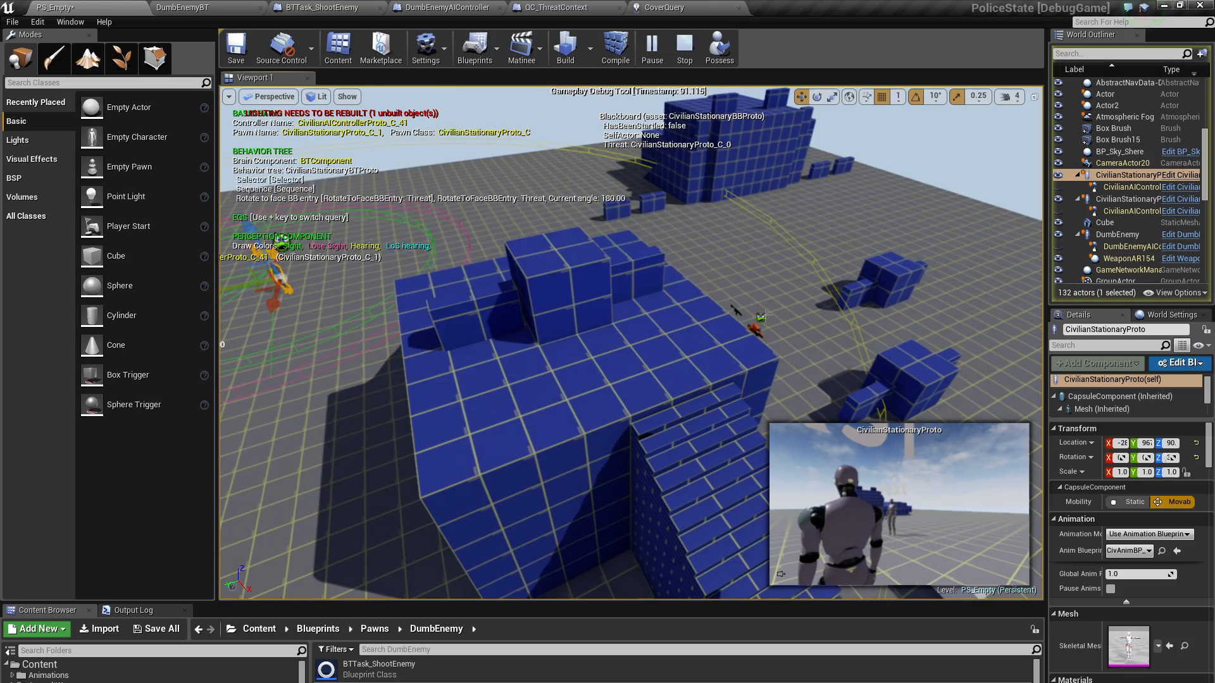
right_drag(557, 273, 450, 239)
key(w)
key(w)
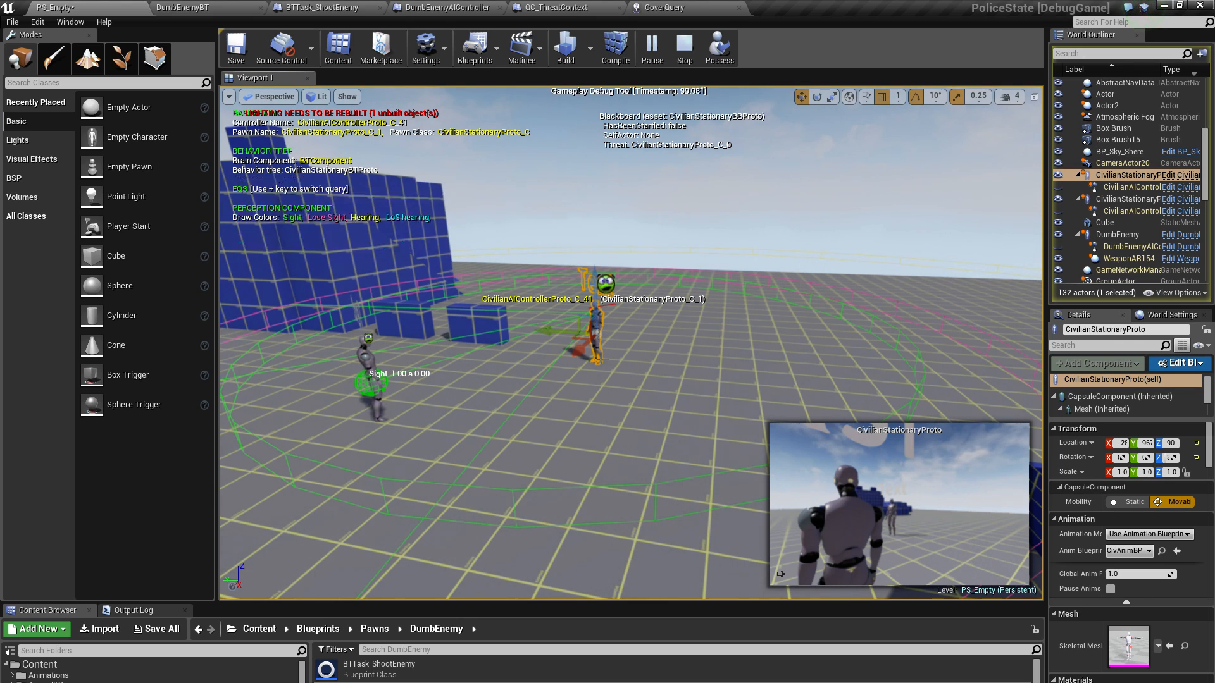
Examine from several heights and distances how the other civilian stands within the selected civilian's Sight and Lose Sight rings
right_drag(449, 240, 452, 283)
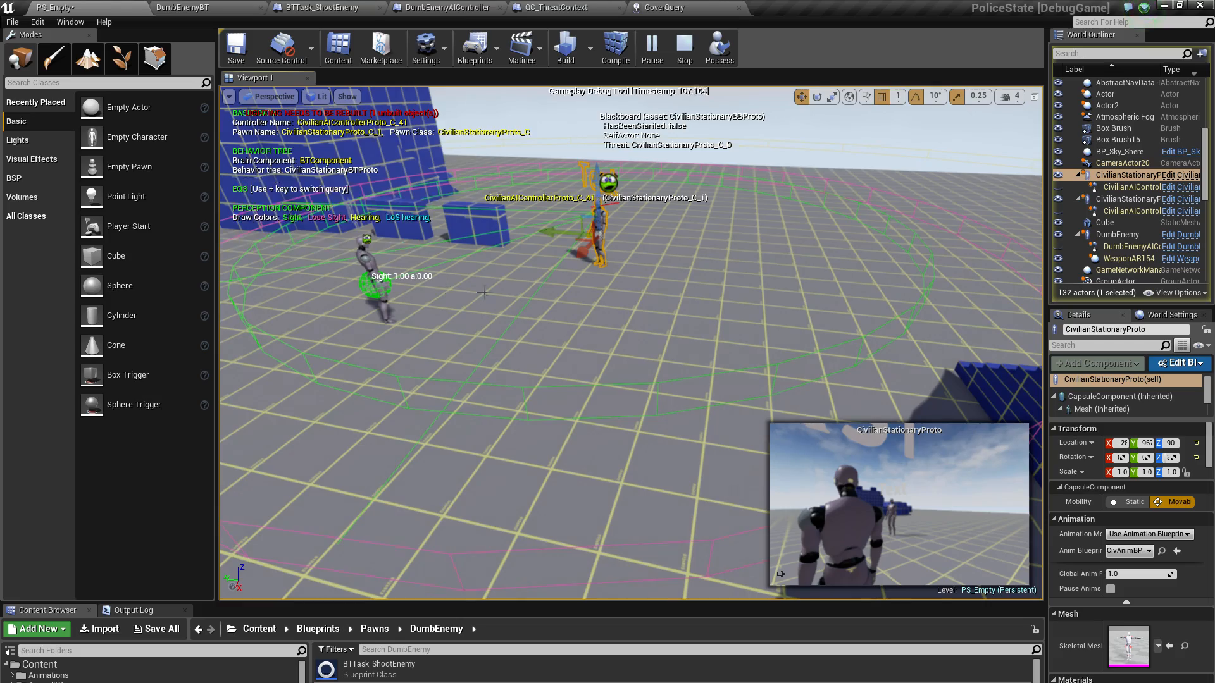
right_drag(484, 292, 530, 274)
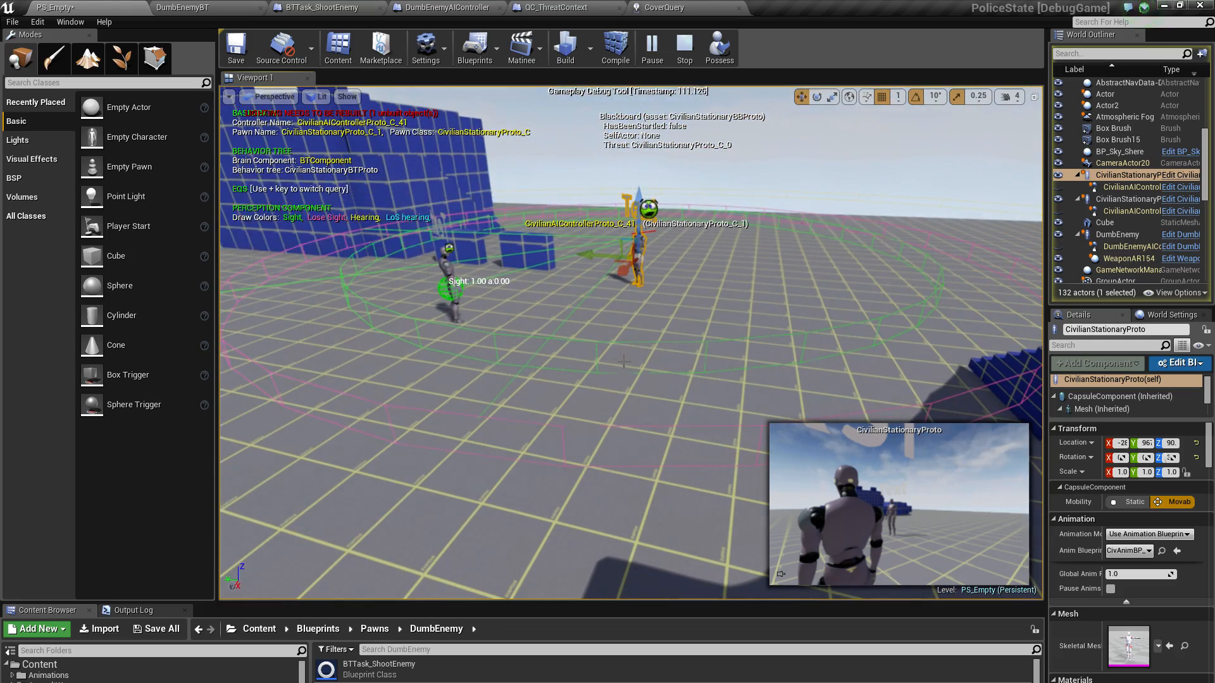
key(w)
mouse_move(603, 347)
right_down()
mouse_move(603, 323)
mouse_move(594, 352)
mouse_move(629, 345)
mouse_move(590, 357)
mouse_move(623, 353)
right_up()
key(s)
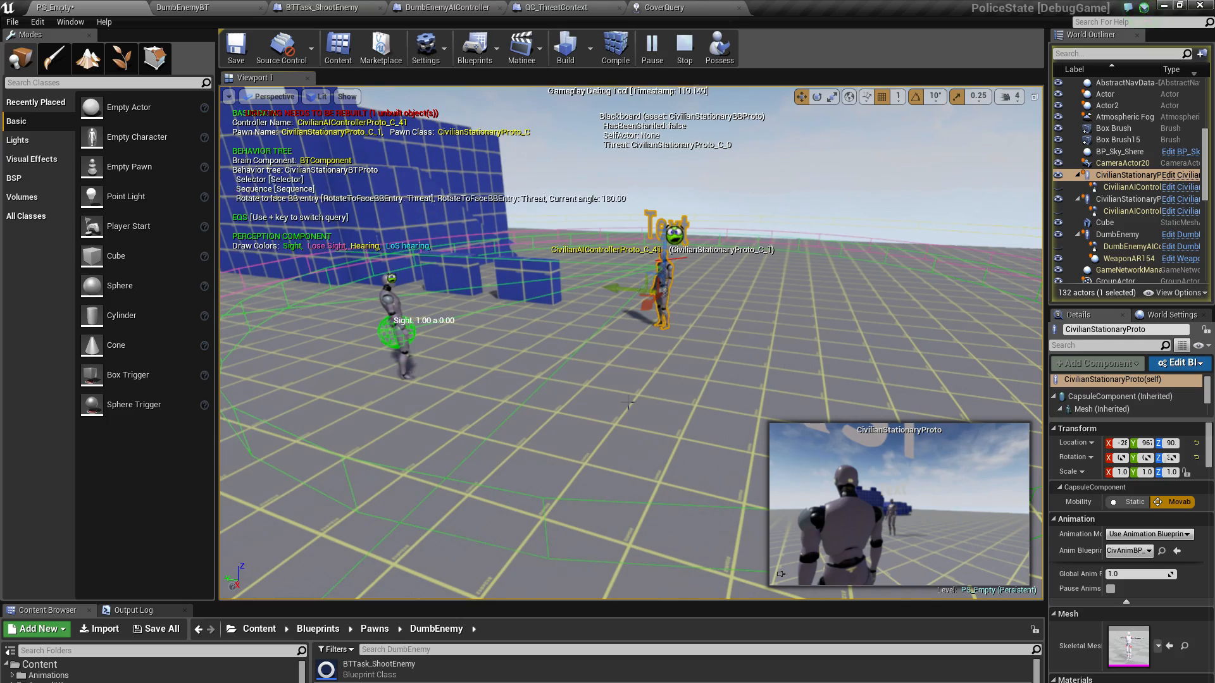
mouse_move(719, 324)
right_down()
mouse_move(719, 344)
mouse_move(712, 333)
right_up()
key(s)
key(s)
key(w)
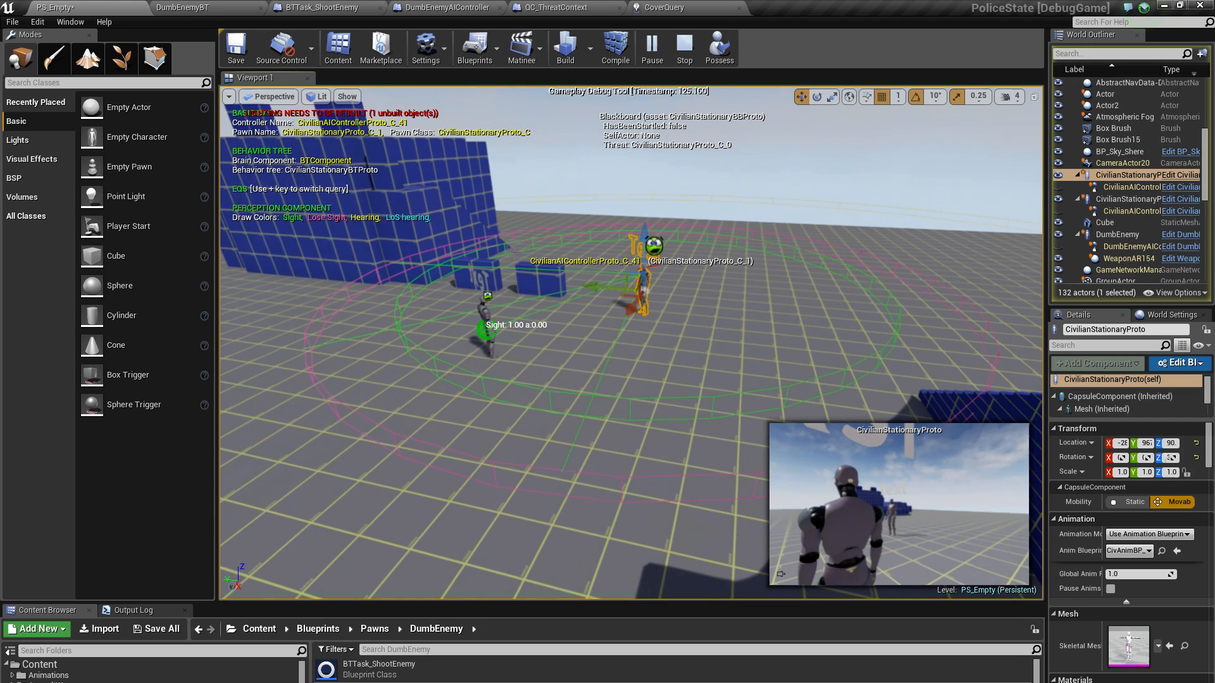
key(s)
right_drag(712, 333, 711, 338)
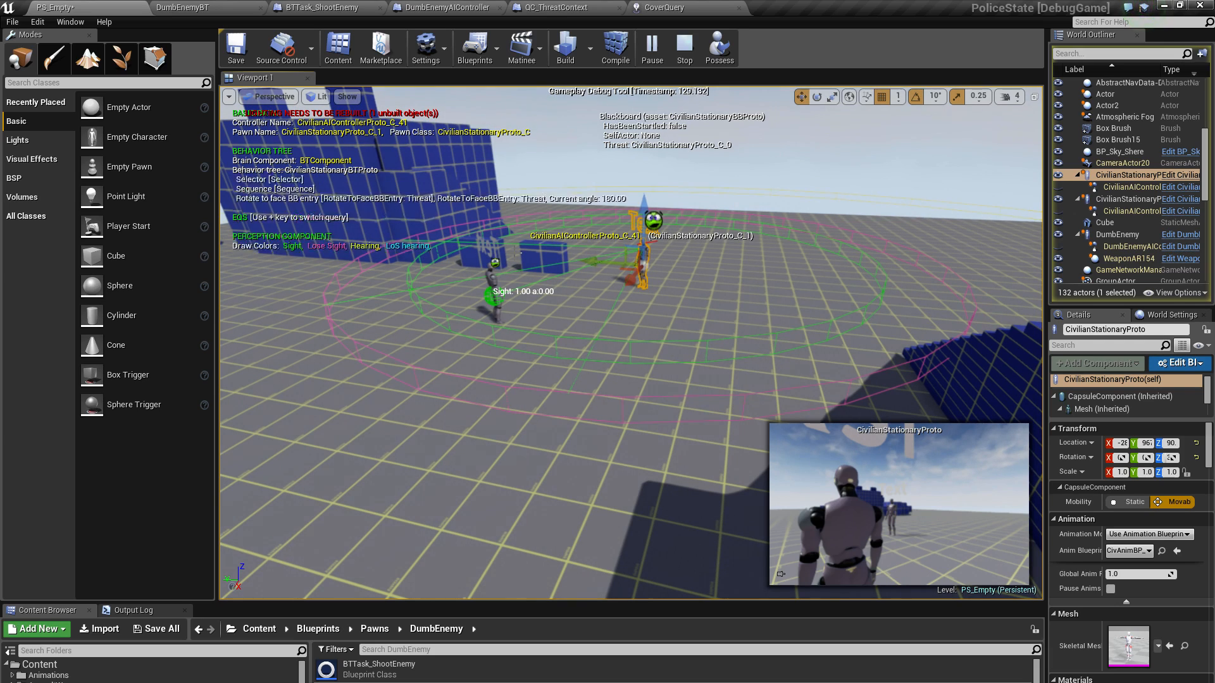
Possess the player pawn, run to the civilian near the blocks and move around it to examine its reaction
click(718, 47)
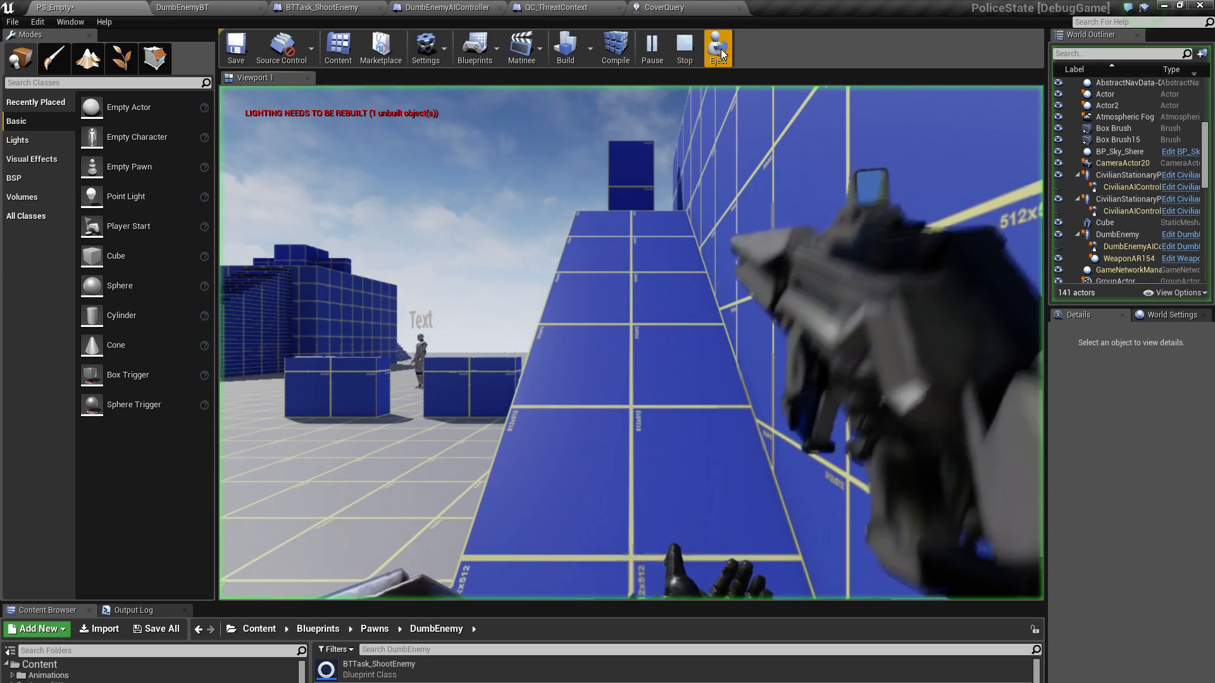
click(599, 329)
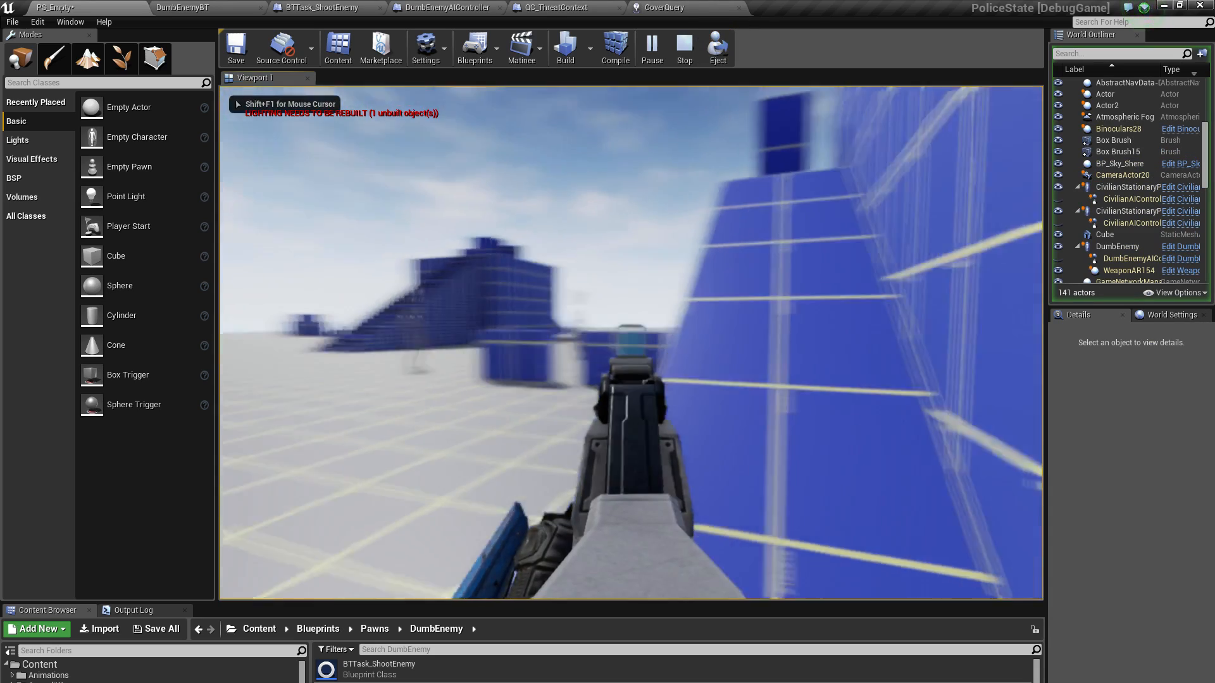
key(w)
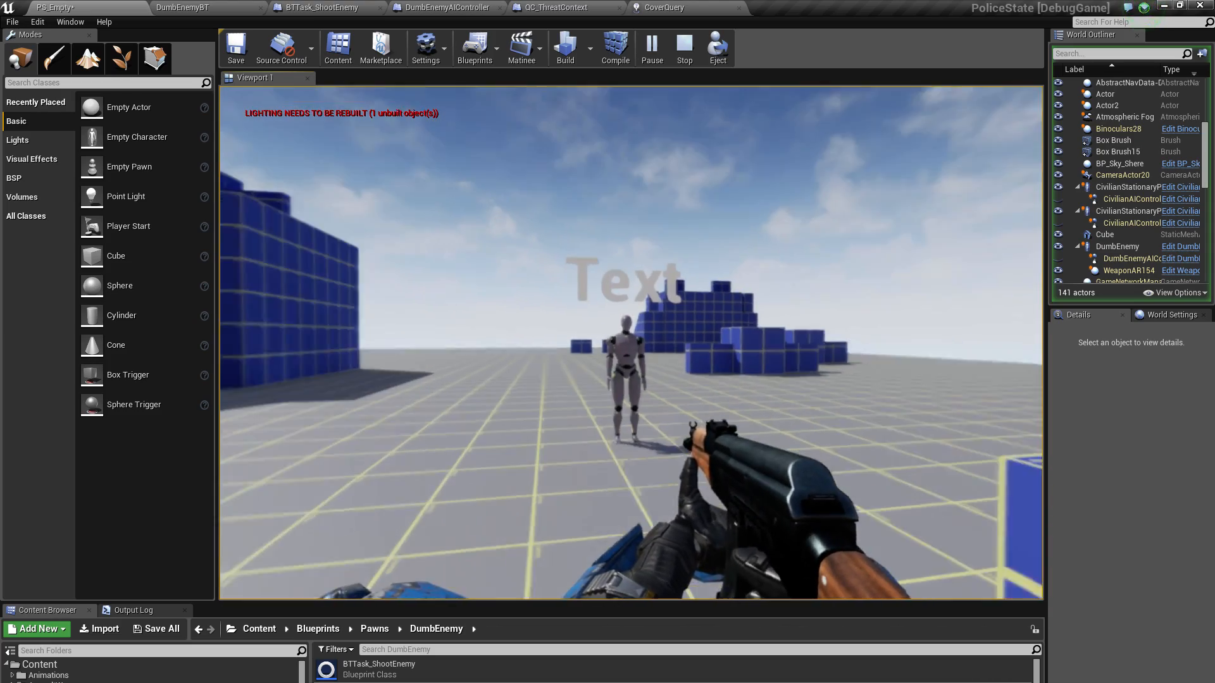
key(w)
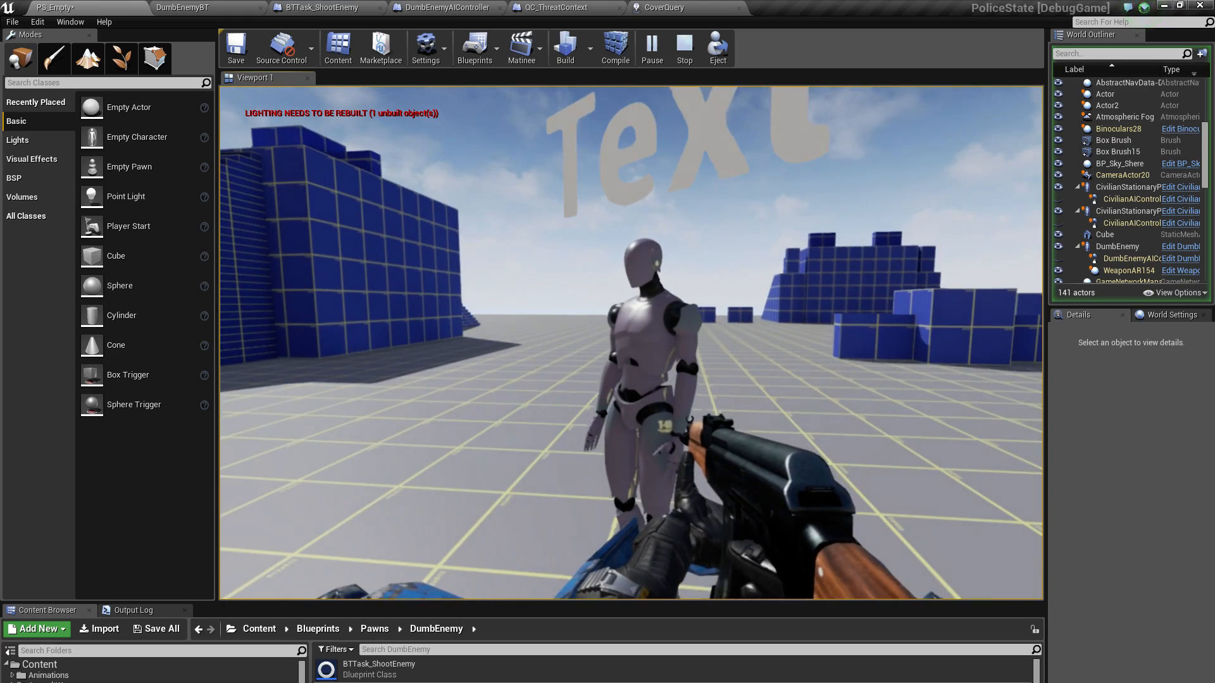
key(s)
key(a)
key(w)
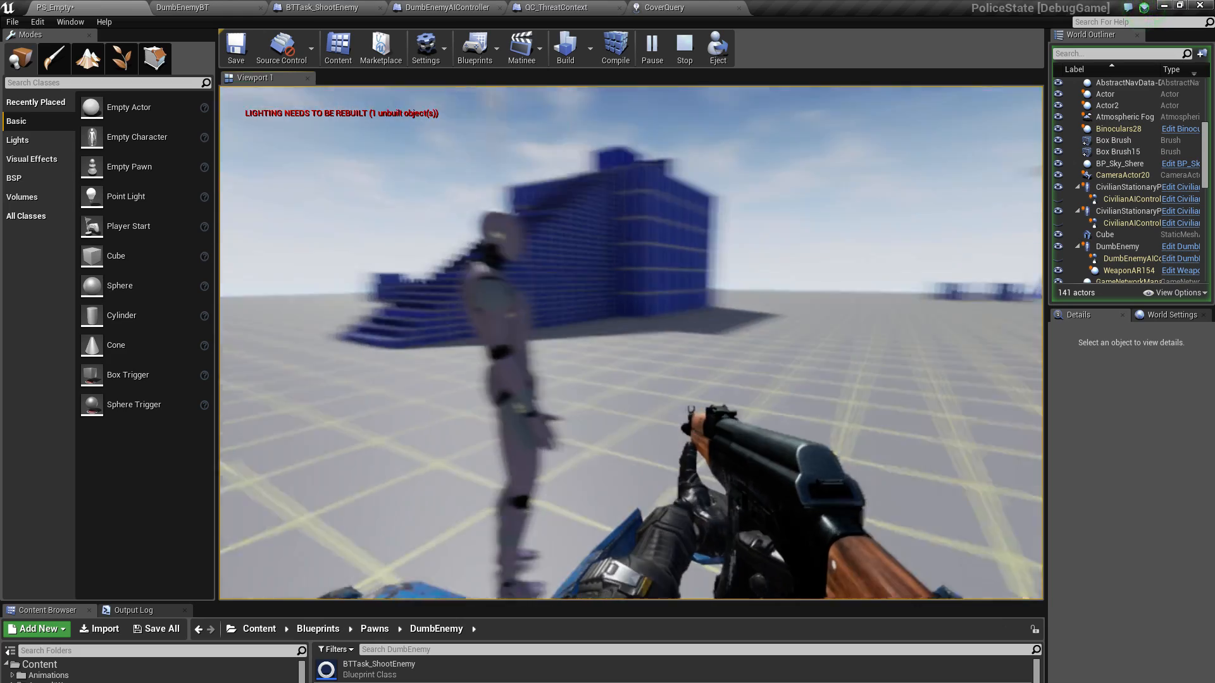
key(w)
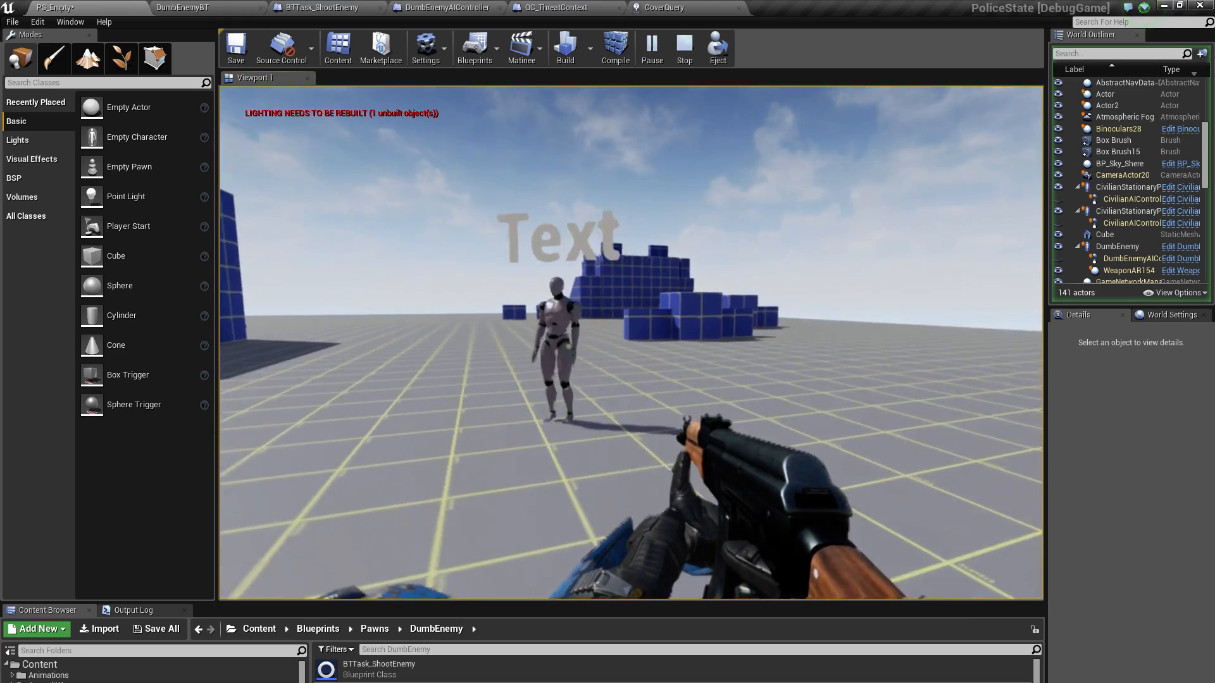
Move the player around both stationary civilians and examine how they react at close range and from behind
key(w)
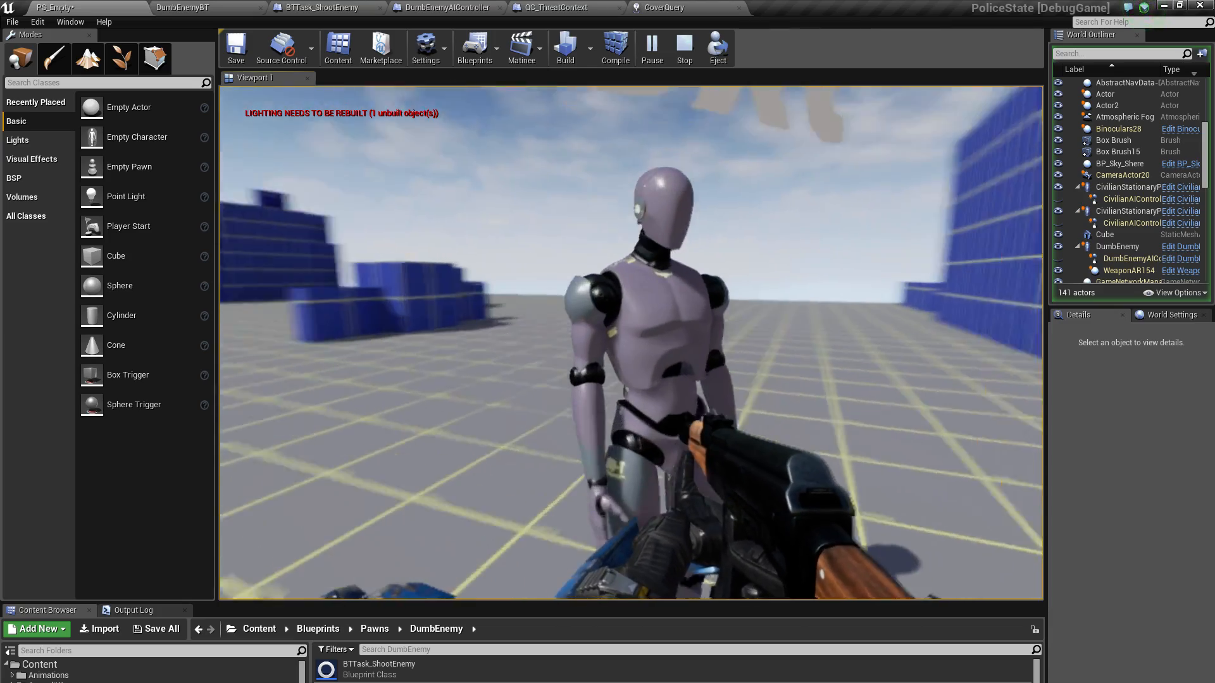
key(s)
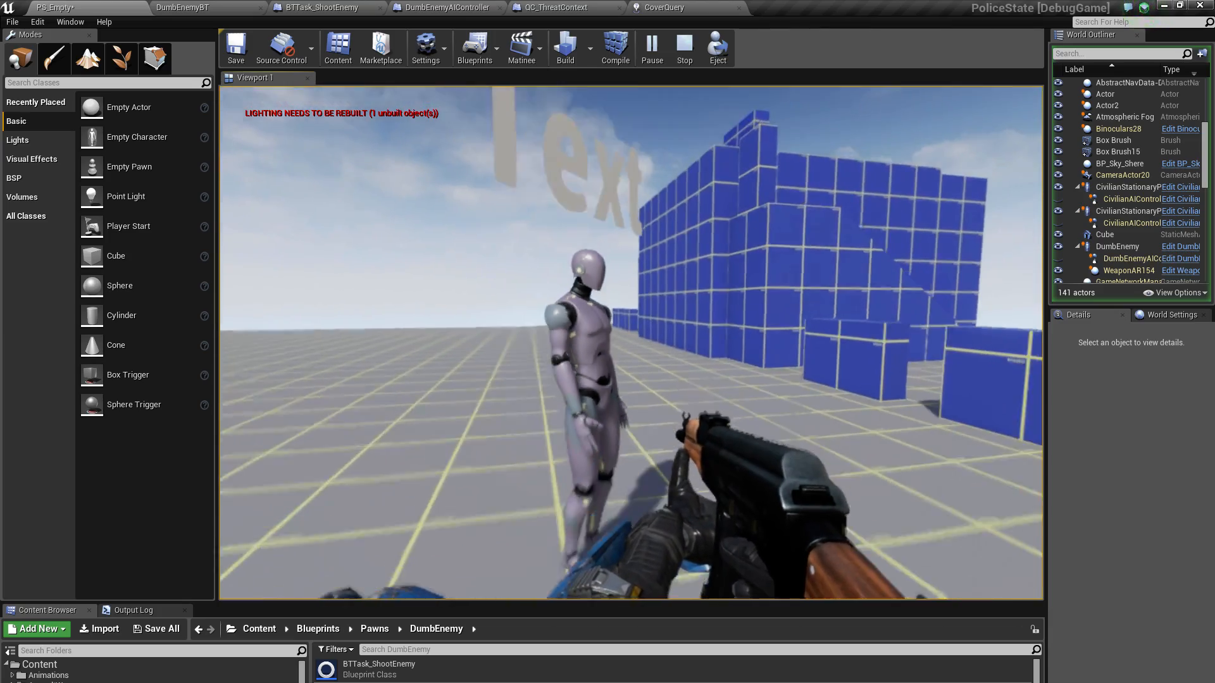
key(a)
key(w)
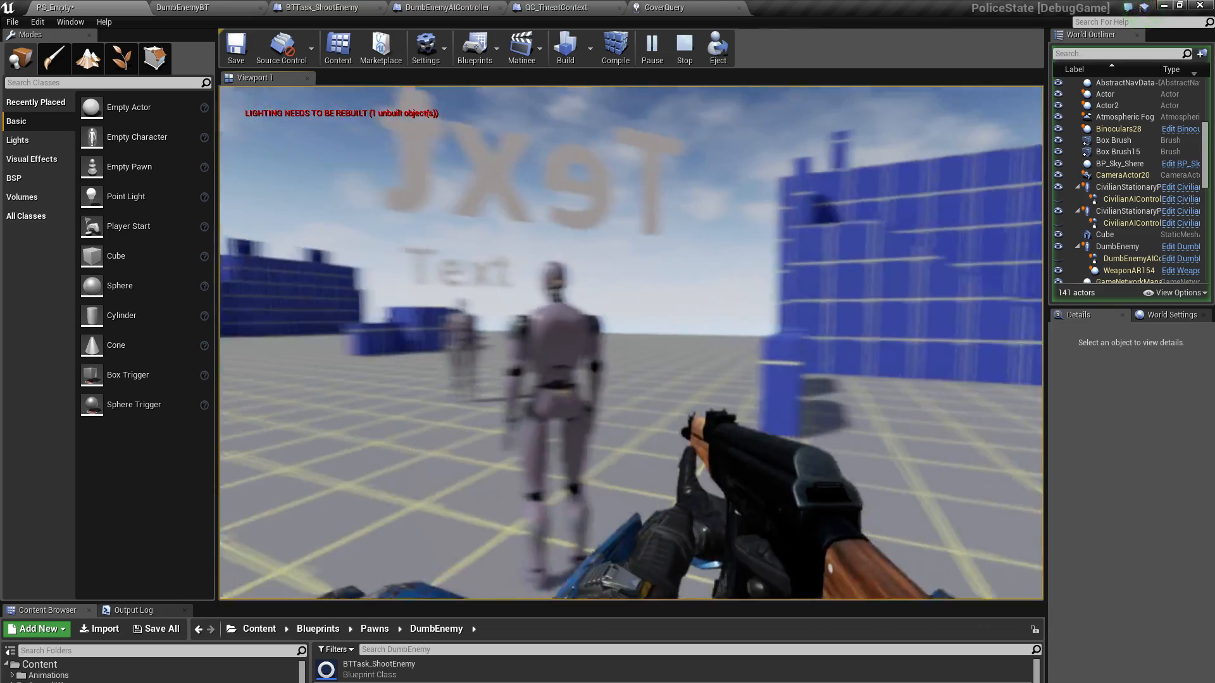
key(w)
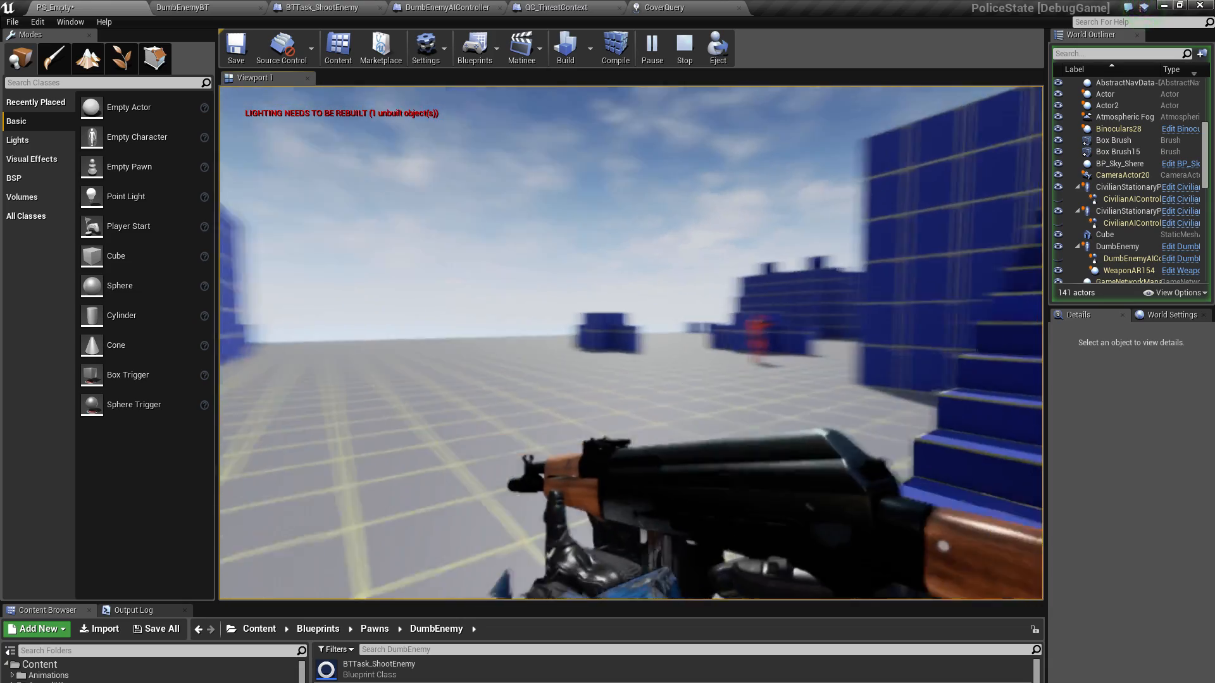
Run past the stair block after the DumbEnemy, examine how it moves and aims near the player, and end the play session
key(w)
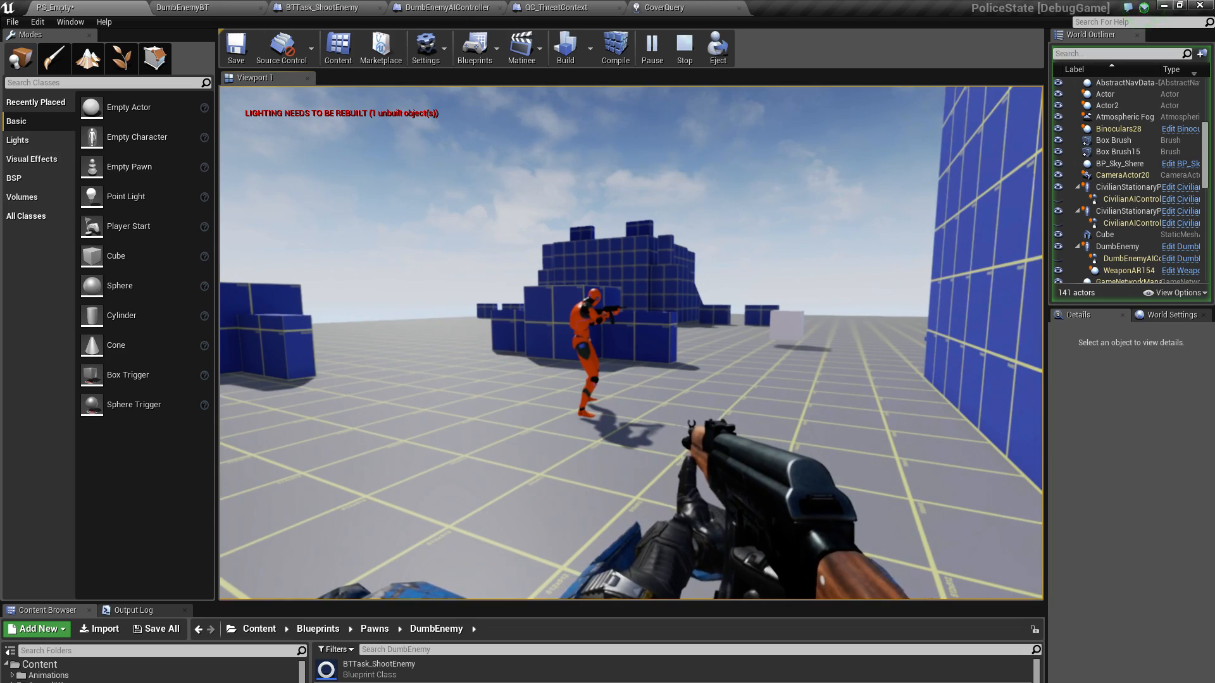
key(w)
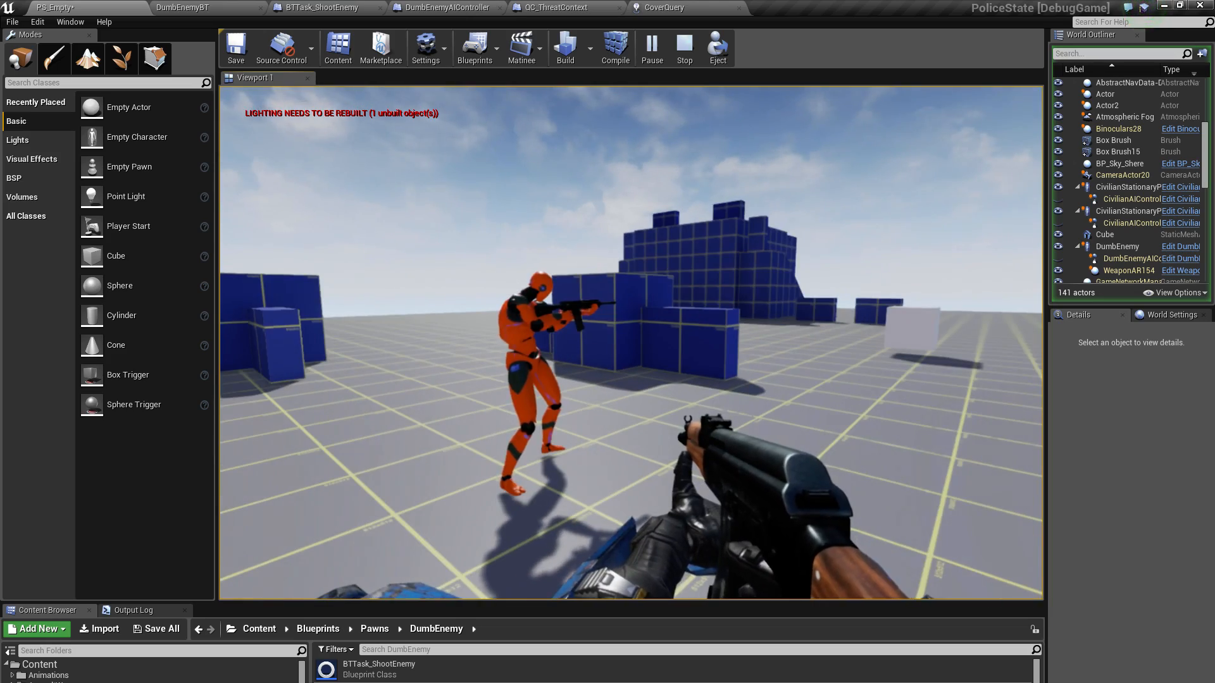
key(w)
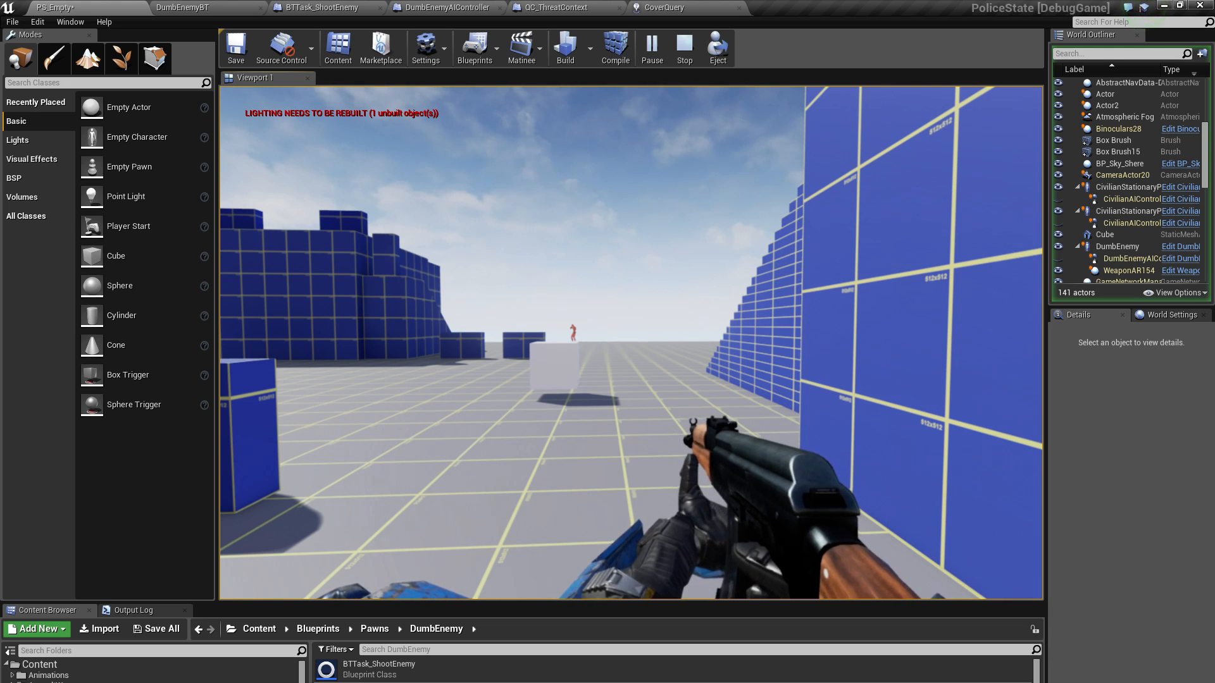
key(shift+w)
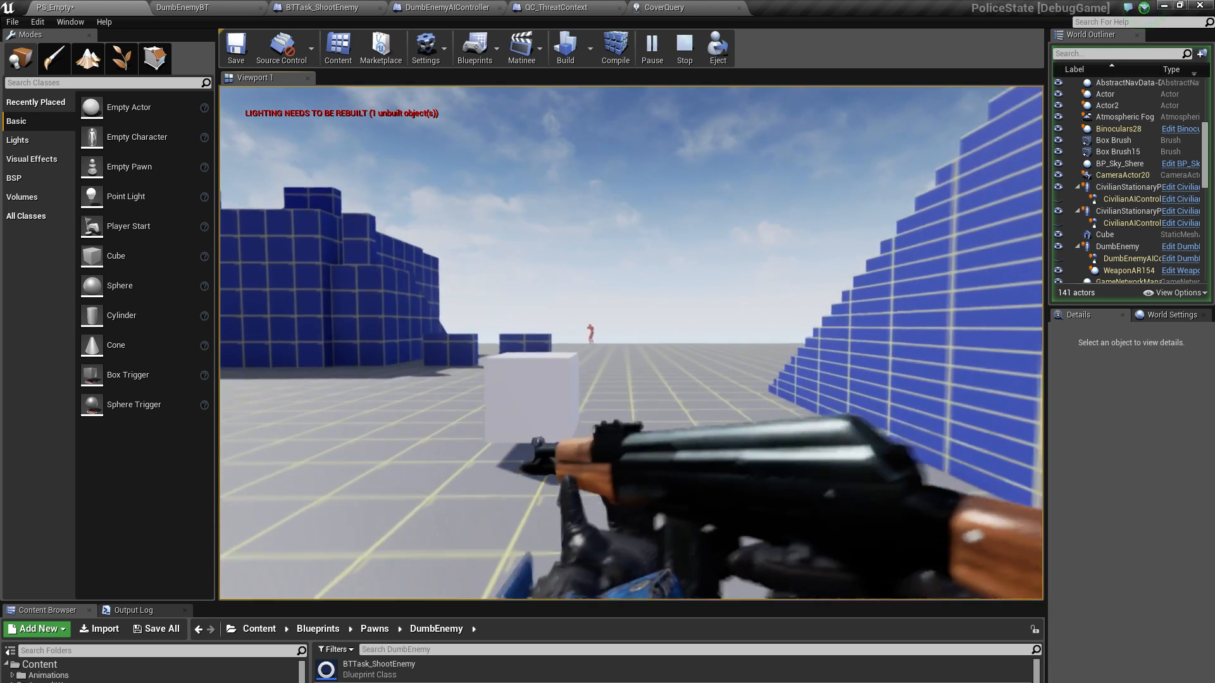
key(shift+w)
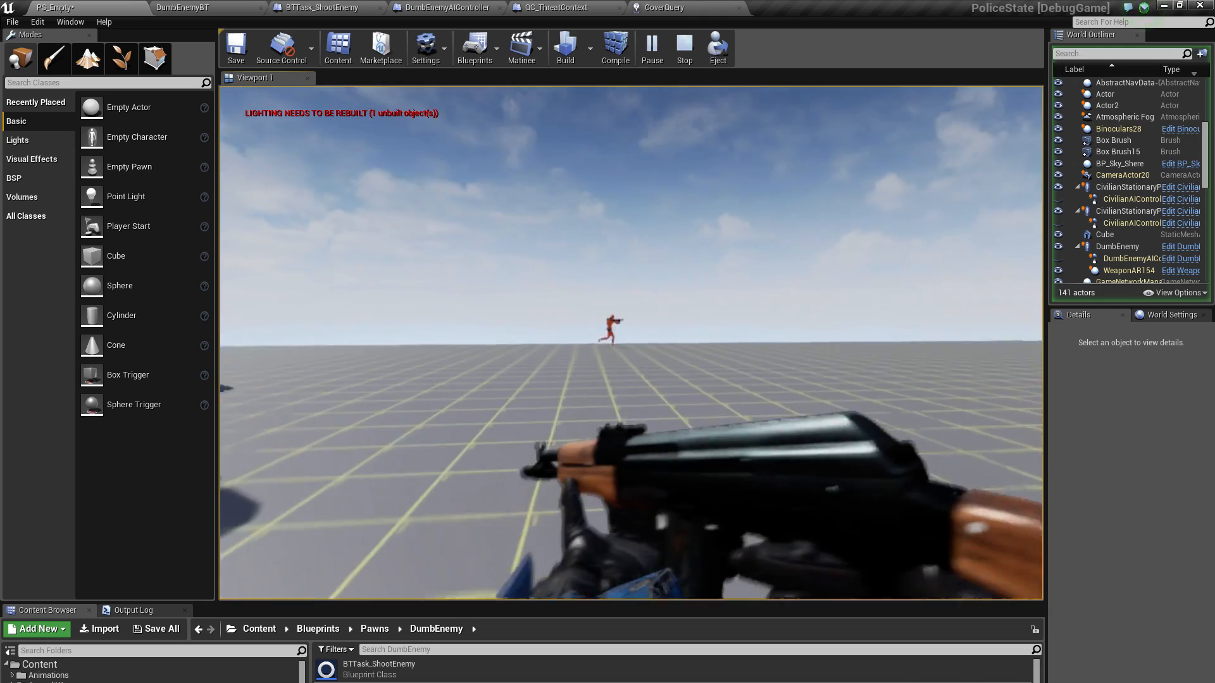
key(shift+w)
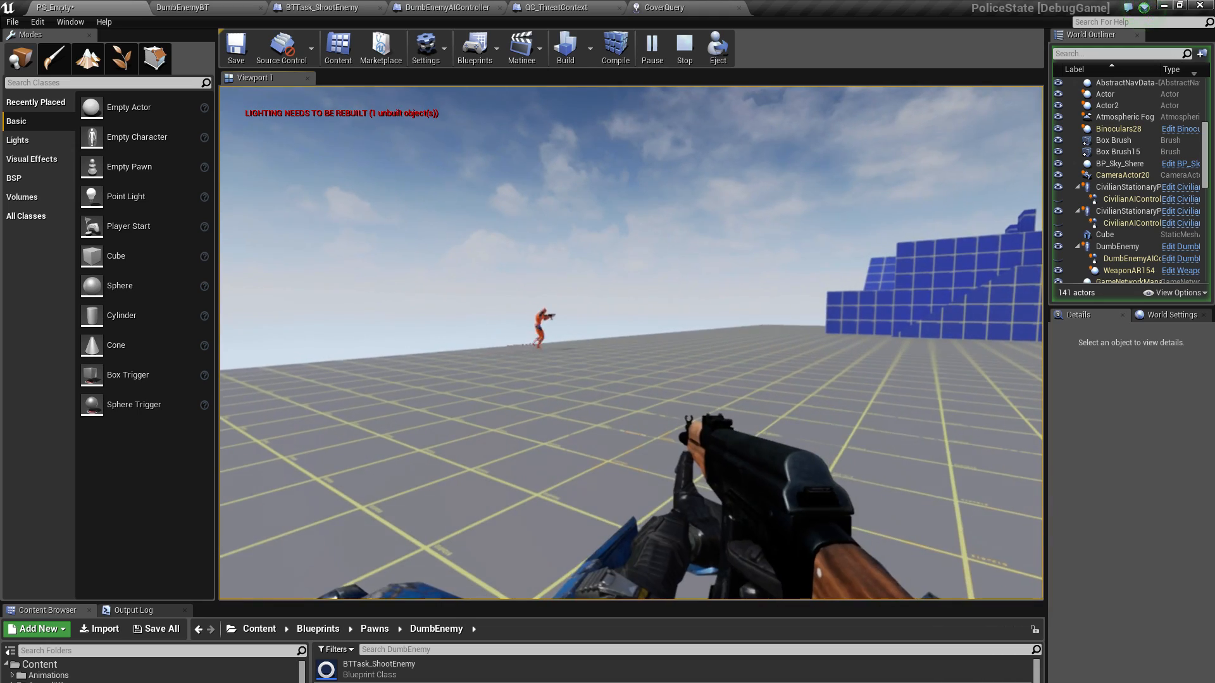
key(shift+w)
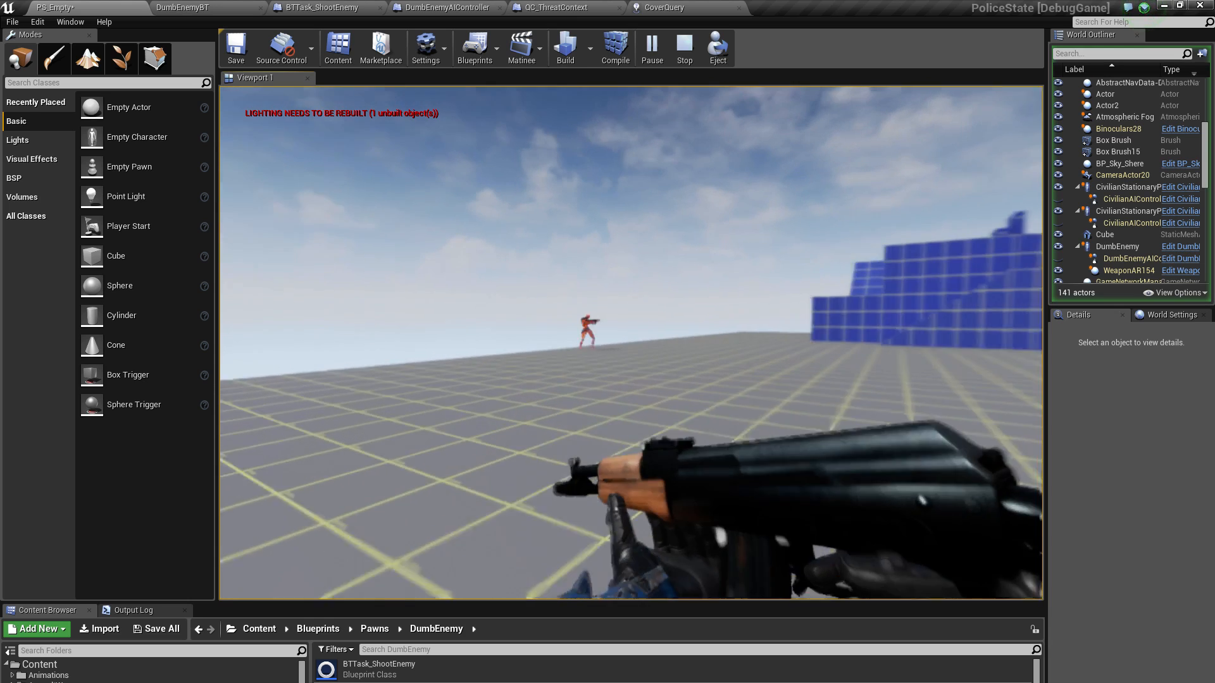
key(Escape)
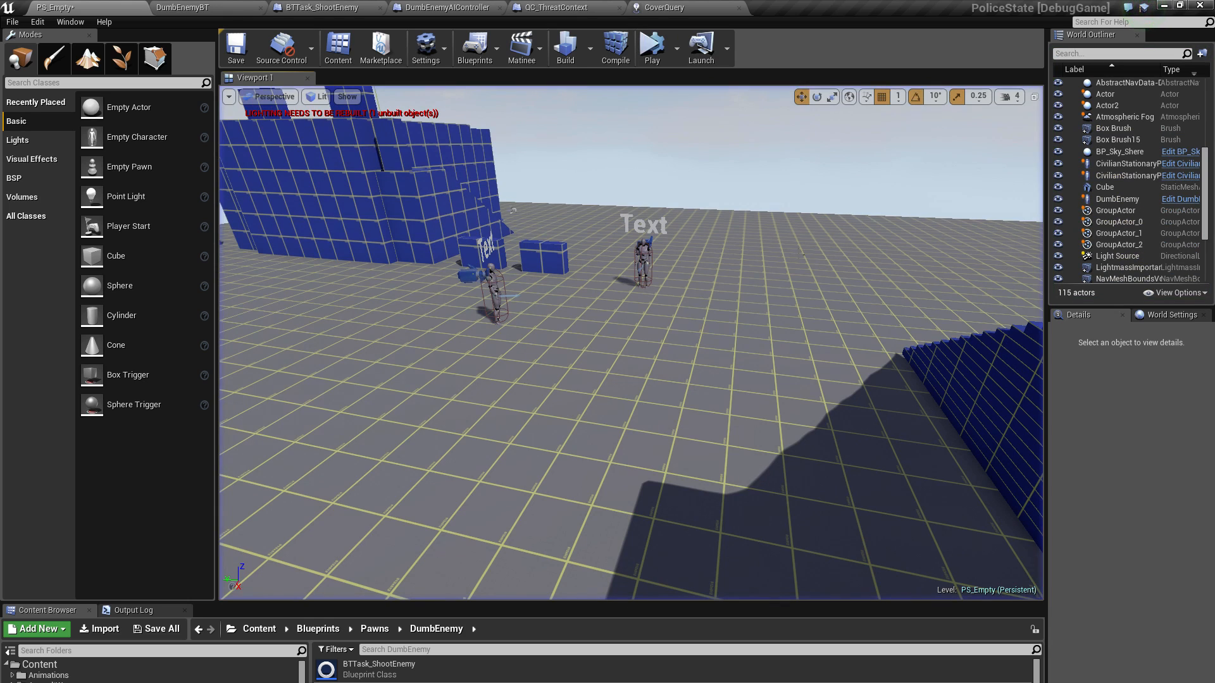
In DumbEnemyBT, connect the detached BTTask_ShootEnemy task to the first Blackboard Based Condition sequence, before its Wait
click(186, 9)
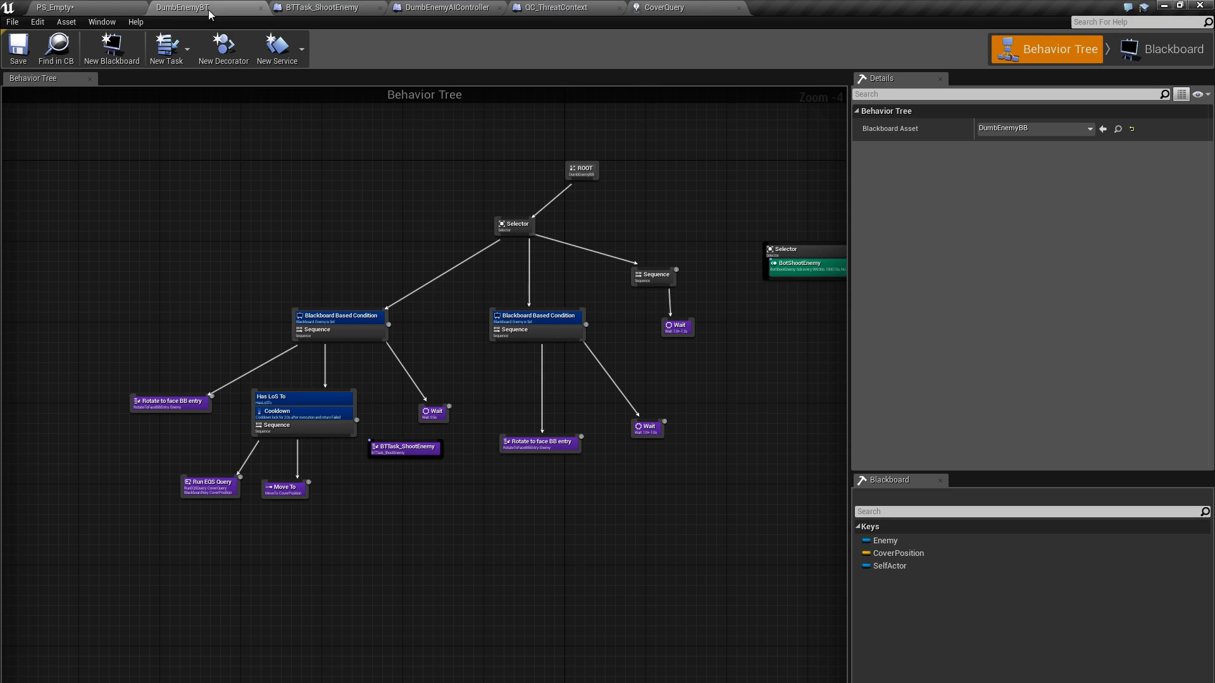
scroll(491, 367, up, 2)
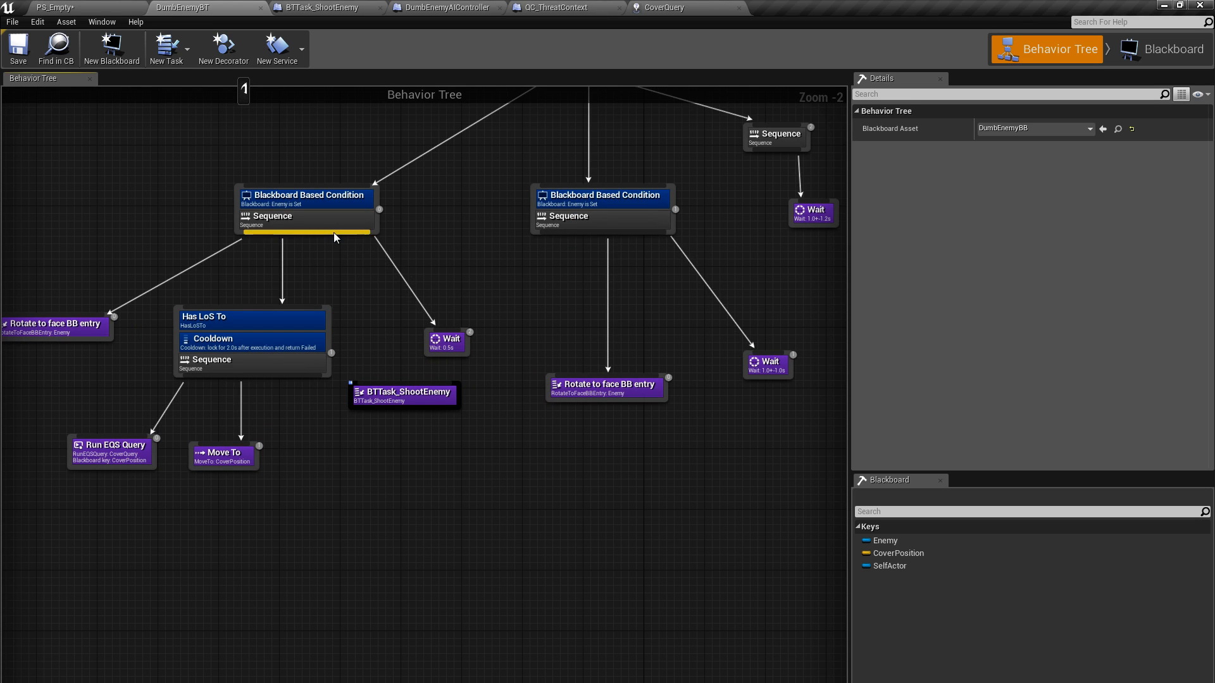
drag(333, 233, 402, 386)
right_drag(575, 272, 335, 425)
Move the BotShootEnemy service from the detached Selector to the Selector under ROOT and save the behavior tree
click(757, 281)
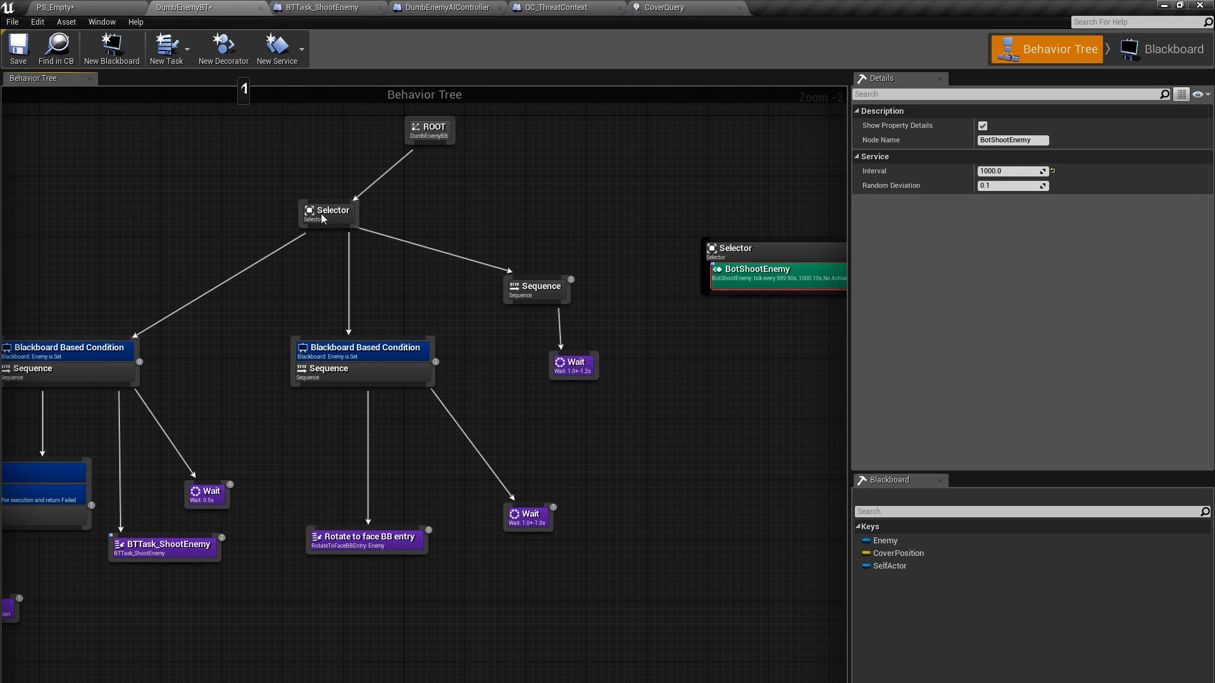
drag(323, 218, 324, 214)
right_drag(278, 180, 210, 146)
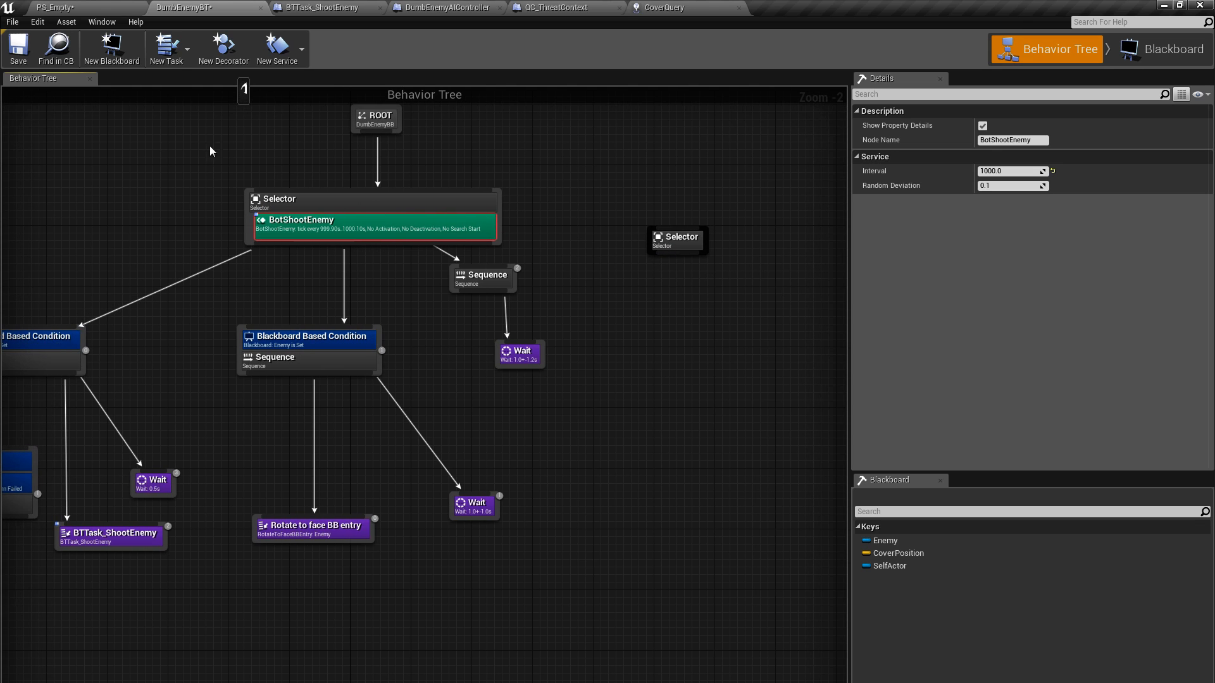
click(18, 47)
Return to the PS_Empty level, save the map and look towards the stair block and the DumbEnemy
click(85, 6)
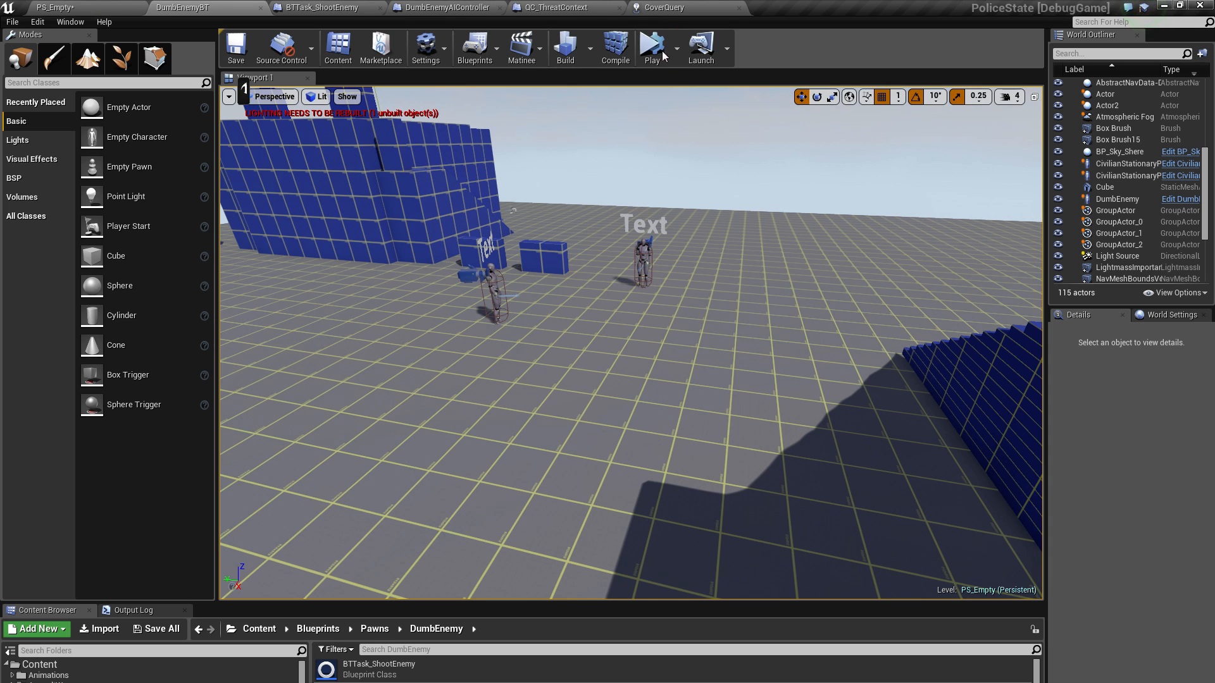
click(236, 51)
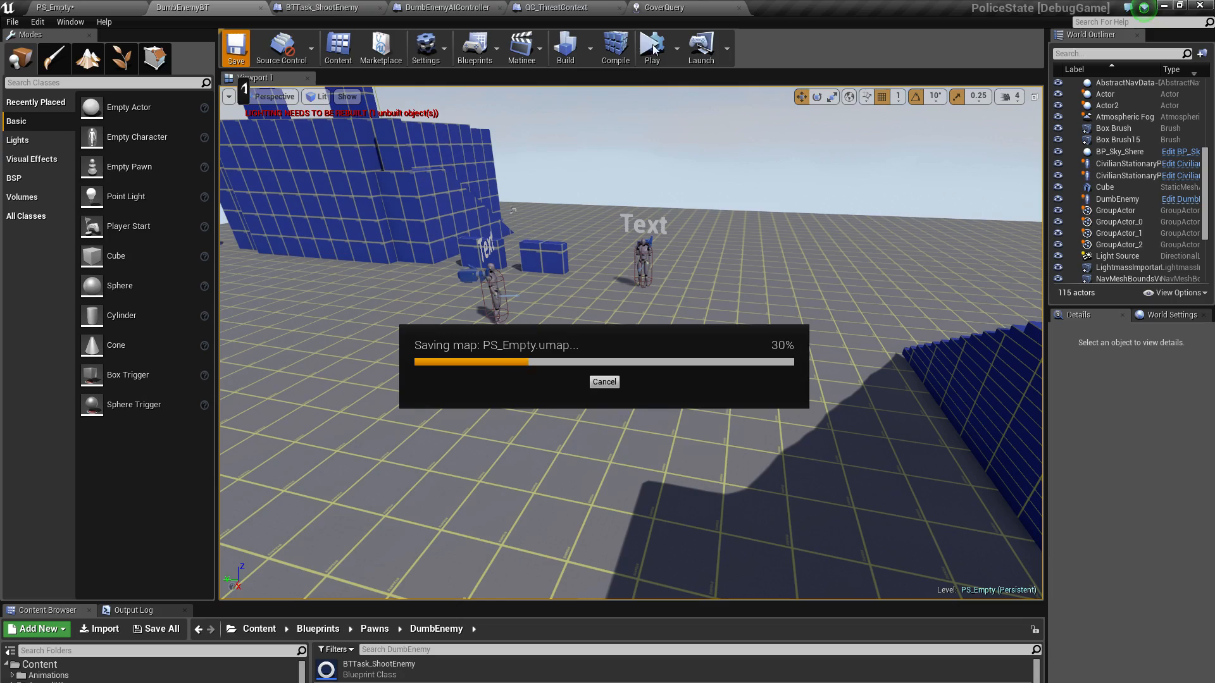
right_drag(631, 343, 700, 350)
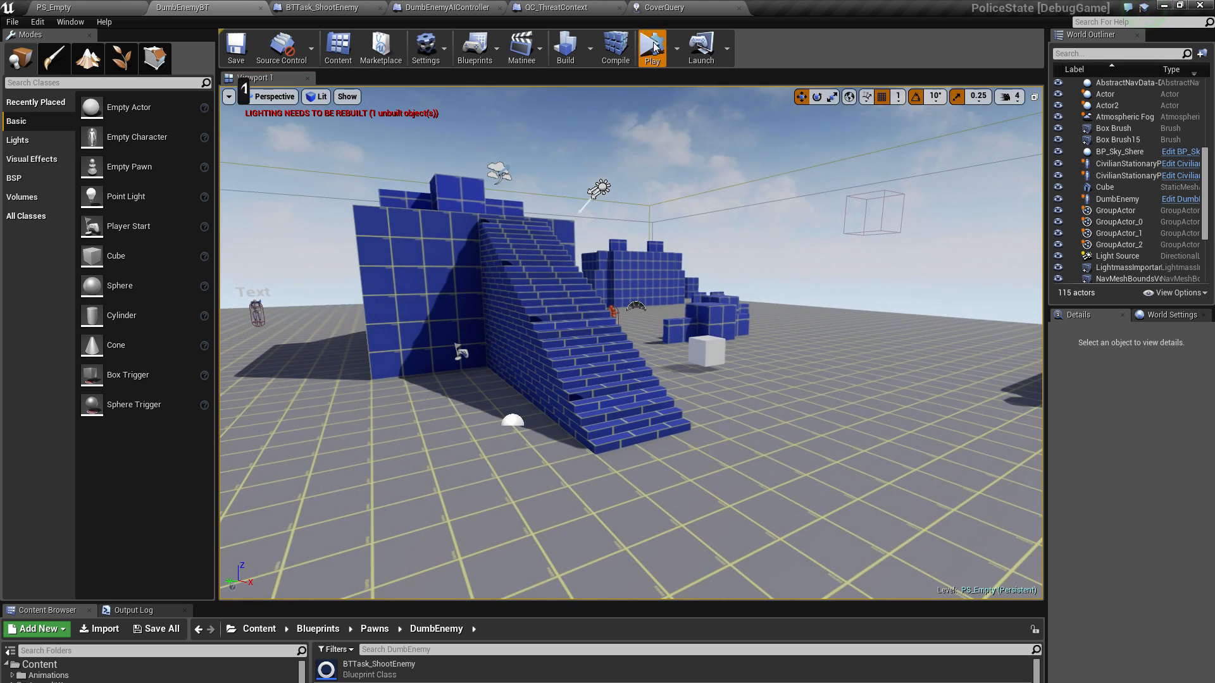
Run the level briefly in simulation, stop it, and start a play session in the viewport with the player pawn
click(652, 46)
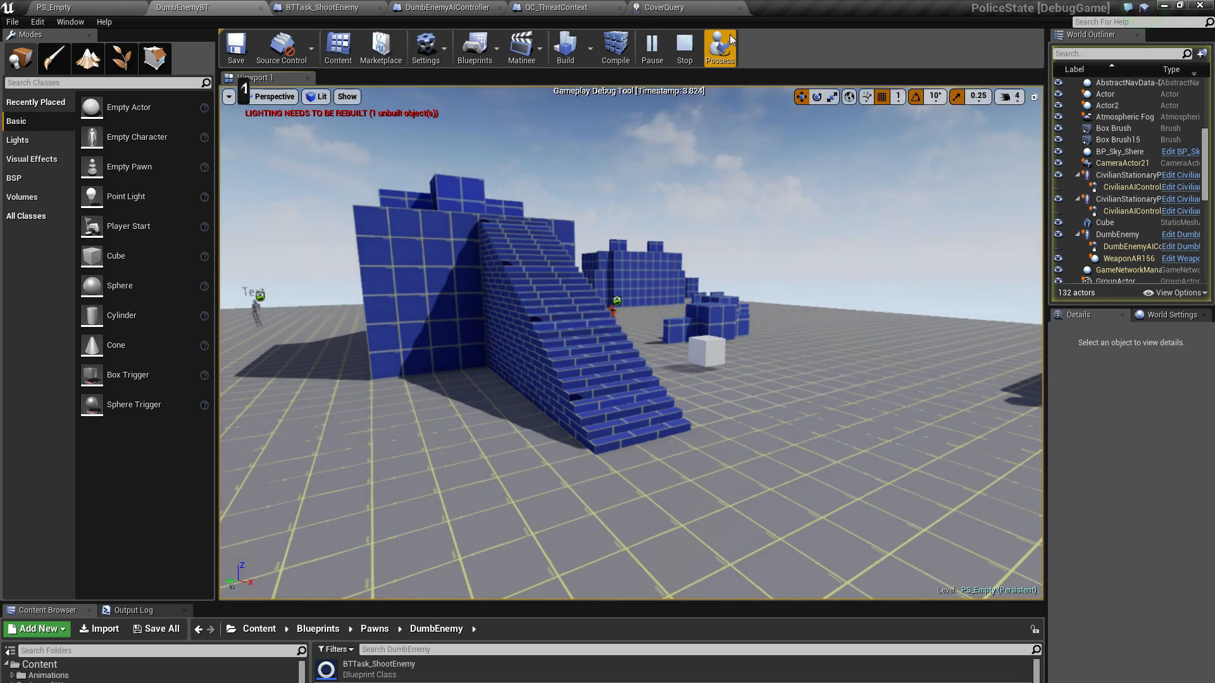
click(684, 48)
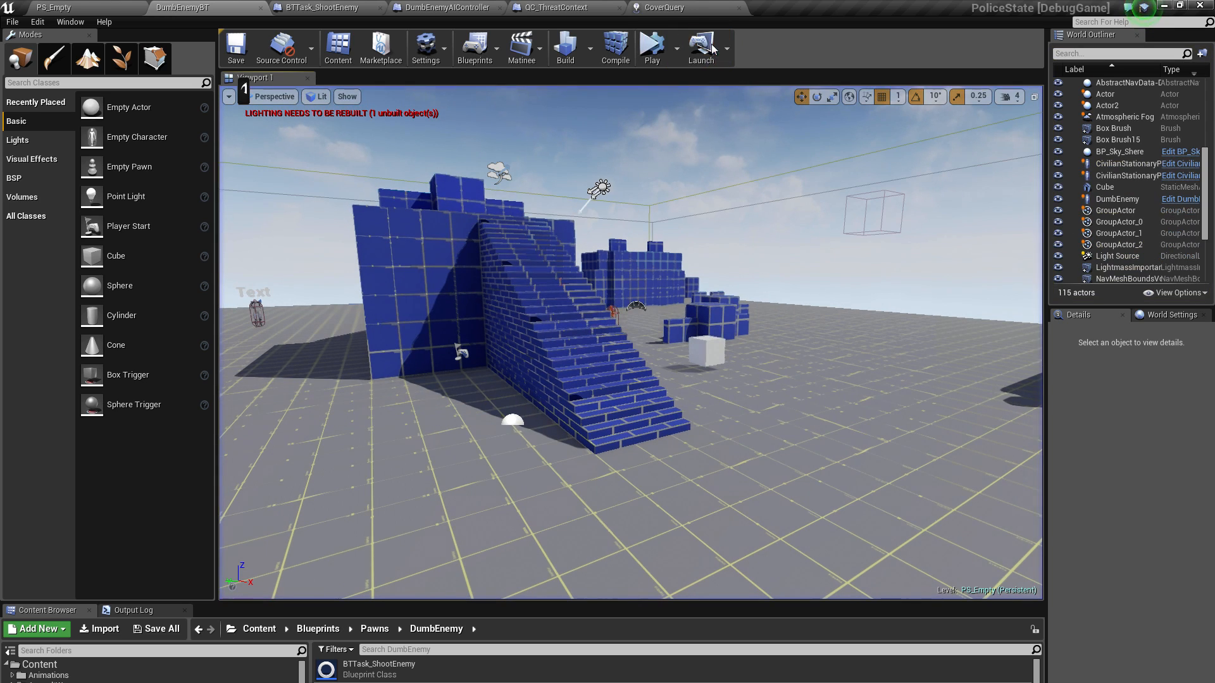
click(677, 48)
click(727, 84)
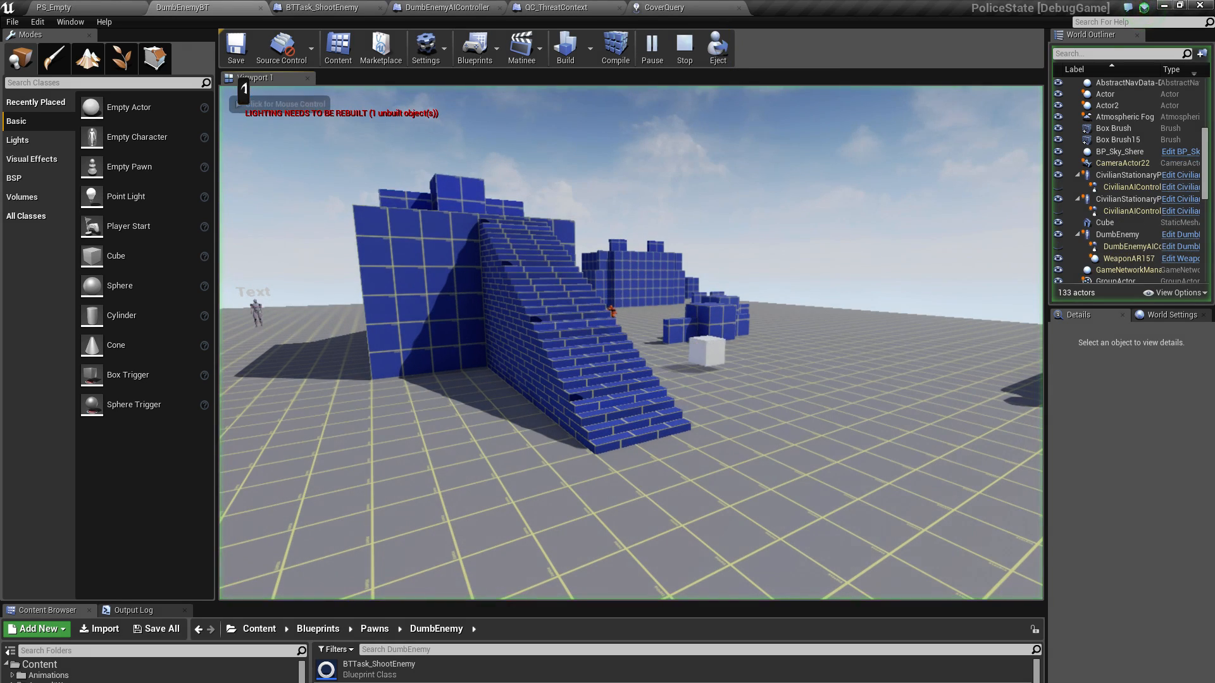
Approach the DumbEnemy past the white cube and move around the blue blocks to test how it shoots at the player
key(w)
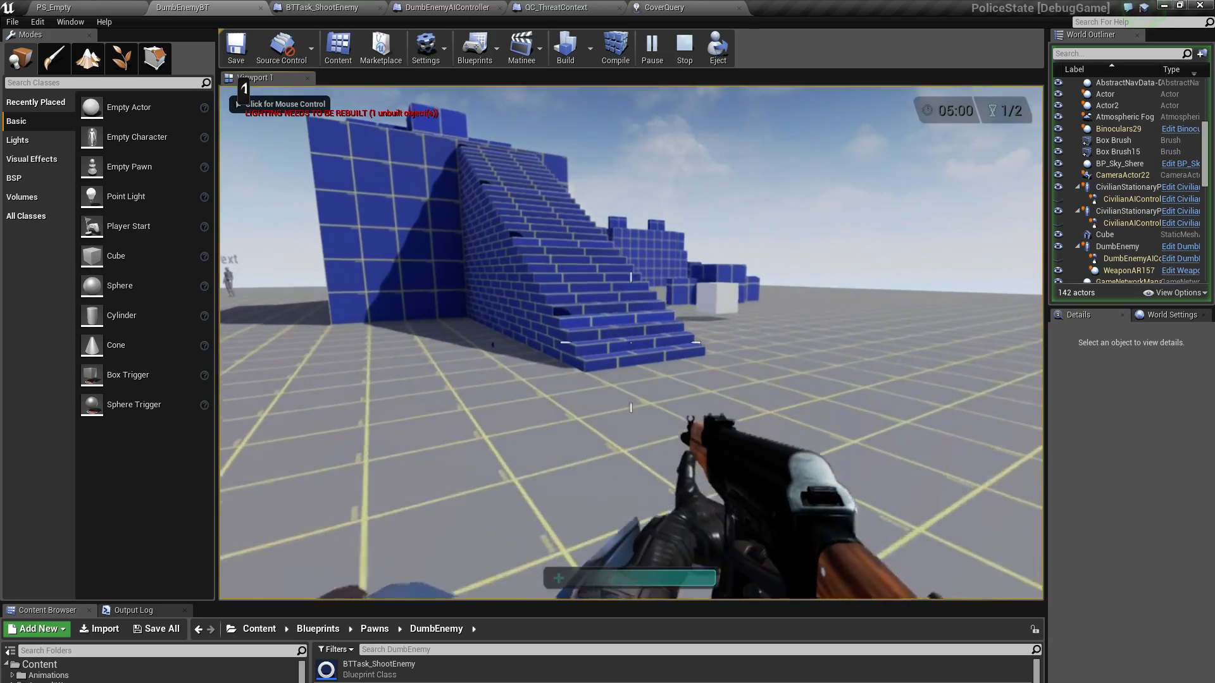
click(631, 342)
key(w)
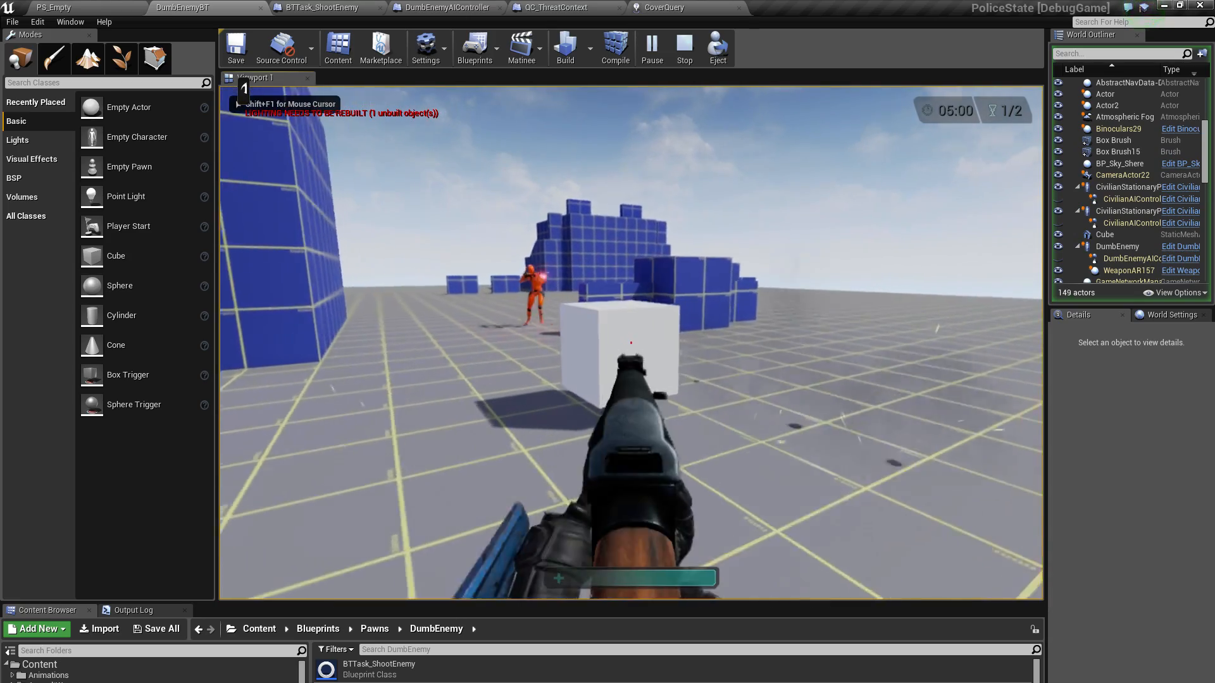
key(w)
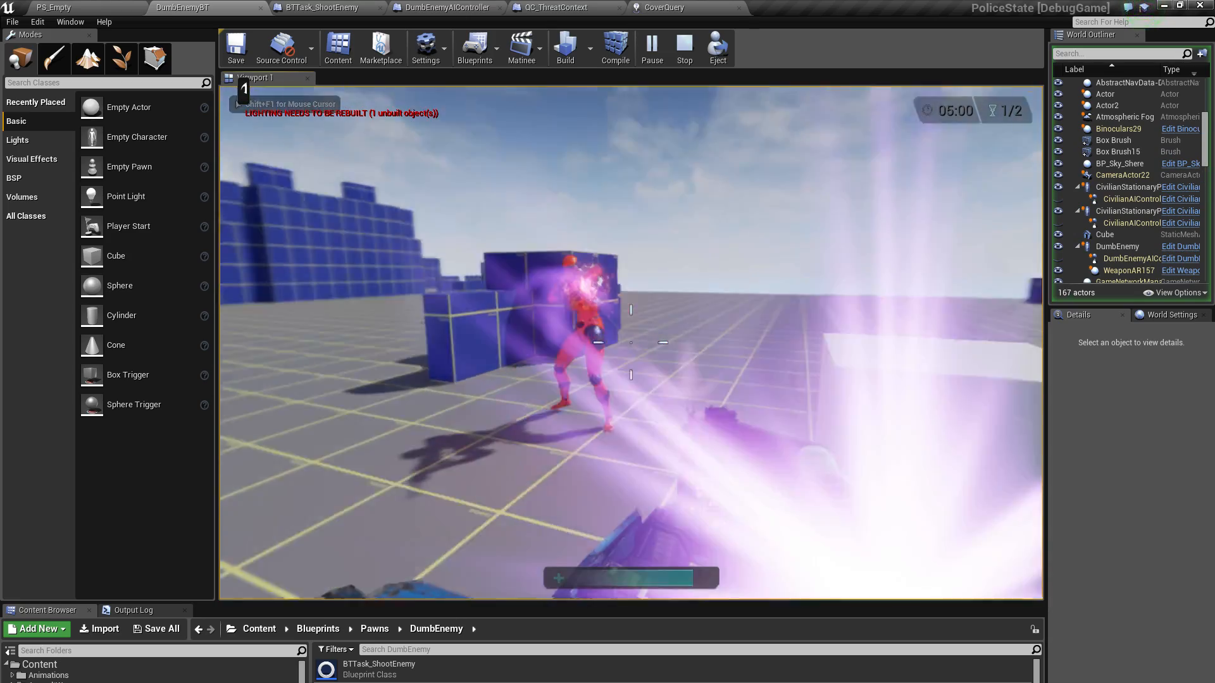
key(s)
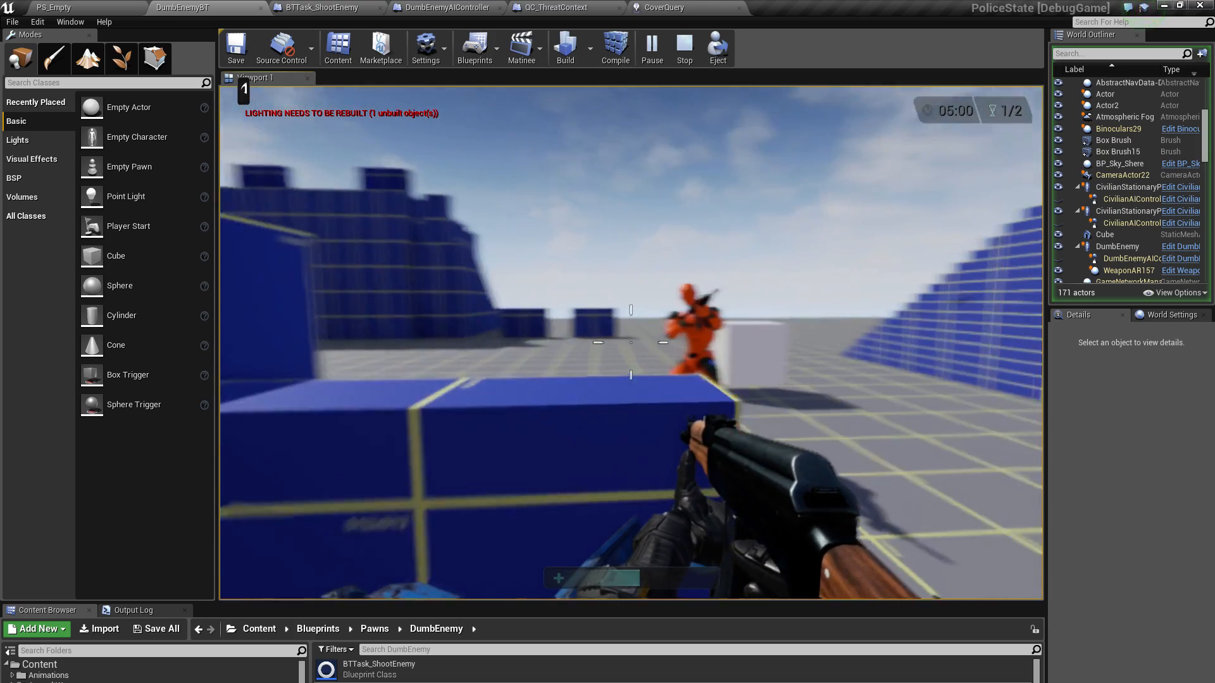
key(d)
key(w)
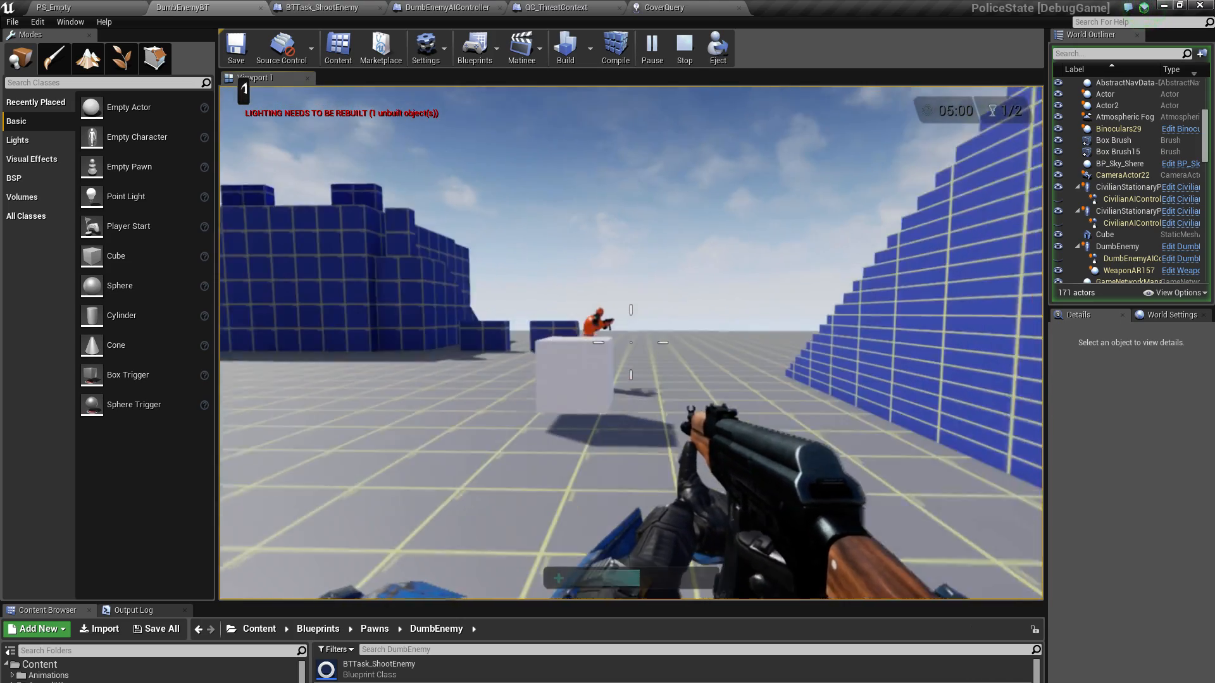
Chase the DumbEnemy around the blocks and across the open floor, and display its data in the gameplay debugger
key(w)
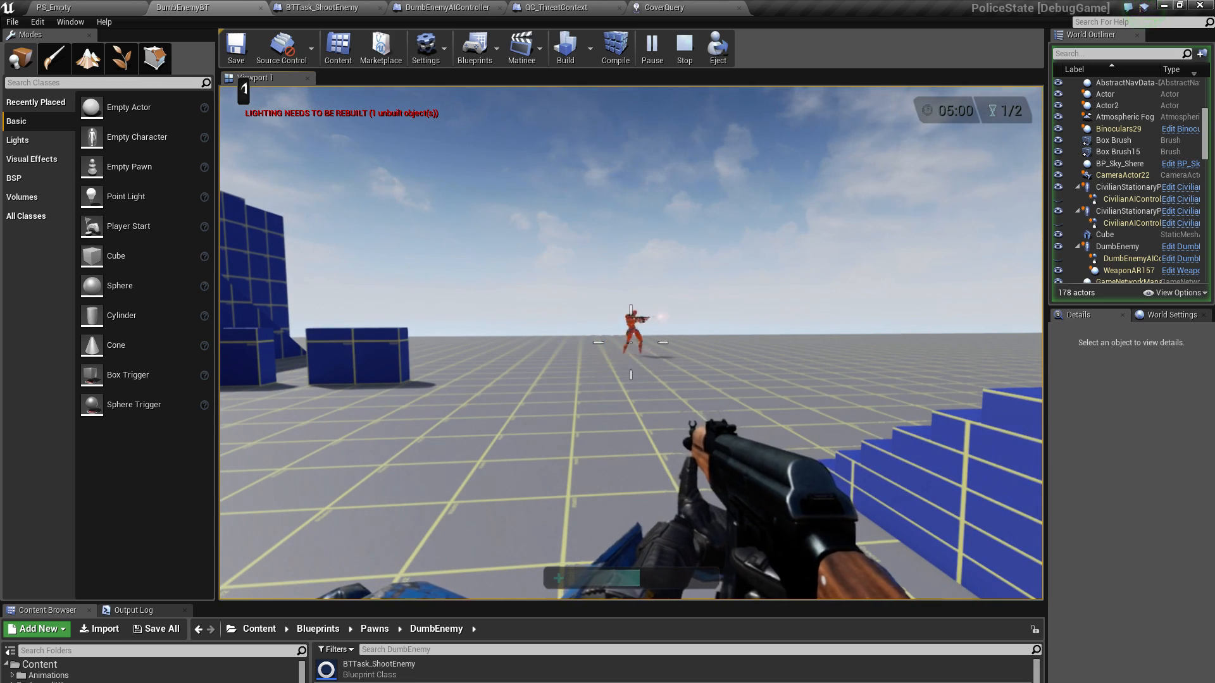
key(s)
key(shift+w)
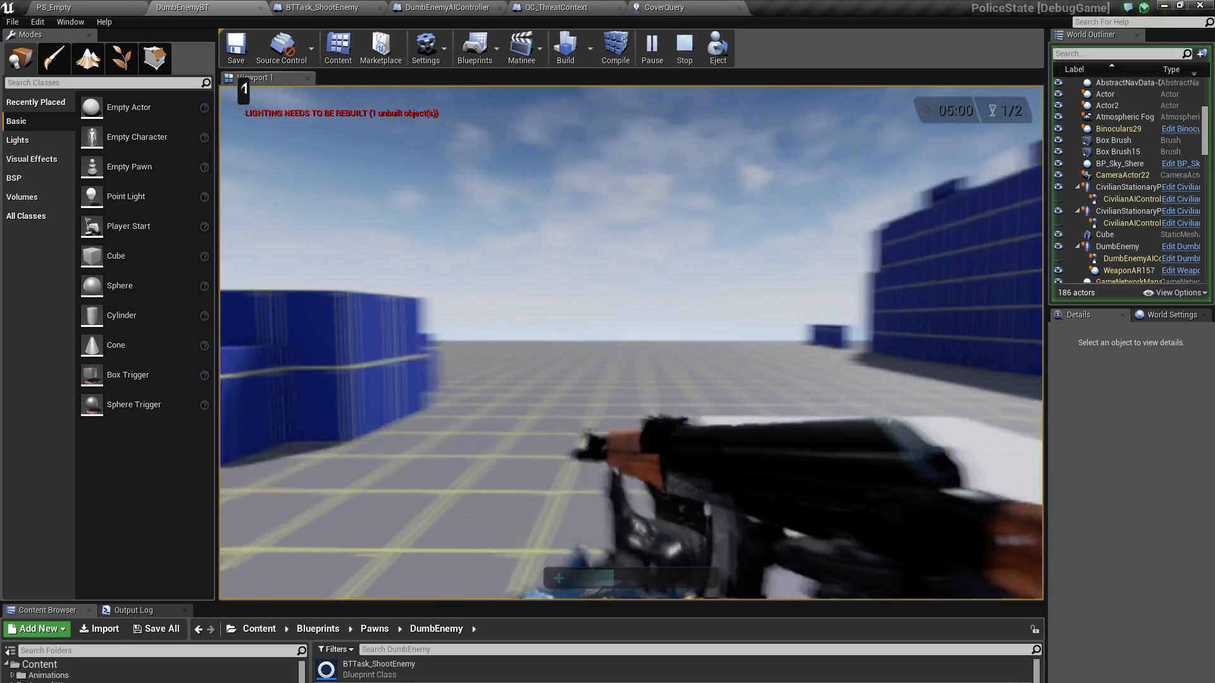
key(shift+w)
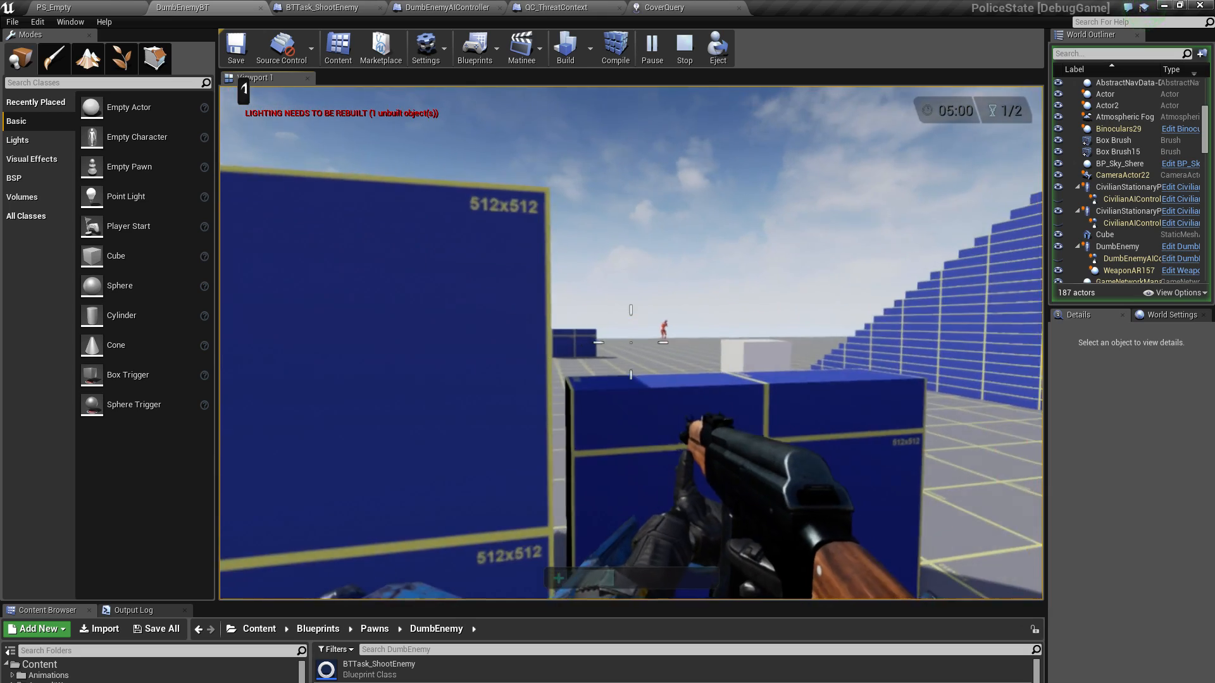
key(shift+w)
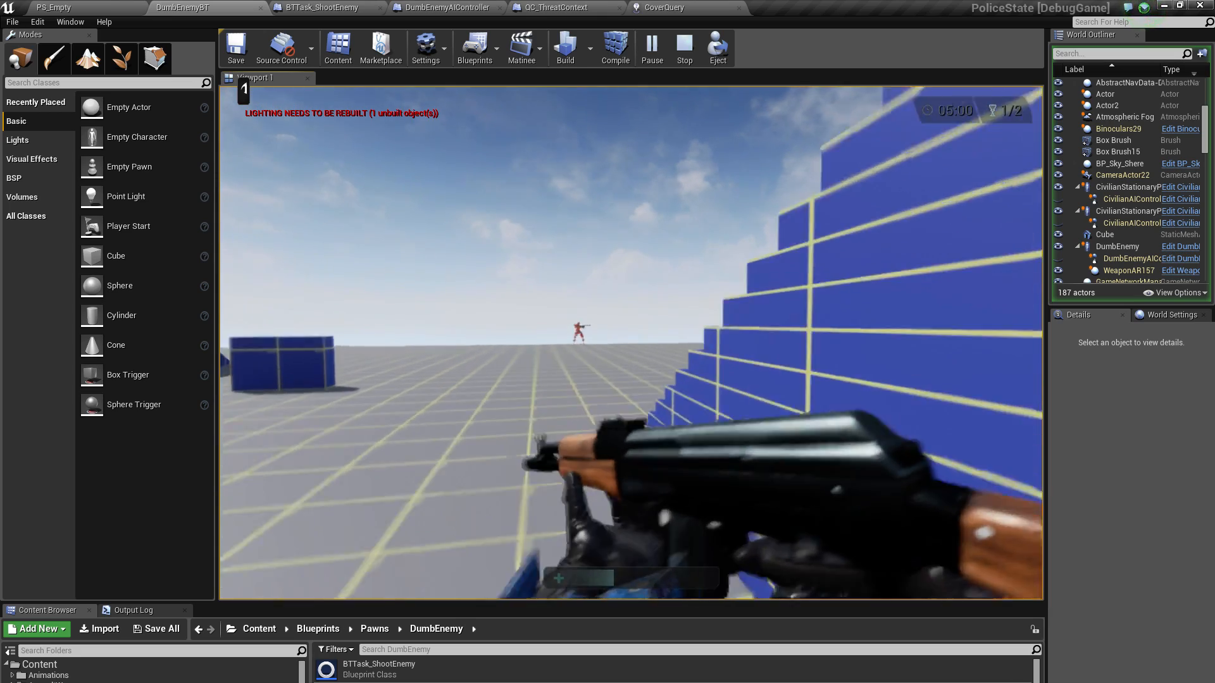
key(shift+w)
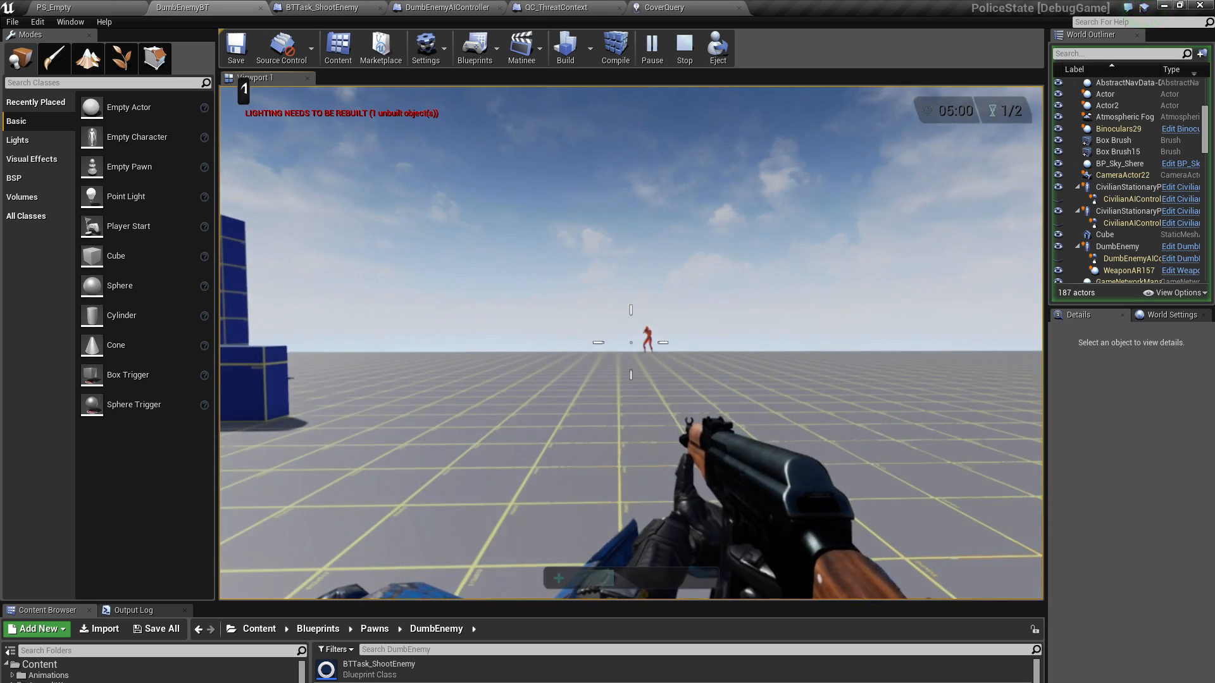
key(shift+w)
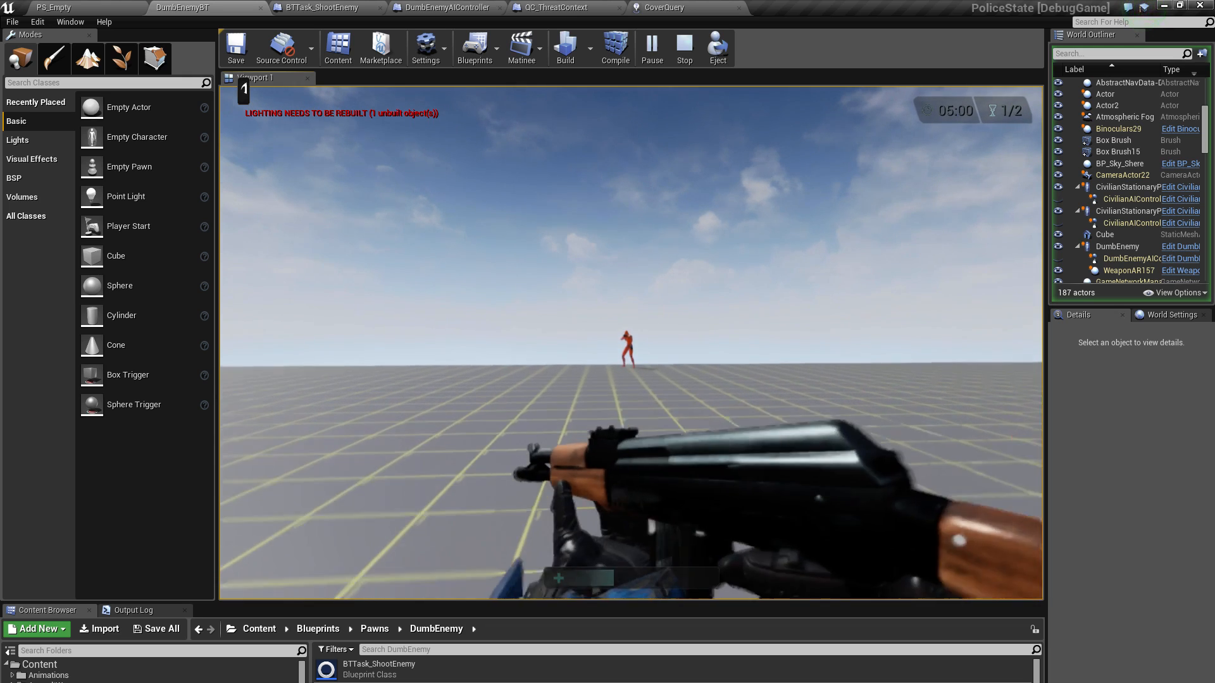
key(shift+w)
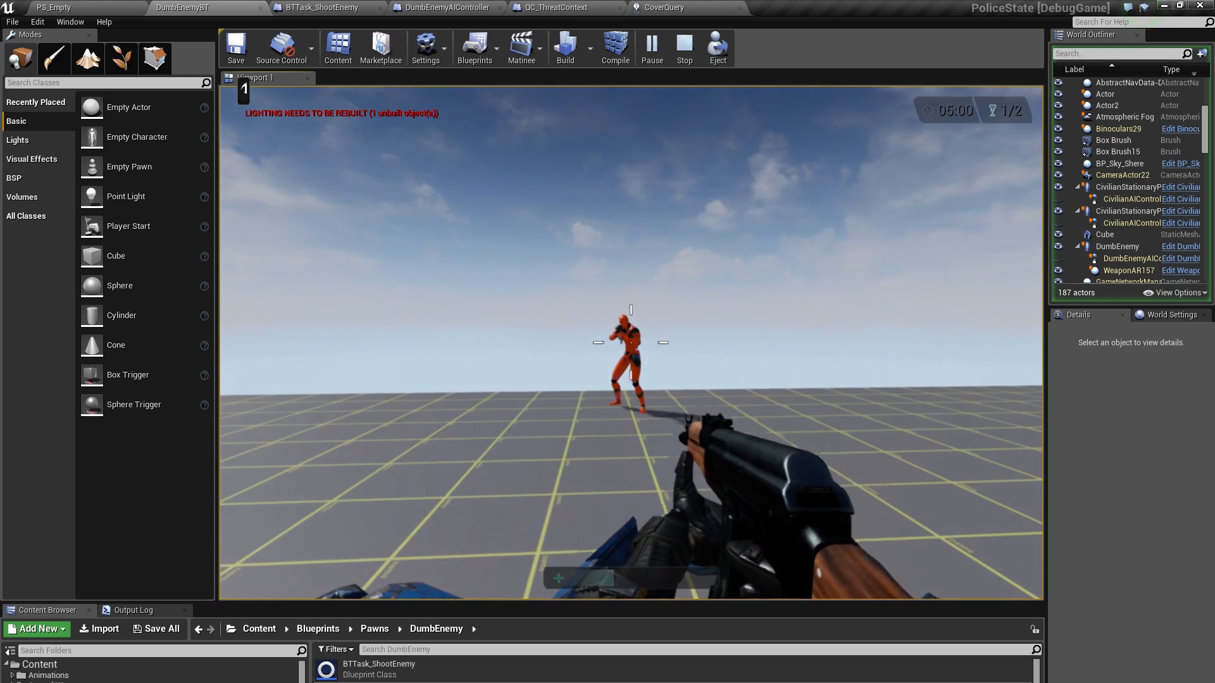
key(apostrophe)
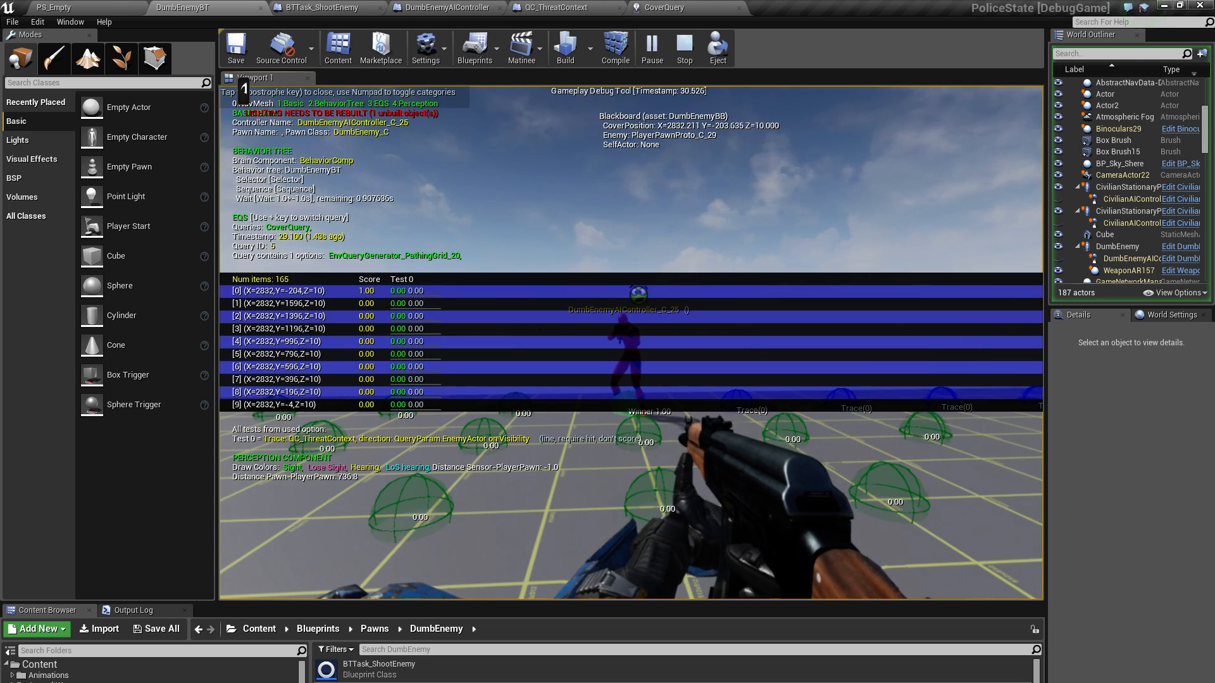
Move around the DumbEnemy at close range to examine its behavior tree and CoverQuery results in the gameplay debugger, and end the play session
key(w)
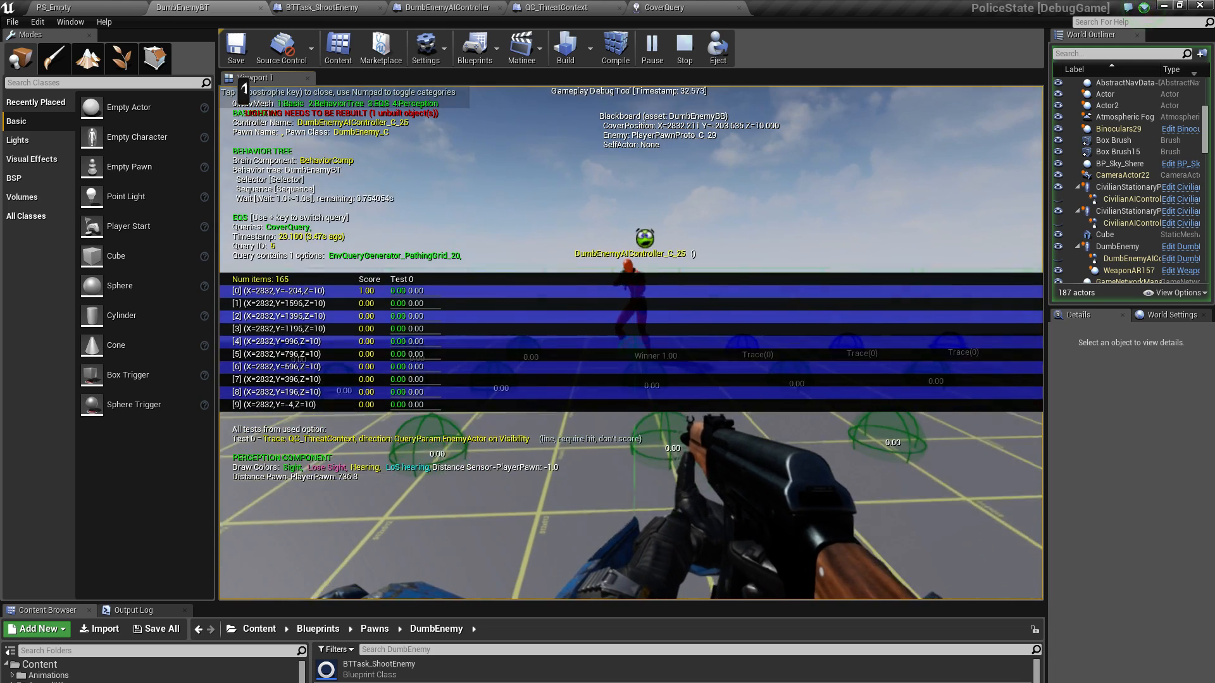
key(s)
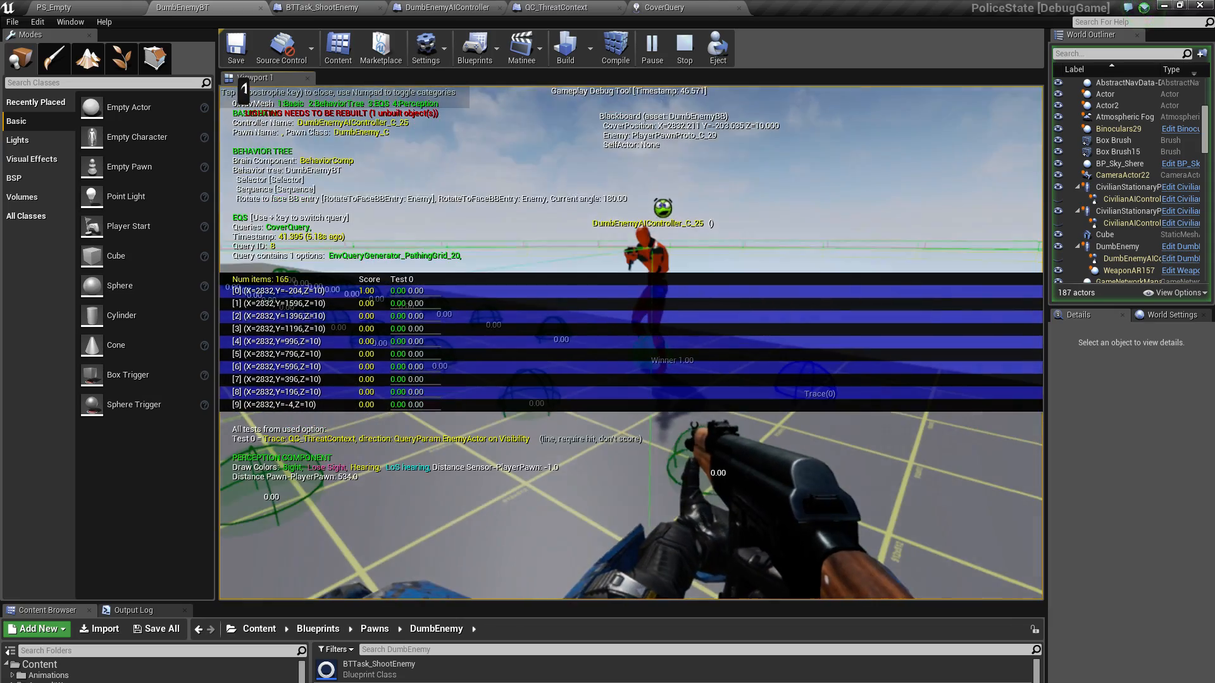
key(d)
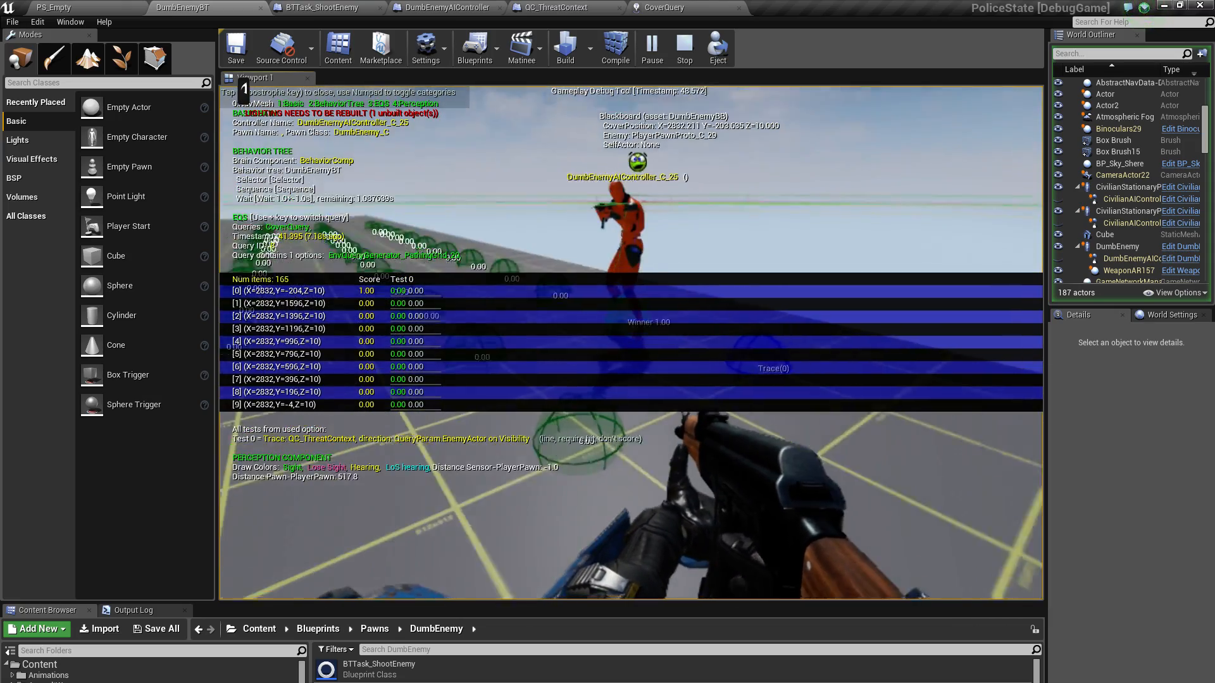
key(w)
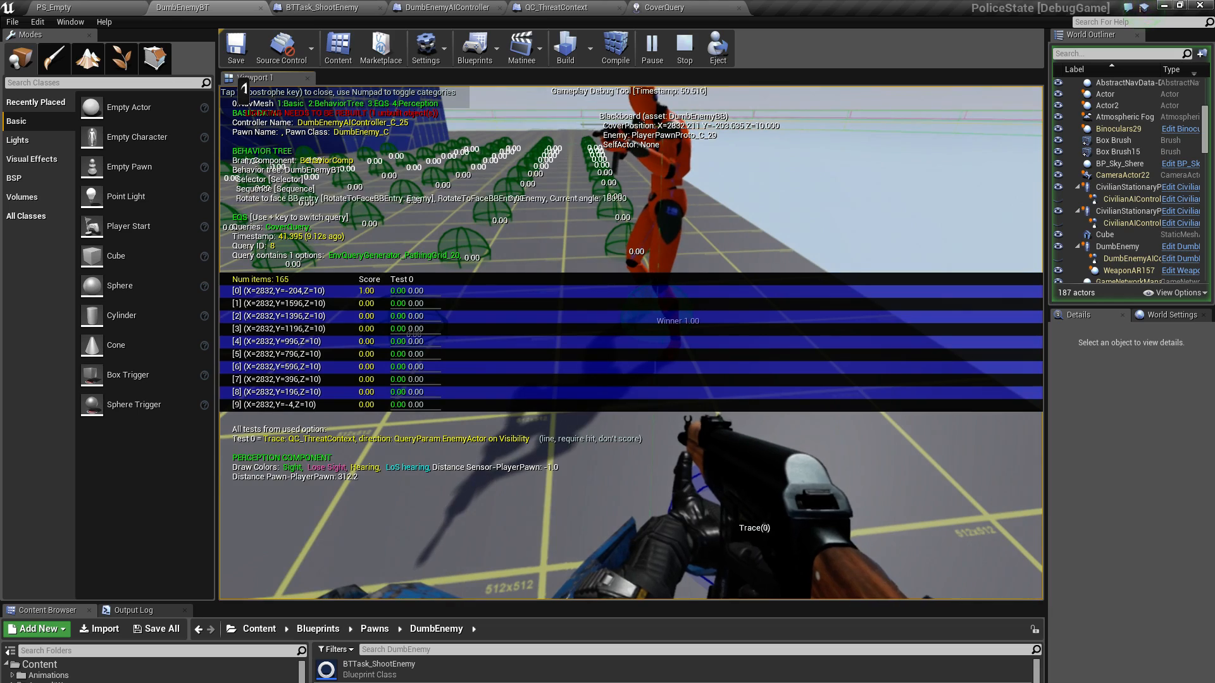
key(s)
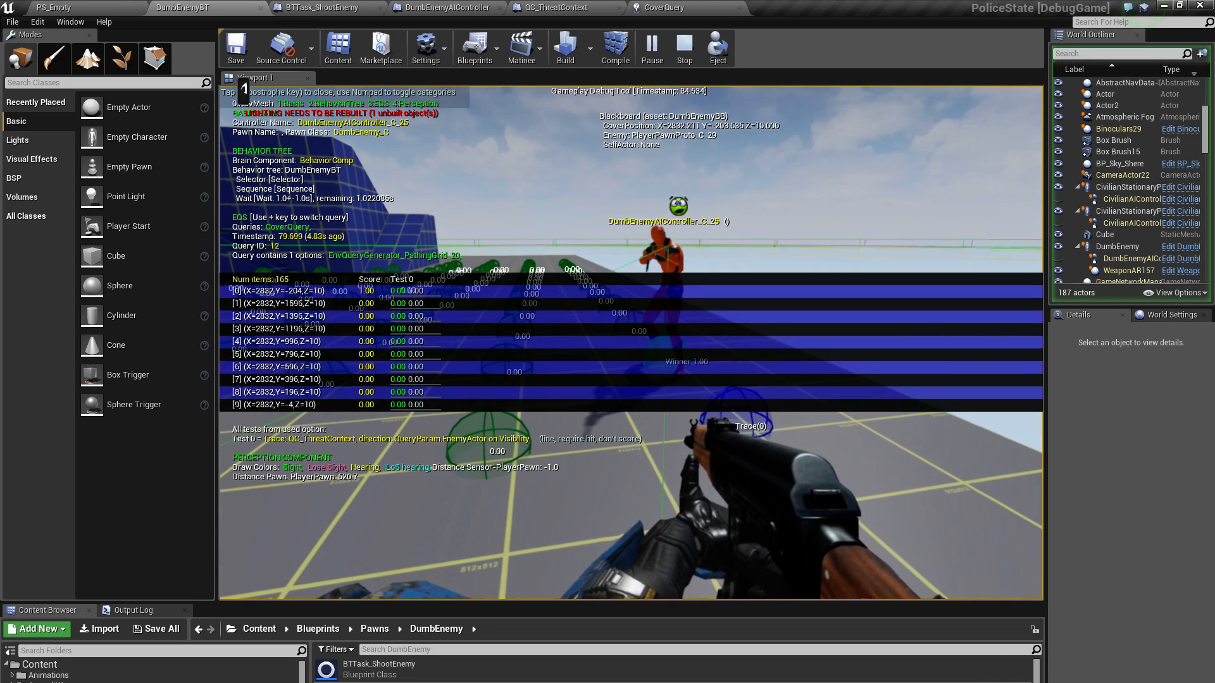
key(Escape)
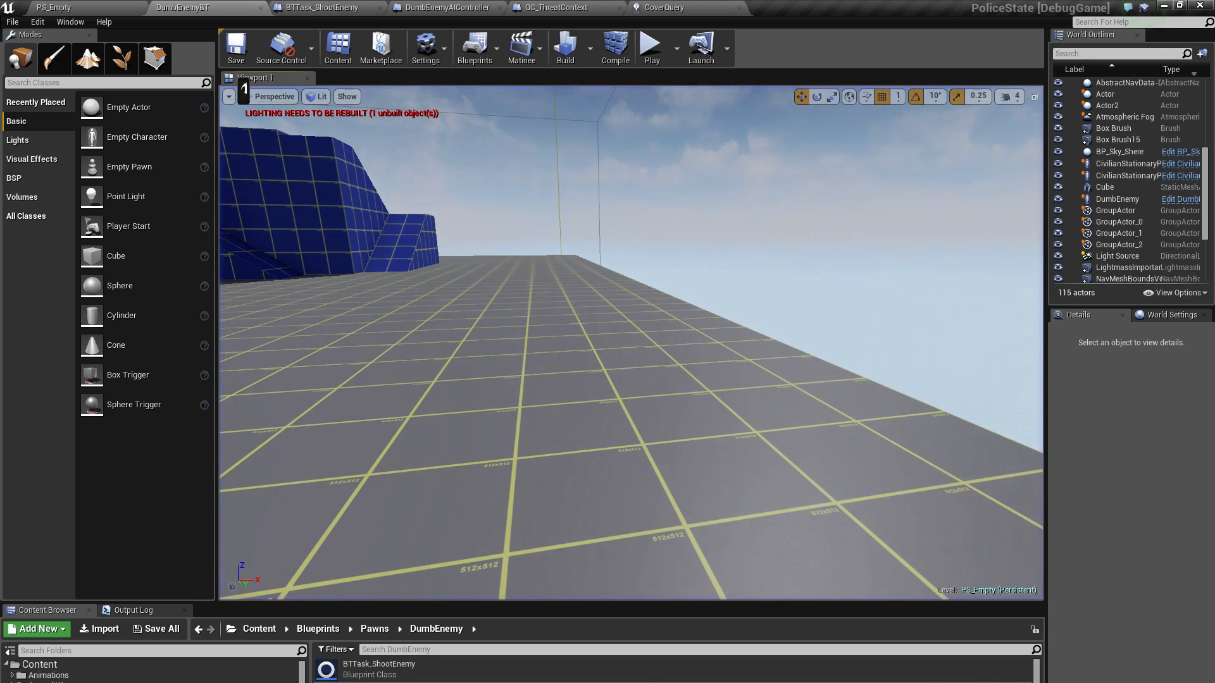